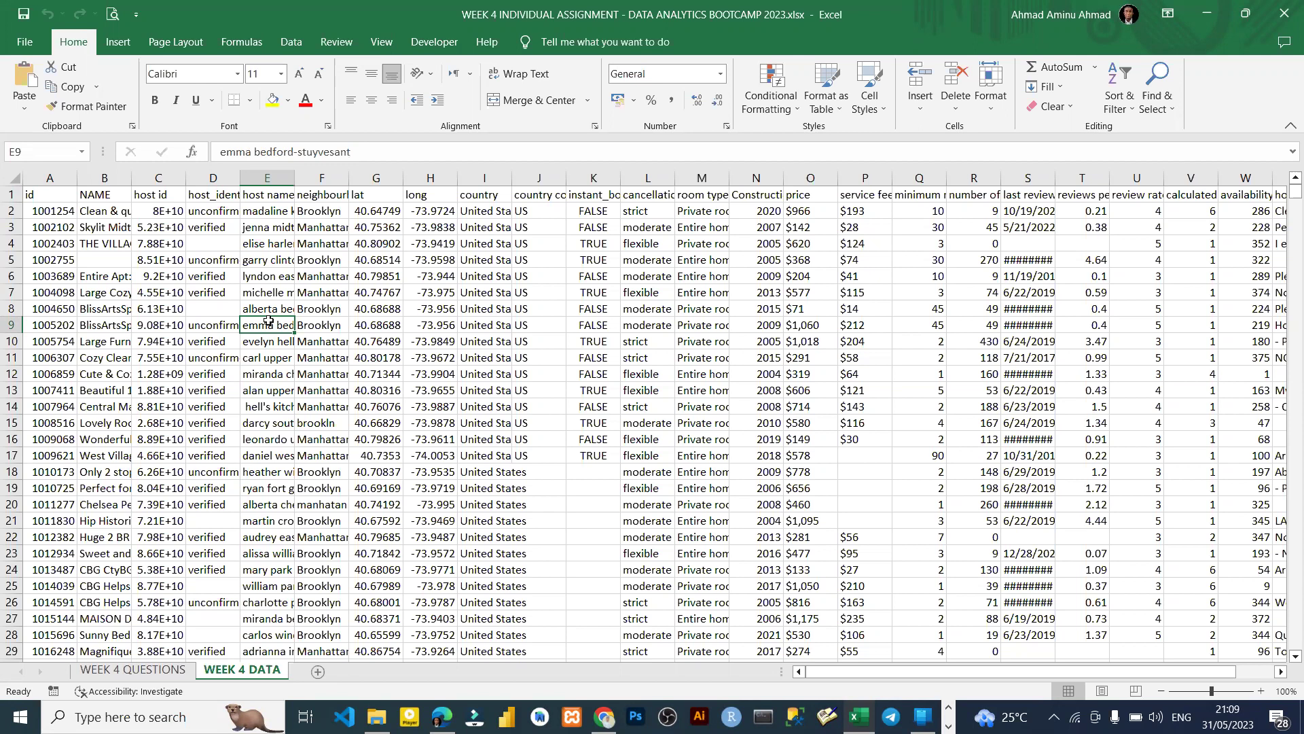
{"action": "left_click", "coordinate": [137, 668]}
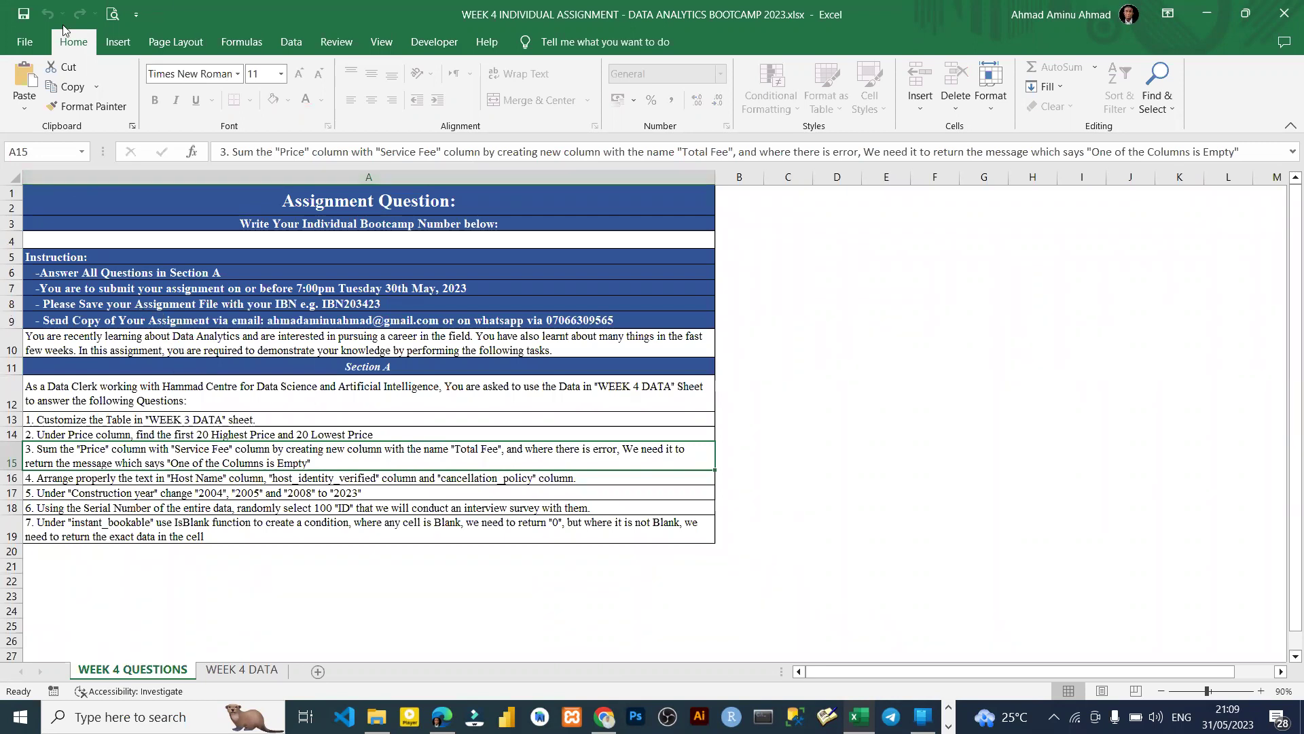
{"action": "left_click", "coordinate": [27, 42]}
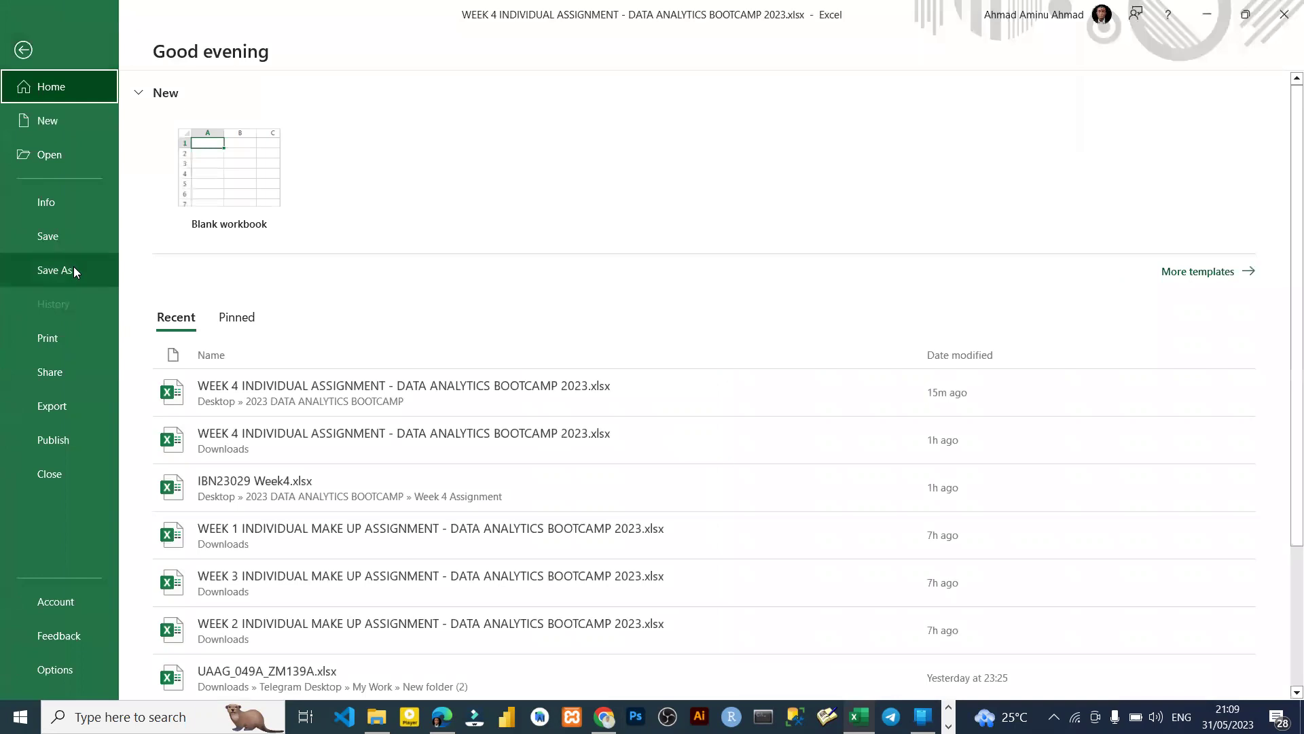
{"action": "left_click", "coordinate": [73, 272]}
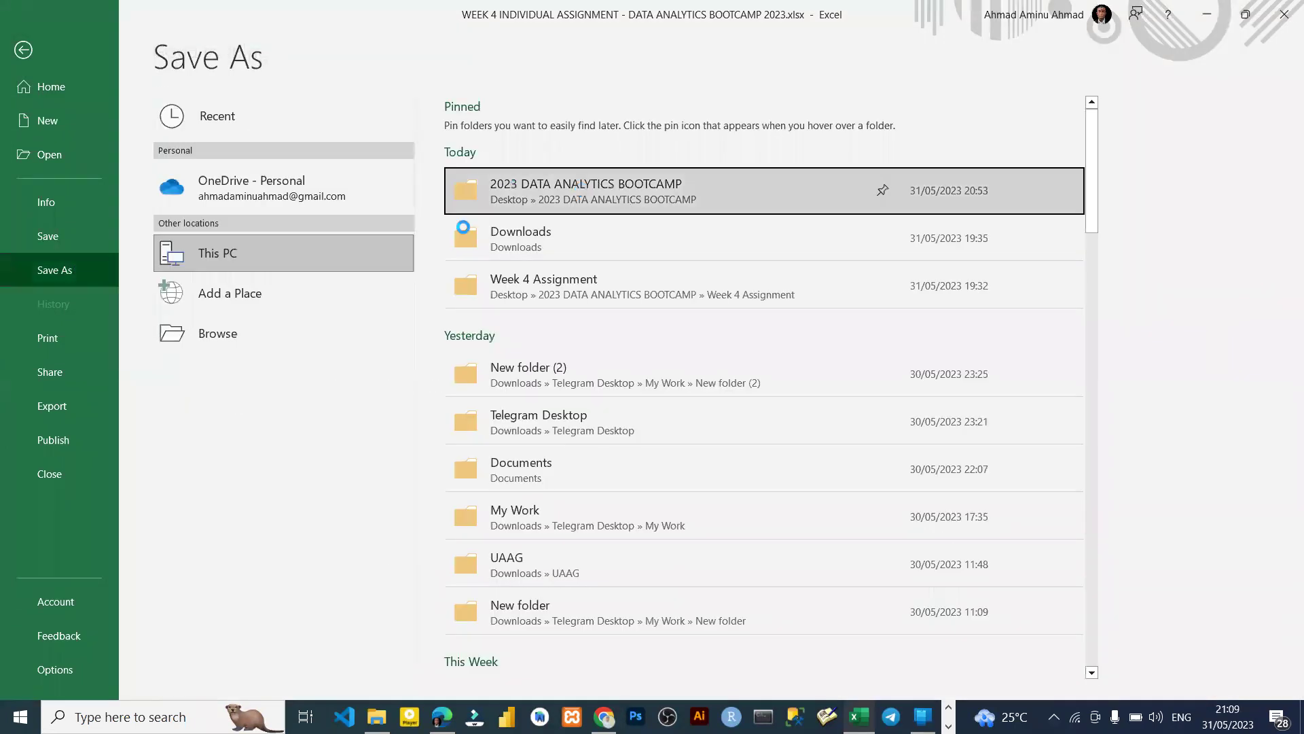
{"action": "left_click", "coordinate": [474, 302]}
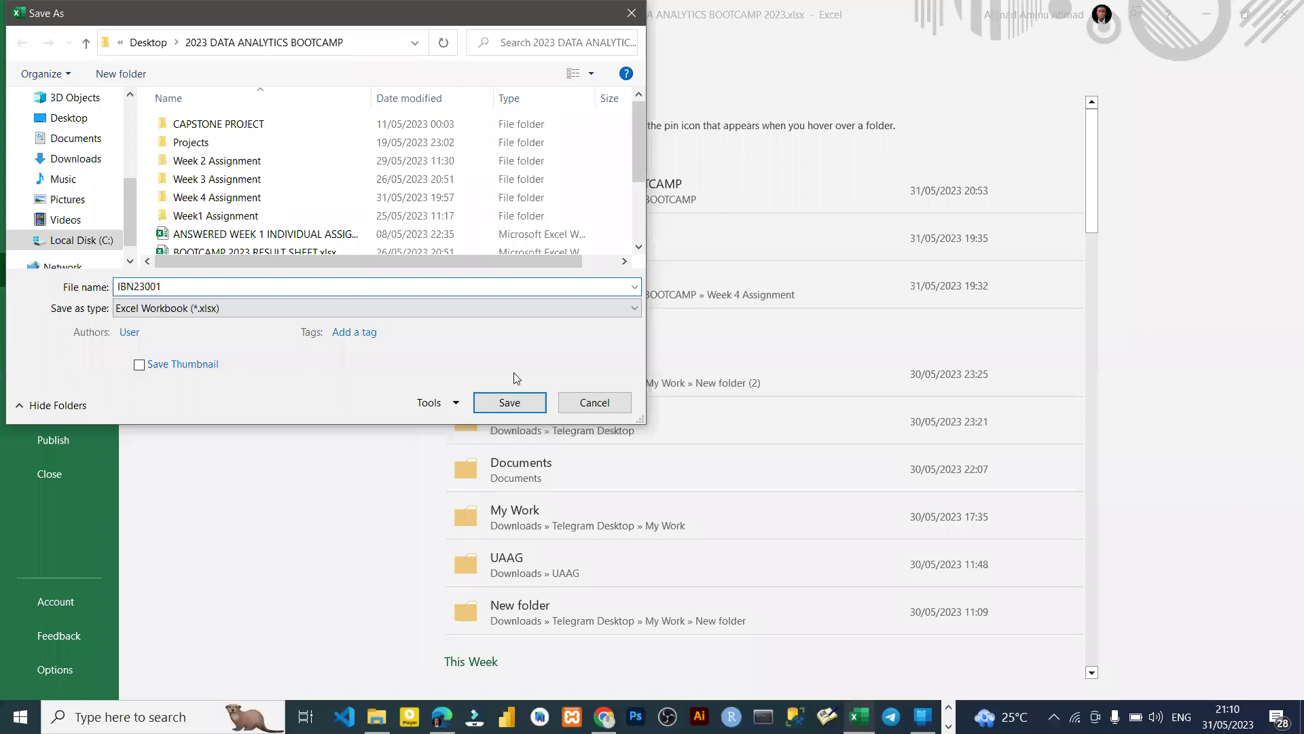
{"action": "left_click", "coordinate": [619, 409]}
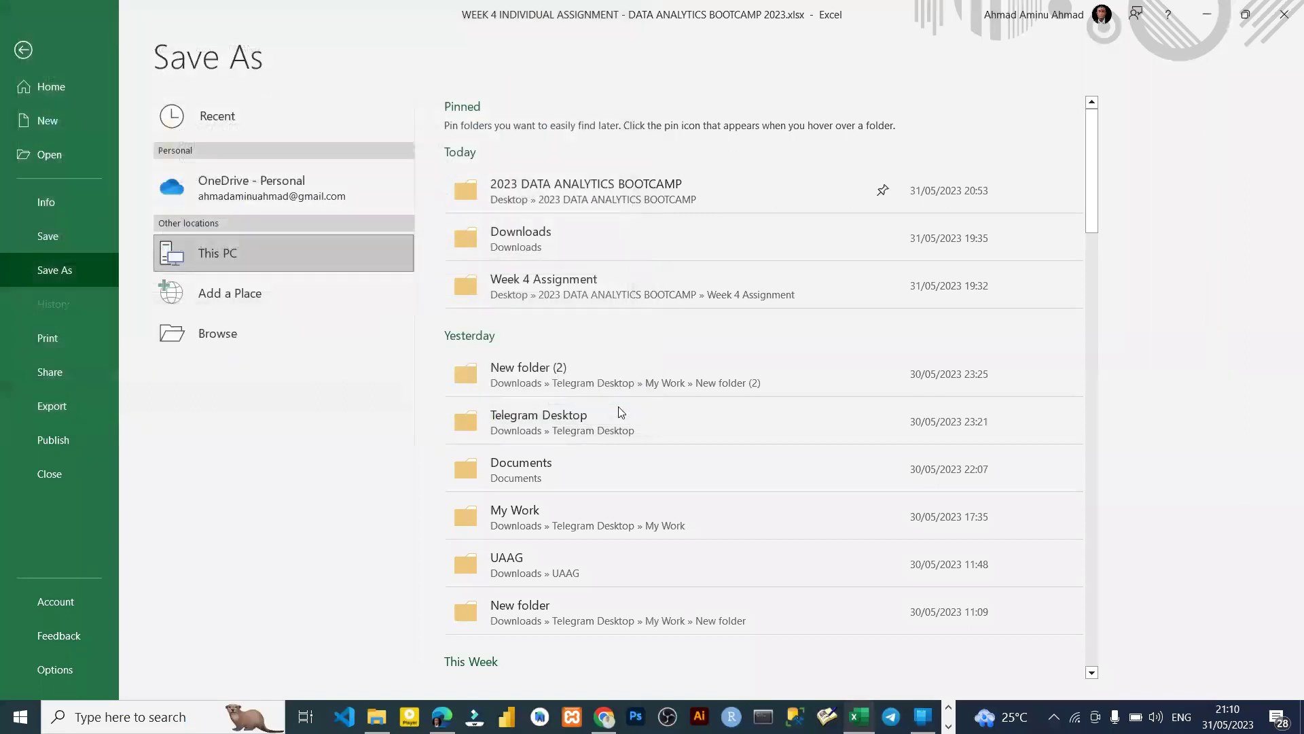
{"action": "key", "text": "Escape"}
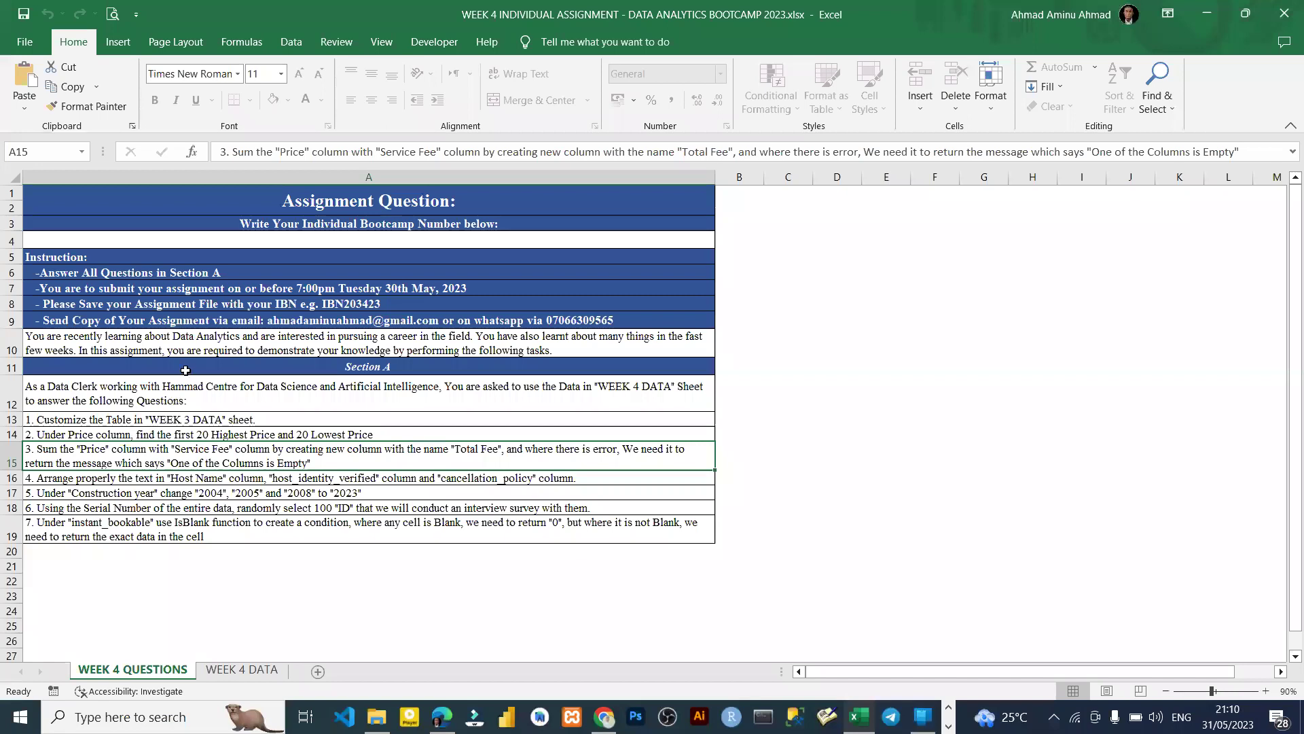
- Read the assignment introduction and question 1 on the WEEK 4 QUESTIONS sheet
{"action": "key", "text": "Up"}
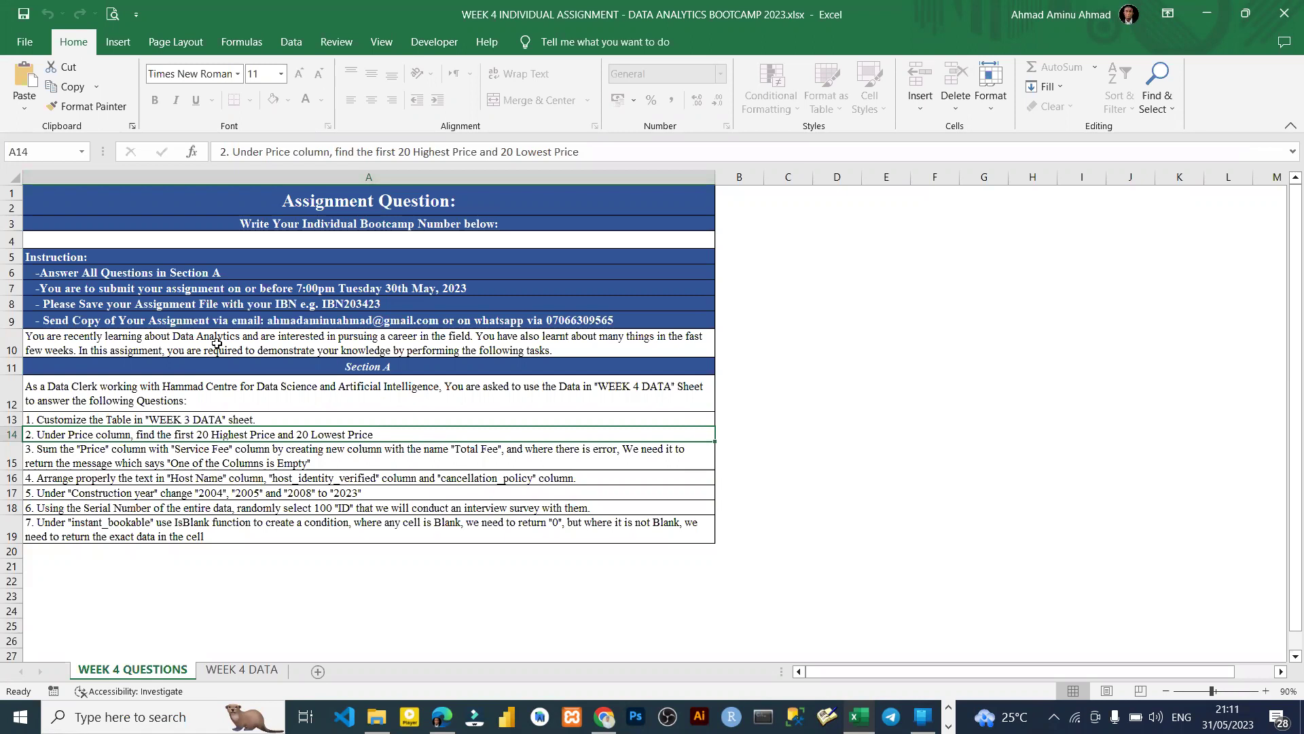
{"action": "left_click", "coordinate": [234, 369]}
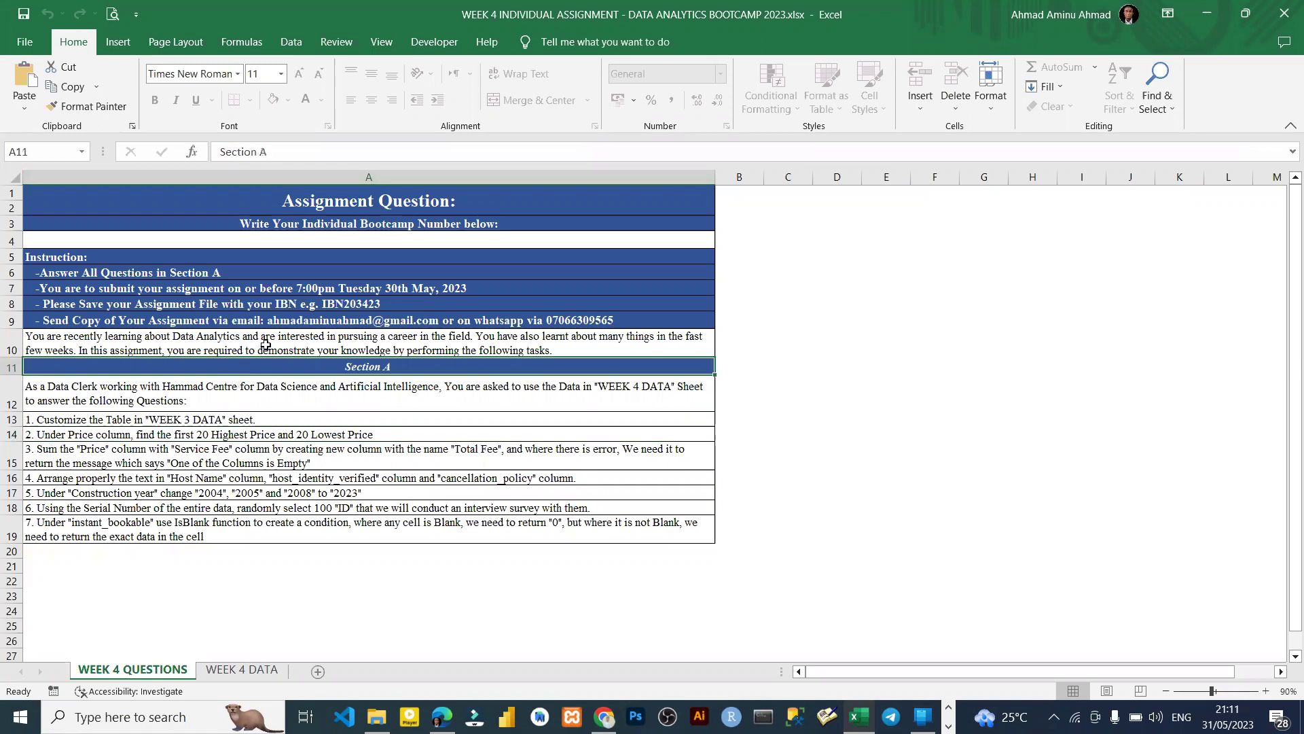
{"action": "left_click", "coordinate": [265, 344]}
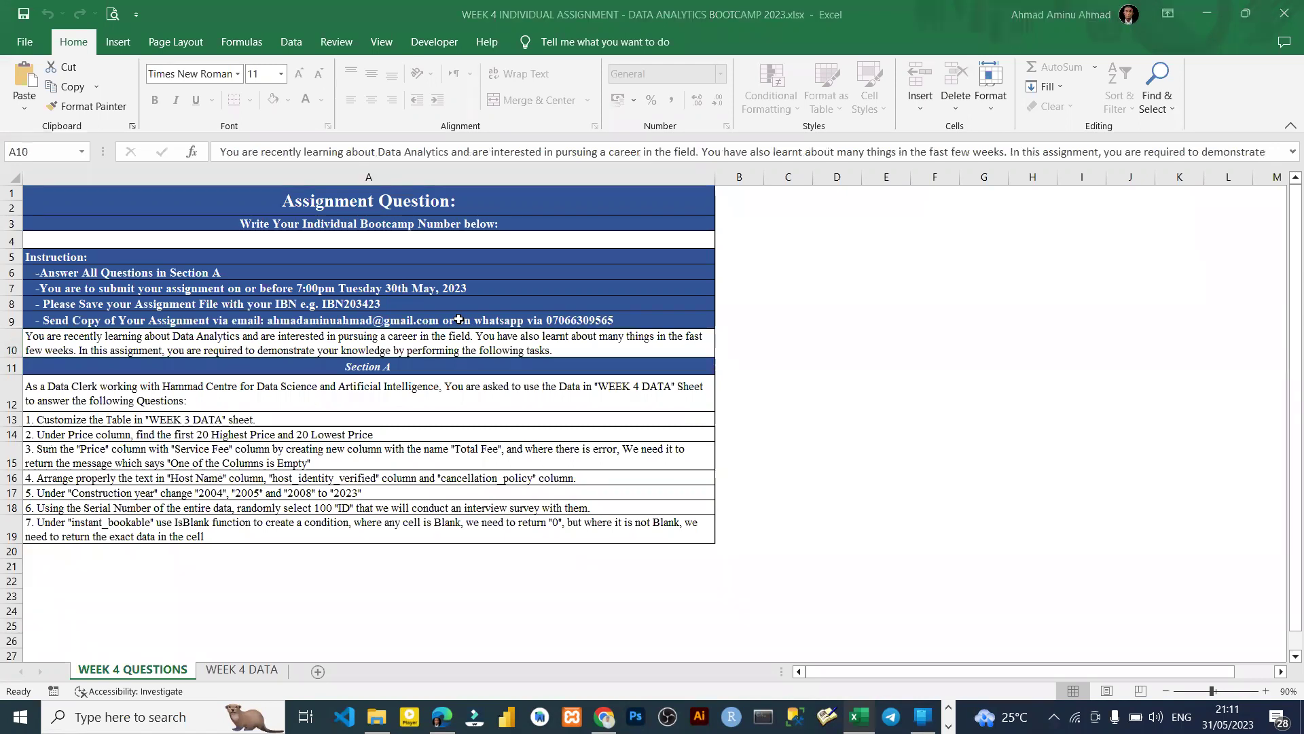
{"action": "left_click", "coordinate": [411, 358]}
{"action": "mouse_move", "coordinate": [349, 717]}
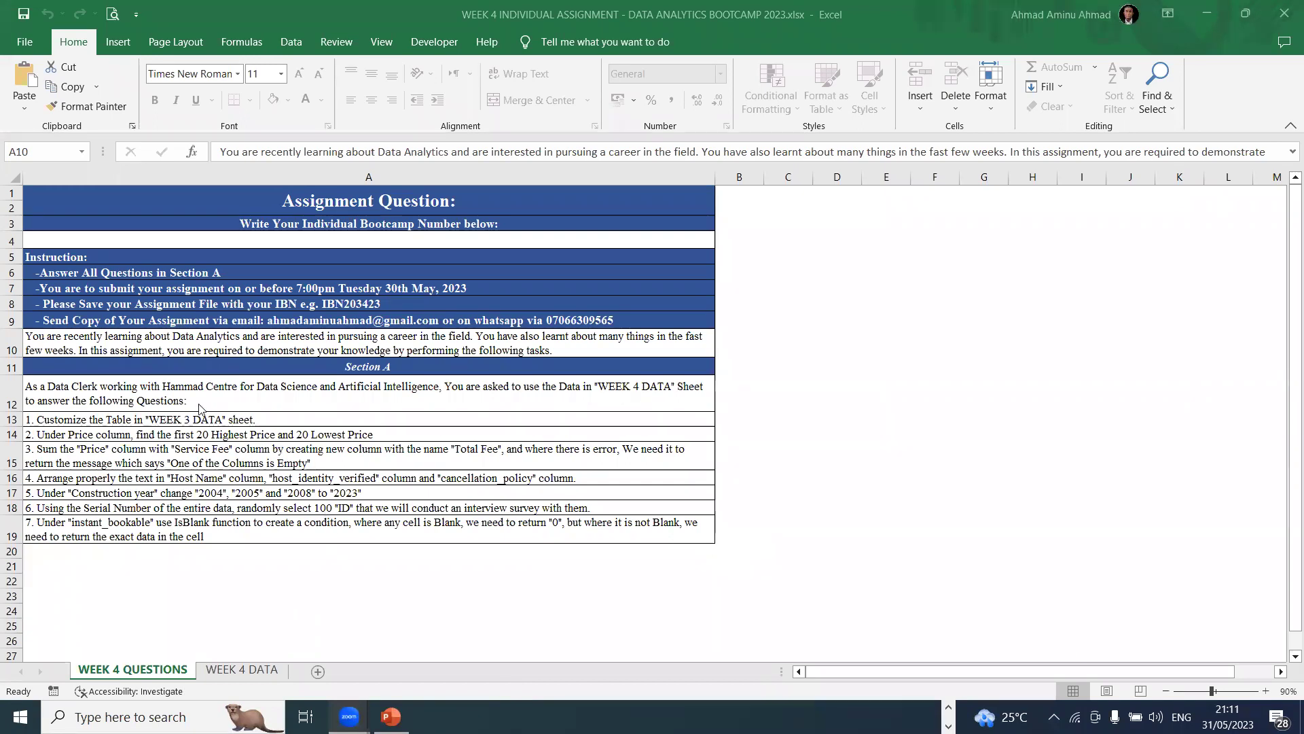
{"action": "left_click", "coordinate": [368, 422]}
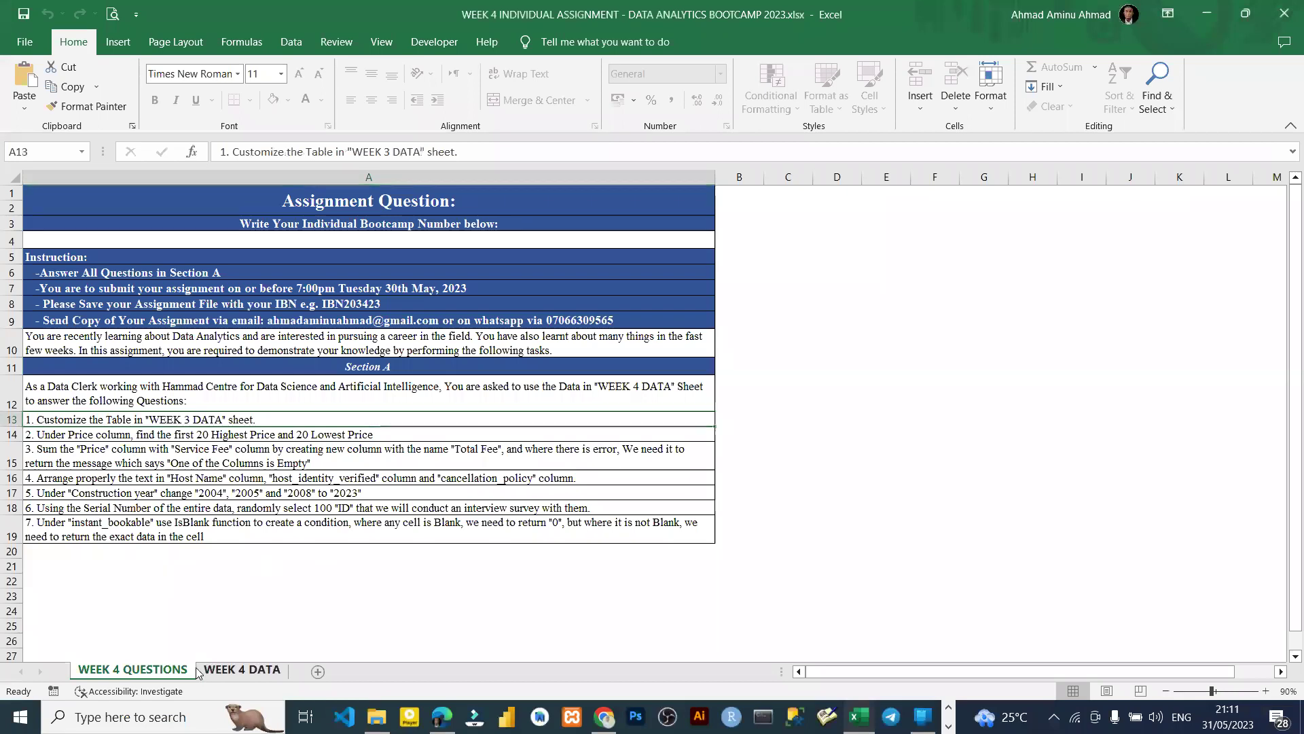
- Set the font of the entire data range on the WEEK 4 DATA sheet to Times, size 12
{"action": "left_click", "coordinate": [234, 671]}
{"action": "left_click", "coordinate": [256, 397]}
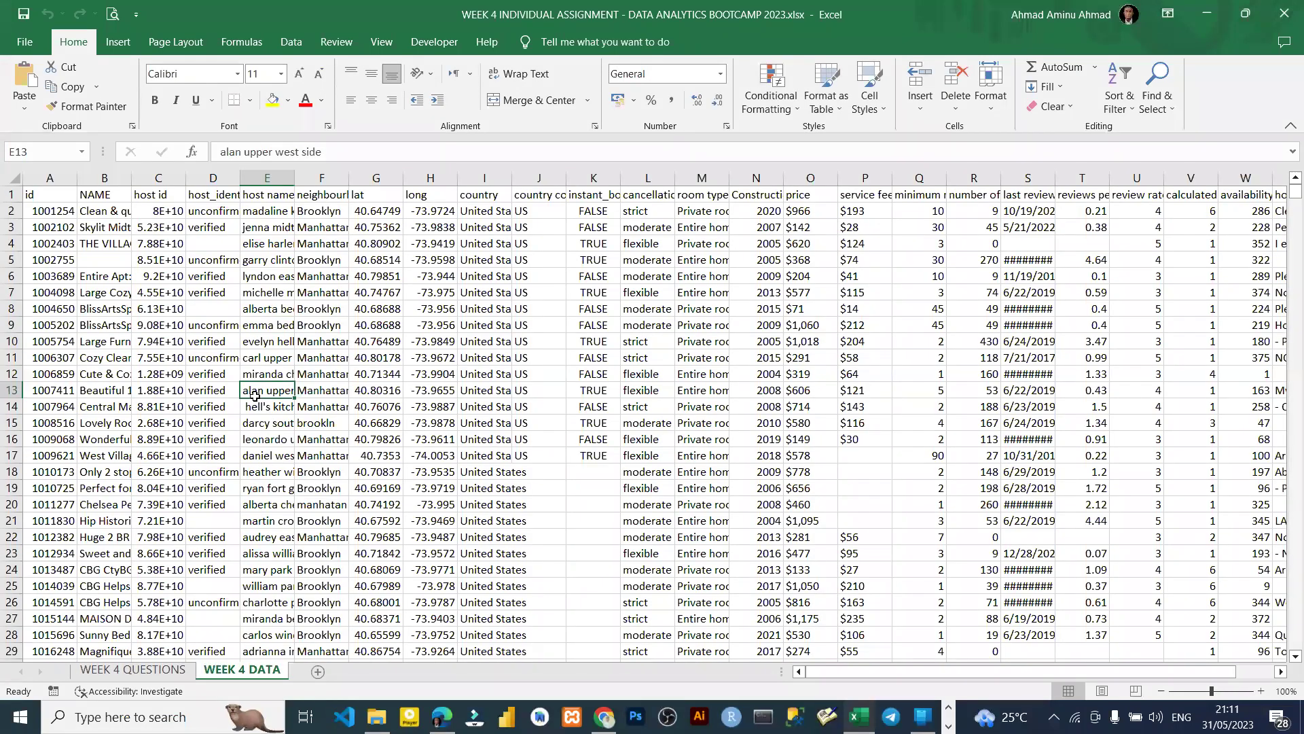
{"action": "key", "text": "ctrl+Home"}
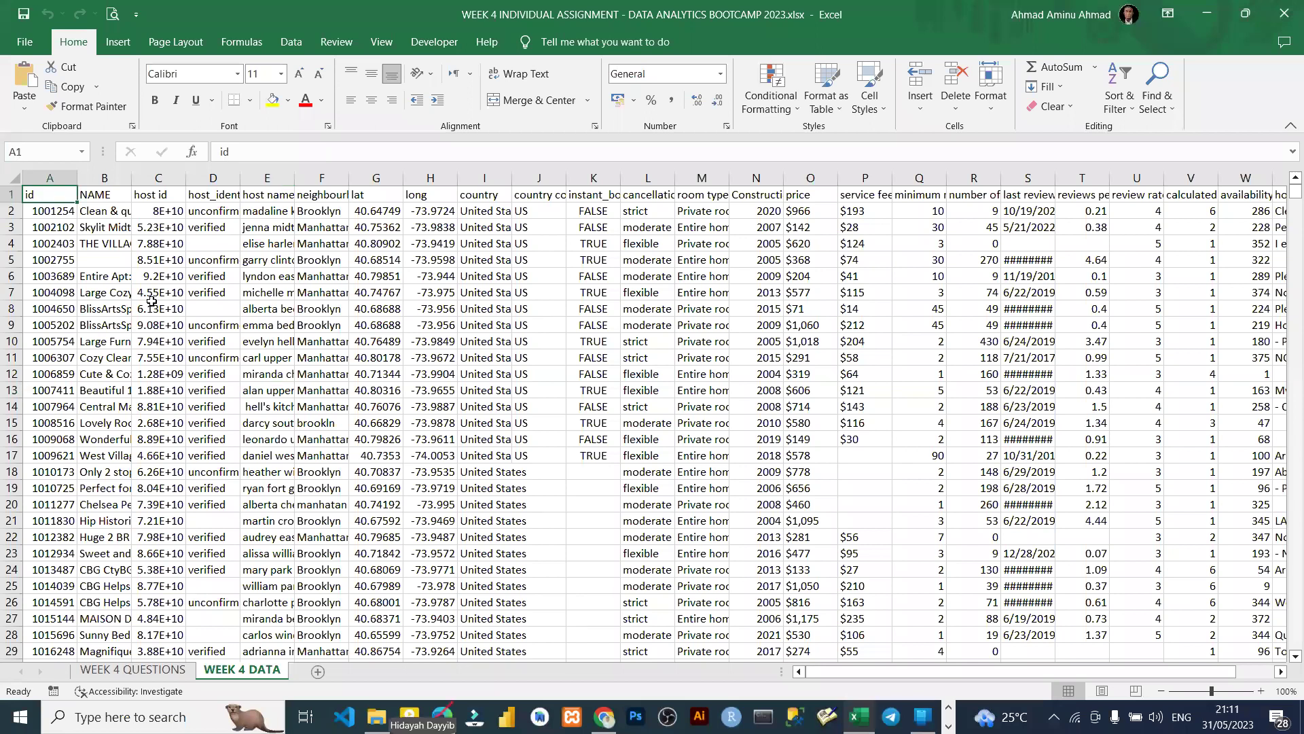
{"action": "key", "text": "ctrl+shift+End"}
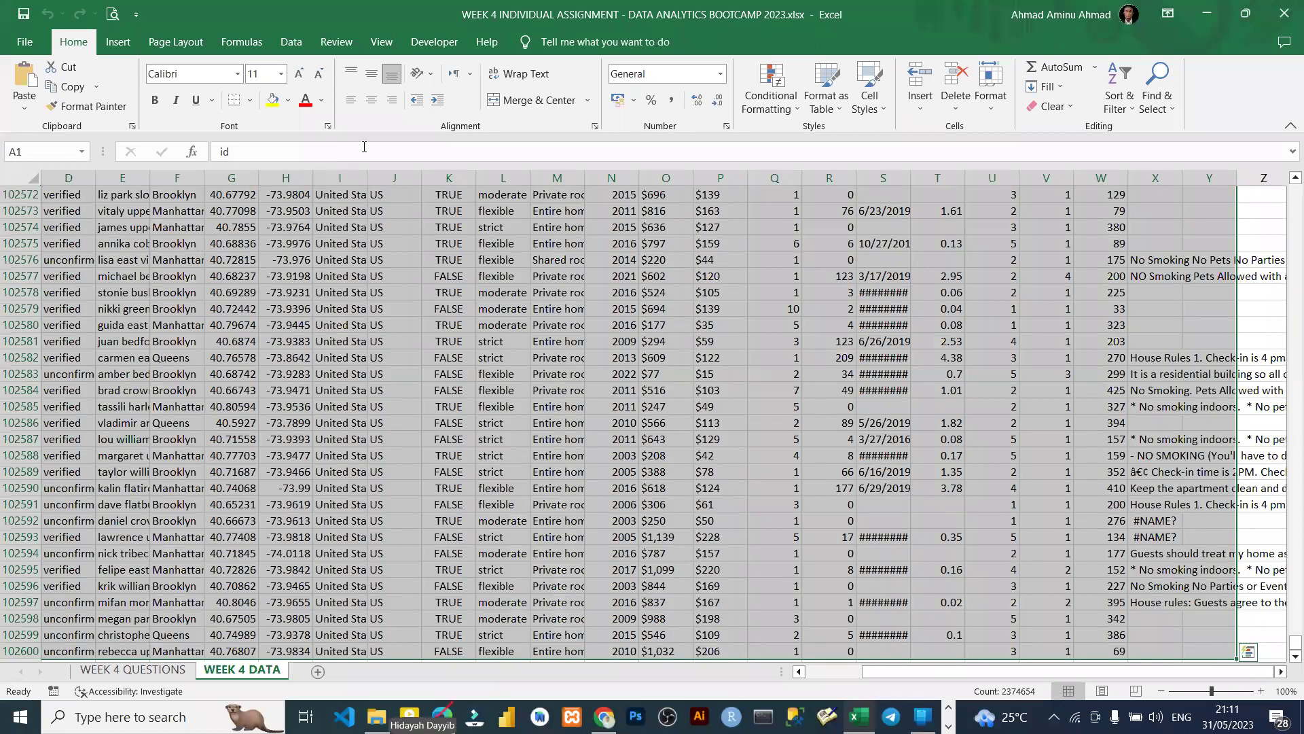
{"action": "left_click", "coordinate": [205, 73]}
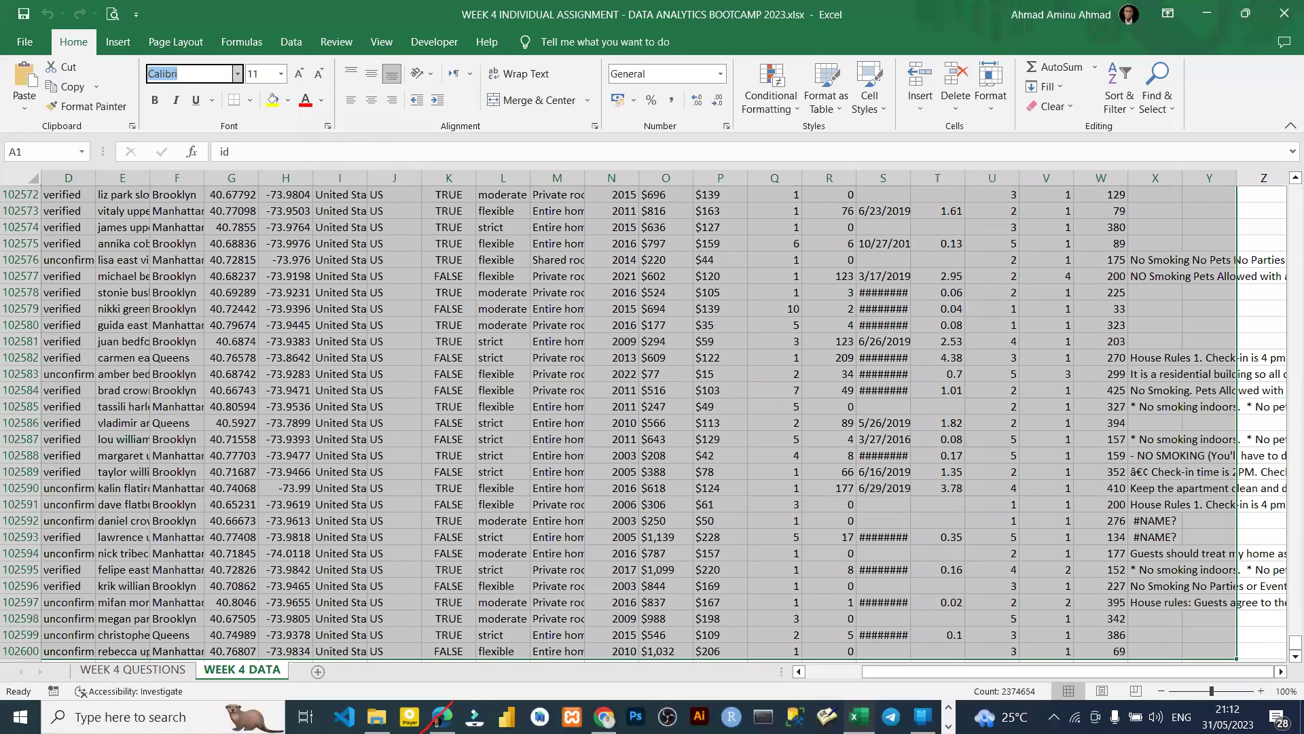
{"action": "type", "text": "Times"}
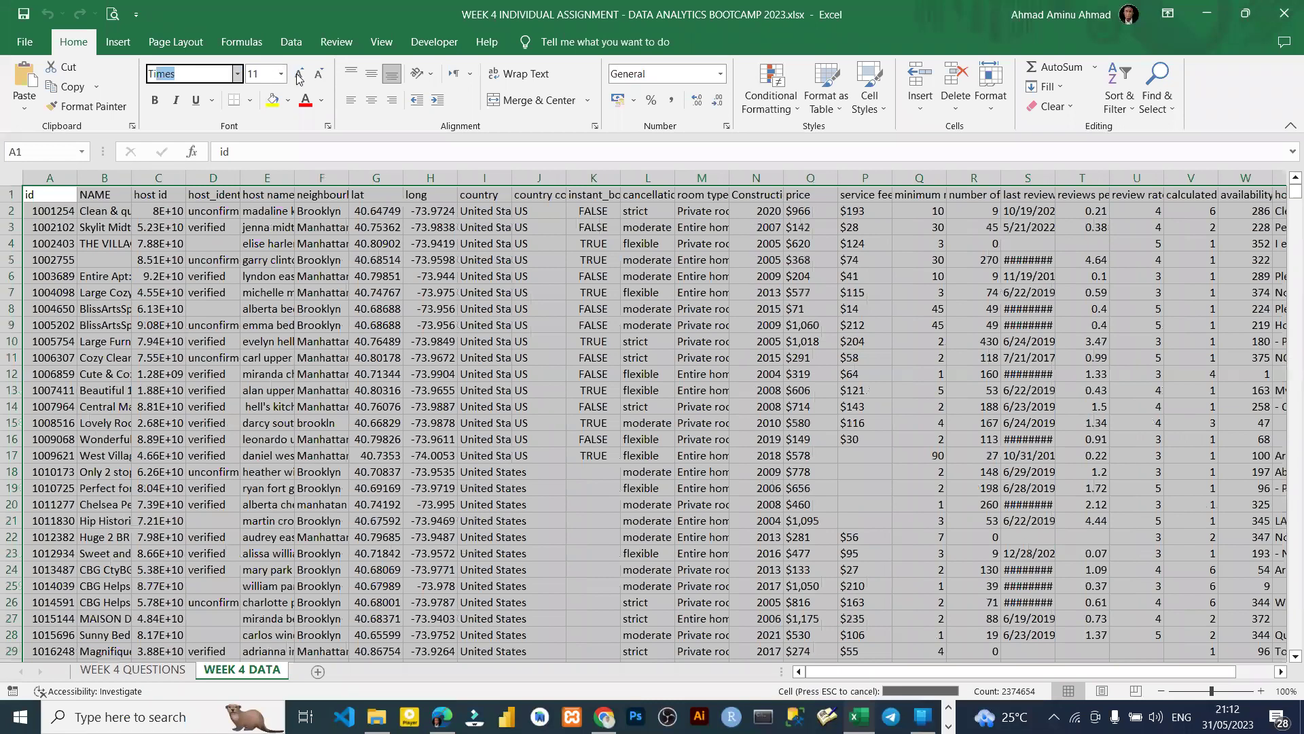
{"action": "key", "text": "Return"}
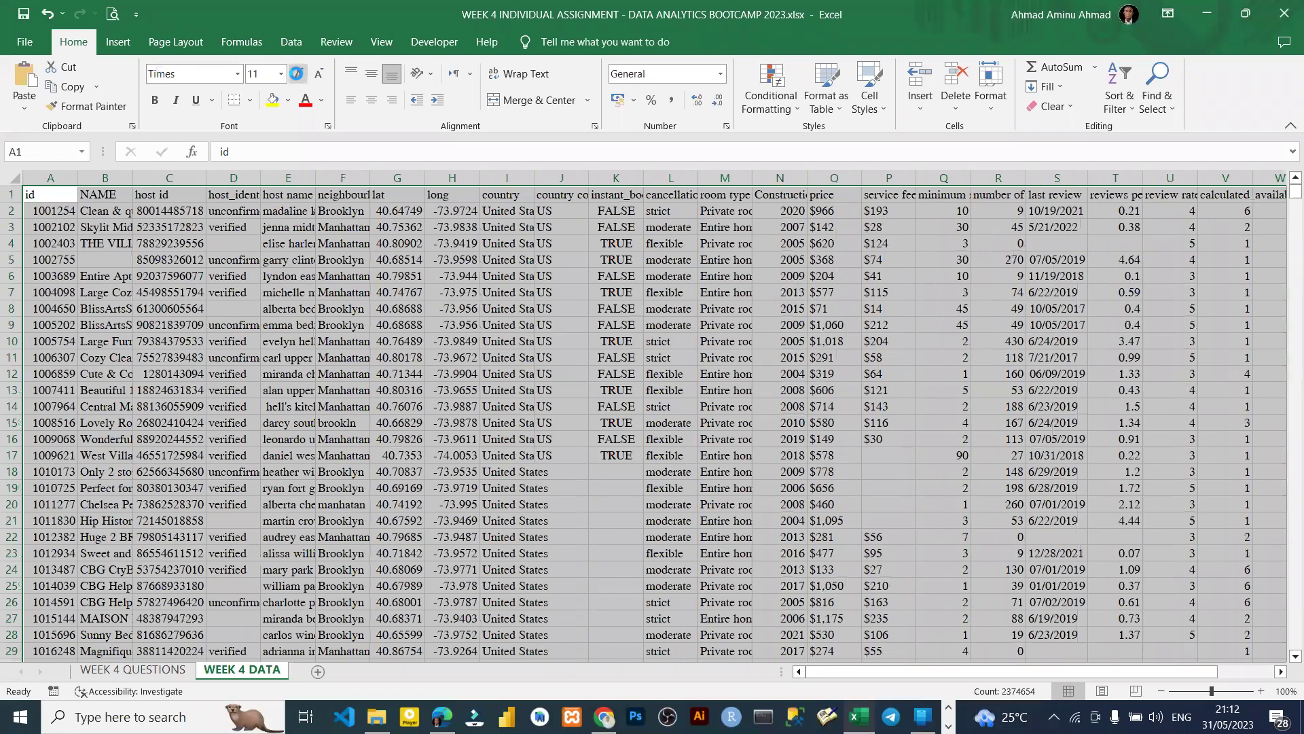
- Apply all borders to every cell of the selected data range
{"action": "left_click", "coordinate": [250, 100]}
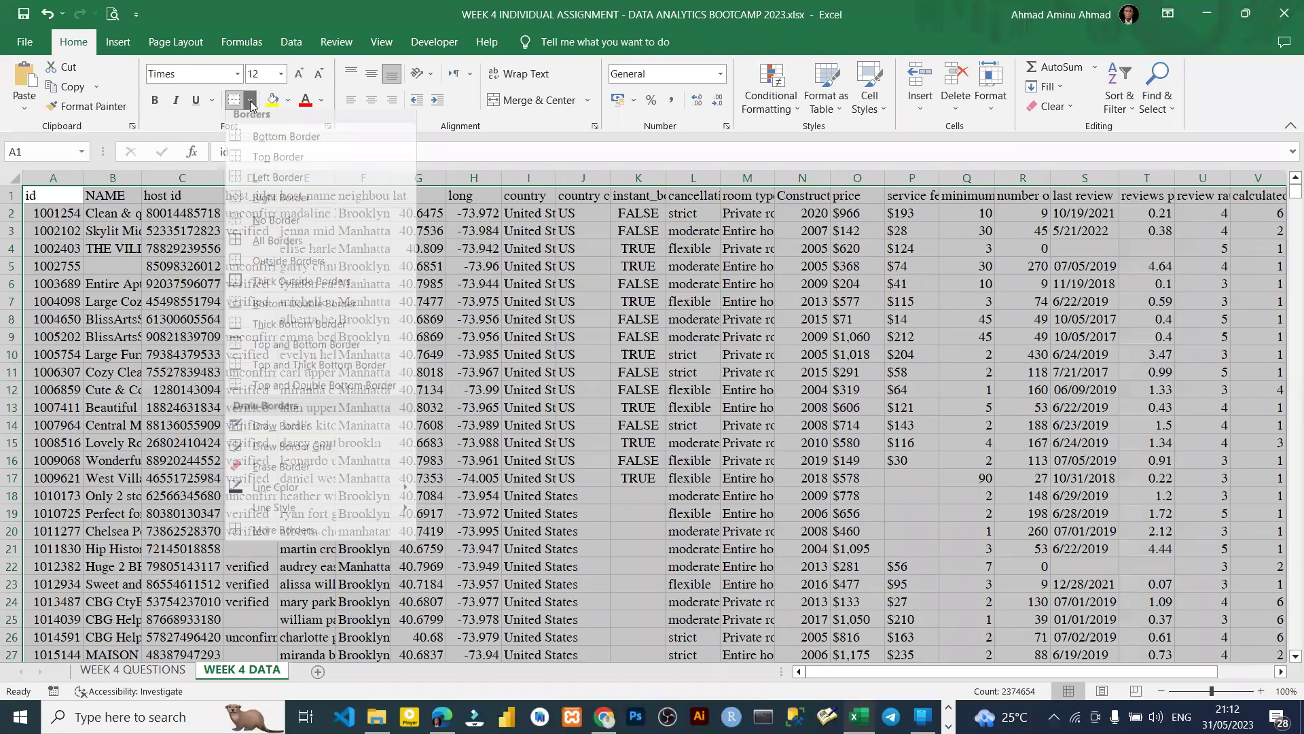
{"action": "left_click", "coordinate": [269, 249]}
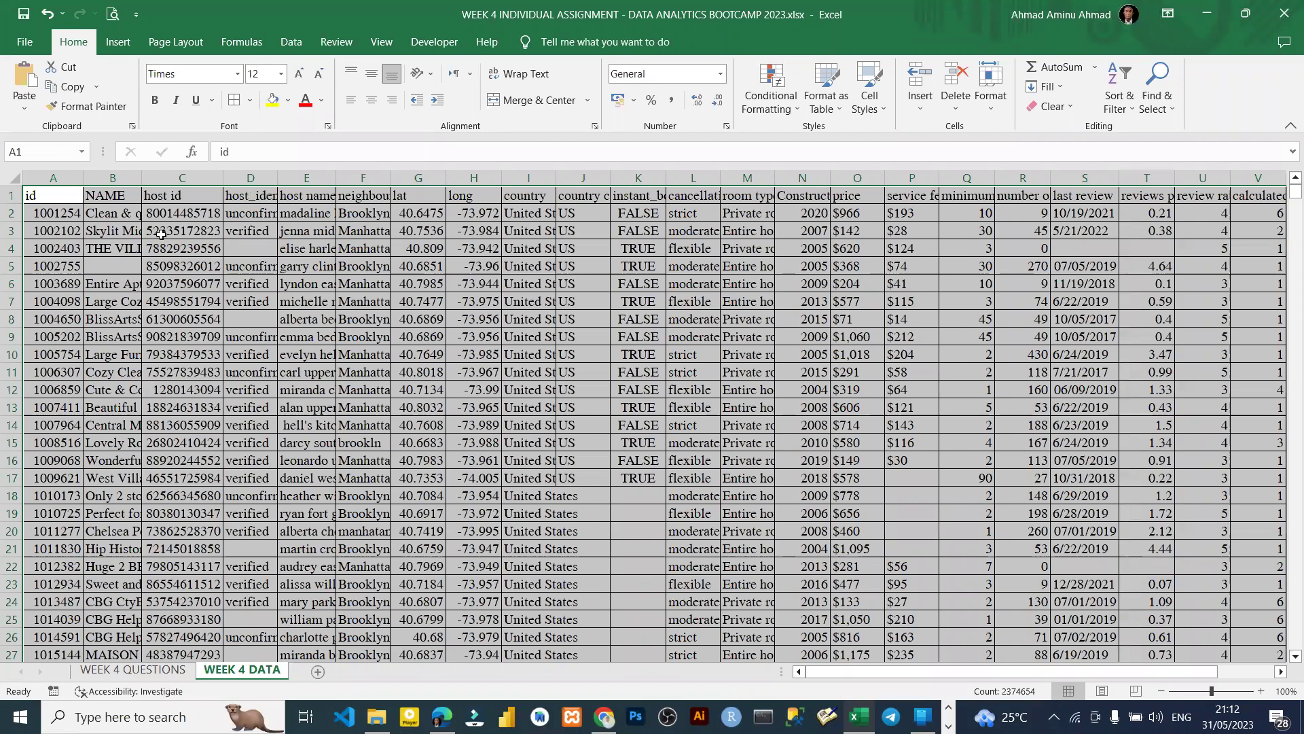
{"action": "left_click", "coordinate": [161, 235]}
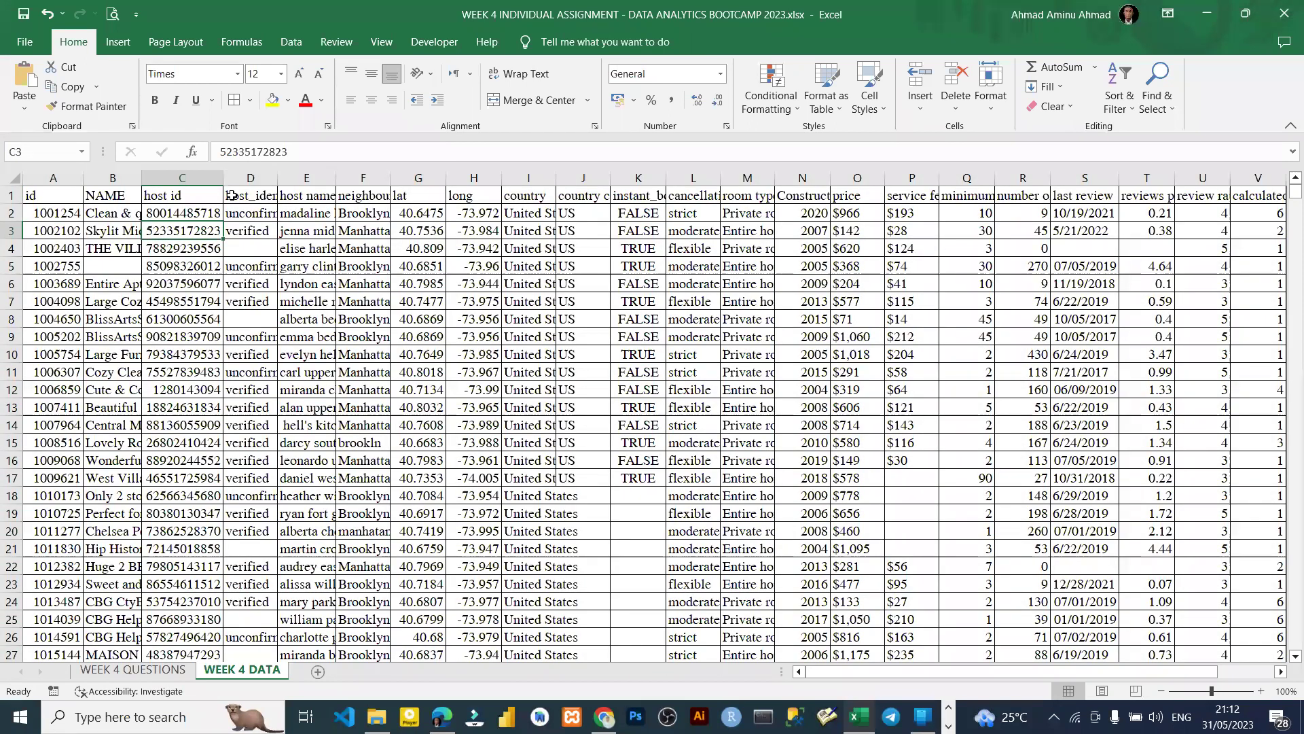
- Make the entire header row of the data bold, from id through license
{"action": "left_click", "coordinate": [68, 192]}
{"action": "key", "text": "shift+Right"}
{"action": "key", "text": "shift+Right"}
{"action": "key", "text": "shift+Right"}
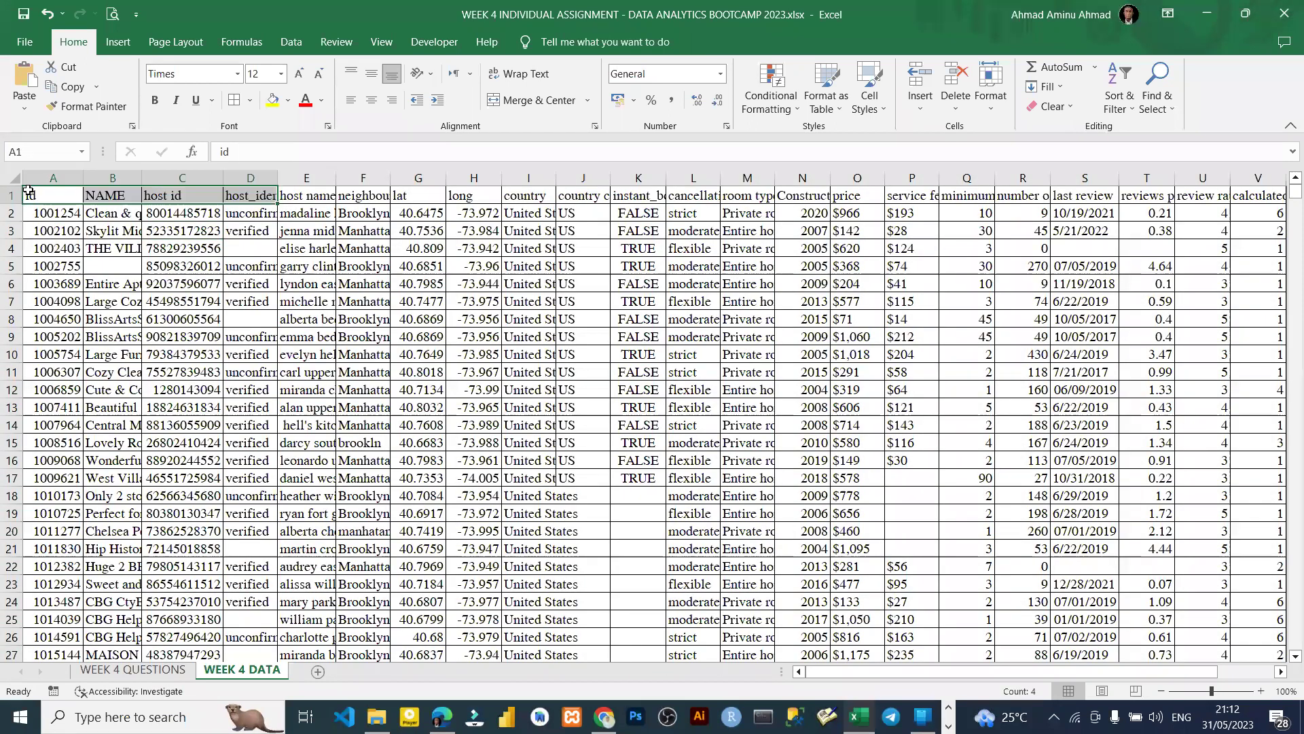
{"action": "key", "text": "ctrl+shift+Right"}
{"action": "left_click", "coordinate": [155, 100]}
{"action": "left_click", "coordinate": [147, 389]}
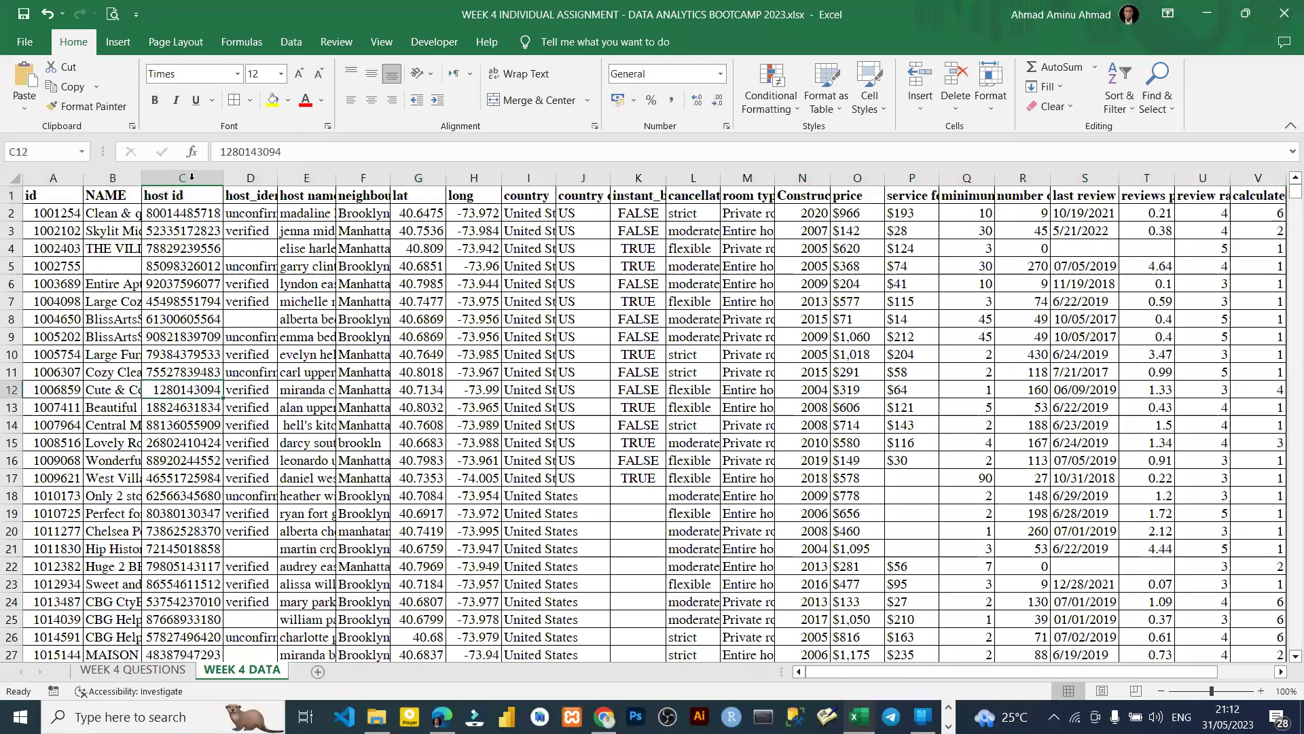
- Wrap the text in all header cells of row 1
{"action": "left_click", "coordinate": [49, 192]}
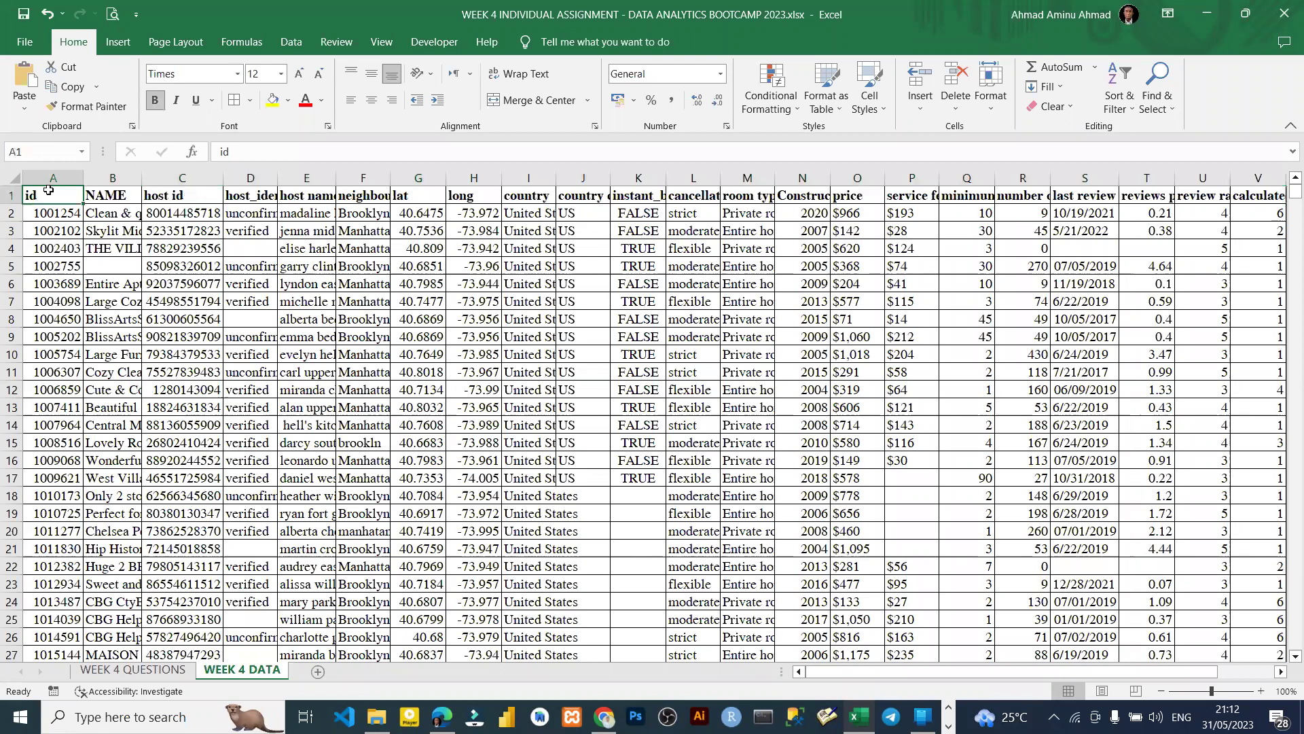
{"action": "key", "text": "ctrl+shift+Right"}
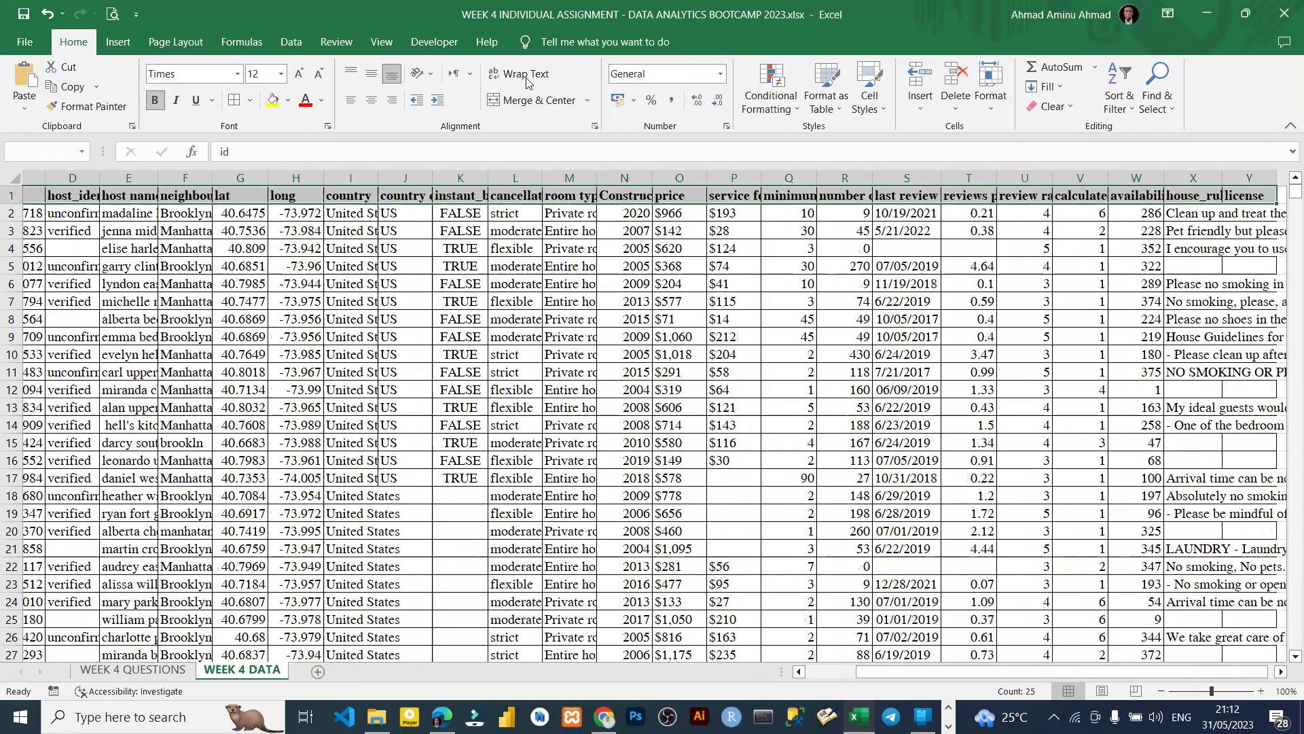
{"action": "left_click", "coordinate": [163, 263]}
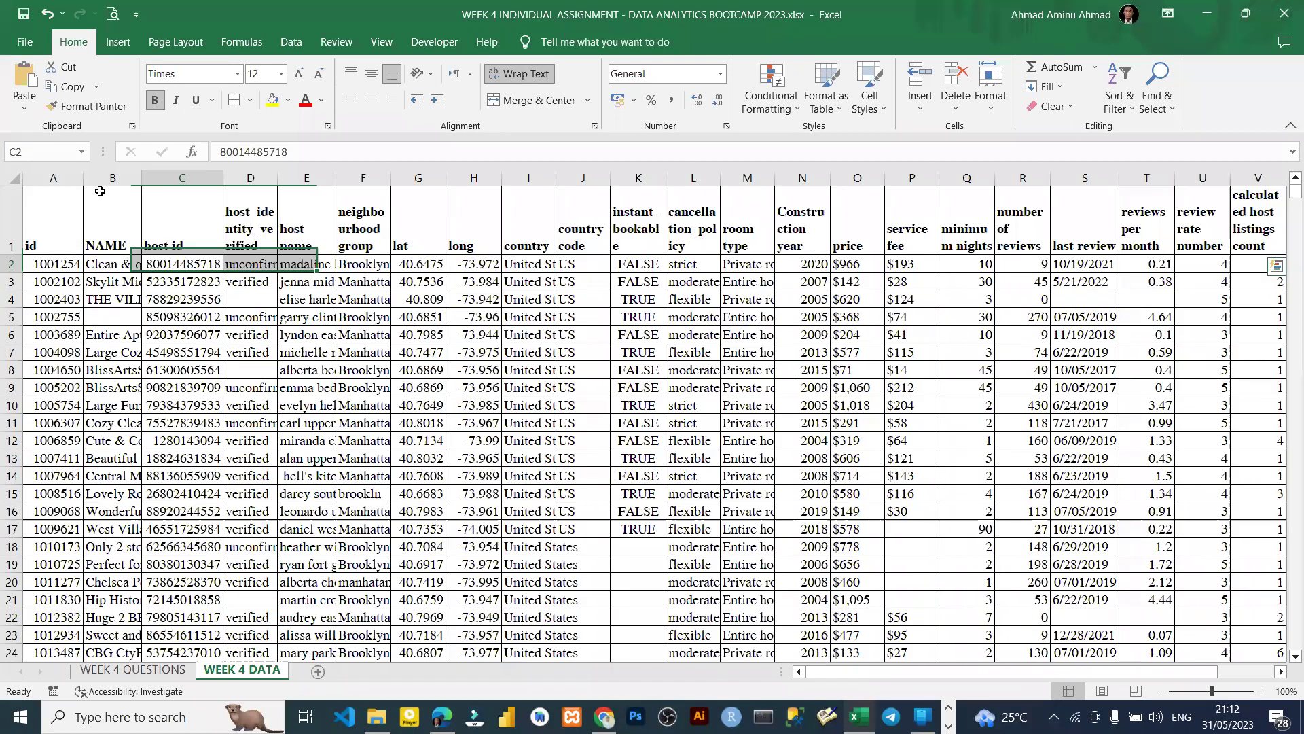
- Center the header row's text both vertically and horizontally
{"action": "key", "text": "ctrl+Home"}
{"action": "key", "text": "ctrl+shift+Right"}
{"action": "left_click", "coordinate": [372, 73]}
{"action": "left_click", "coordinate": [372, 100]}
{"action": "left_click", "coordinate": [207, 216]}
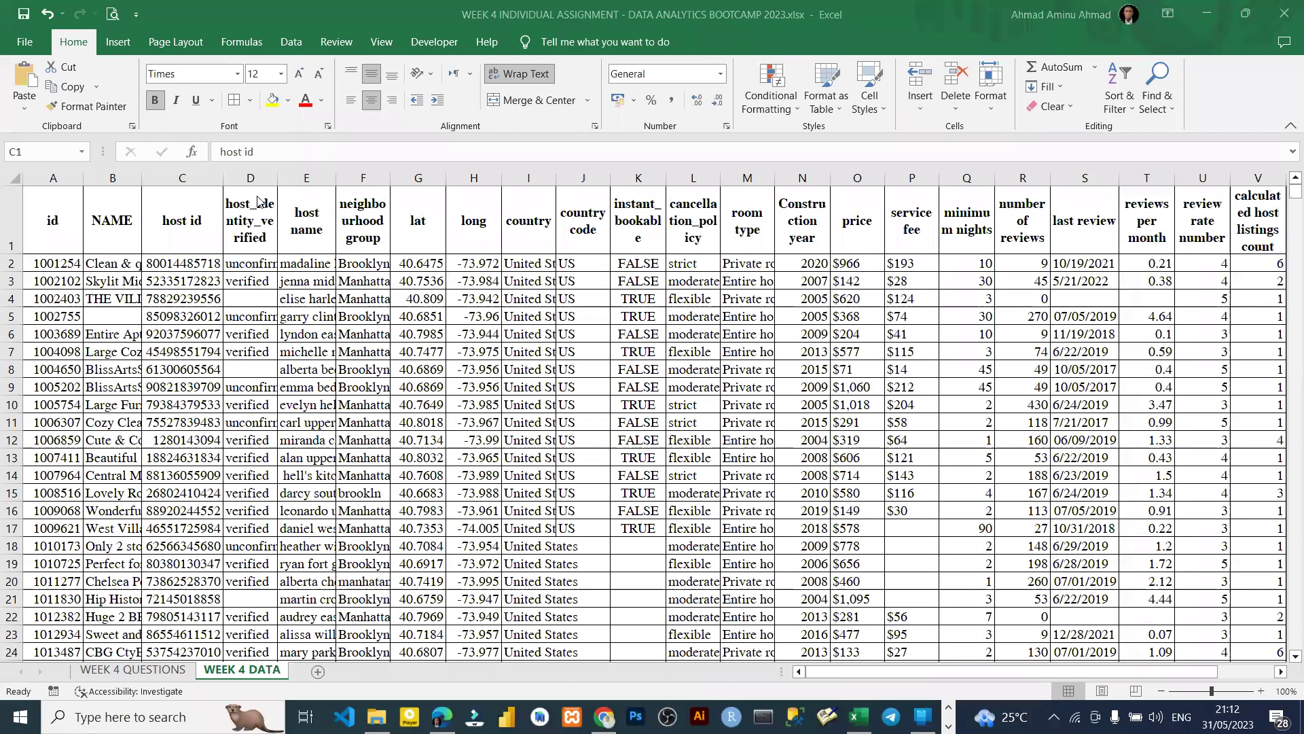
- Widen the host_identity_verified, neighbourhood group, cancellation_policy and instant_bookable columns
{"action": "left_click", "coordinate": [278, 182]}
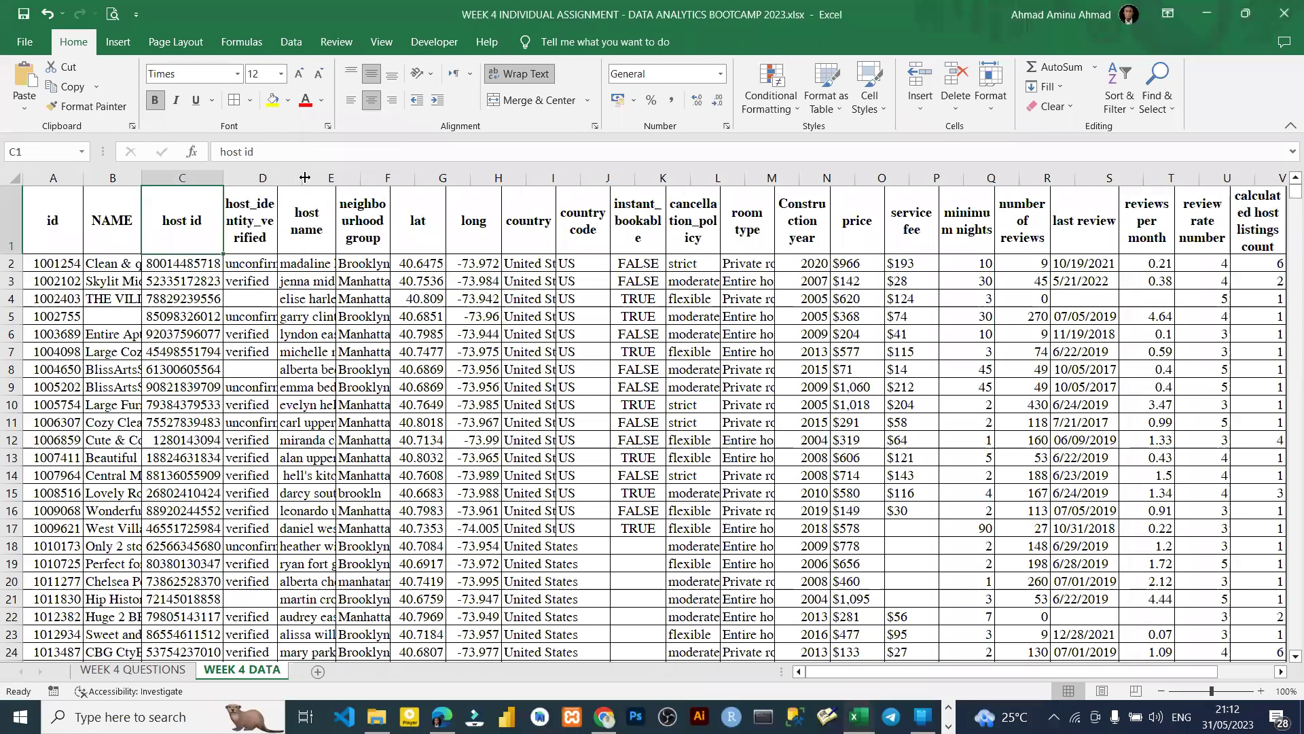
{"action": "double_click", "coordinate": [278, 182]}
{"action": "left_click_drag", "start_coordinate": [302, 177], "coordinate": [358, 177]}
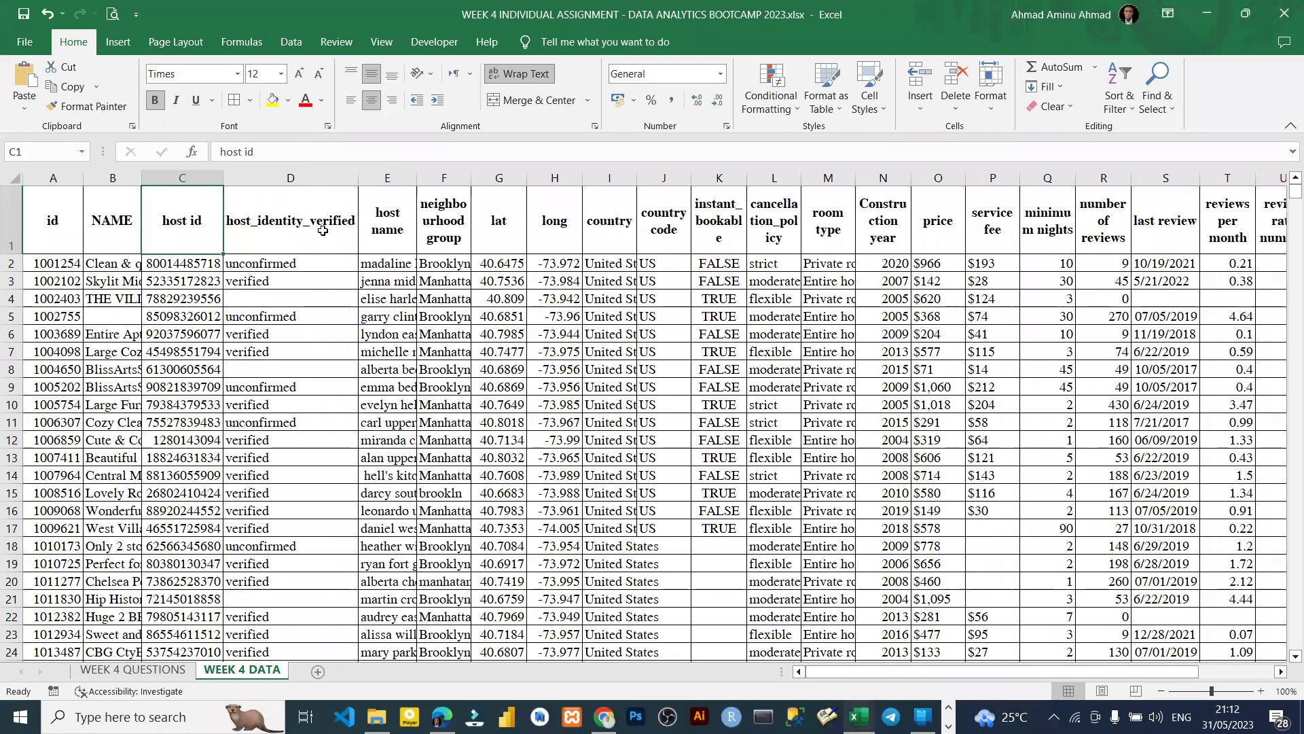
{"action": "left_click_drag", "start_coordinate": [471, 177], "coordinate": [515, 178]}
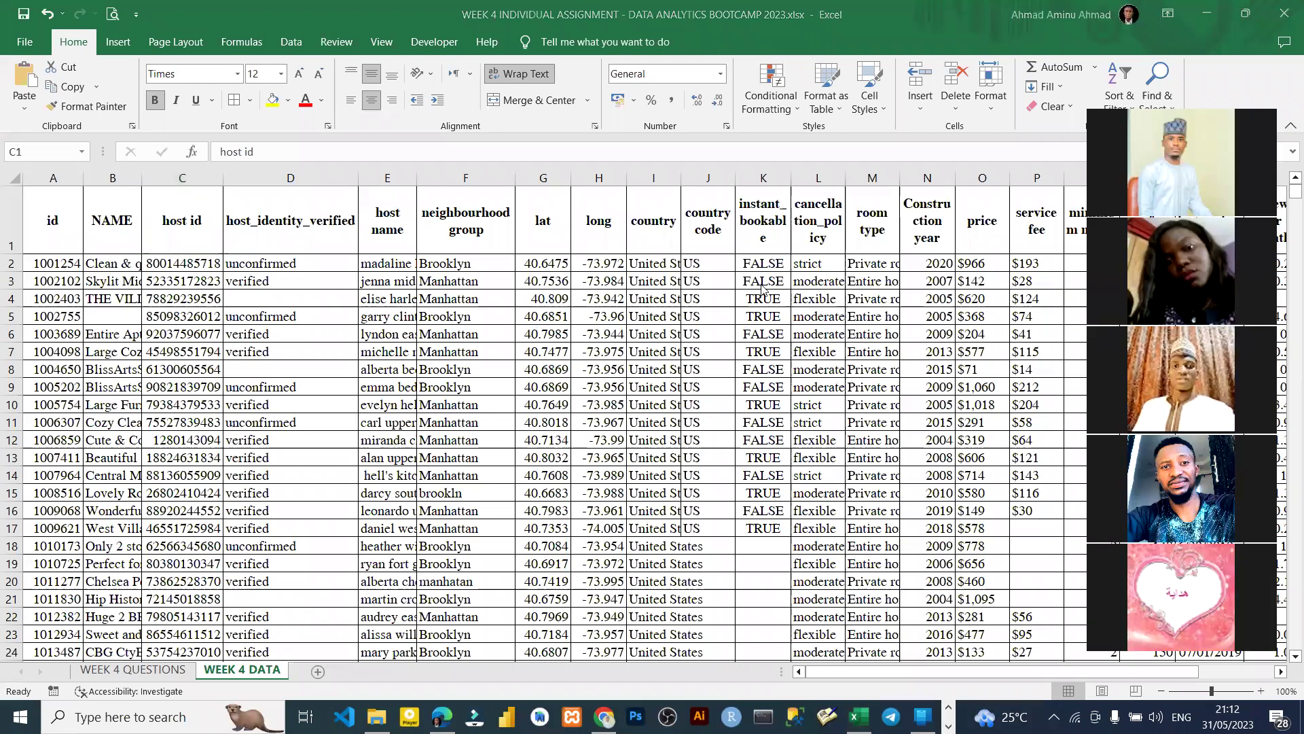
{"action": "left_click_drag", "start_coordinate": [846, 177], "coordinate": [876, 178]}
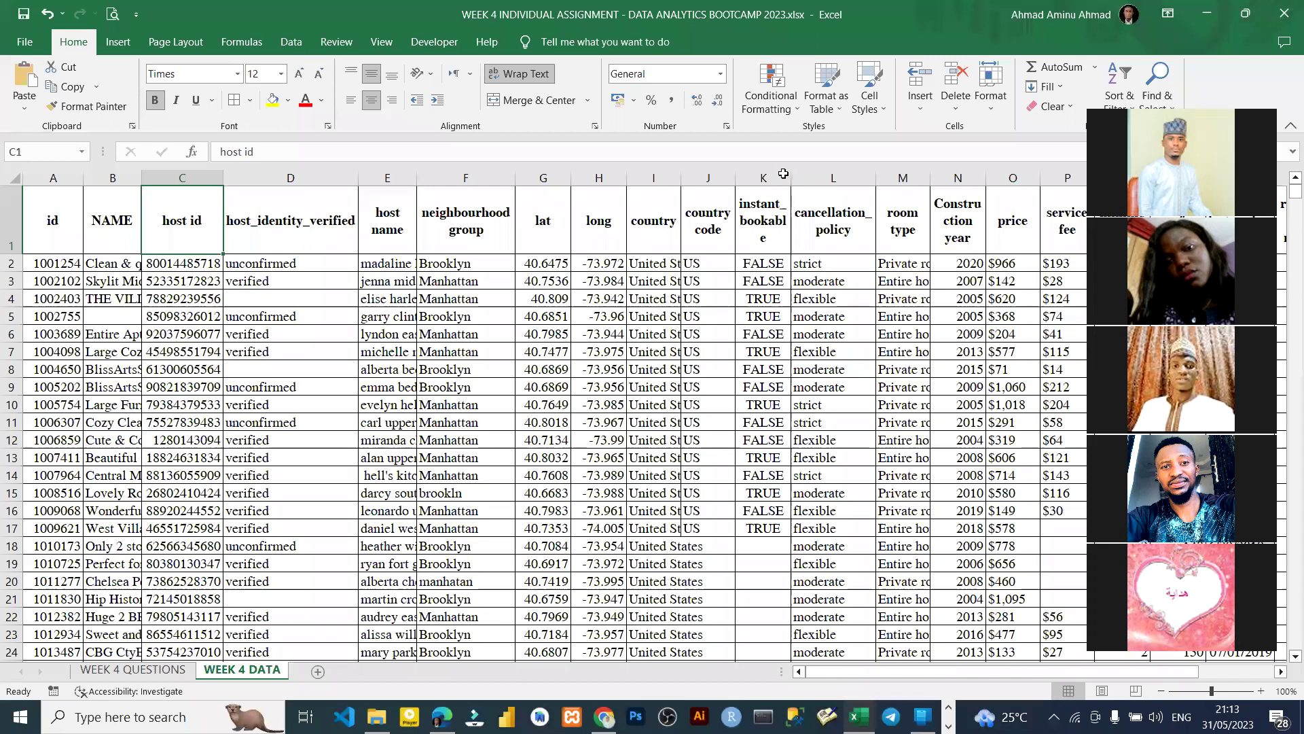
{"action": "left_click_drag", "start_coordinate": [790, 178], "coordinate": [813, 178]}
{"action": "left_click", "coordinate": [795, 182]}
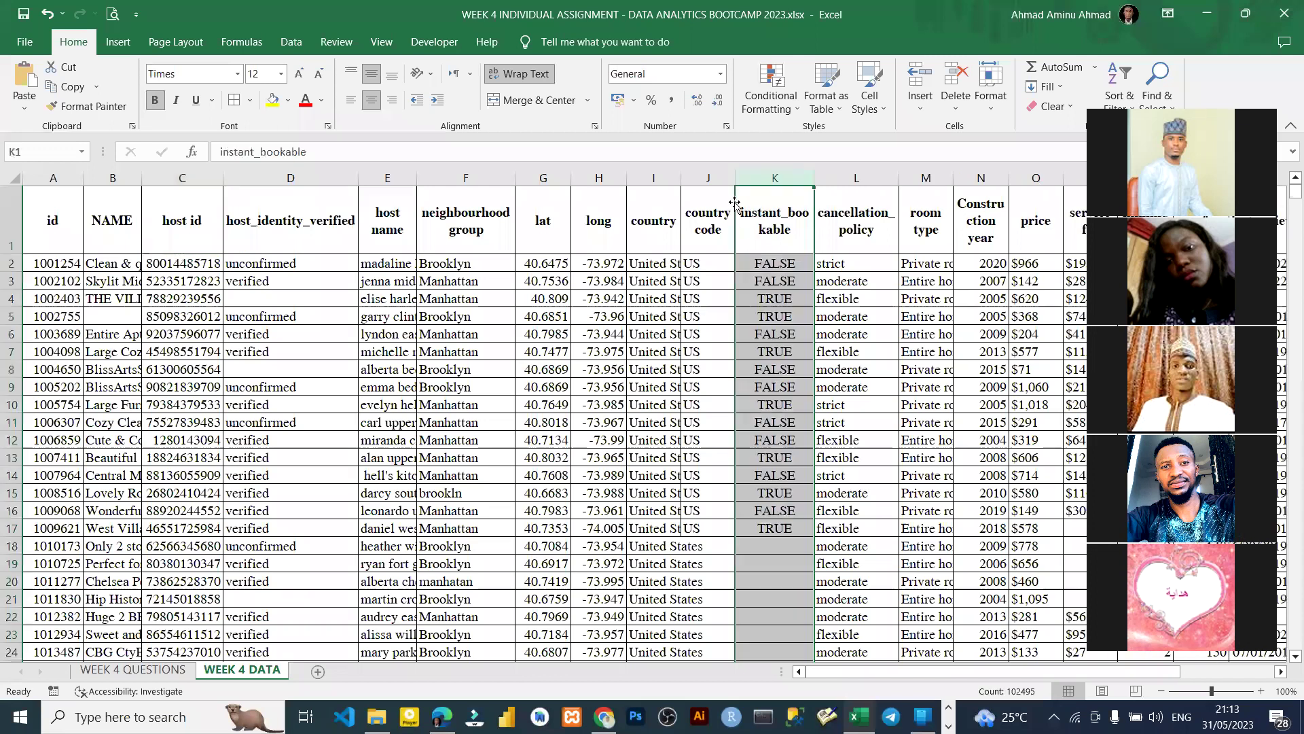
{"action": "left_click", "coordinate": [734, 204]}
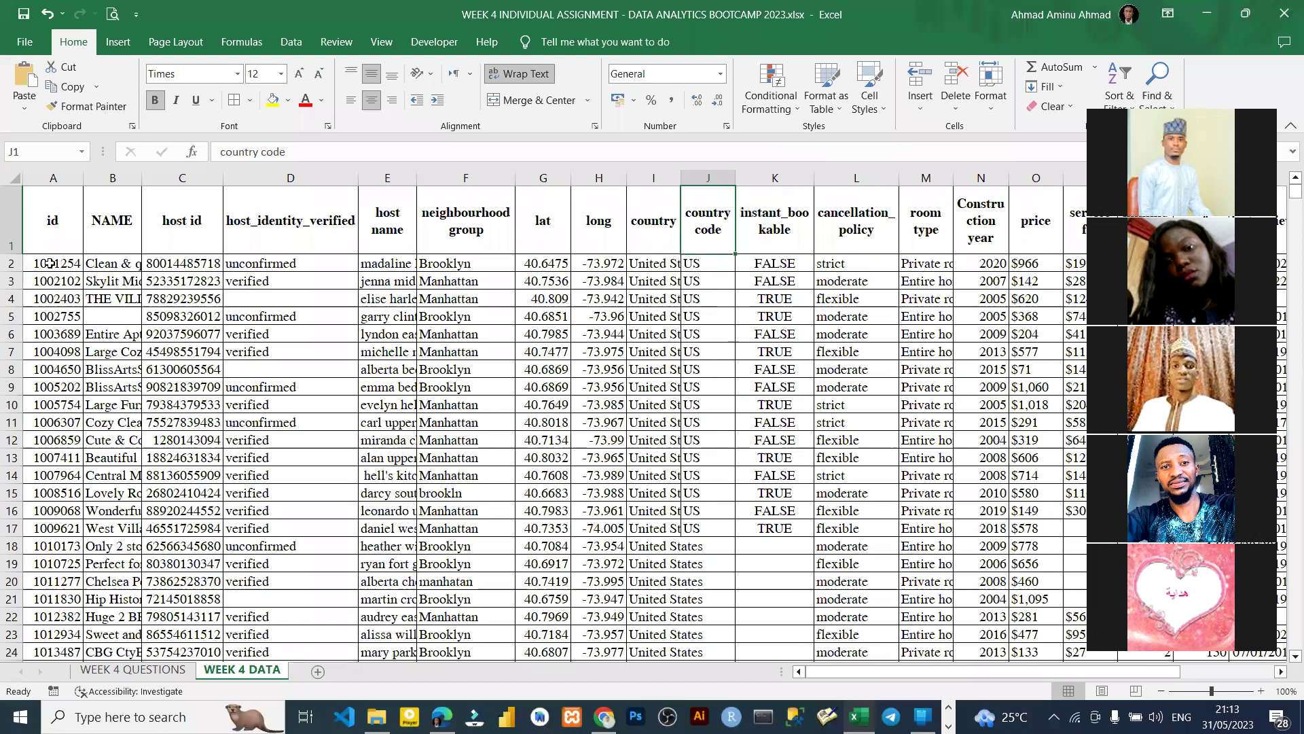
{"action": "left_click", "coordinate": [489, 316]}
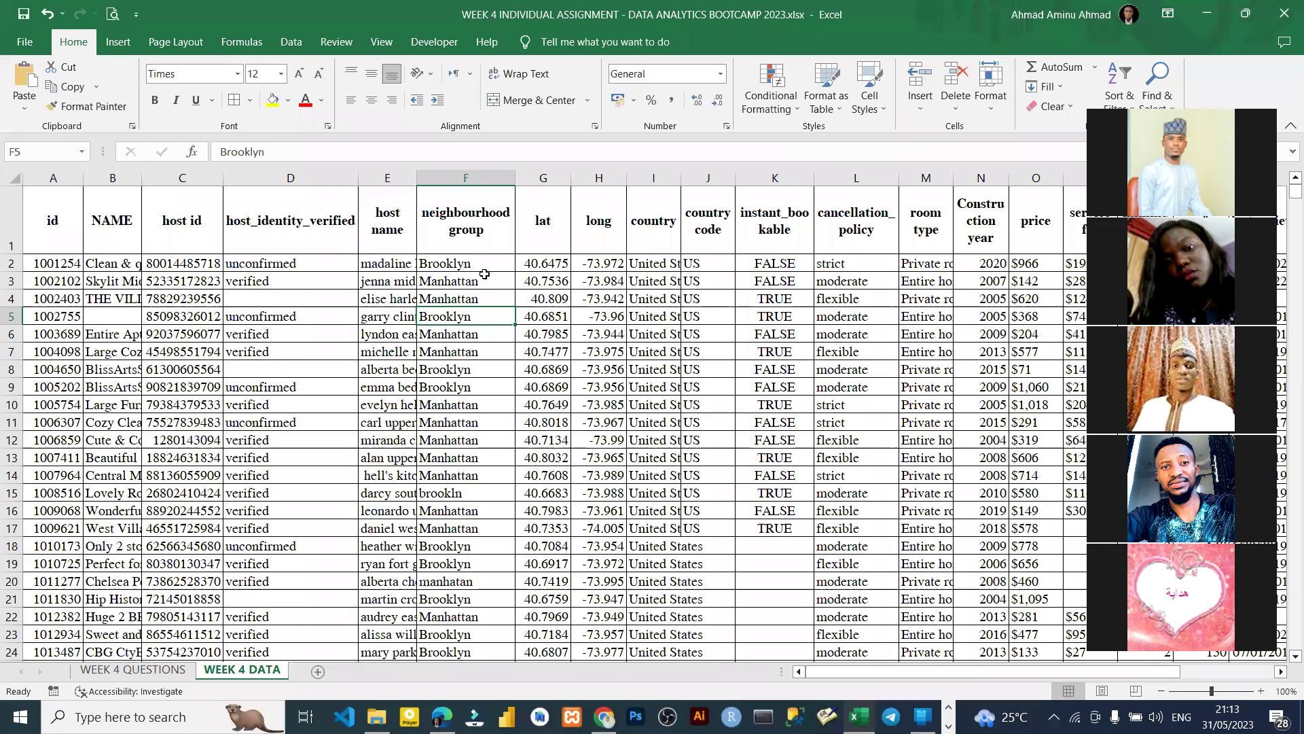
- Return to the WEEK 4 QUESTIONS sheet and read question 2 about the highest and lowest prices
{"action": "left_click", "coordinate": [136, 671]}
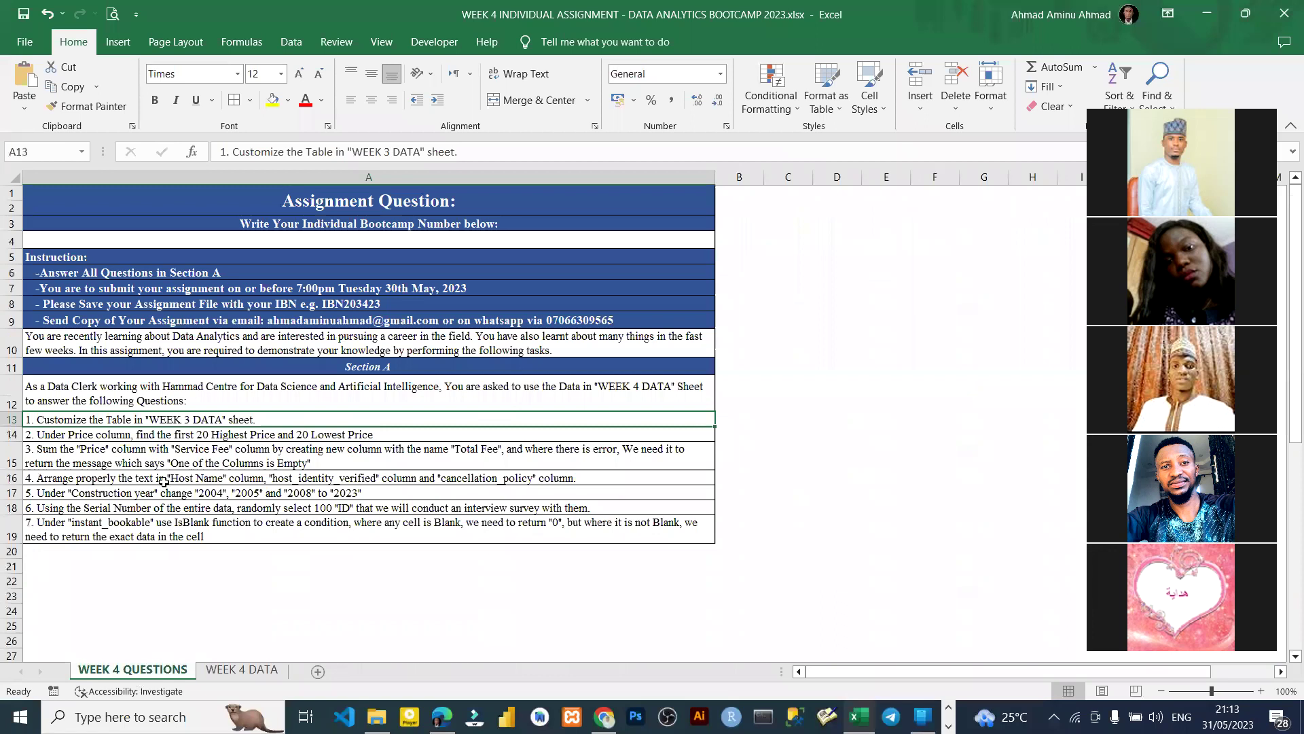
{"action": "left_click", "coordinate": [102, 435]}
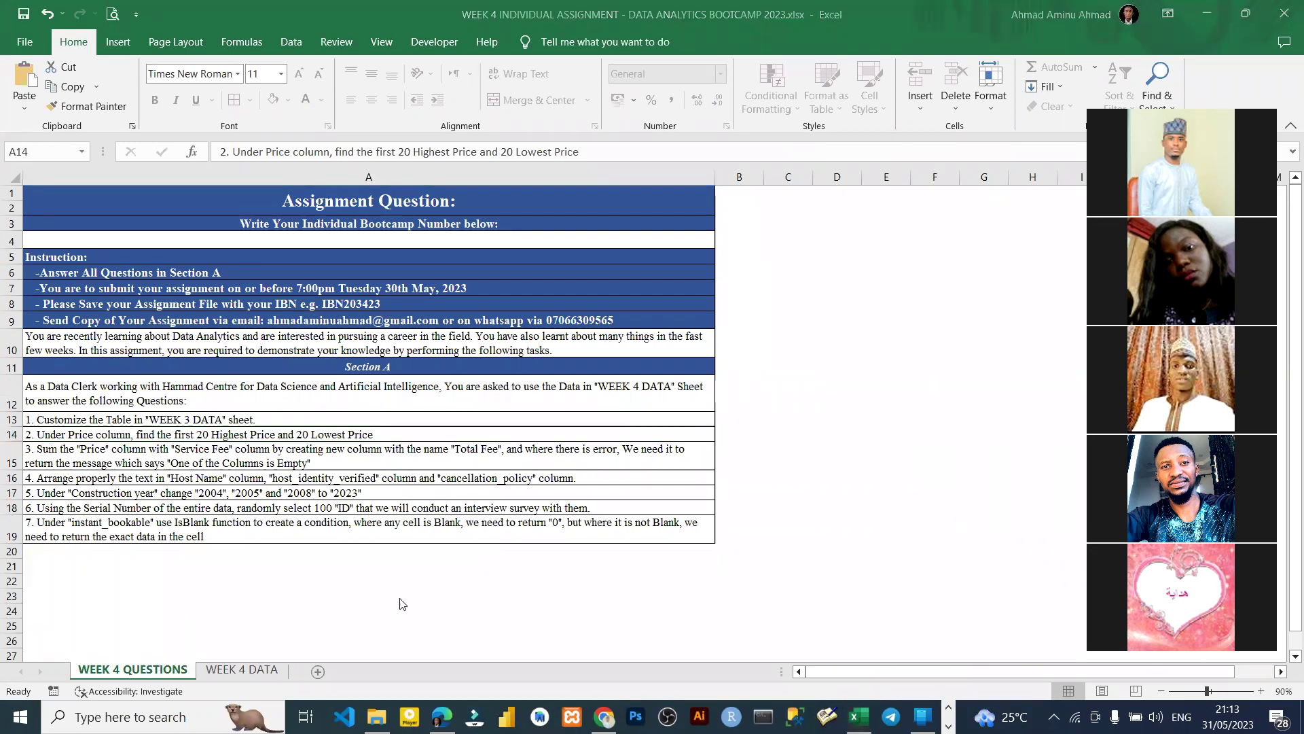
- Insert two empty columns directly after the price column on the WEEK 4 DATA sheet
{"action": "left_click", "coordinate": [214, 673]}
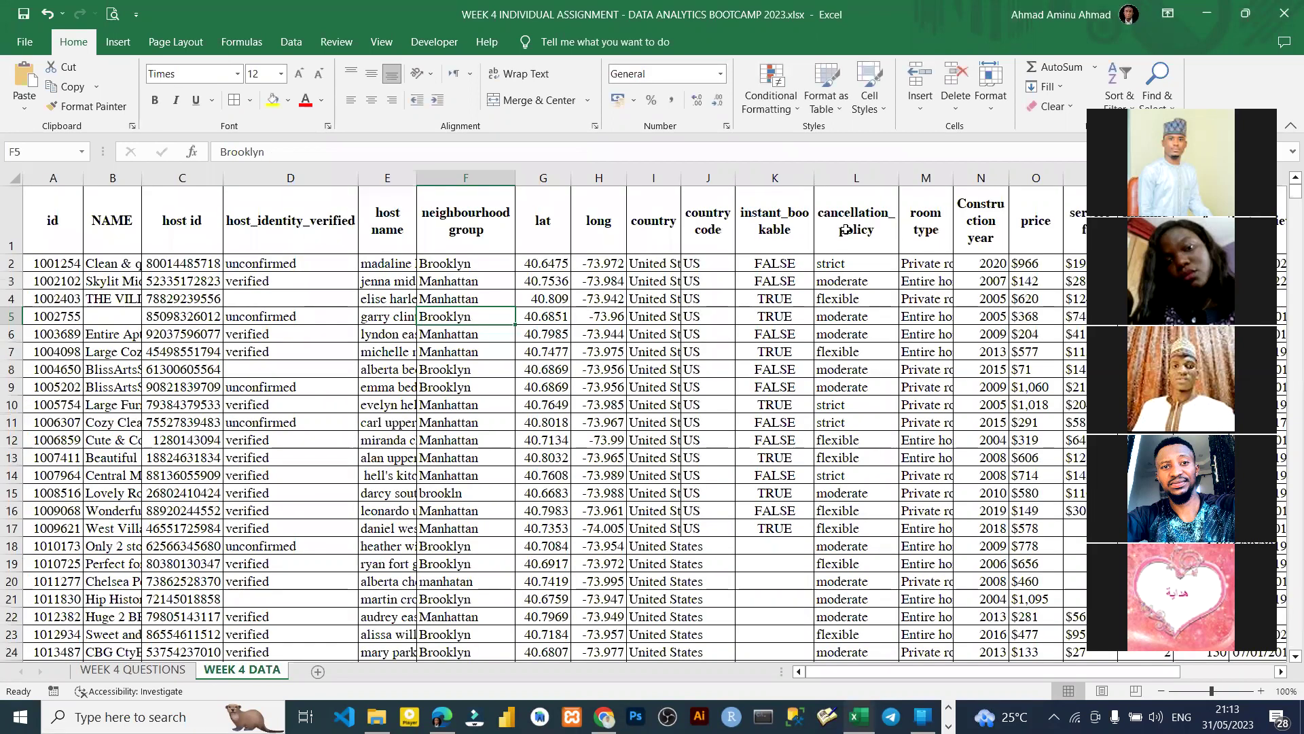
{"action": "key", "text": "ctrl+Up"}
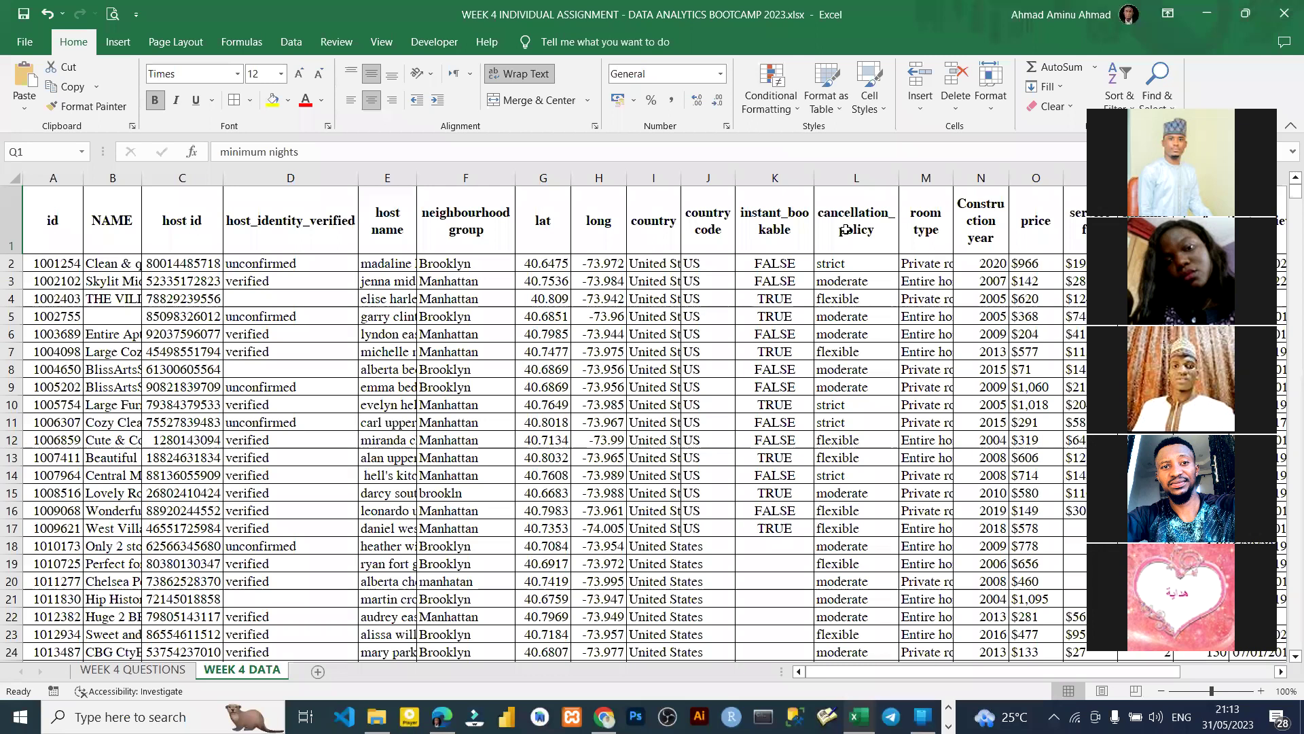
{"action": "scroll", "coordinate": [846, 230], "scroll_direction": "right", "scroll_amount": 2}
{"action": "key", "text": "Left"}
{"action": "key", "text": "Left"}
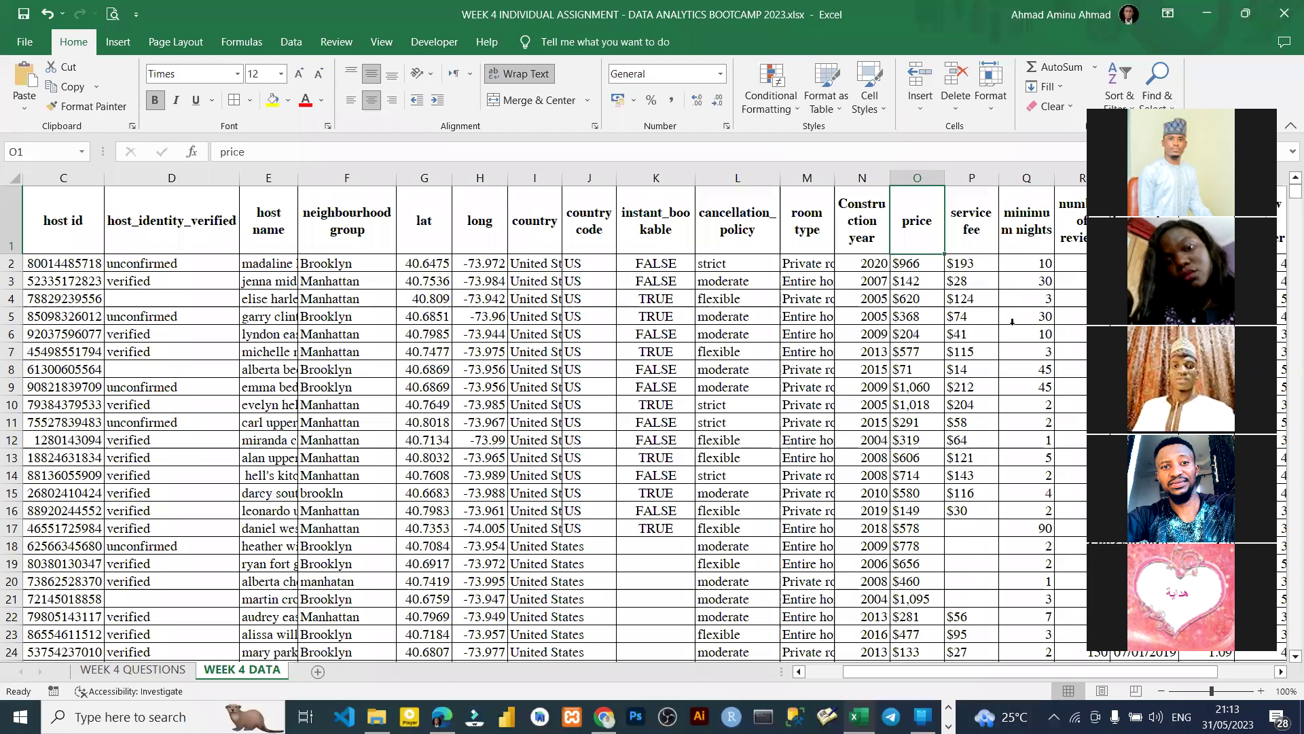
{"action": "right_click", "coordinate": [973, 178]}
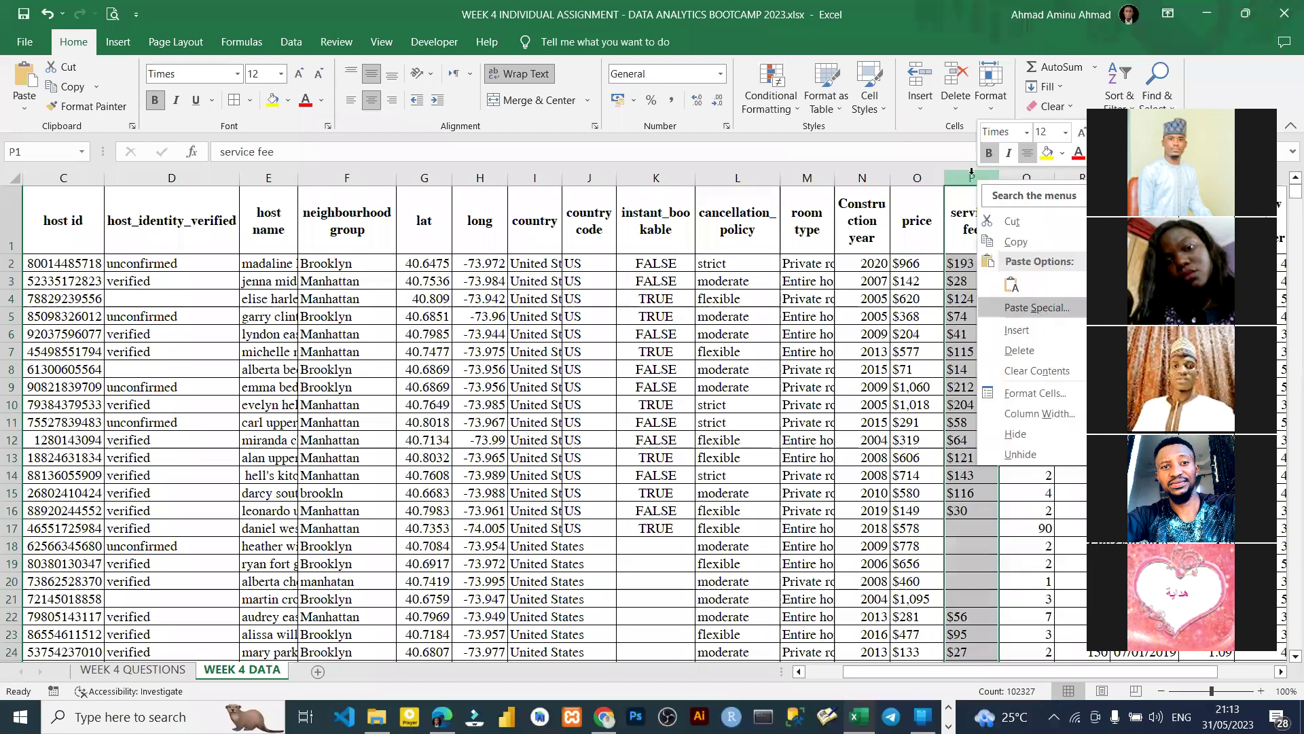
{"action": "left_click", "coordinate": [1017, 330]}
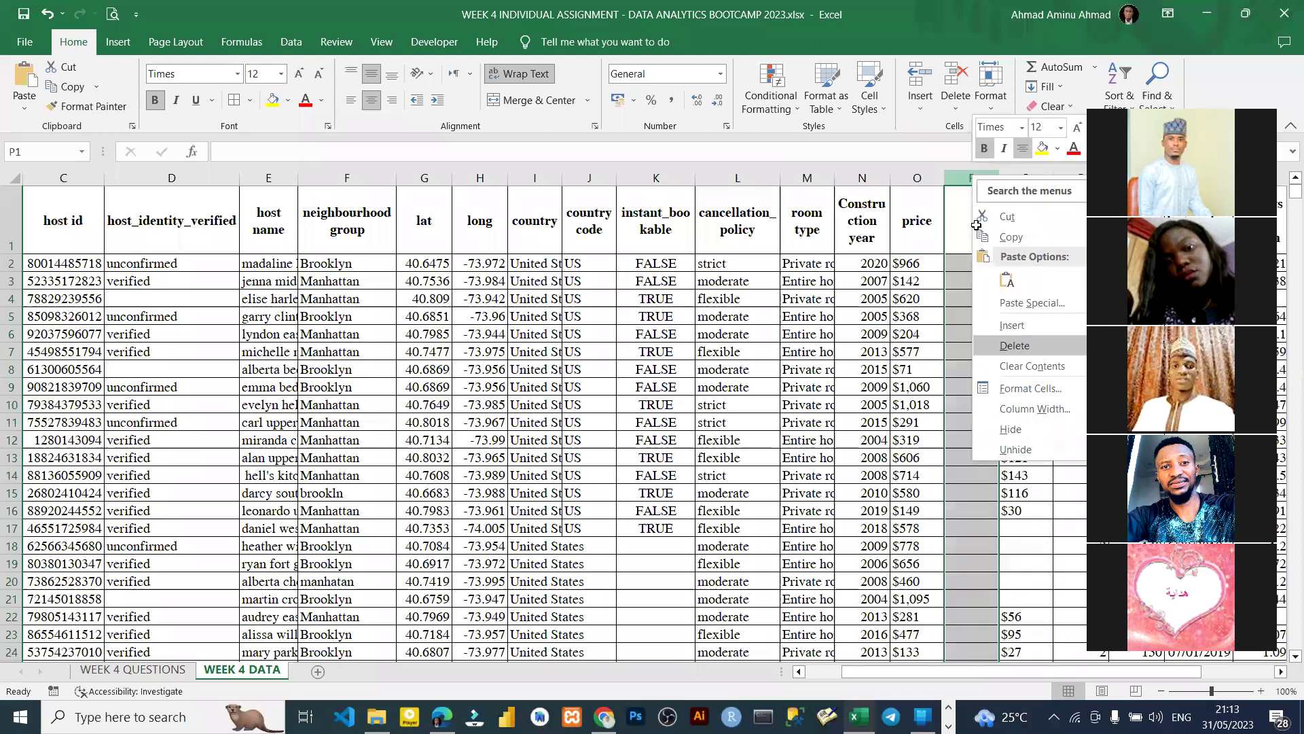
- Title the two new columns "1ST 20 HIGHEST" and "1ST 20 LOWEST" and widen both to fit their headers
{"action": "left_click", "coordinate": [976, 225]}
{"action": "type", "text": "1ST"}
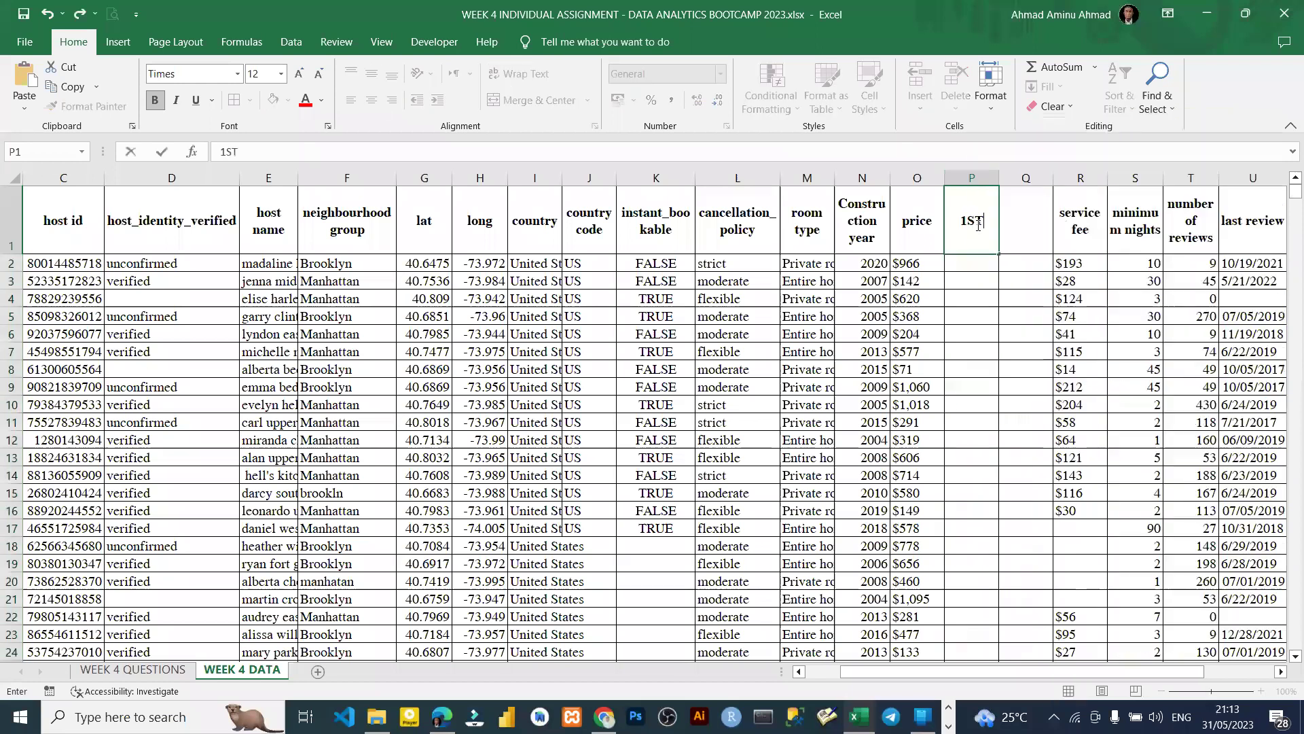
{"action": "type", "text": " 20"}
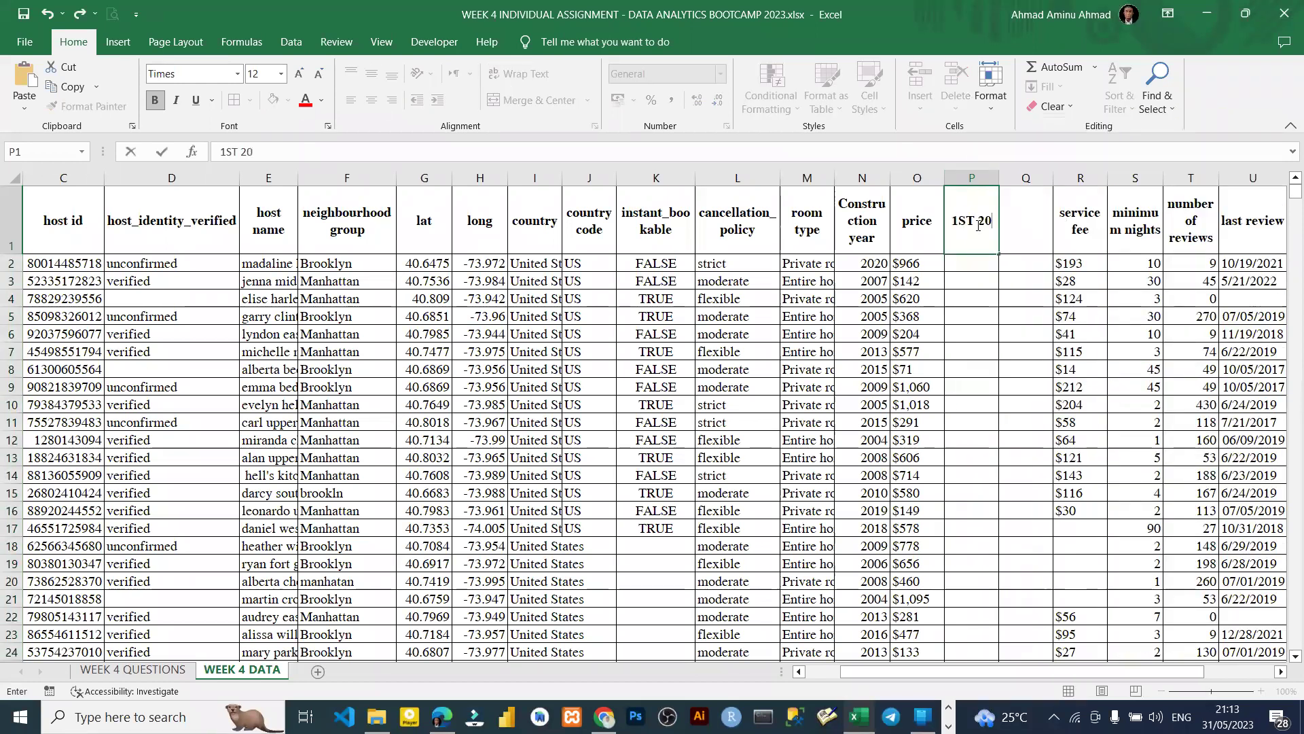
{"action": "type", "text": " HIGHEST"}
{"action": "key", "text": "Tab"}
{"action": "type", "text": "1ST 20 LOWEST"}
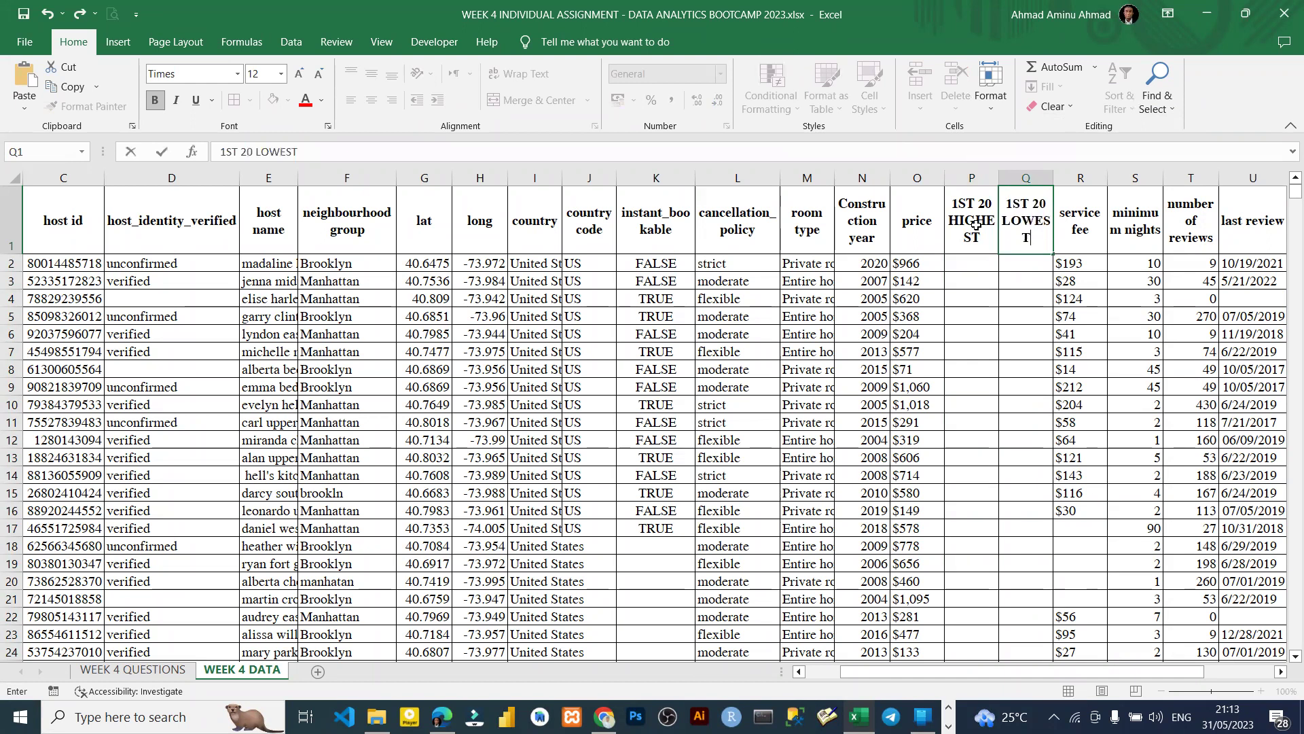
{"action": "key", "text": "Return"}
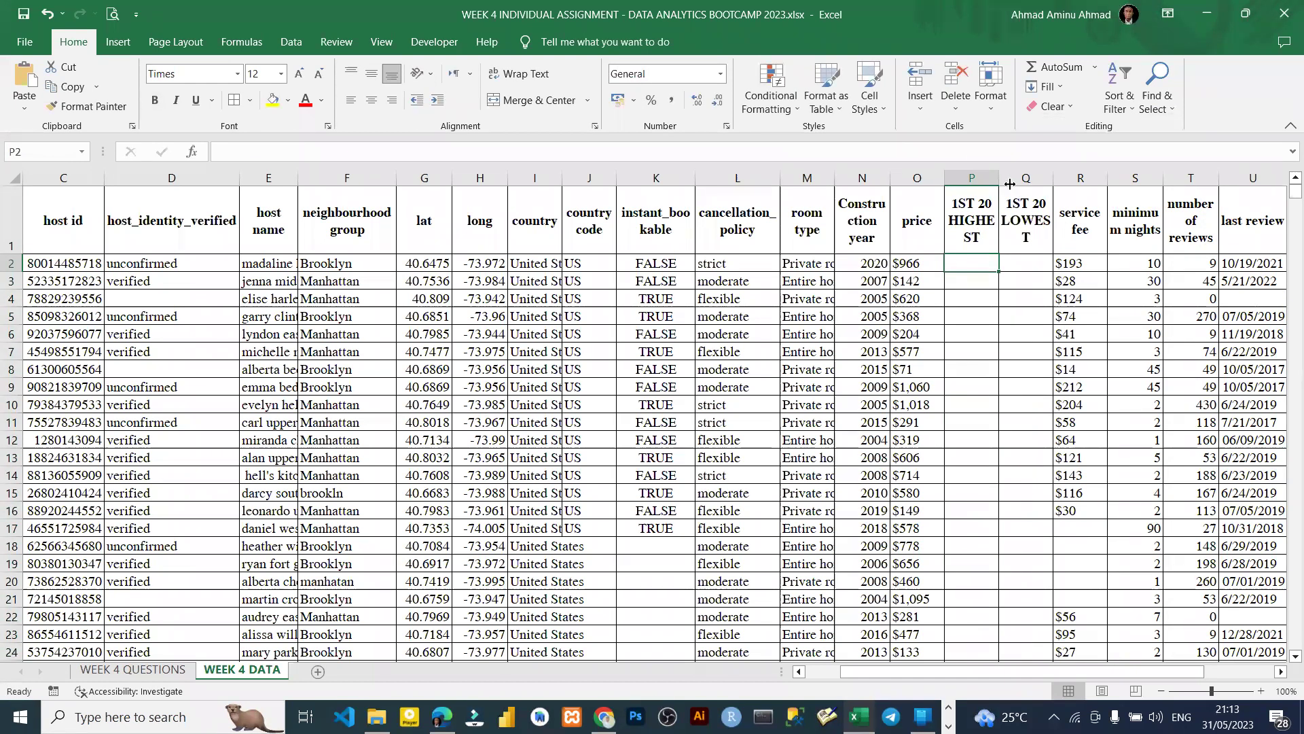
{"action": "left_click_drag", "start_coordinate": [1003, 178], "coordinate": [1107, 182]}
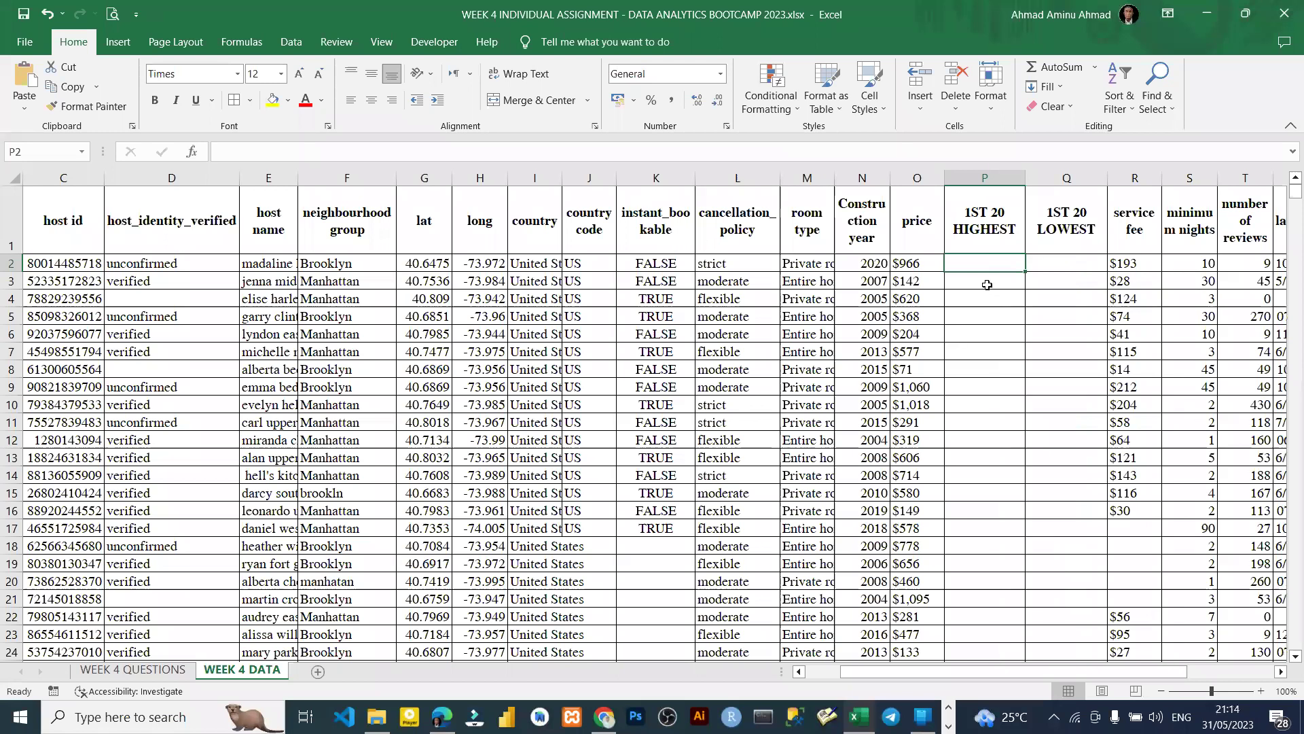
- Enter =LARGE(O2:O102600,1) in P2 to return the highest value in the price column
{"action": "type", "text": "="}
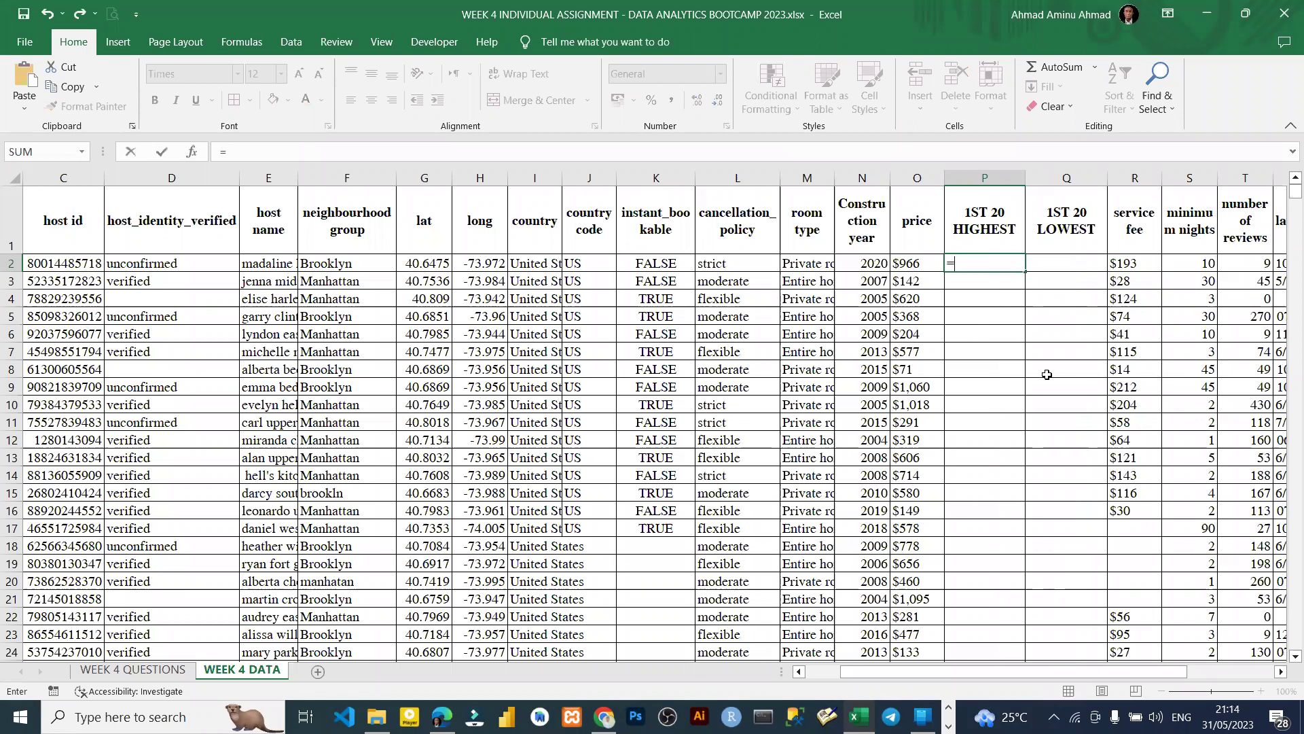
{"action": "type", "text": "LARGE("}
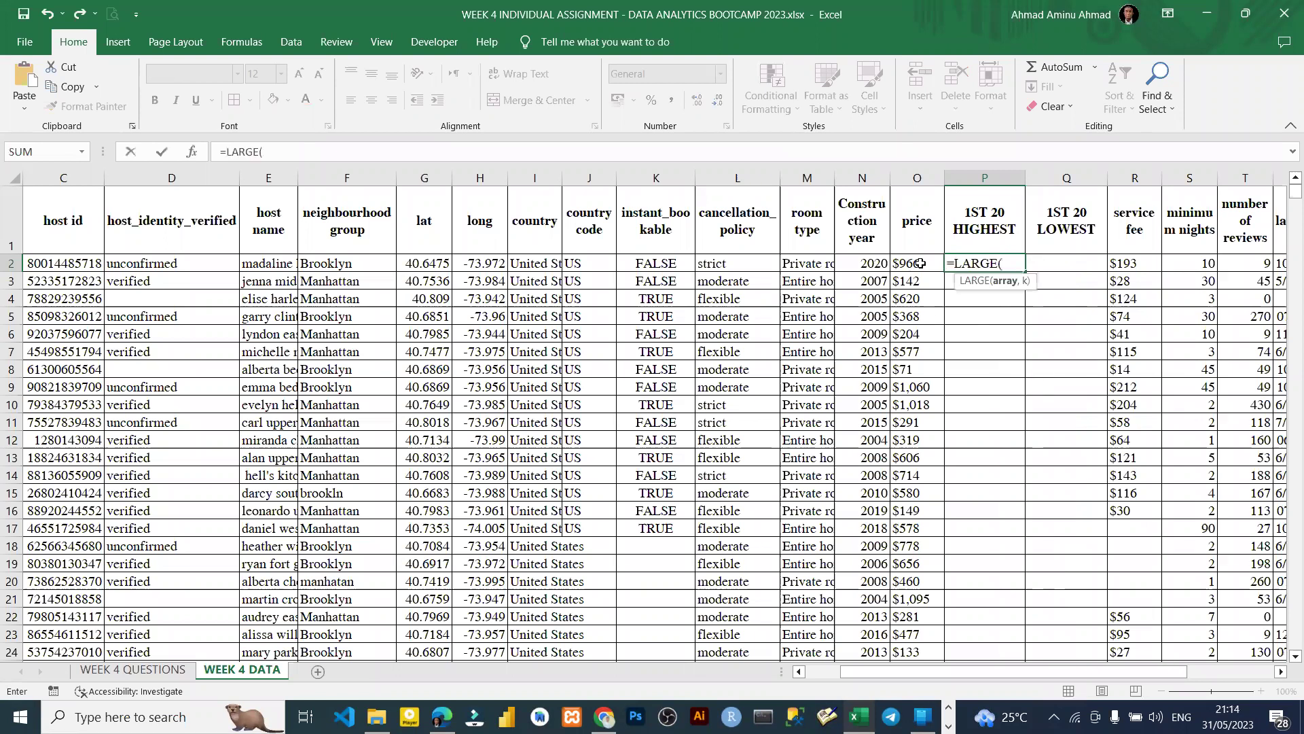
{"action": "left_click", "coordinate": [920, 263]}
{"action": "key", "text": "ctrl+shift+Down"}
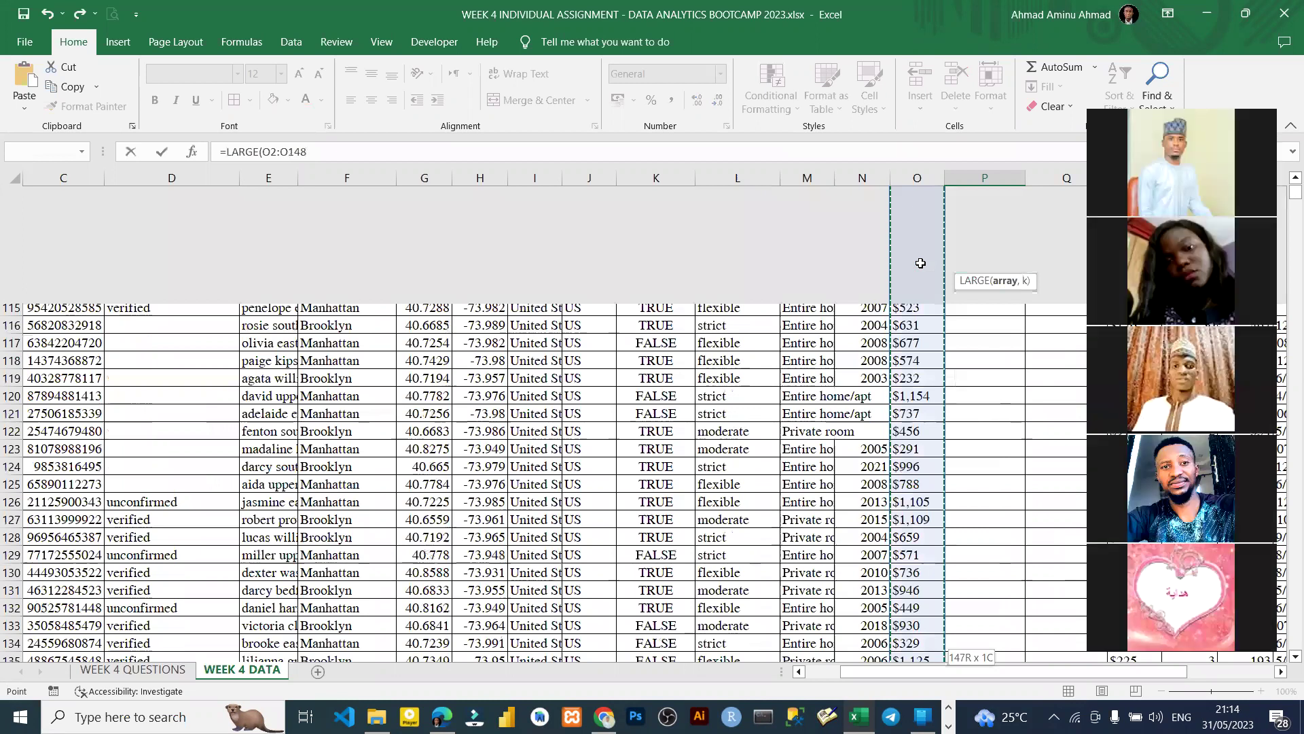
{"action": "key", "text": "ctrl+shift+Down"}
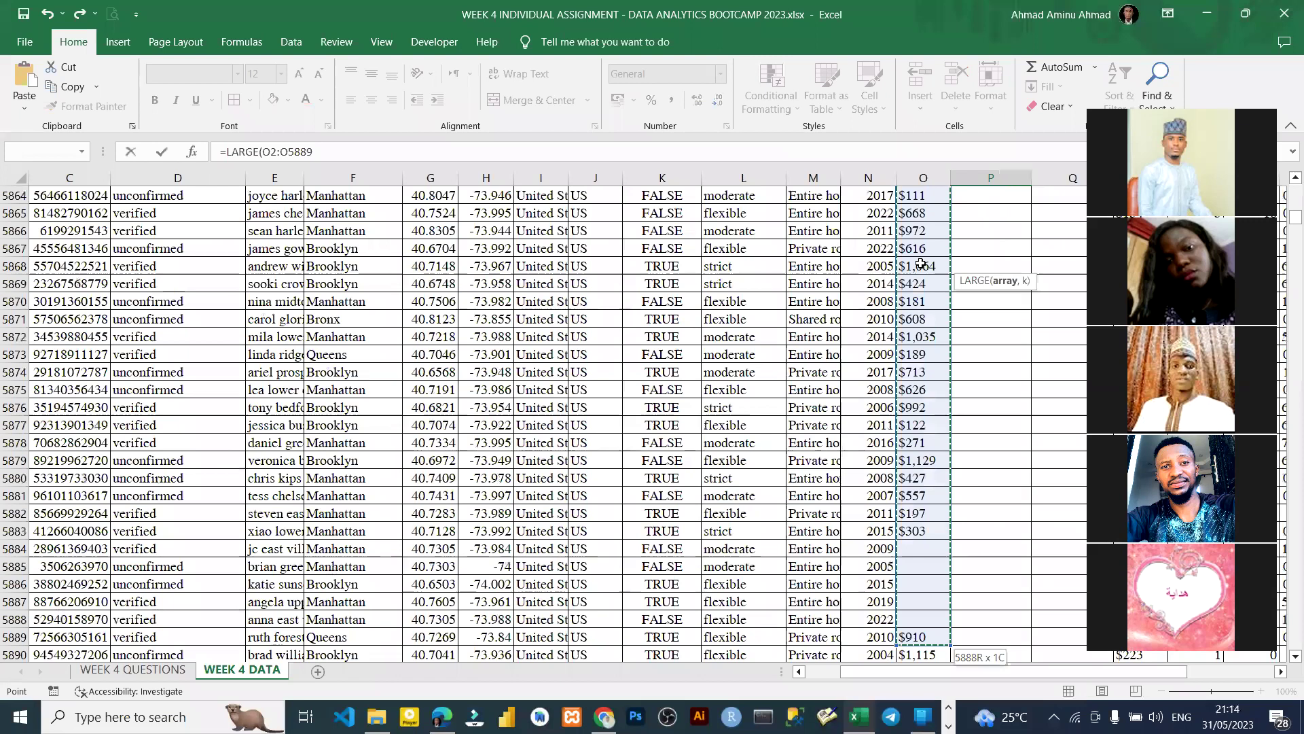
{"action": "key", "text": "ctrl+shift+Down"}
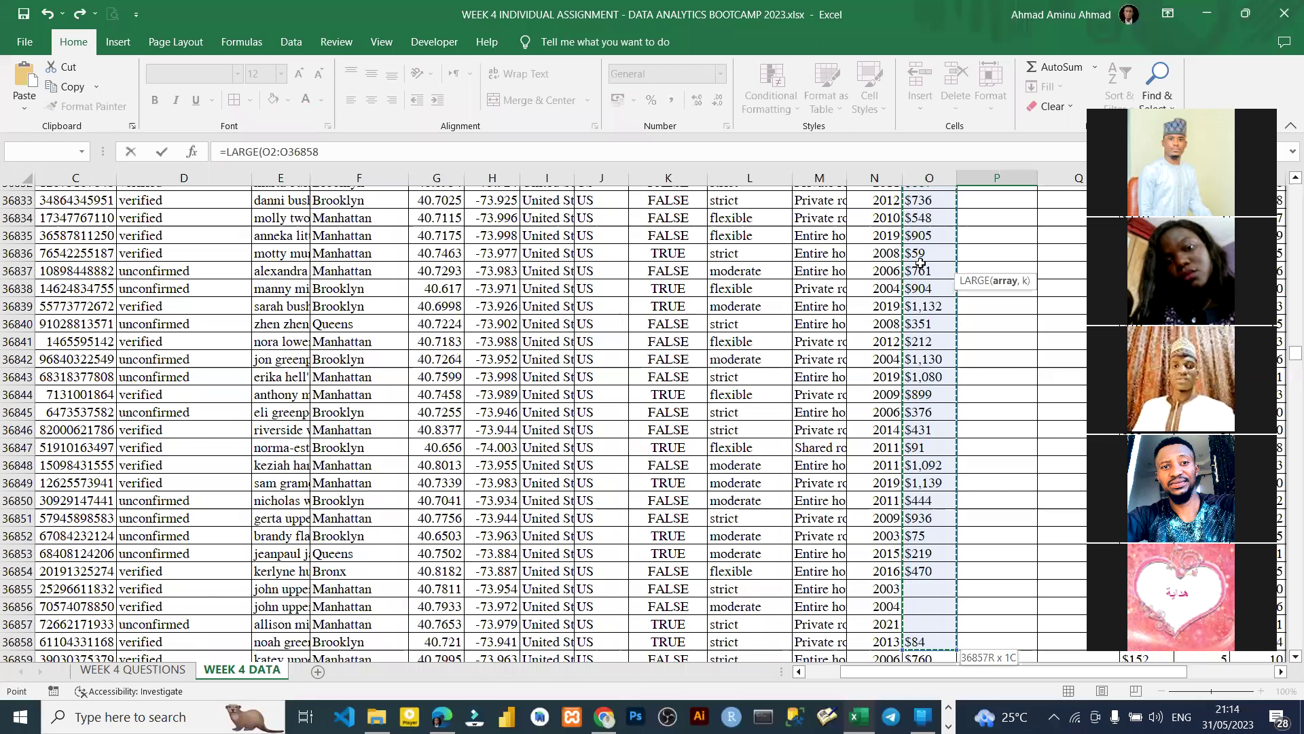
{"action": "key", "text": "ctrl+shift+Down"}
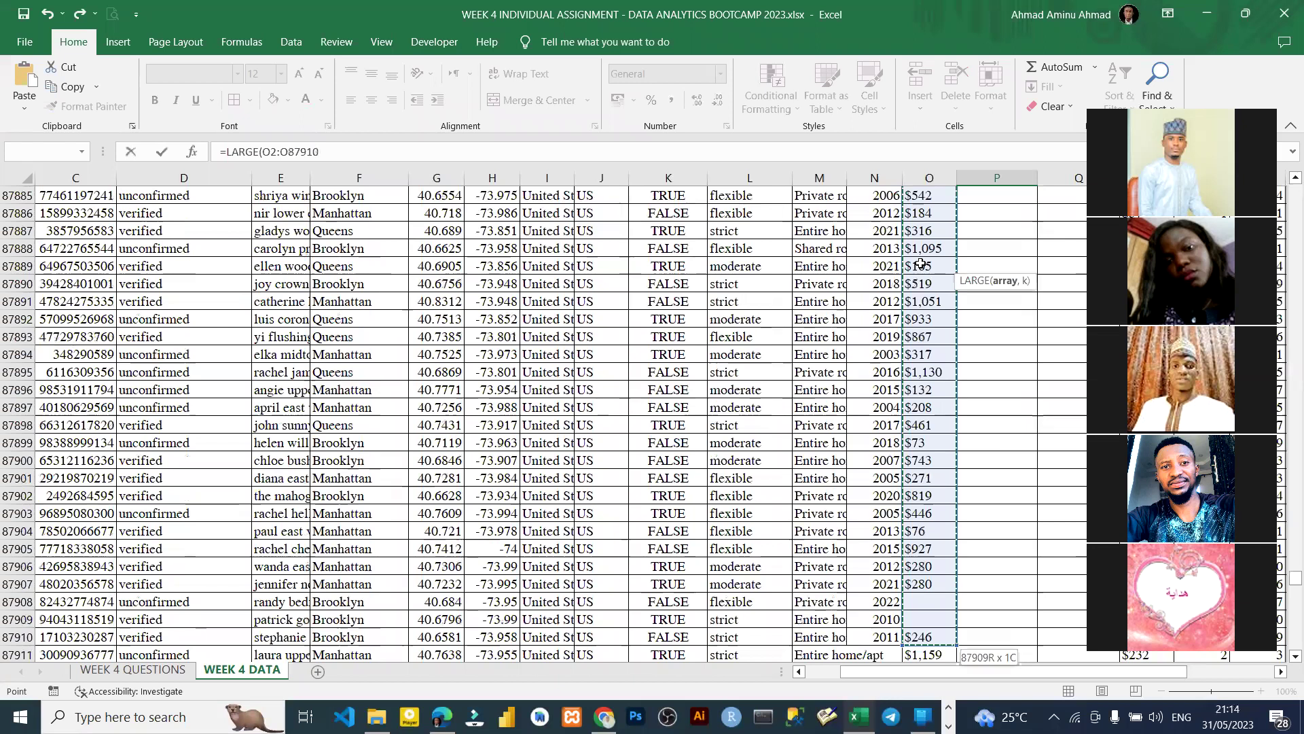
{"action": "key", "text": "ctrl+shift+Down"}
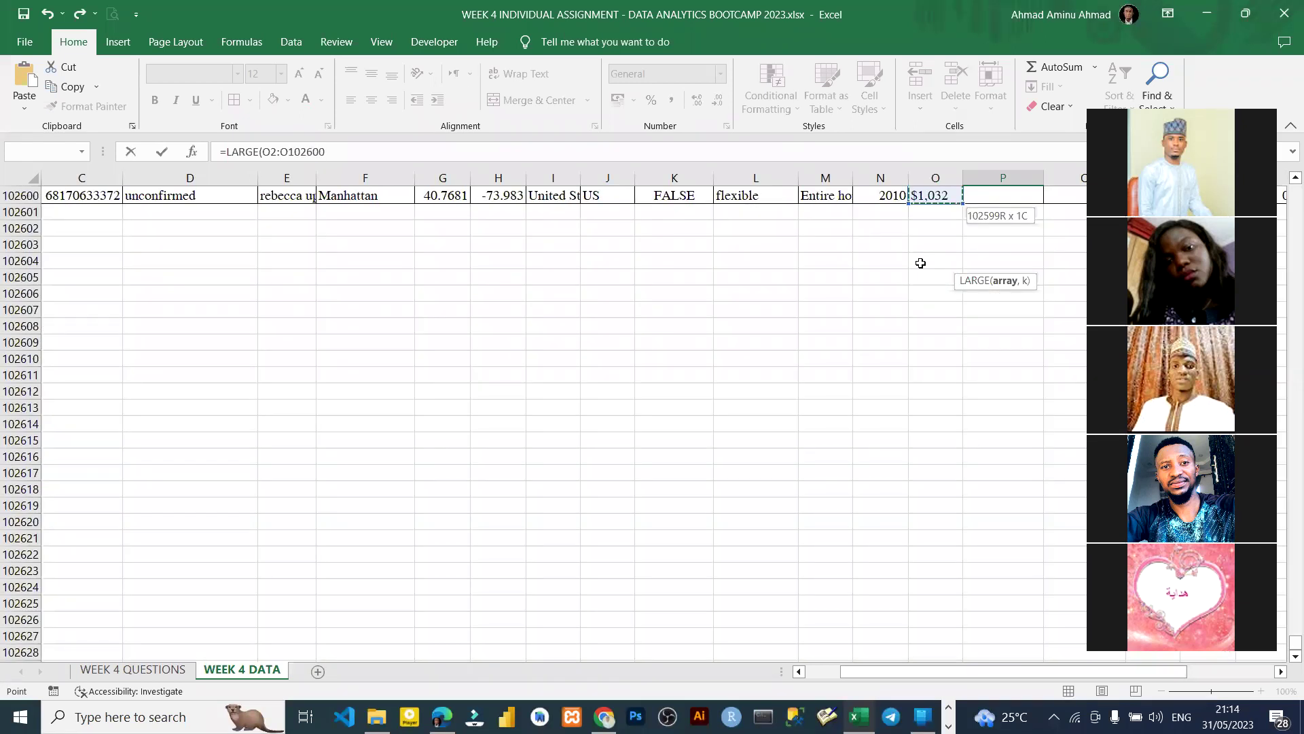
{"action": "type", "text": ","}
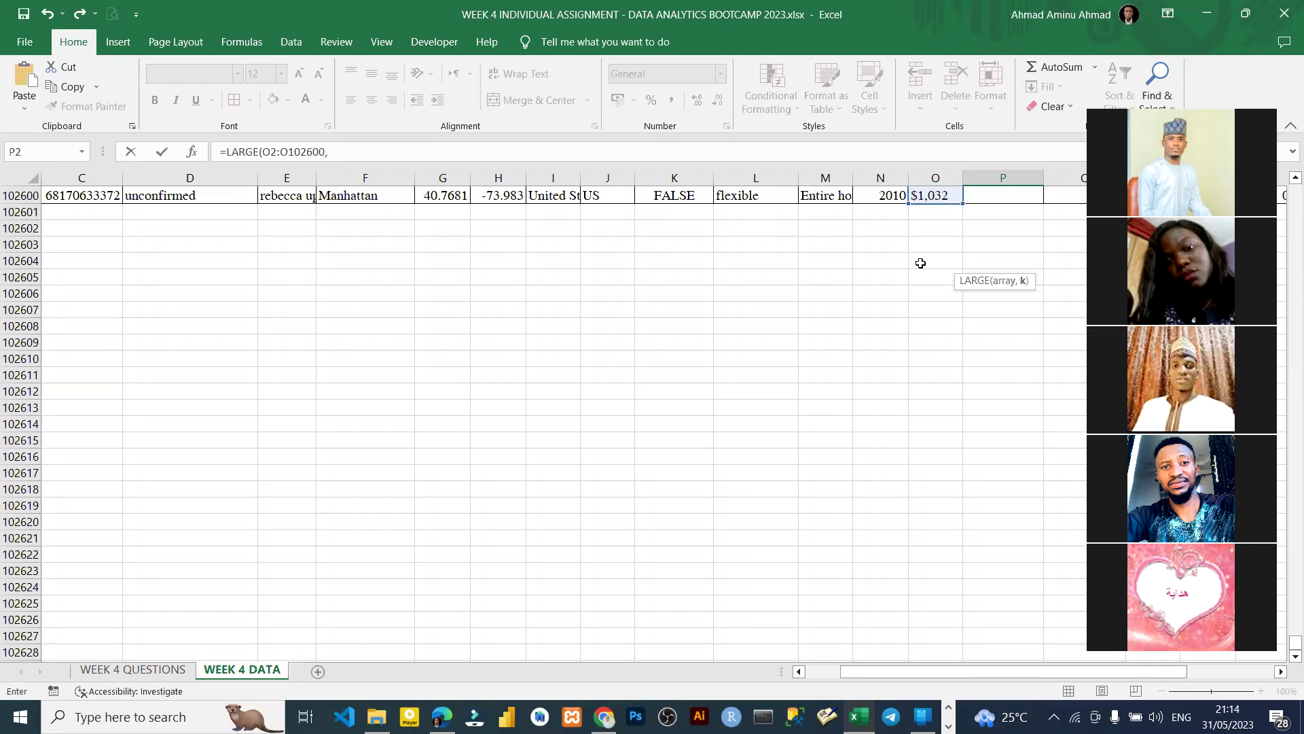
{"action": "type", "text": "1)"}
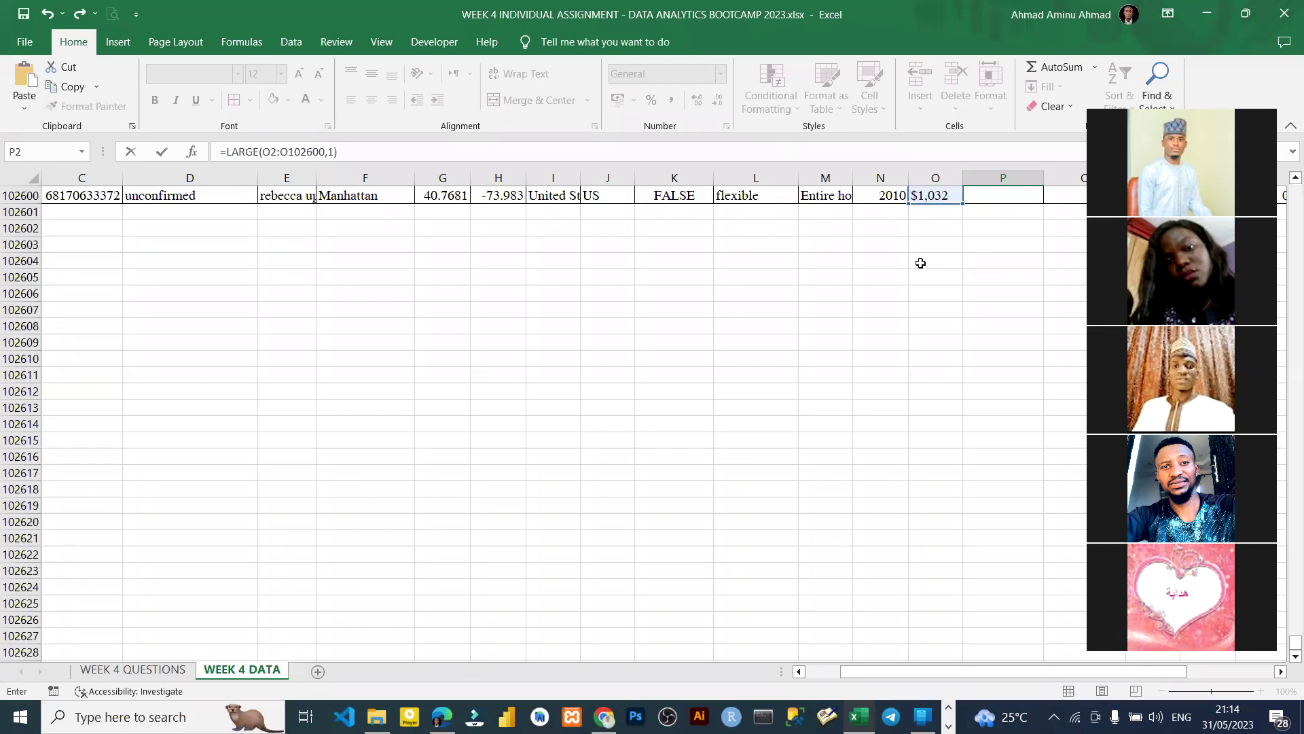
{"action": "key", "text": "Return"}
- Examine the LARGE formula in P2, the price values it references and the cell's error-checking options
{"action": "left_click", "coordinate": [997, 253]}
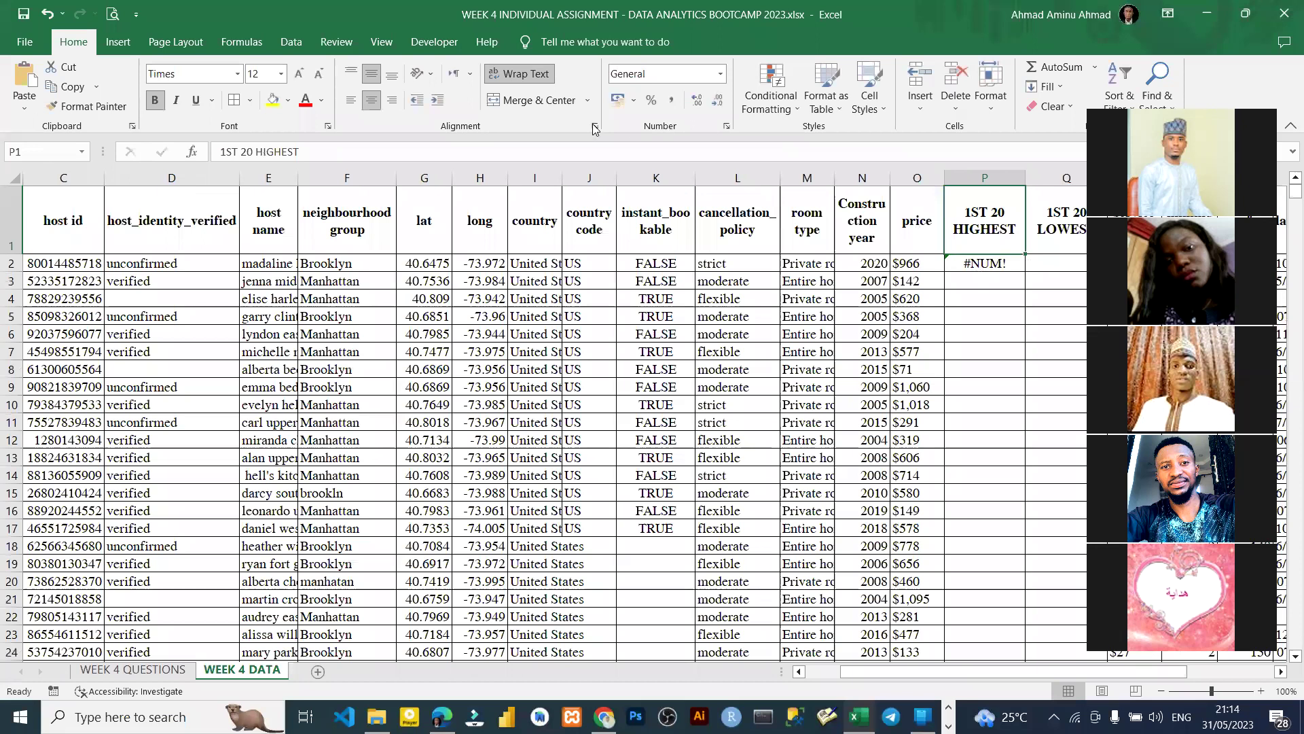
{"action": "double_click", "coordinate": [986, 262]}
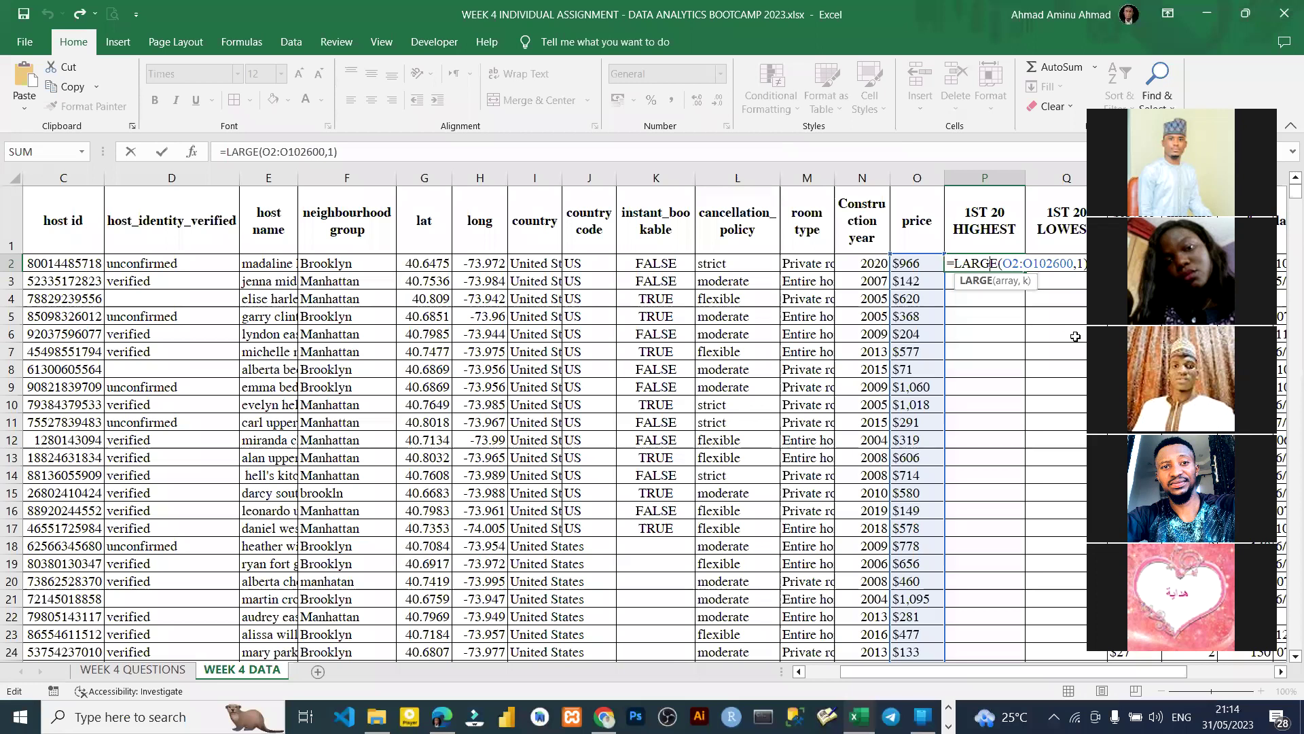
{"action": "key", "text": "ctrl+Return"}
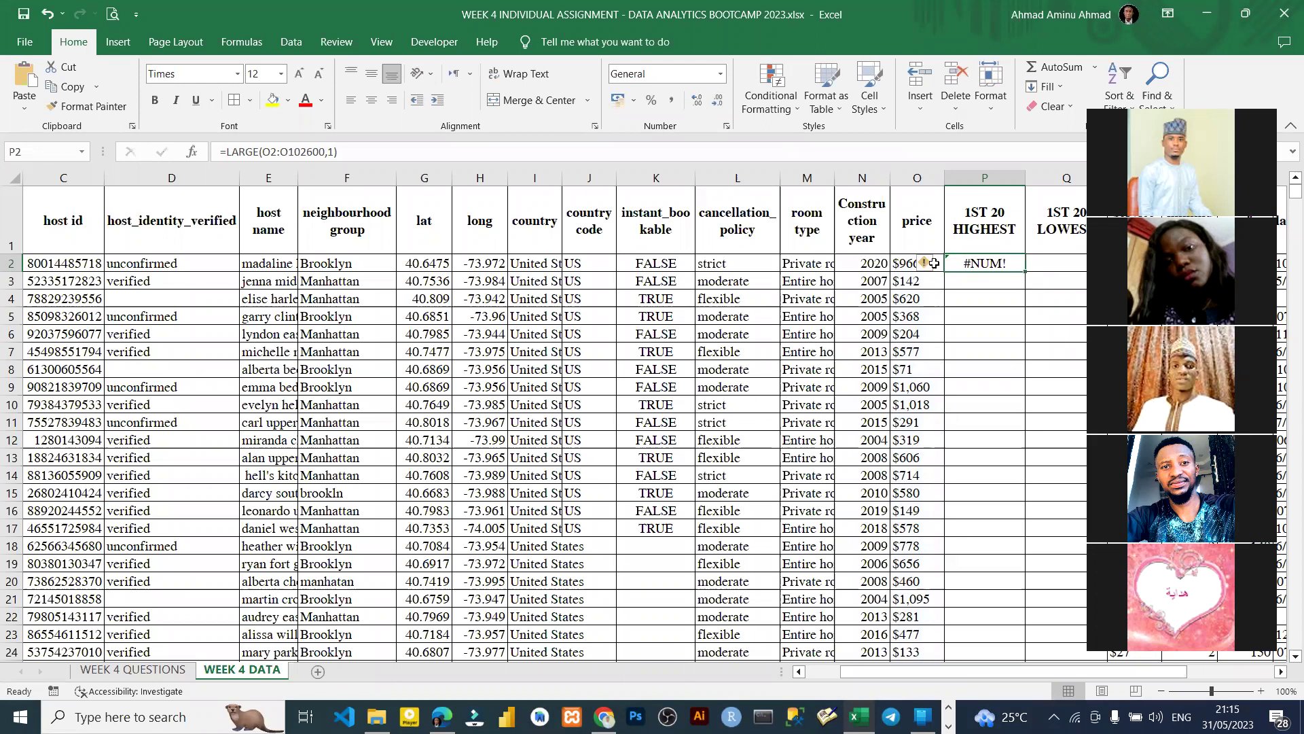
{"action": "scroll", "coordinate": [914, 353], "scroll_direction": "down", "scroll_amount": 7}
{"action": "left_click", "coordinate": [913, 353]}
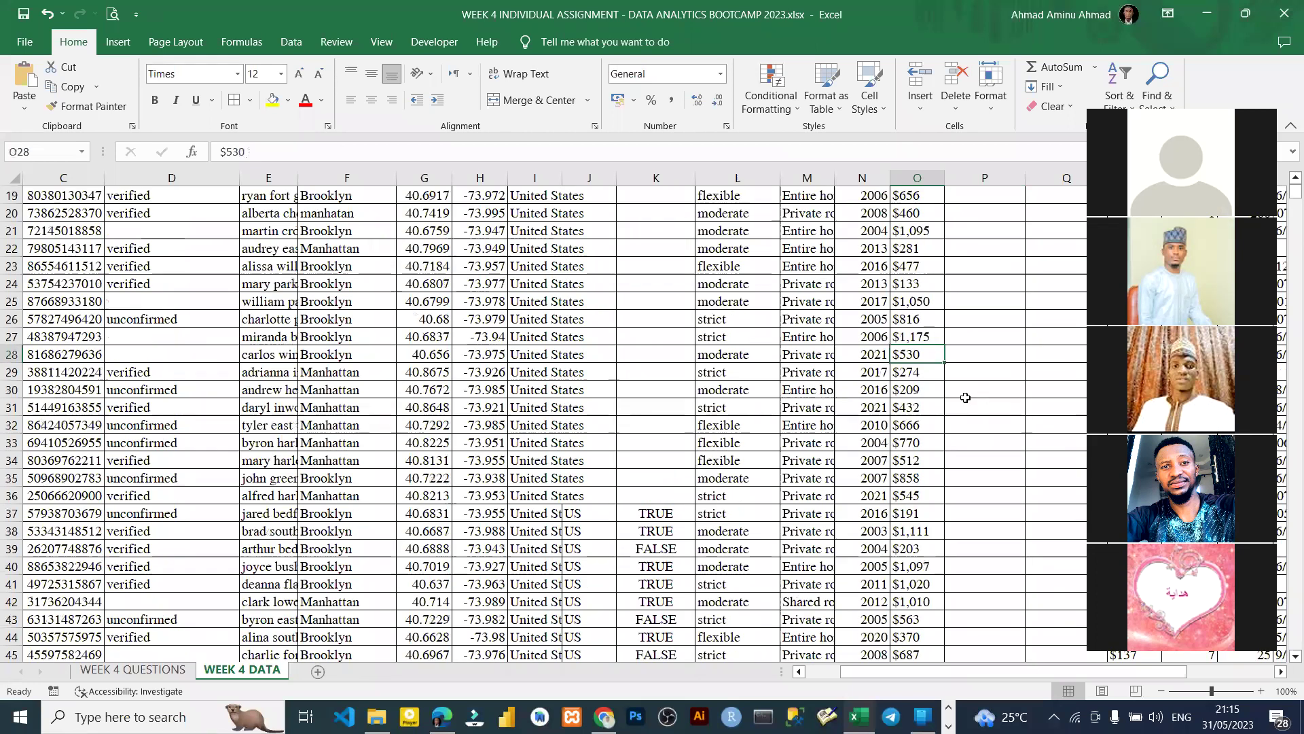
{"action": "scroll", "coordinate": [964, 394], "scroll_direction": "up", "scroll_amount": 6}
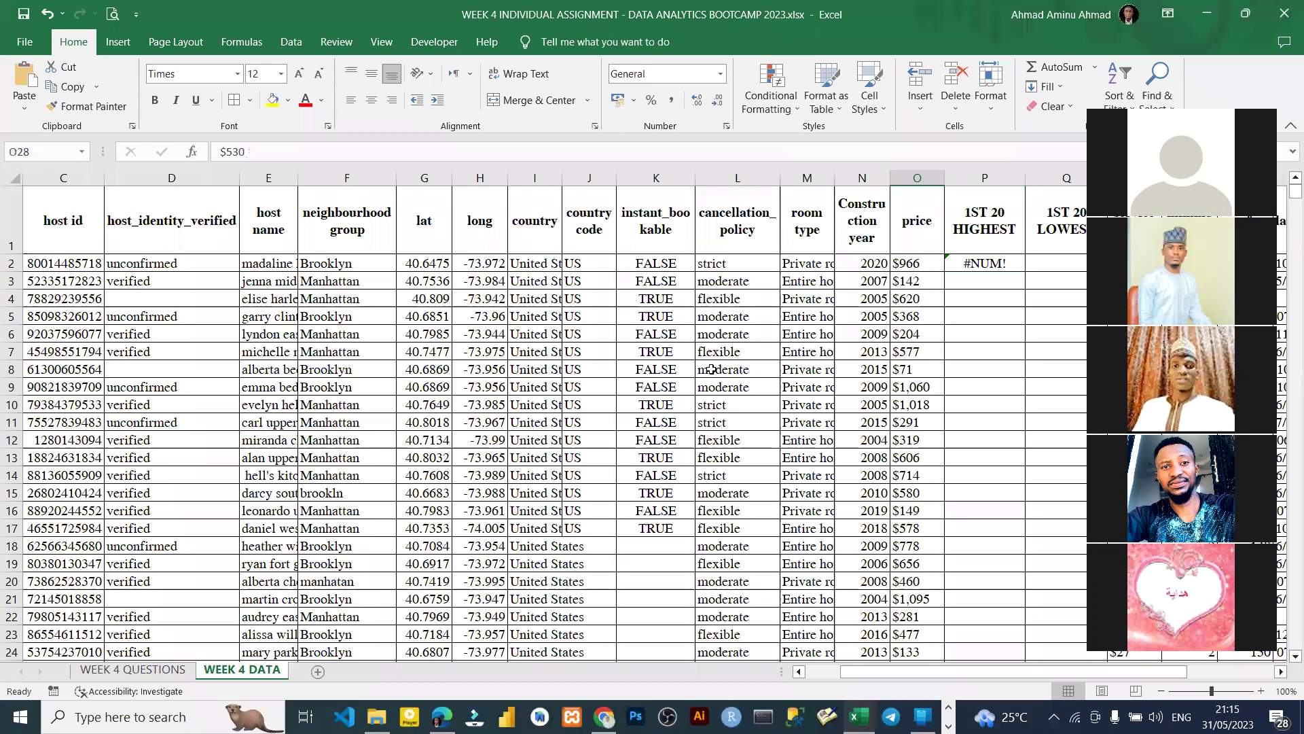
{"action": "left_click", "coordinate": [949, 264]}
{"action": "left_click", "coordinate": [933, 266]}
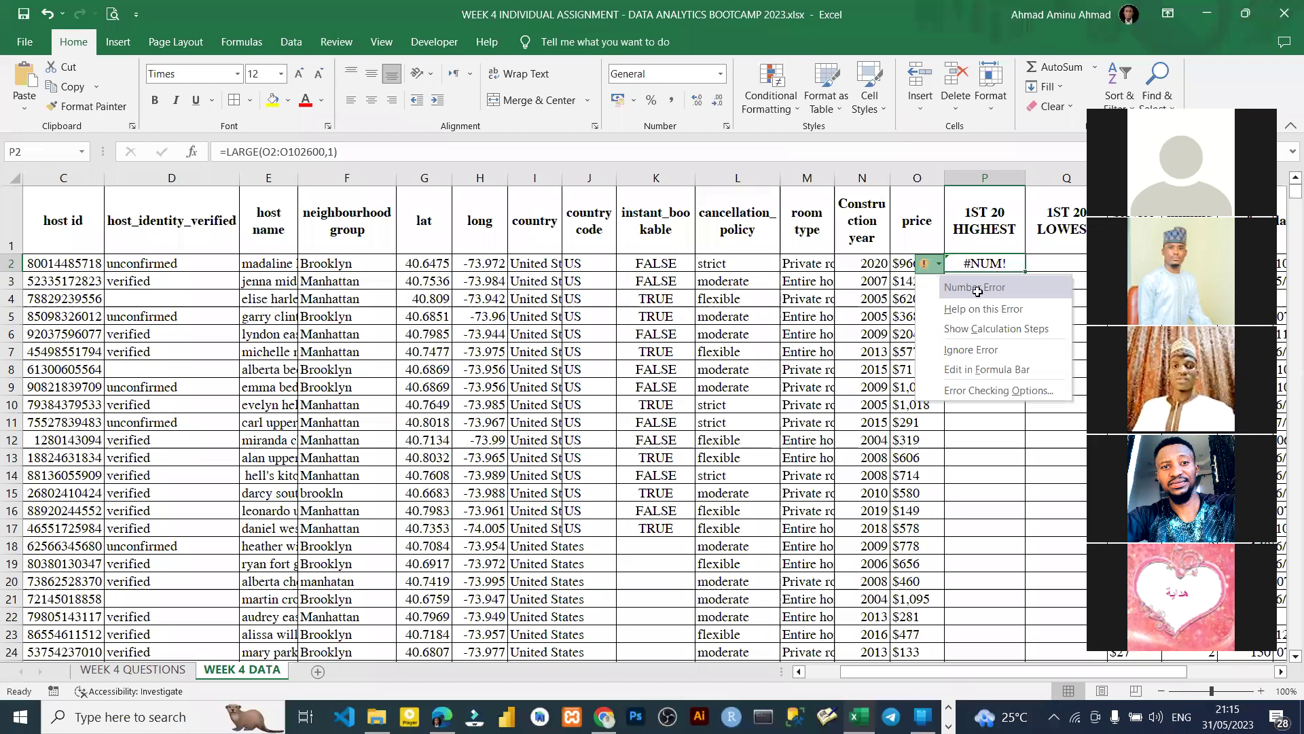
{"action": "left_click", "coordinate": [944, 310]}
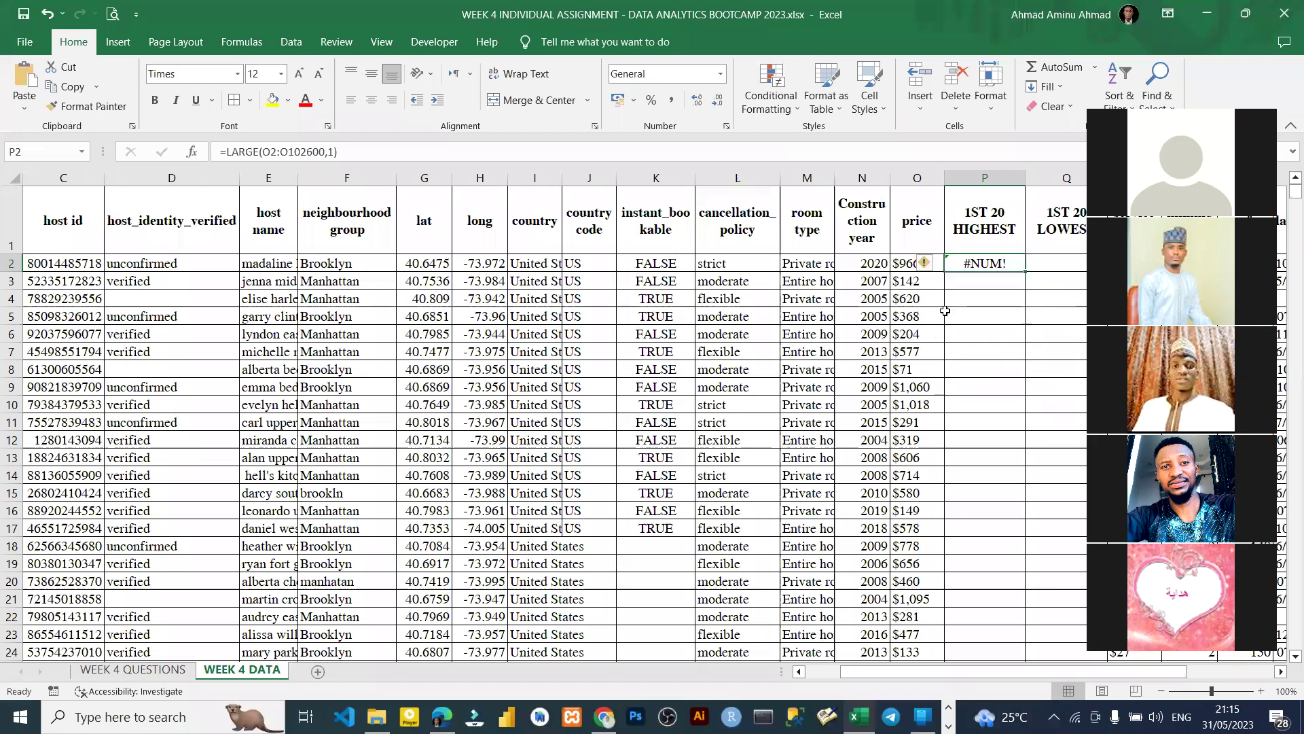
- Examine the price cells and compare them with the neighbouring service fee, minimum nights, number of reviews and last review values in row 2
{"action": "left_click", "coordinate": [900, 262]}
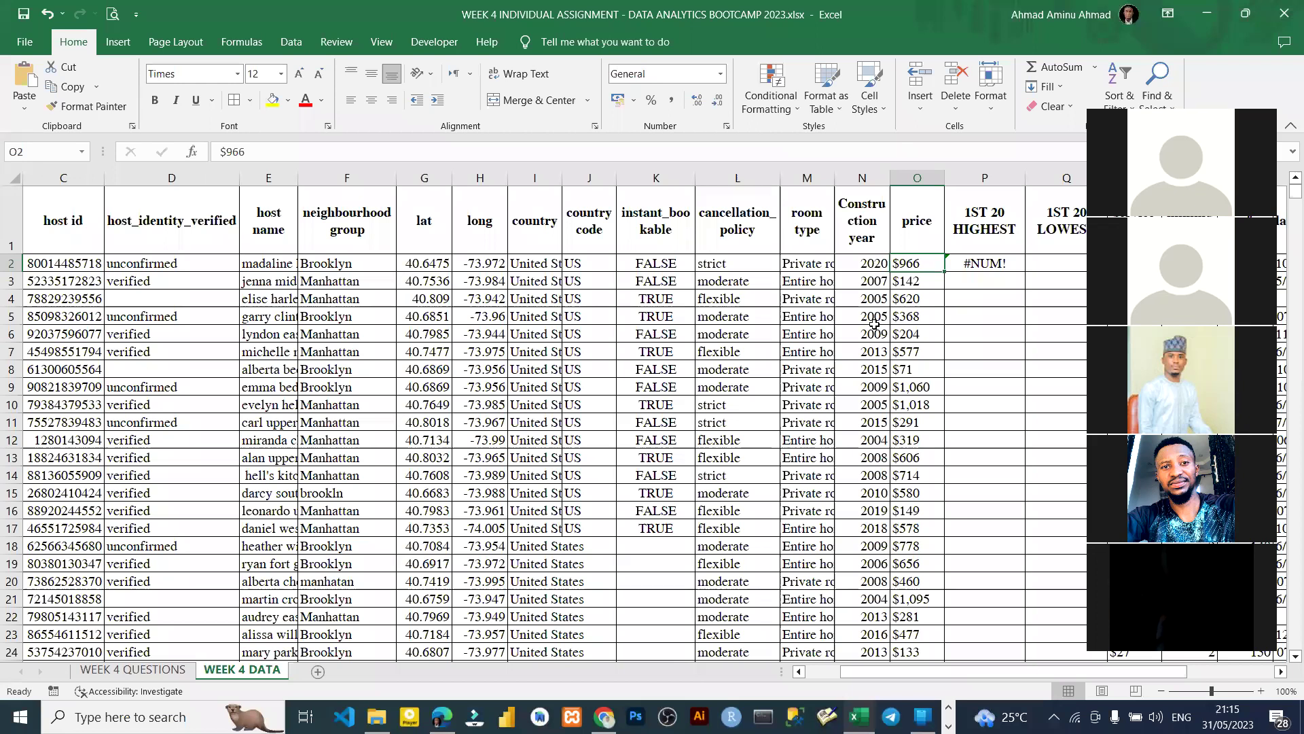
{"action": "left_click_drag", "start_coordinate": [910, 263], "coordinate": [914, 458]}
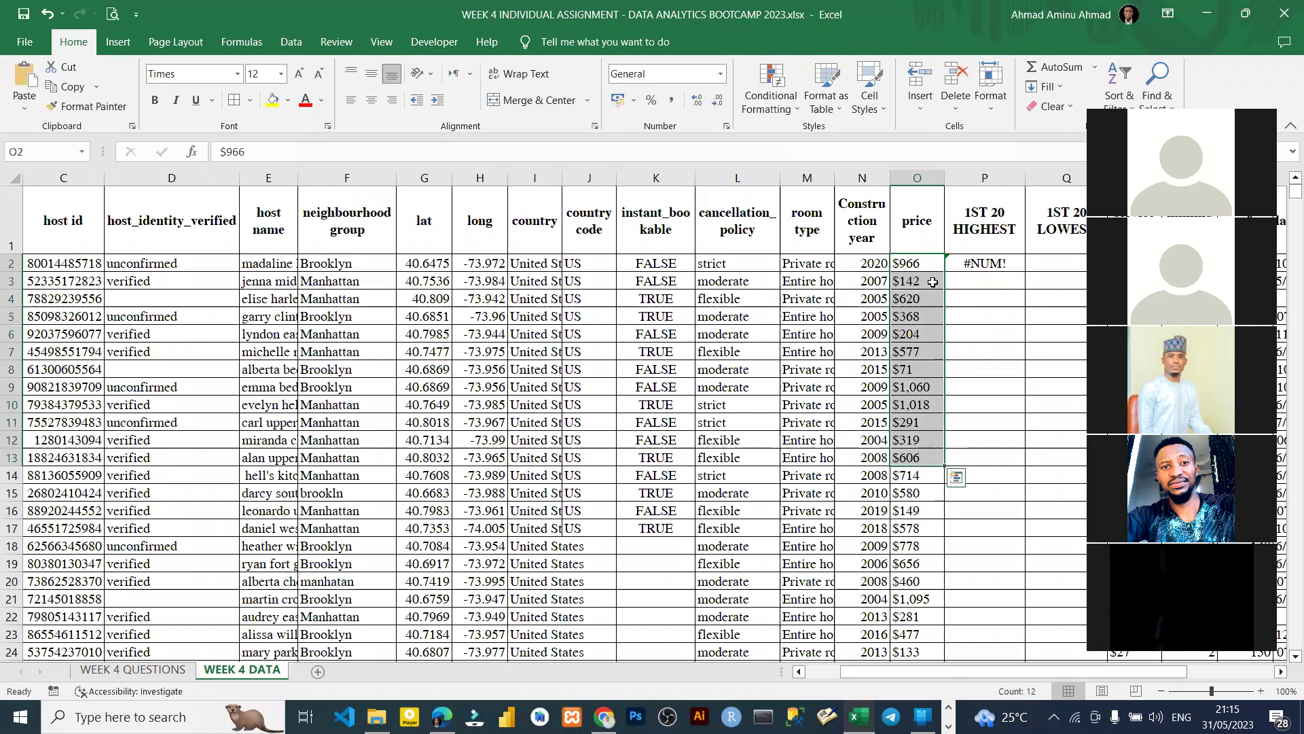
{"action": "left_click", "coordinate": [920, 264]}
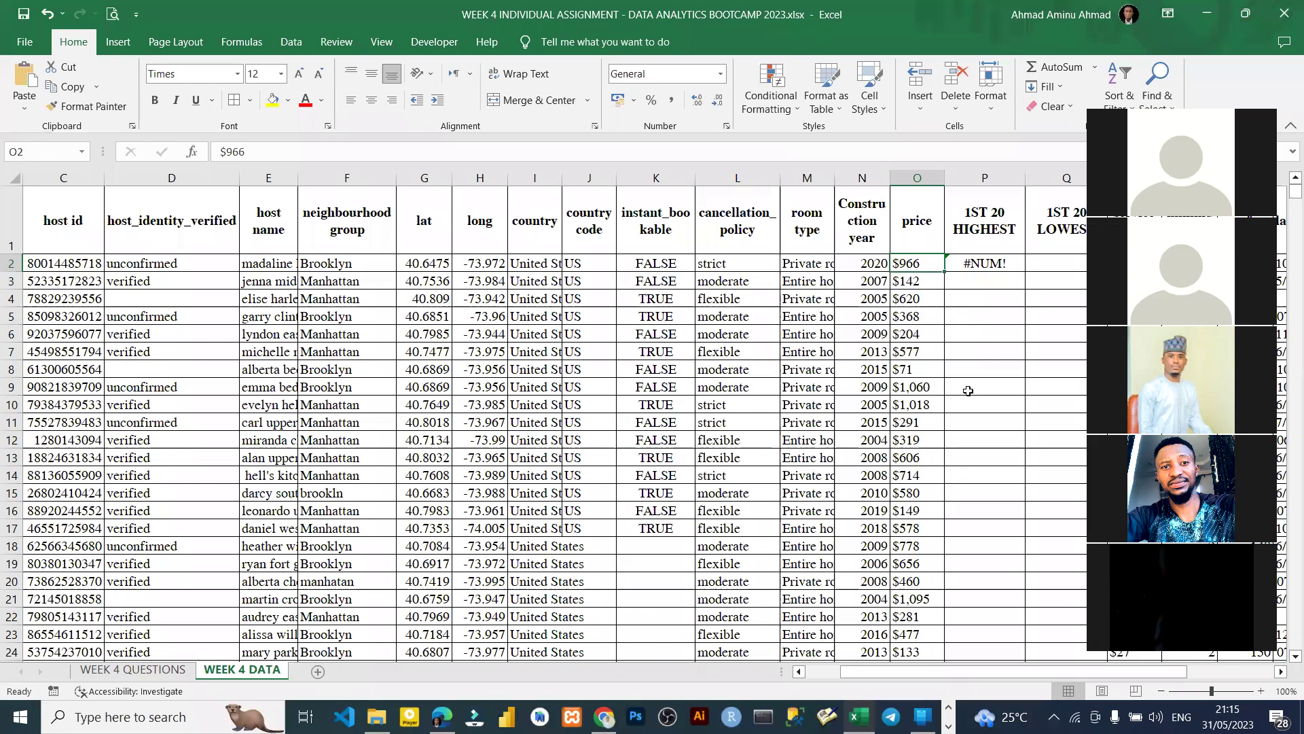
{"action": "key", "text": "Right"}
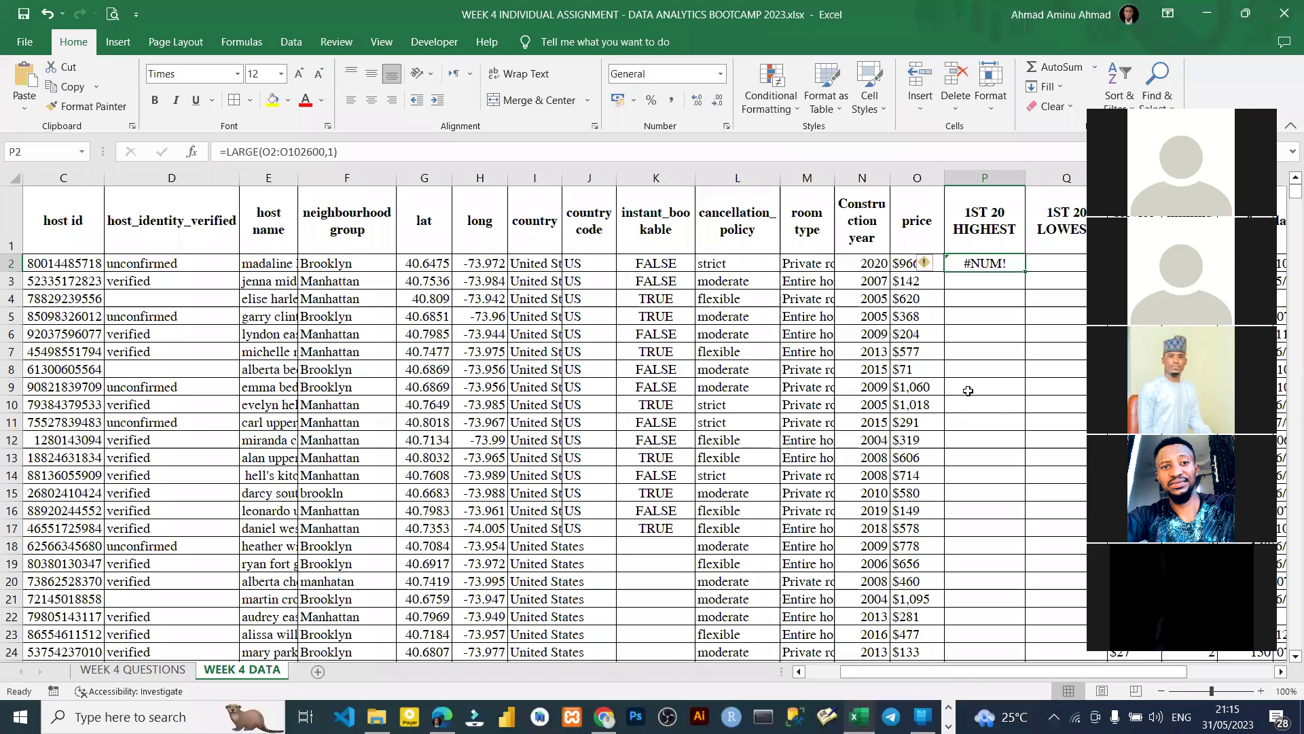
{"action": "key", "text": "Right"}
{"action": "key", "text": "Right"}
{"action": "key", "text": "Right"}
{"action": "key", "text": "Right"}
{"action": "key", "text": "Right"}
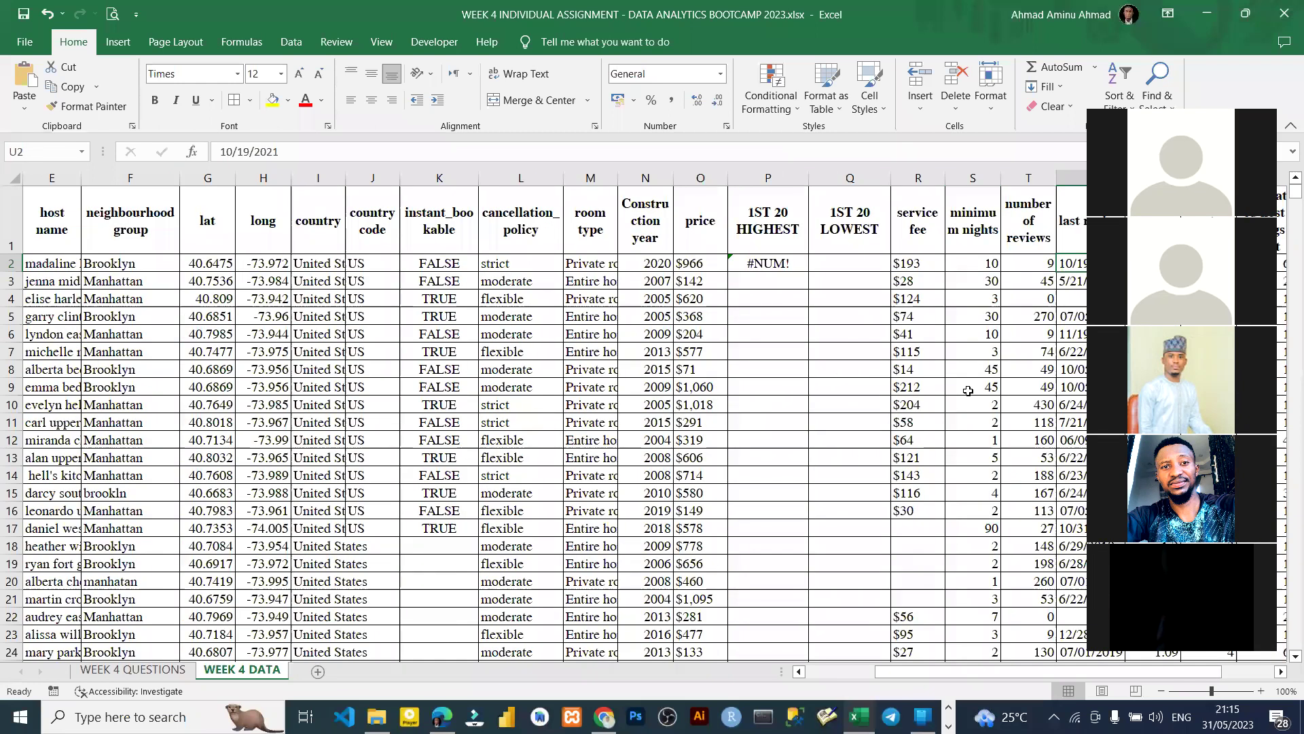
{"action": "key", "text": "Left"}
{"action": "key", "text": "Left"}
{"action": "key", "text": "Left"}
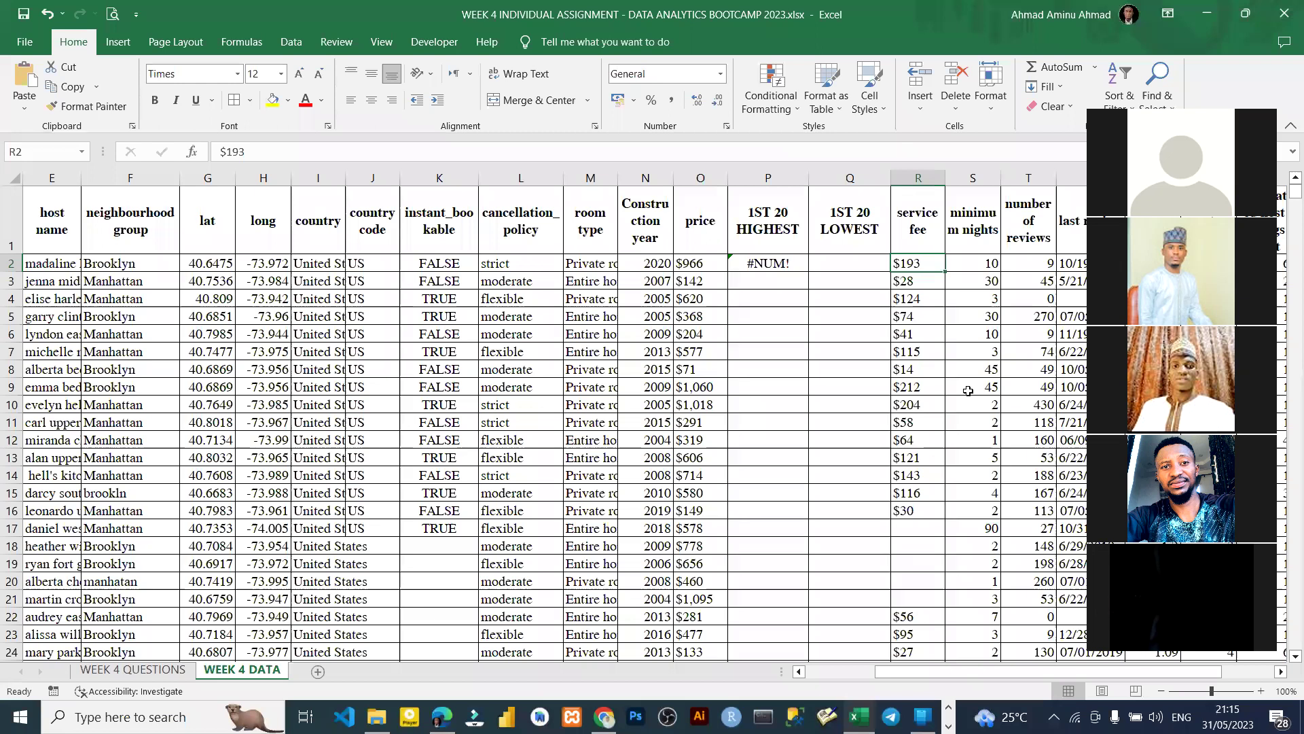
{"action": "key", "text": "Right"}
{"action": "key", "text": "Right"}
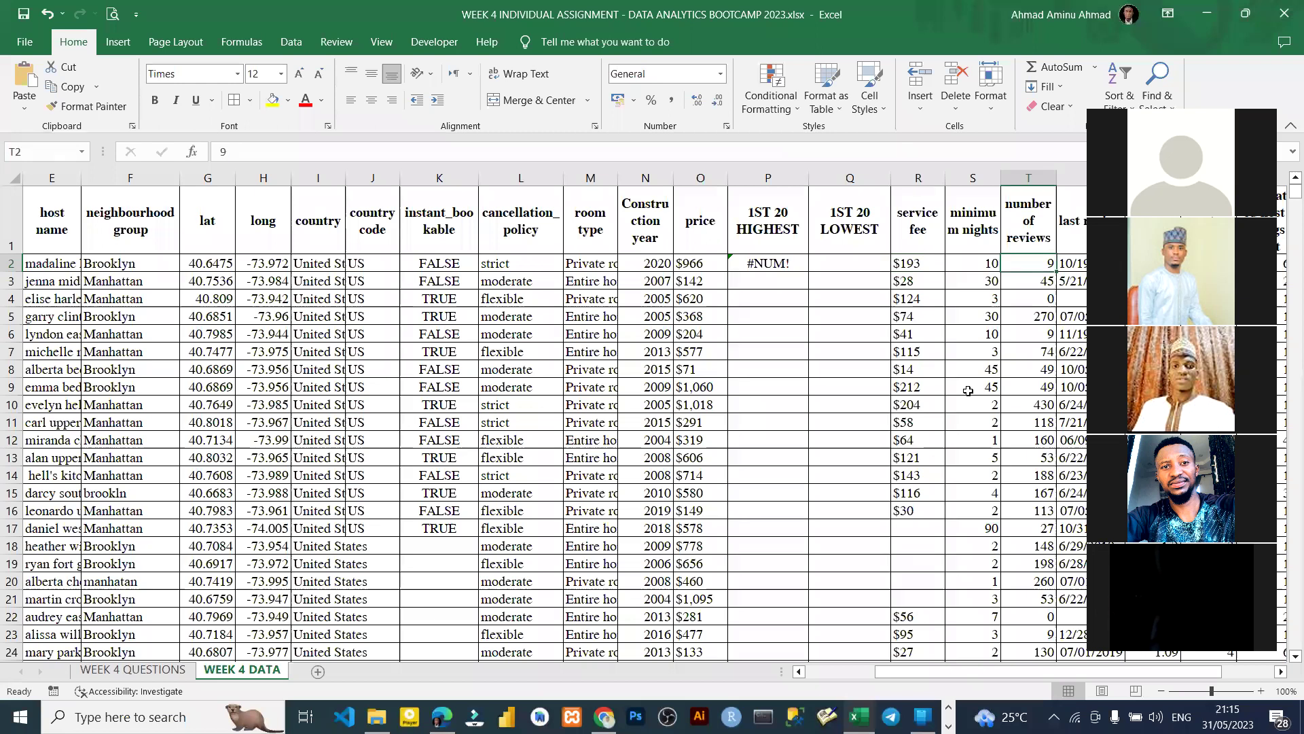
{"action": "key", "text": "Left"}
{"action": "key", "text": "Left"}
{"action": "key", "text": "Left"}
{"action": "key", "text": "Left"}
{"action": "key", "text": "Left"}
{"action": "key", "text": "Left"}
{"action": "key", "text": "Left"}
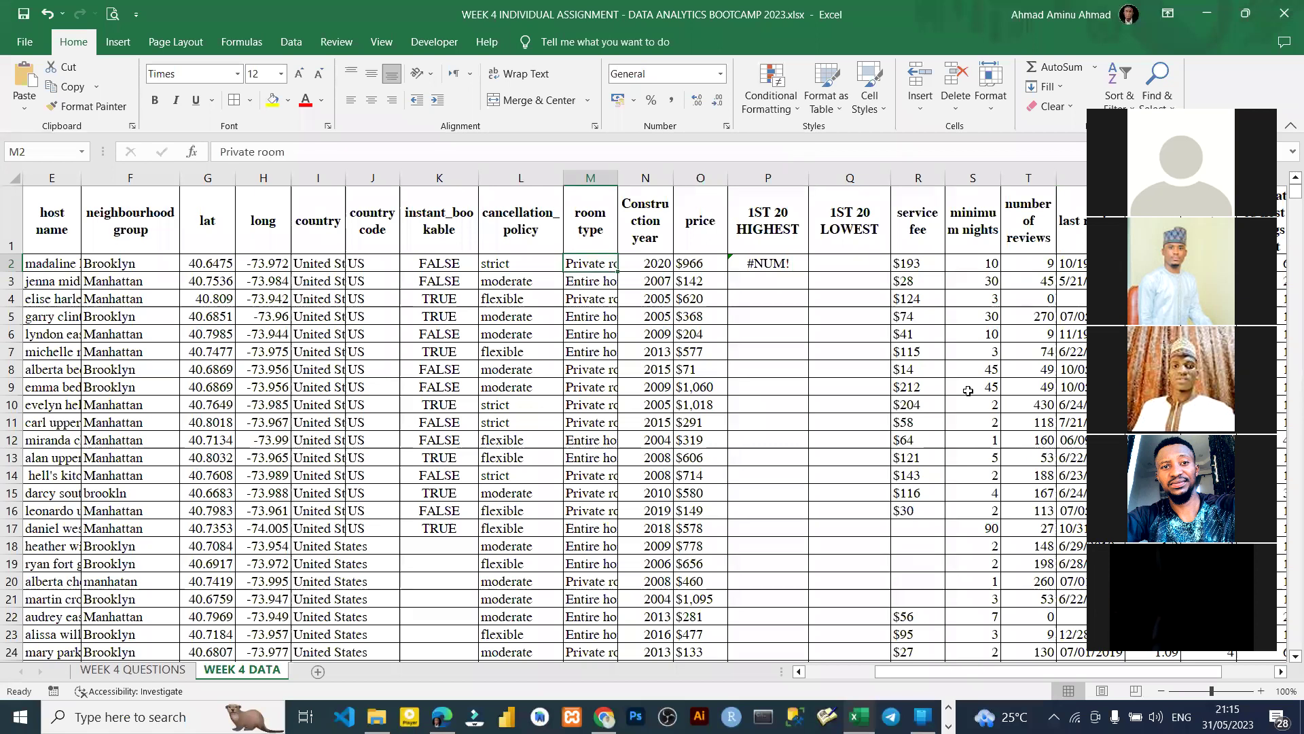
{"action": "left_click", "coordinate": [679, 179]}
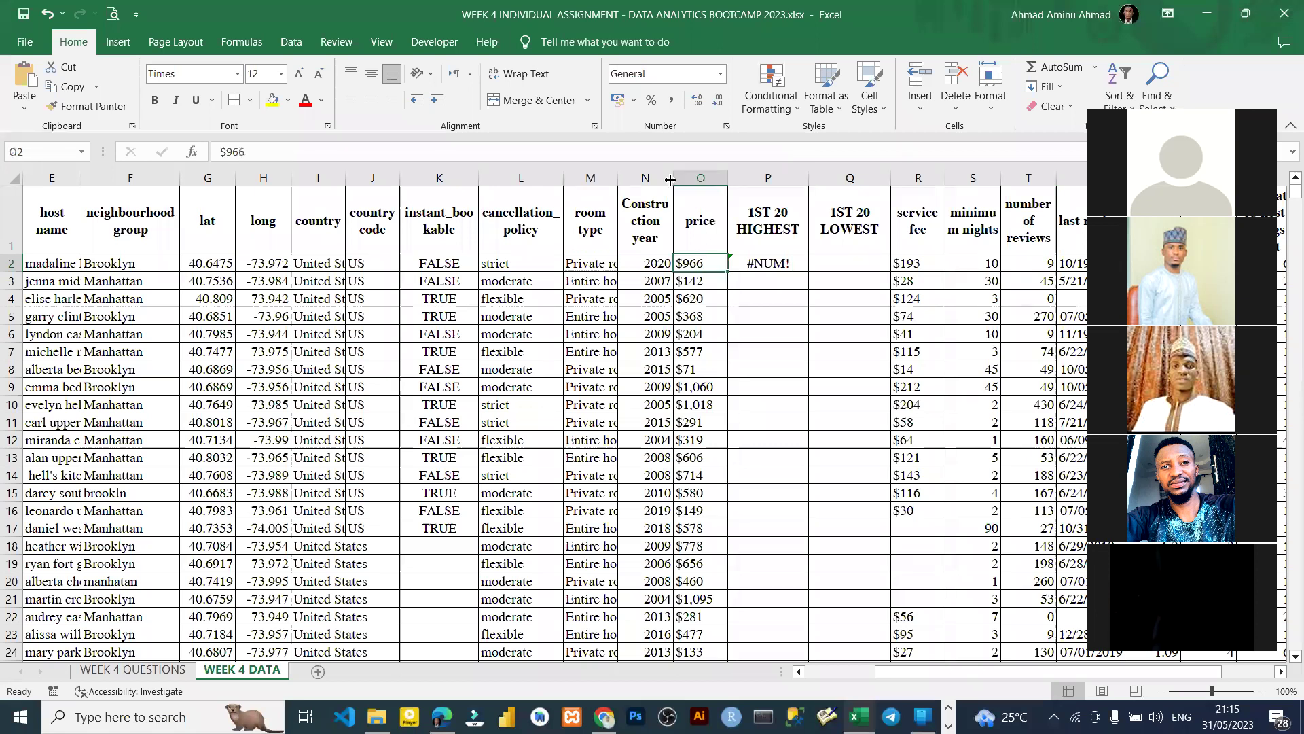
- Apply the Currency format to the whole price column and recheck the LARGE formula in P2
{"action": "left_click", "coordinate": [720, 74]}
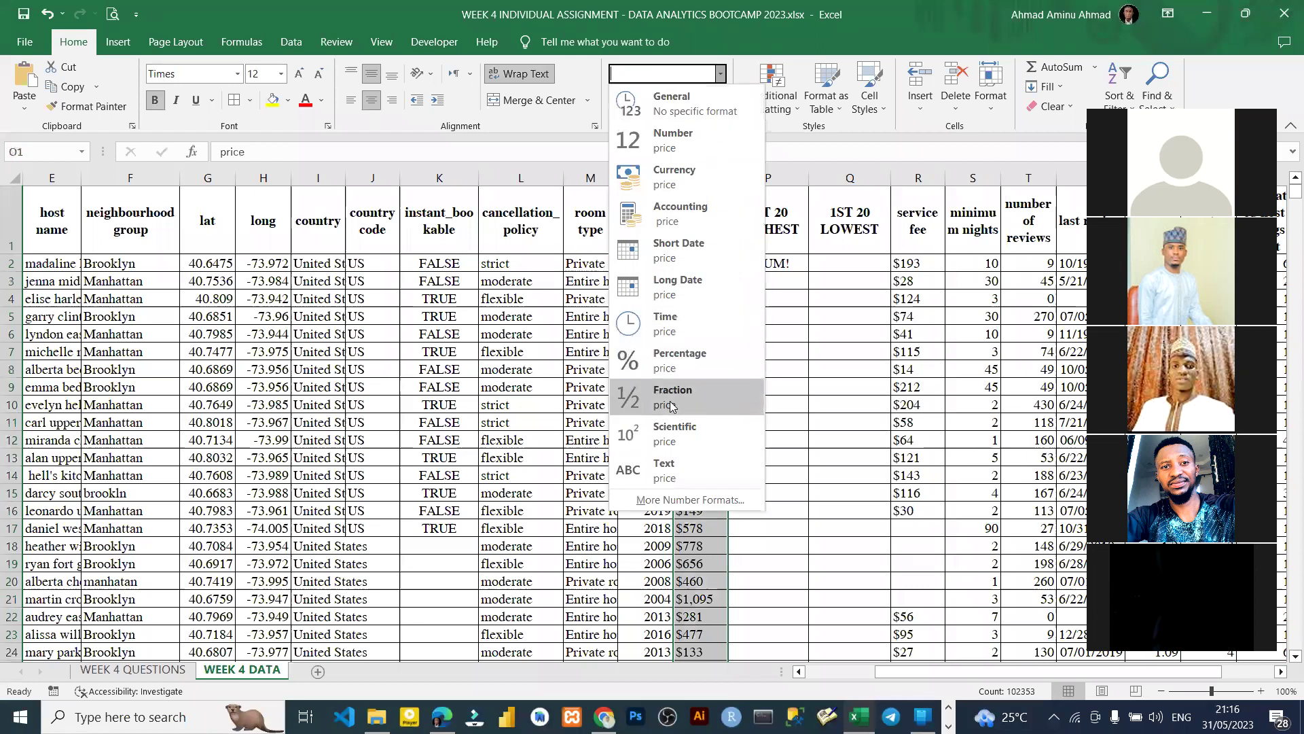
{"action": "left_click", "coordinate": [722, 163]}
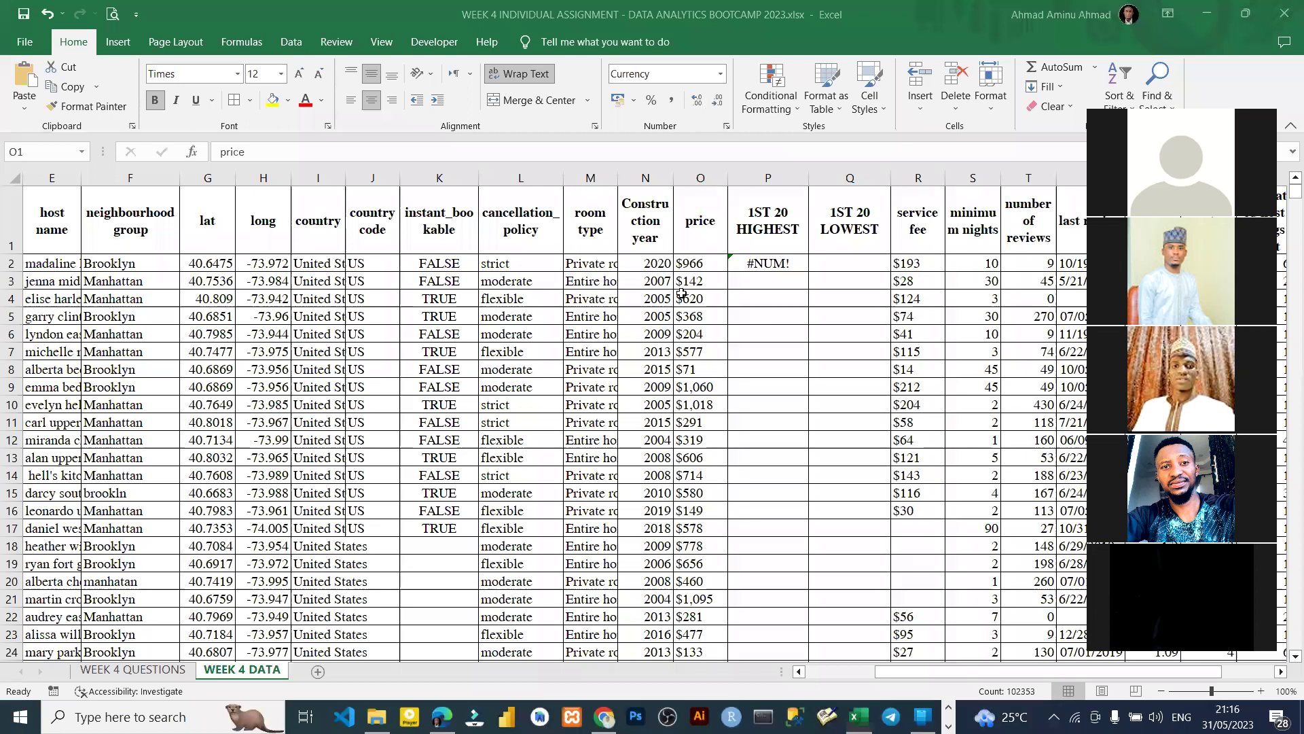
{"action": "double_click", "coordinate": [778, 263]}
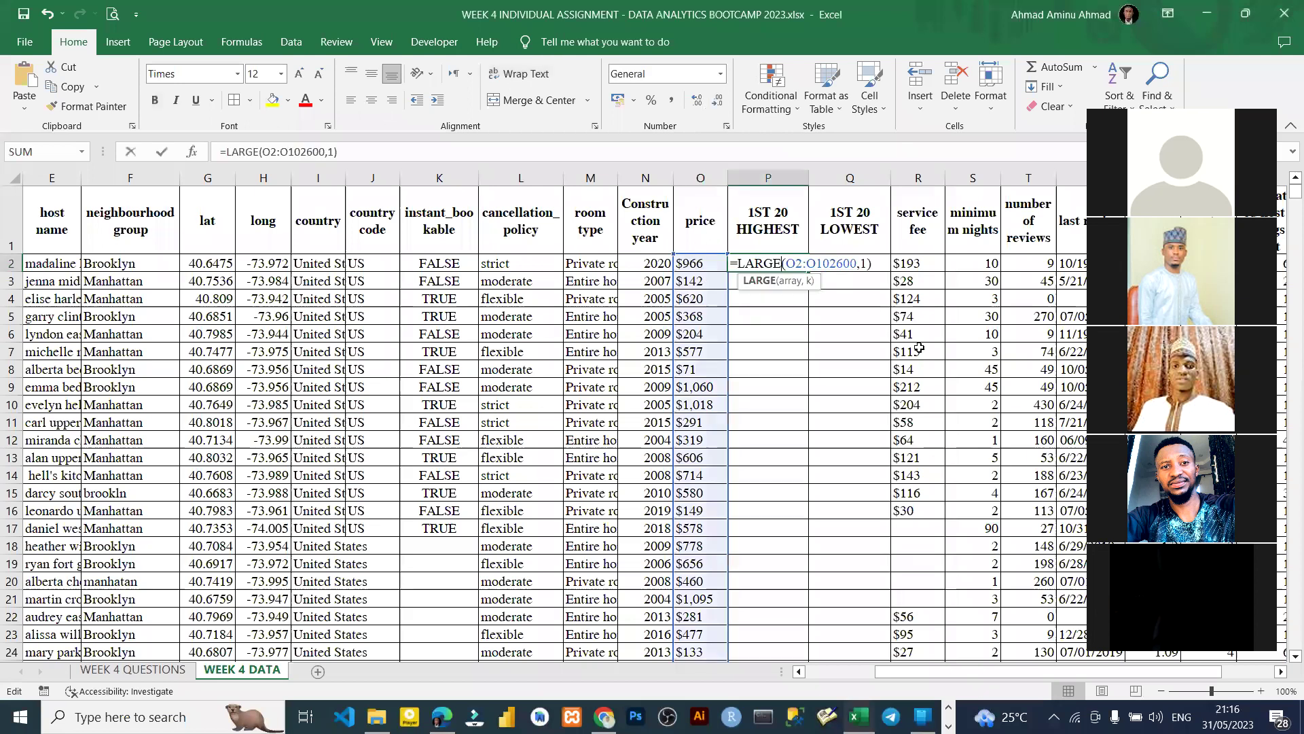
{"action": "key", "text": "Escape"}
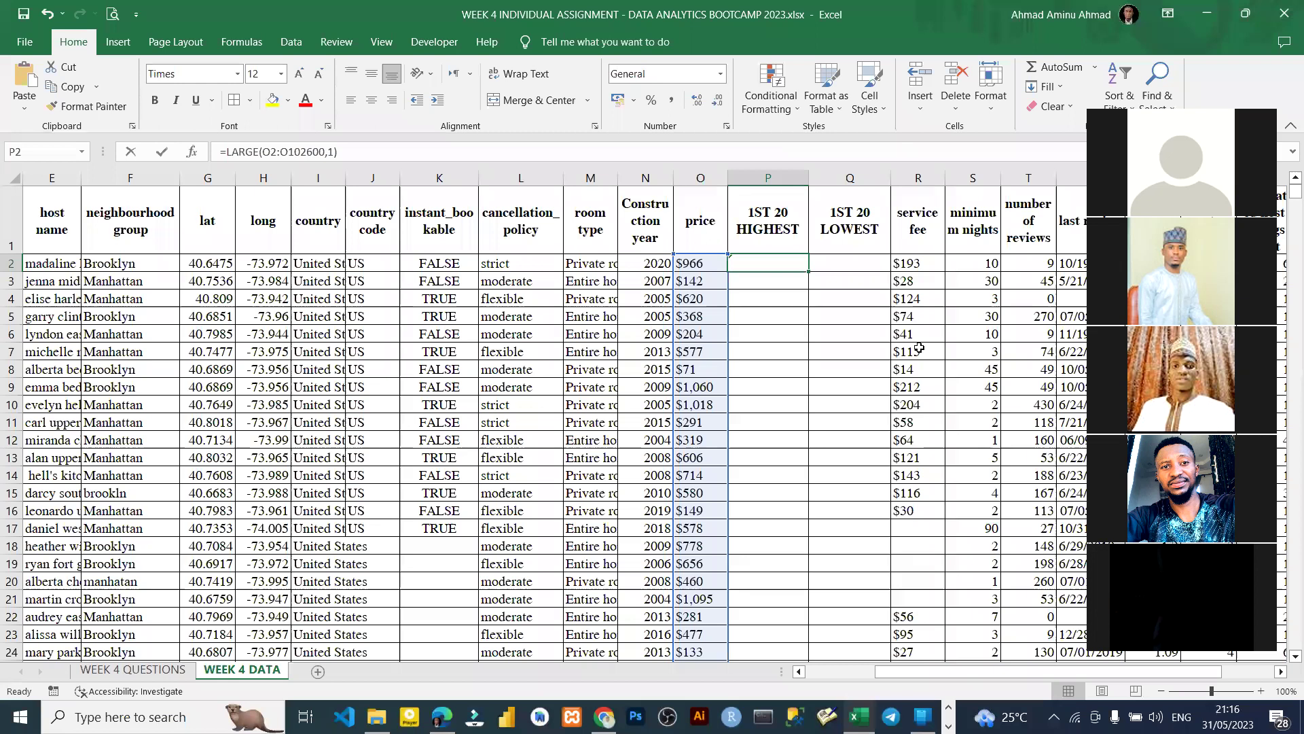
{"action": "key", "text": "Left"}
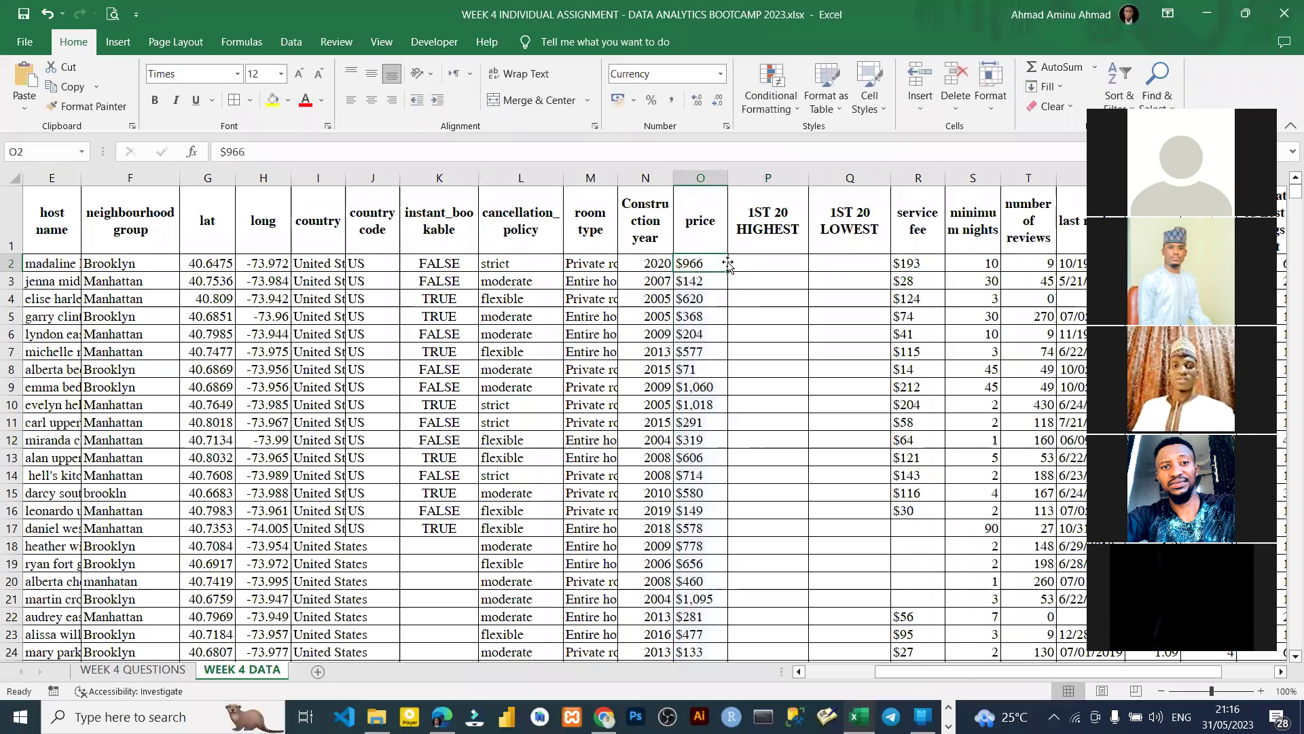
{"action": "left_click", "coordinate": [773, 263]}
{"action": "type", "text": "="}
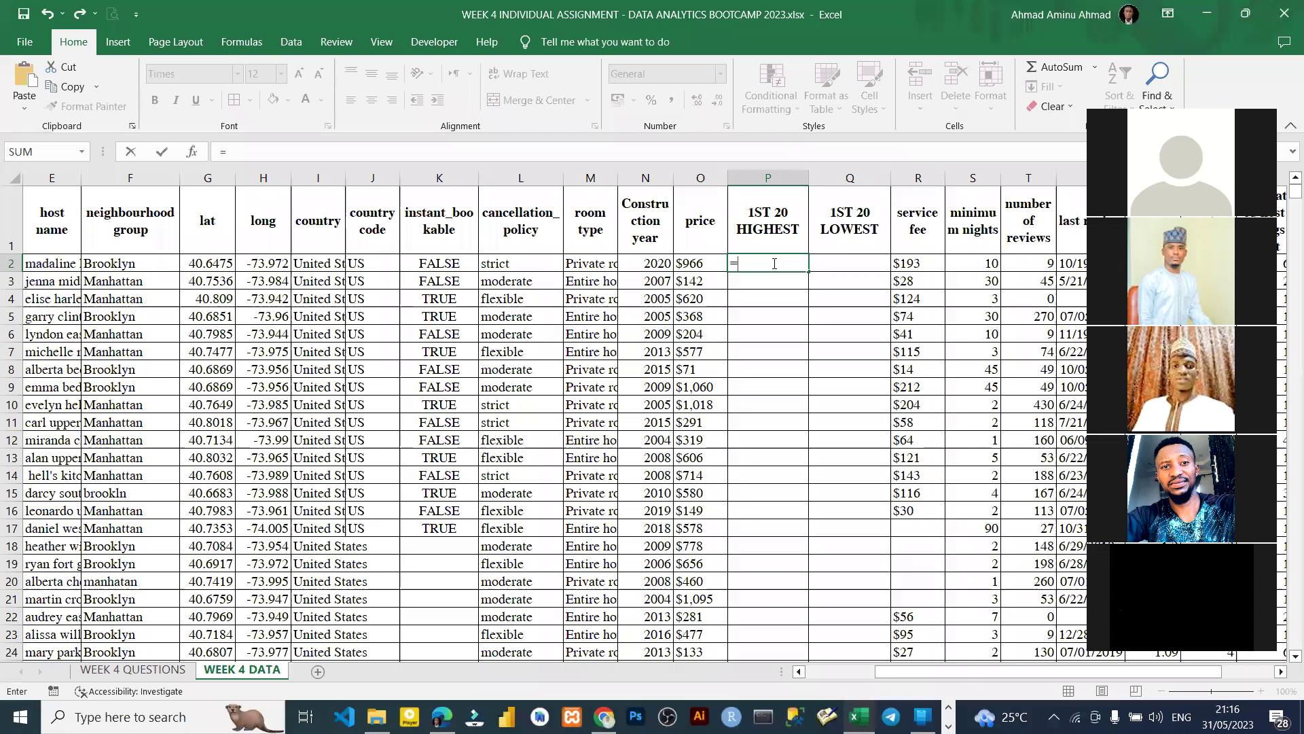
{"action": "type", "text": "LARGE("}
{"action": "left_click", "coordinate": [702, 178]}
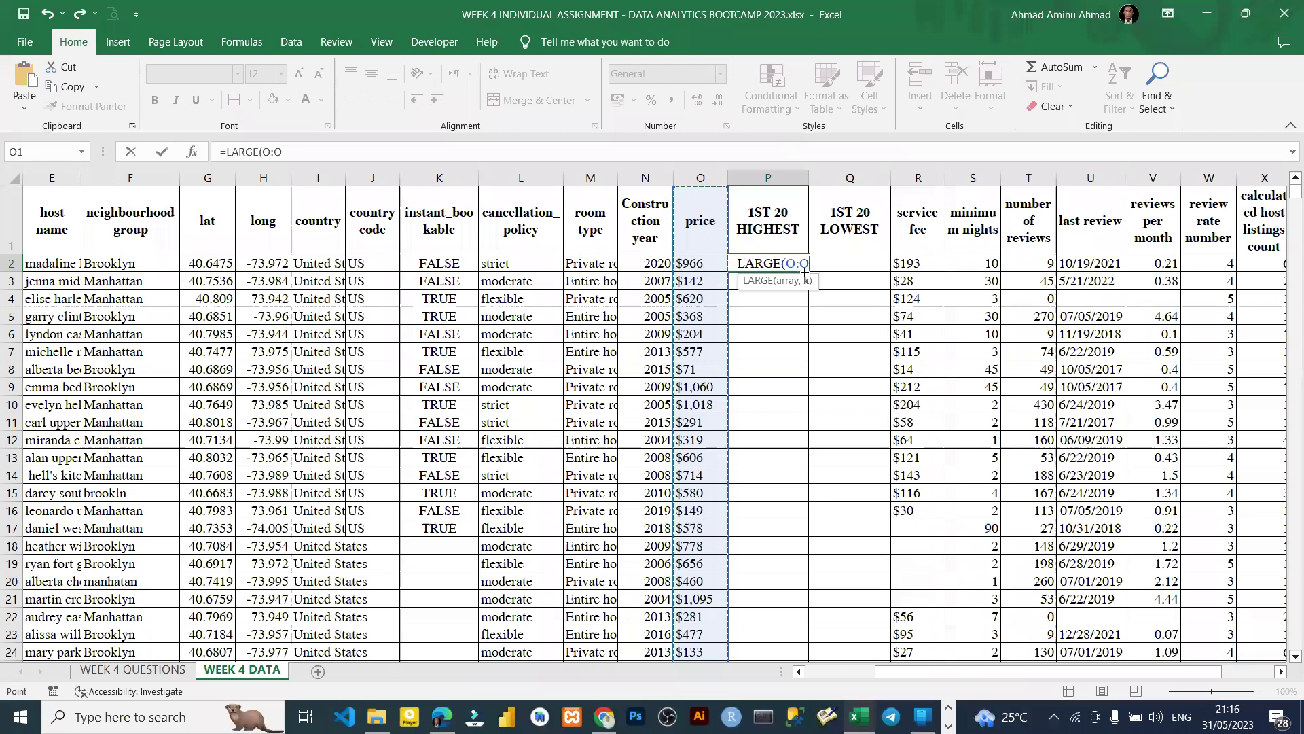
{"action": "double_click", "coordinate": [696, 264]}
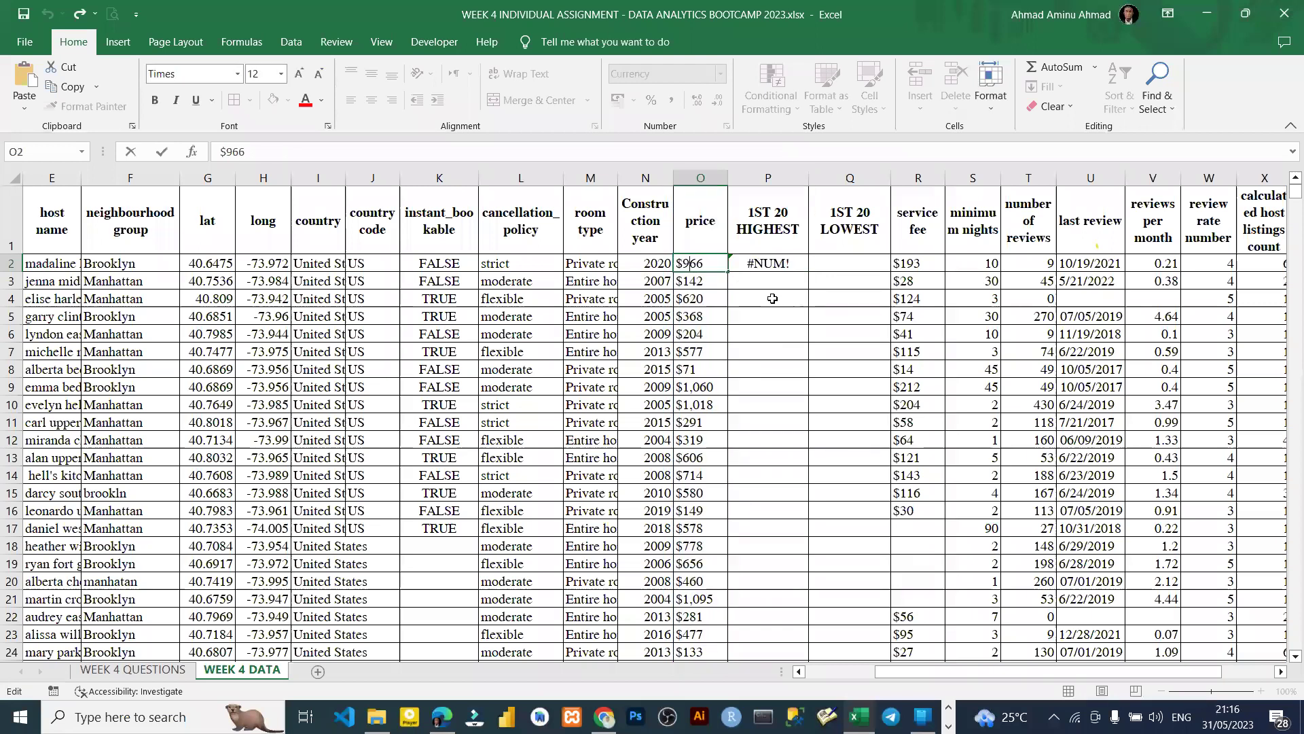
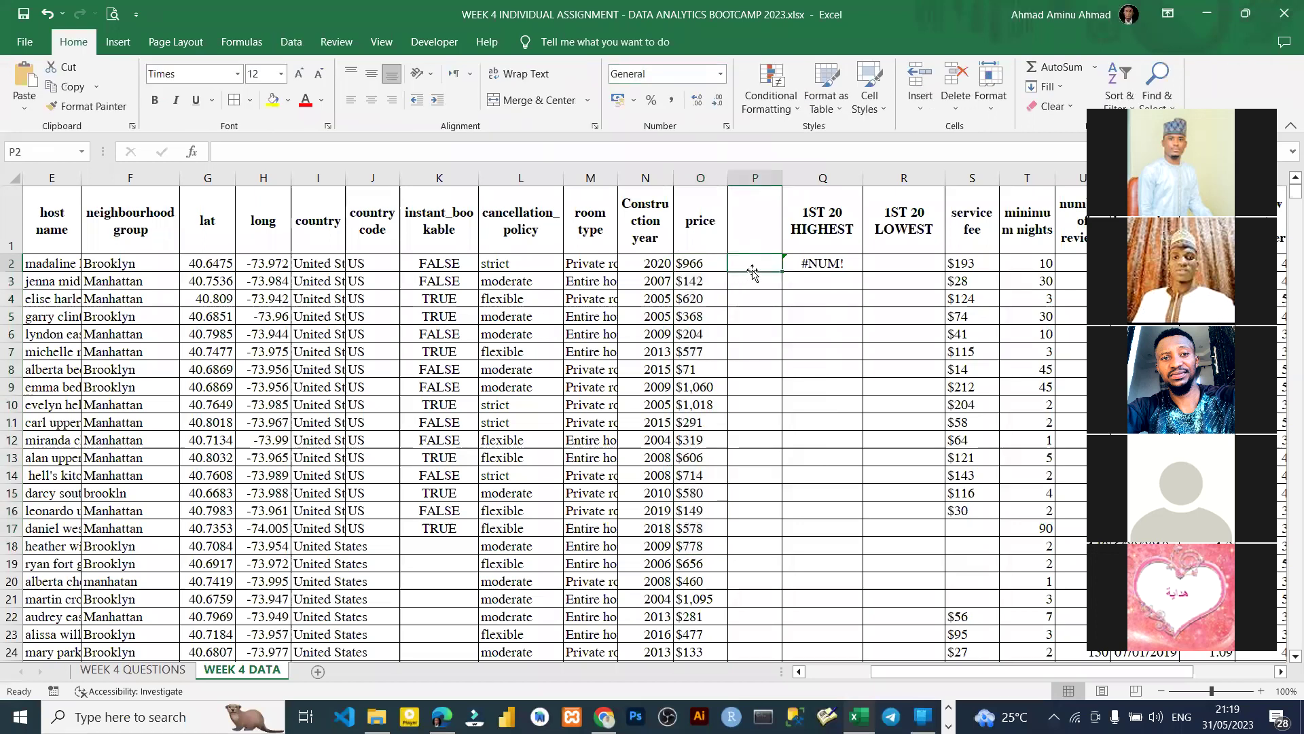
- Select all price values from O2 down to O102600 and open the Text to Columns wizard for them
{"action": "left_click", "coordinate": [690, 262]}
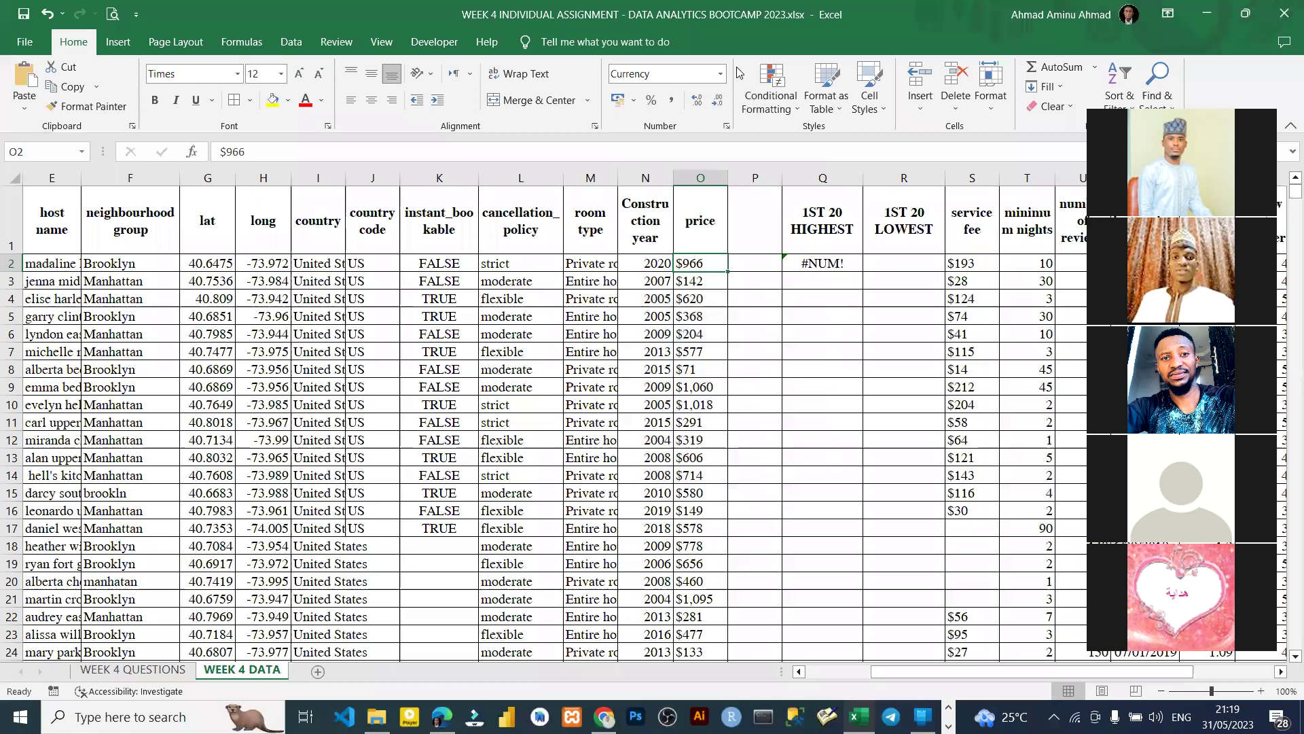
{"action": "left_click", "coordinate": [708, 263]}
{"action": "key", "text": "ctrl+shift+Down"}
{"action": "key", "text": "ctrl+shift+Down"}
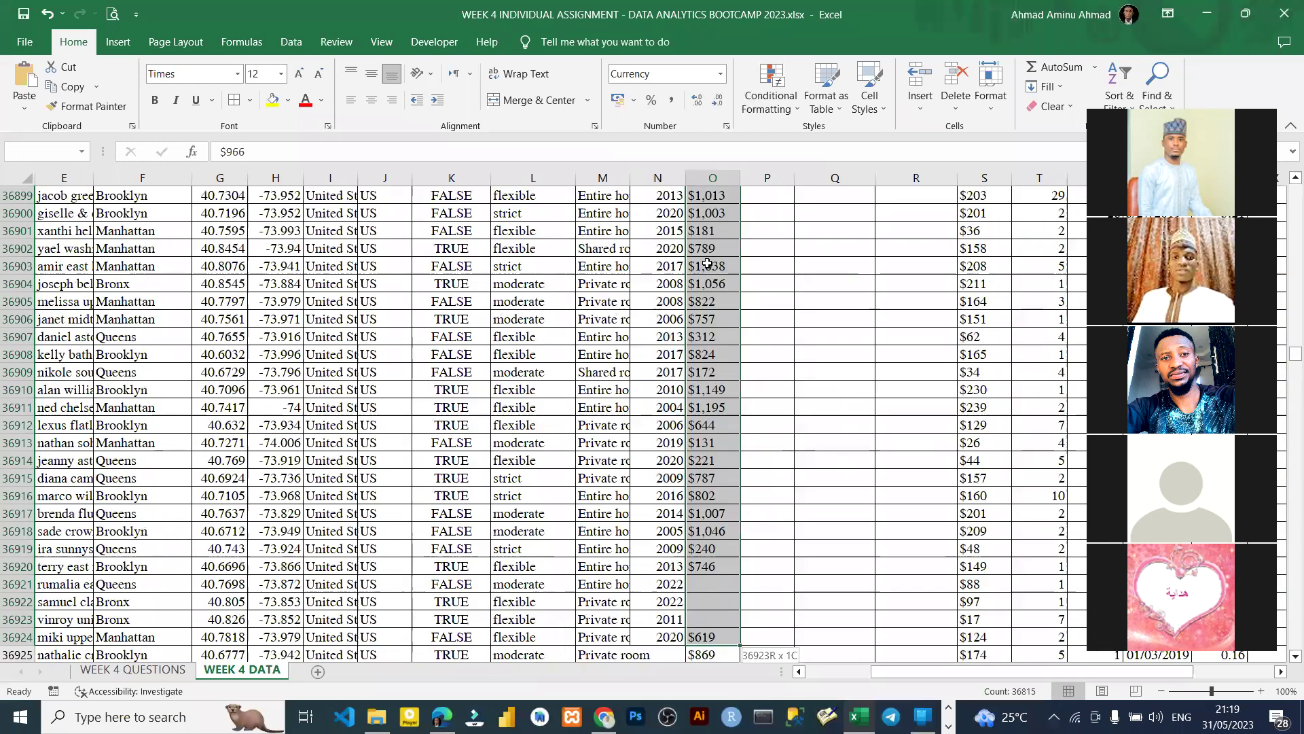
{"action": "key", "text": "ctrl+shift+Down"}
{"action": "key", "text": "ctrl+shift+Down"}
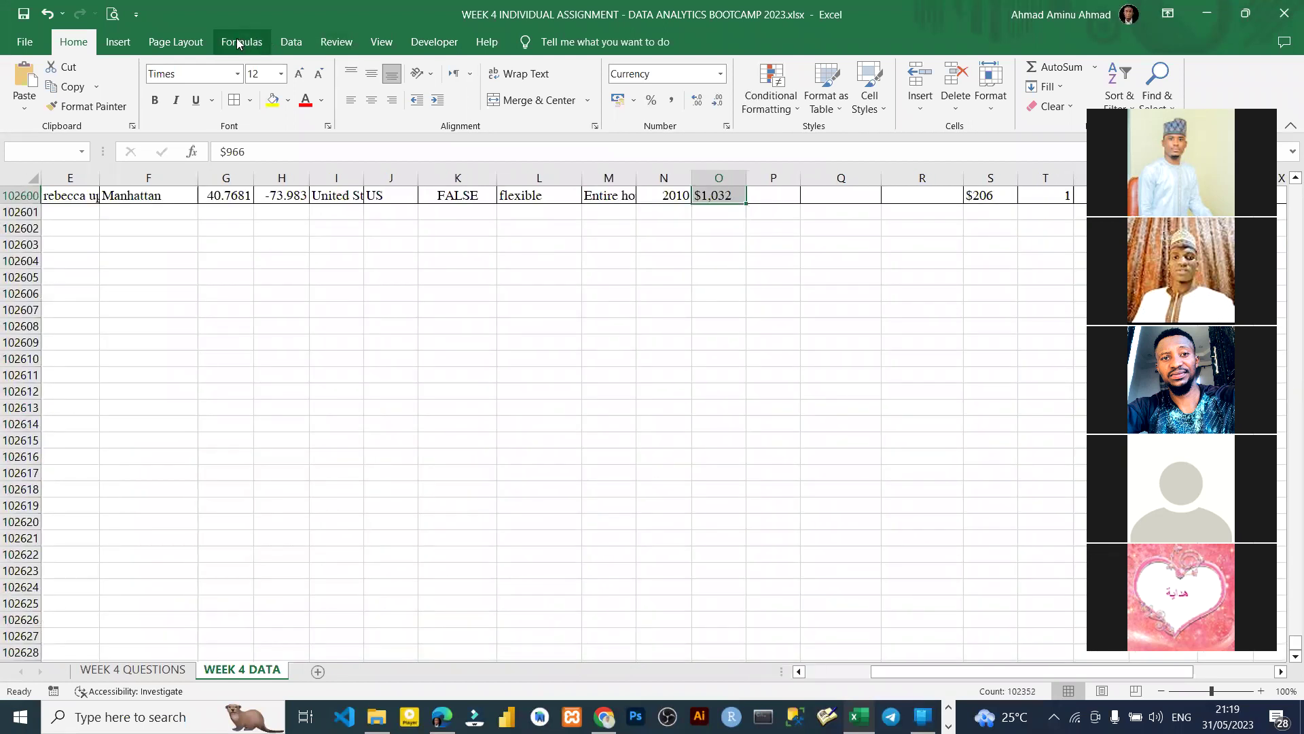
{"action": "left_click", "coordinate": [291, 41]}
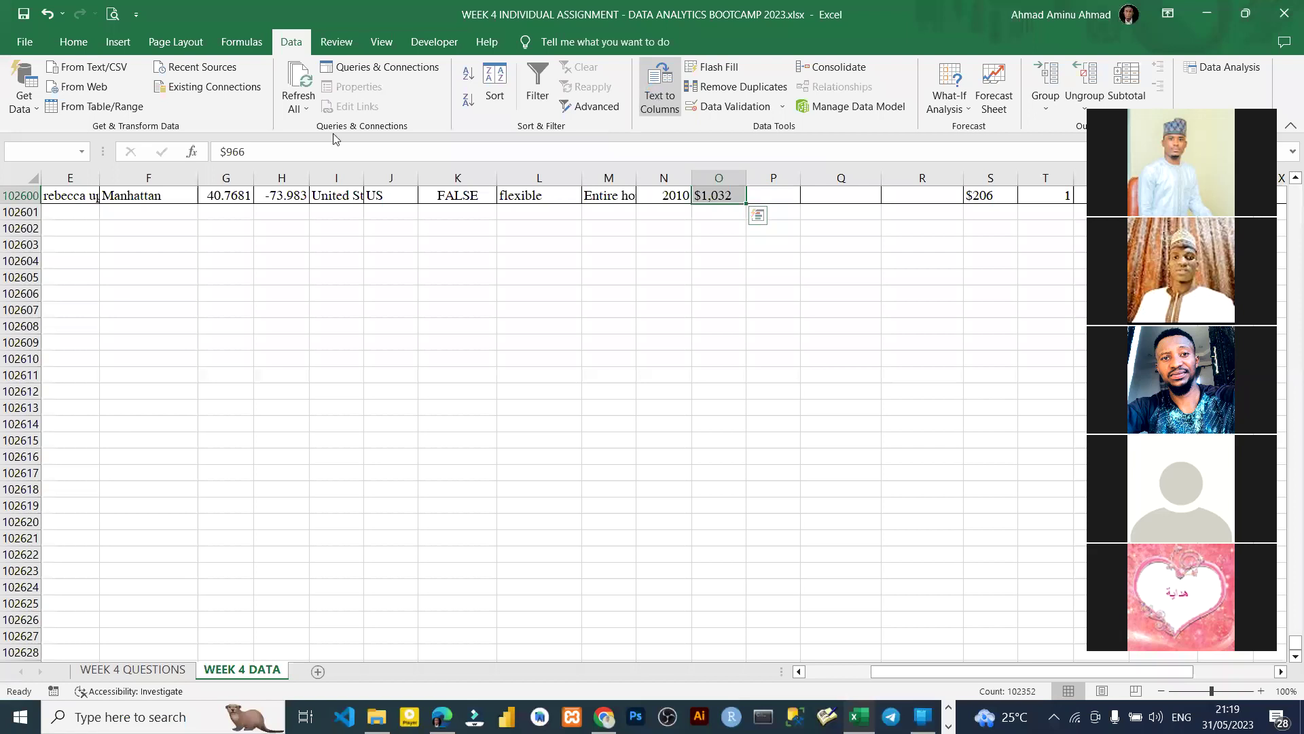
{"action": "key", "text": "alt+a"}
{"action": "key", "text": "e"}
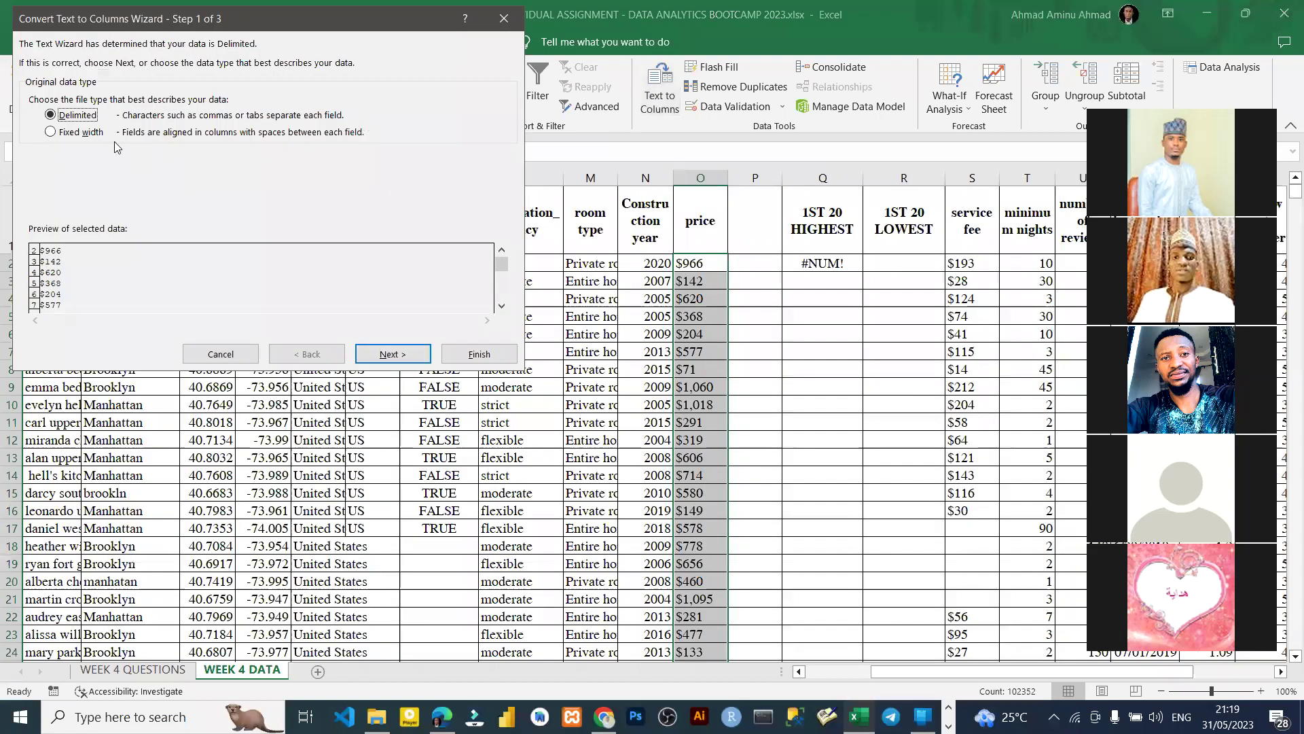
- Split the prices at a fixed width with a break right after the dollar sign, replacing the existing data from $O$2
{"action": "left_click", "coordinate": [75, 135]}
{"action": "key", "text": "alt+d"}
{"action": "left_click", "coordinate": [68, 133]}
{"action": "left_click", "coordinate": [393, 353]}
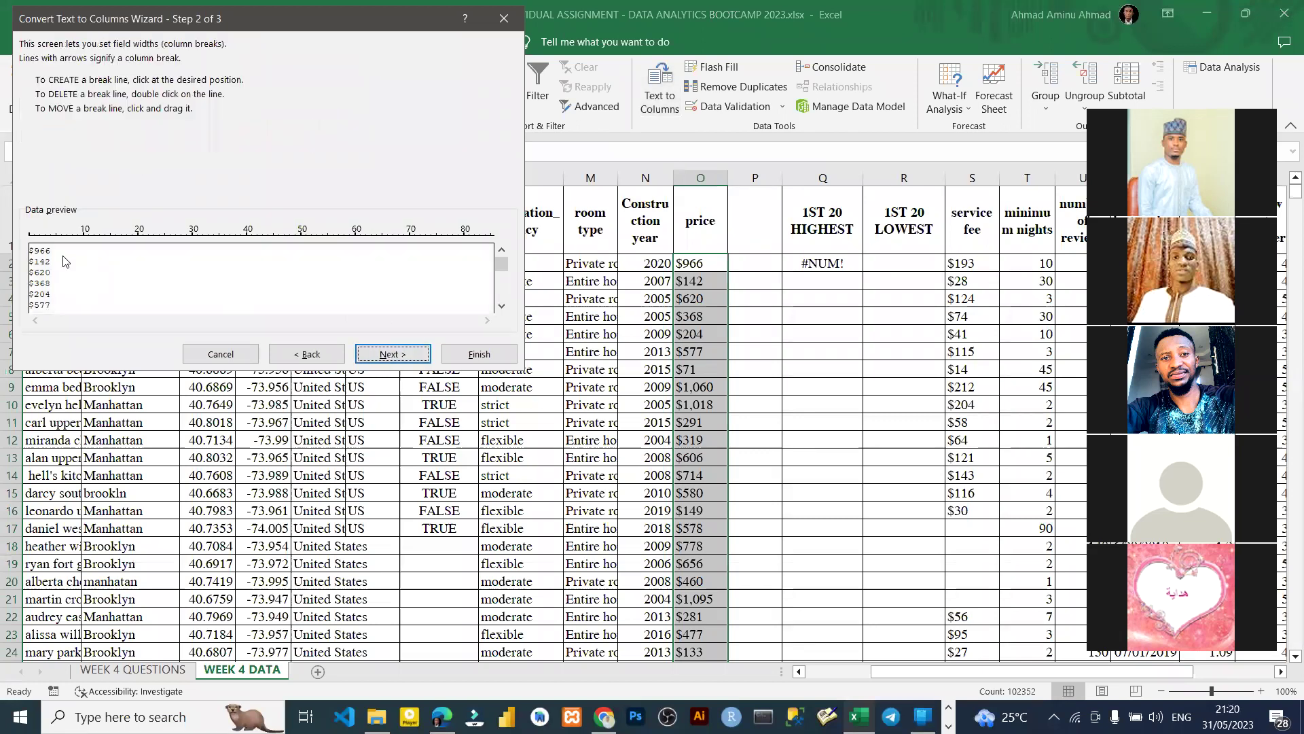
{"action": "left_click", "coordinate": [34, 261]}
{"action": "left_click", "coordinate": [392, 353]}
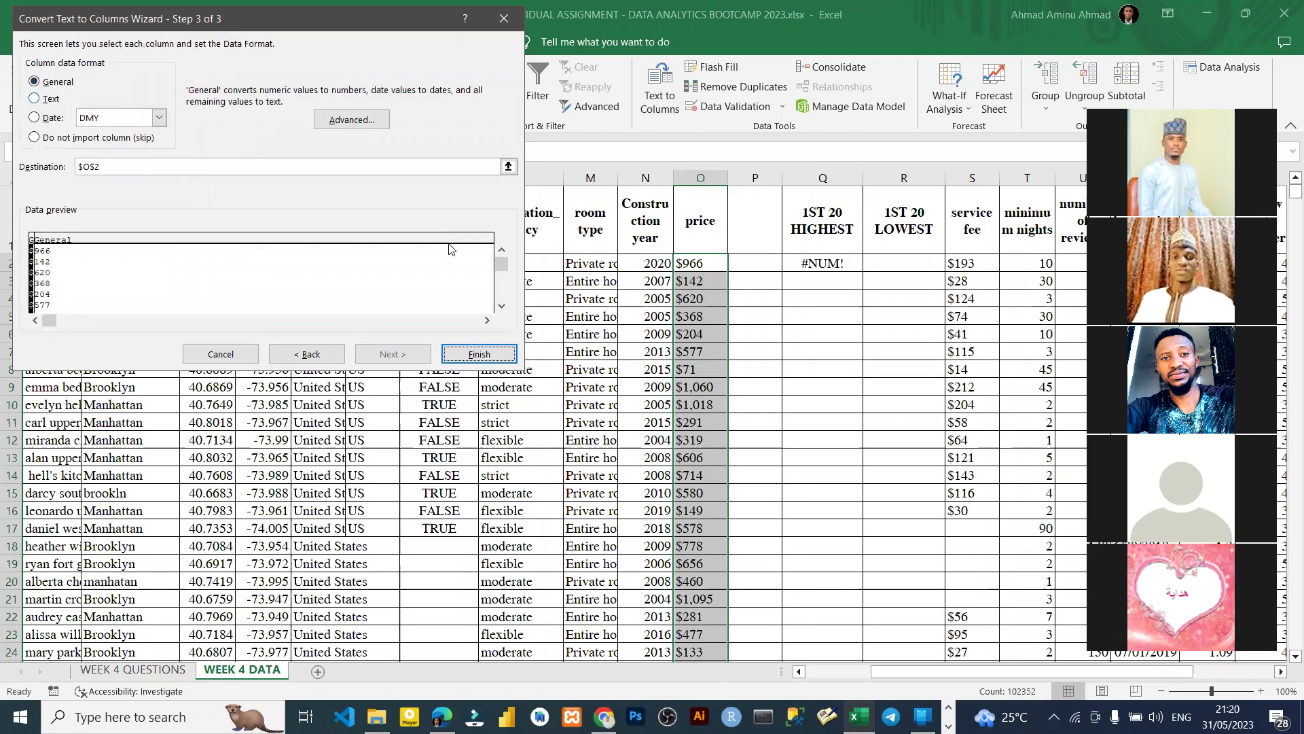
{"action": "left_click", "coordinate": [477, 354]}
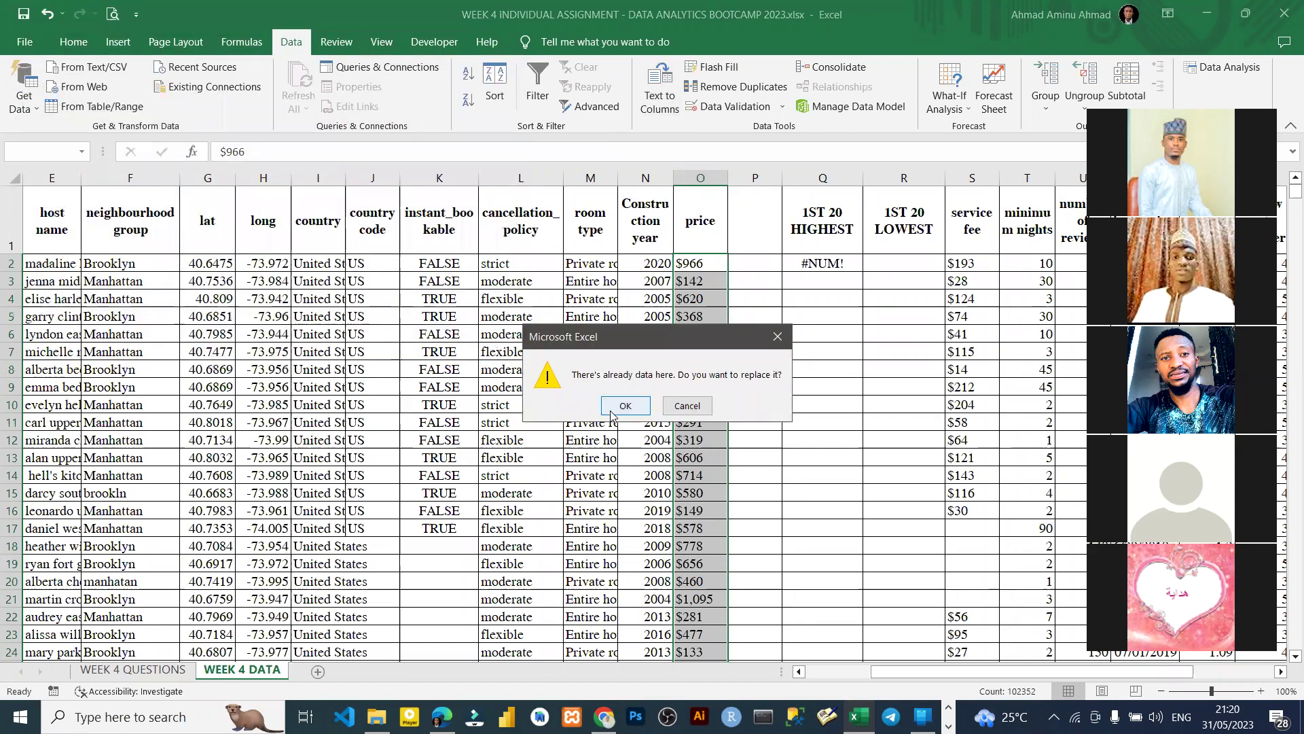
{"action": "left_click", "coordinate": [625, 405]}
- Check the split price columns and format the entire column P of price numbers as Currency
{"action": "left_click_drag", "start_coordinate": [757, 262], "coordinate": [773, 549]}
{"action": "left_click_drag", "start_coordinate": [687, 260], "coordinate": [687, 477]}
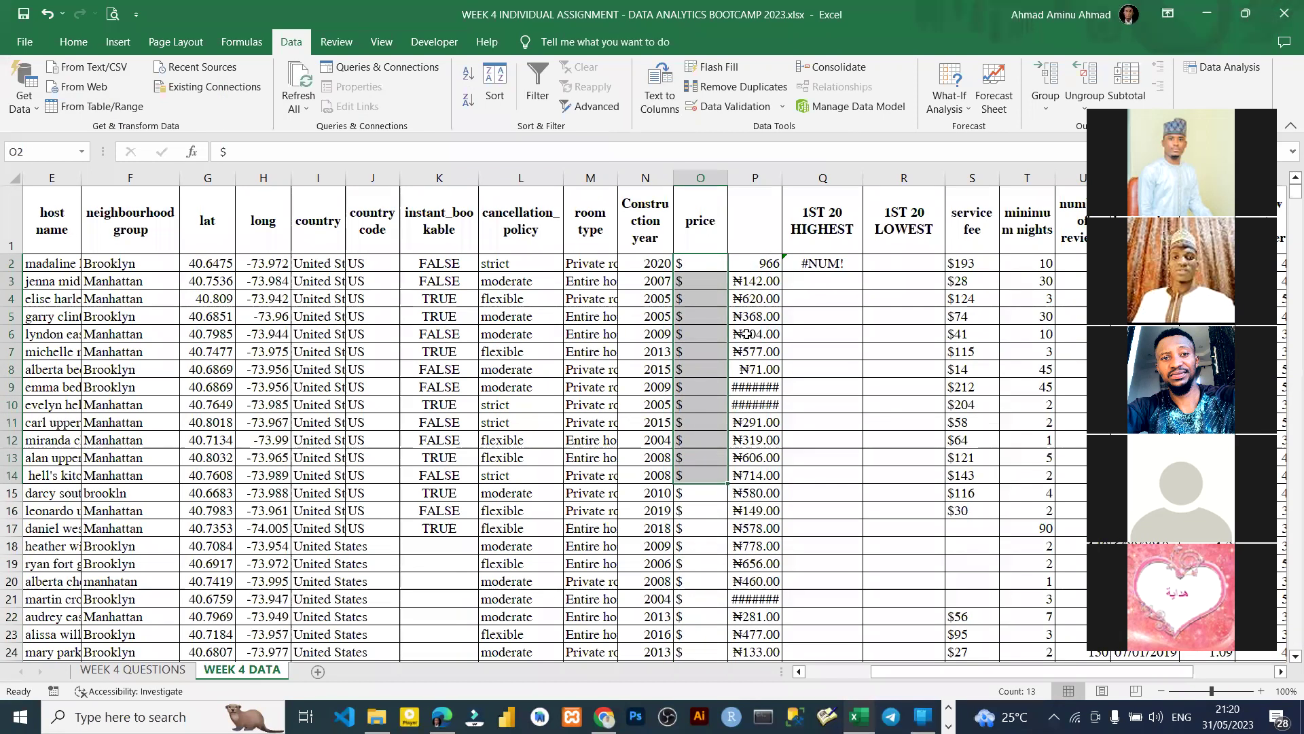
{"action": "left_click_drag", "start_coordinate": [756, 524], "coordinate": [755, 265]}
{"action": "left_click", "coordinate": [759, 263]}
{"action": "left_click", "coordinate": [739, 174]}
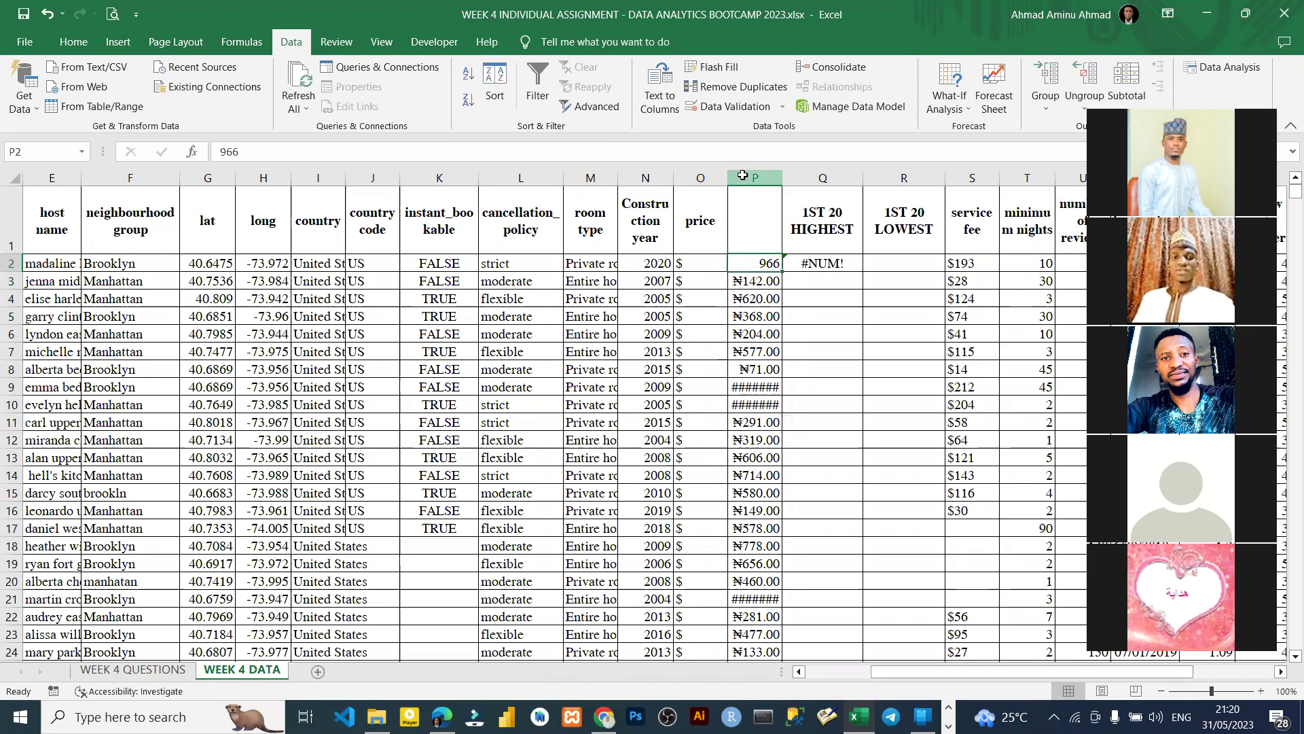
{"action": "left_click", "coordinate": [73, 41]}
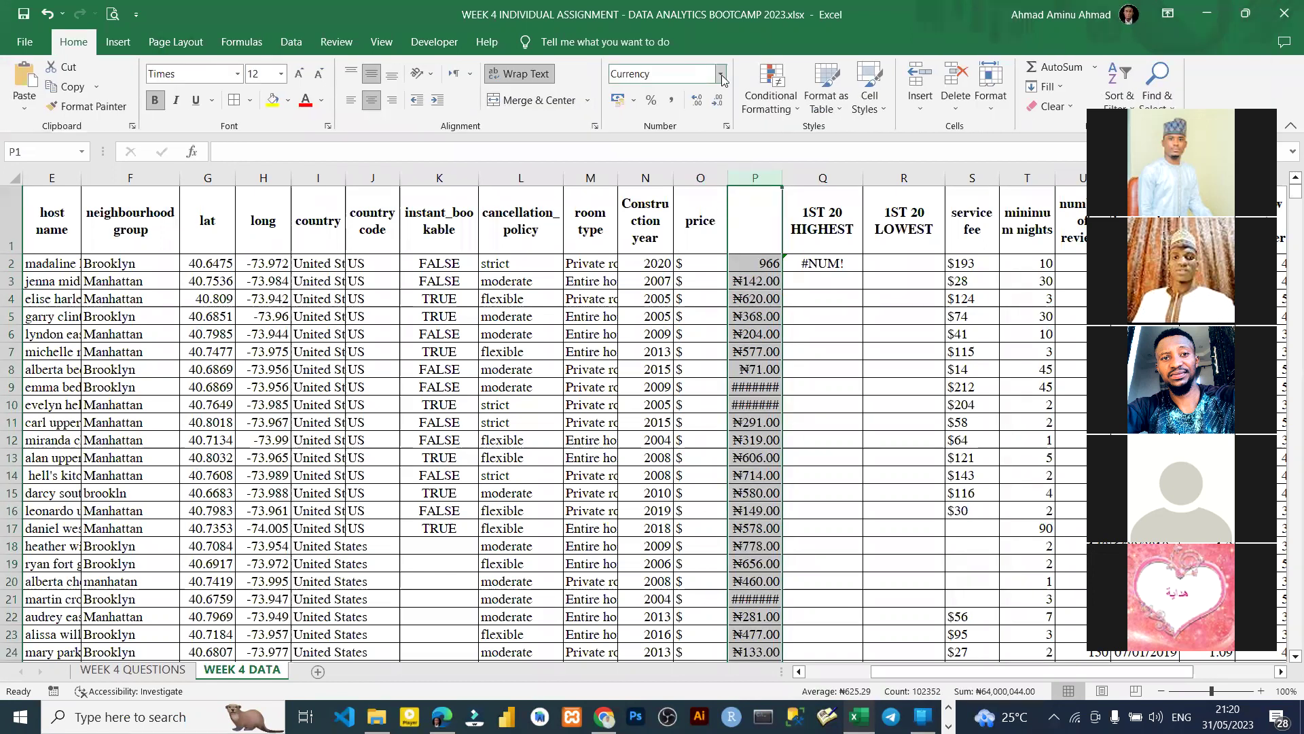
{"action": "key", "text": "ctrl+shift+asciitilde"}
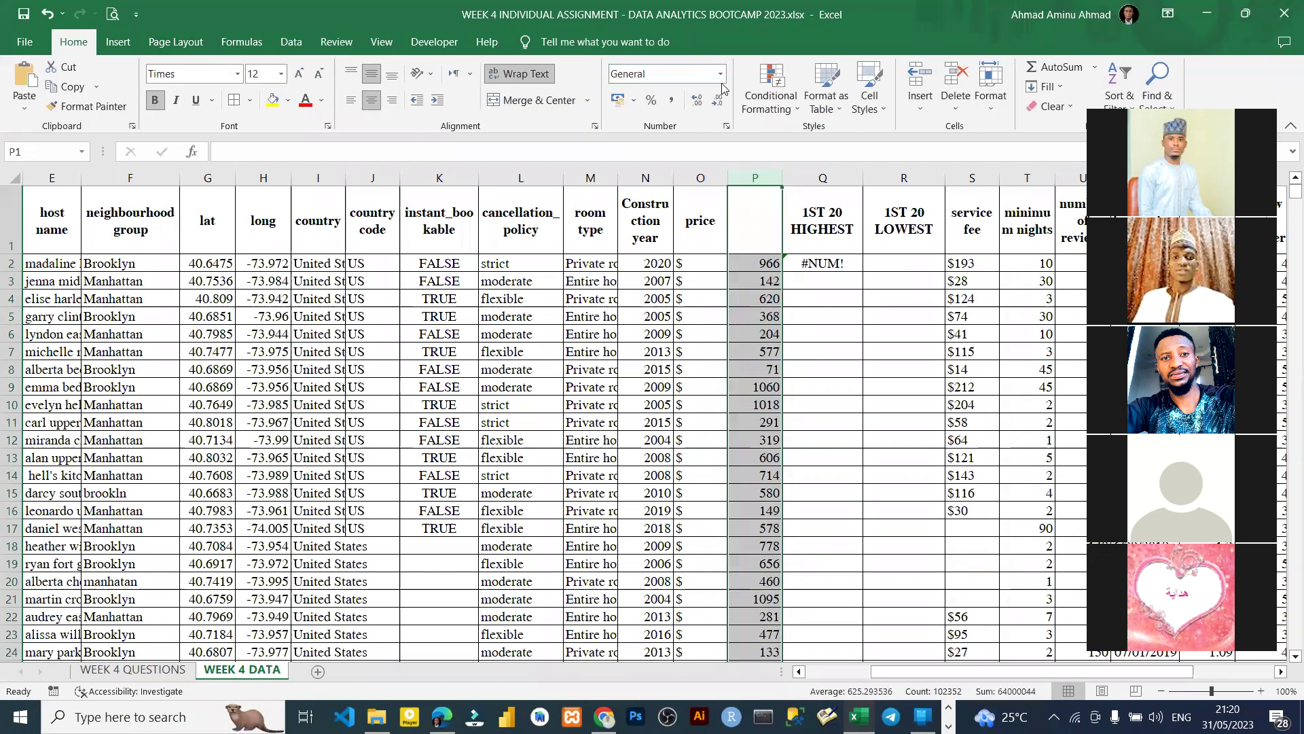
{"action": "left_click", "coordinate": [720, 73]}
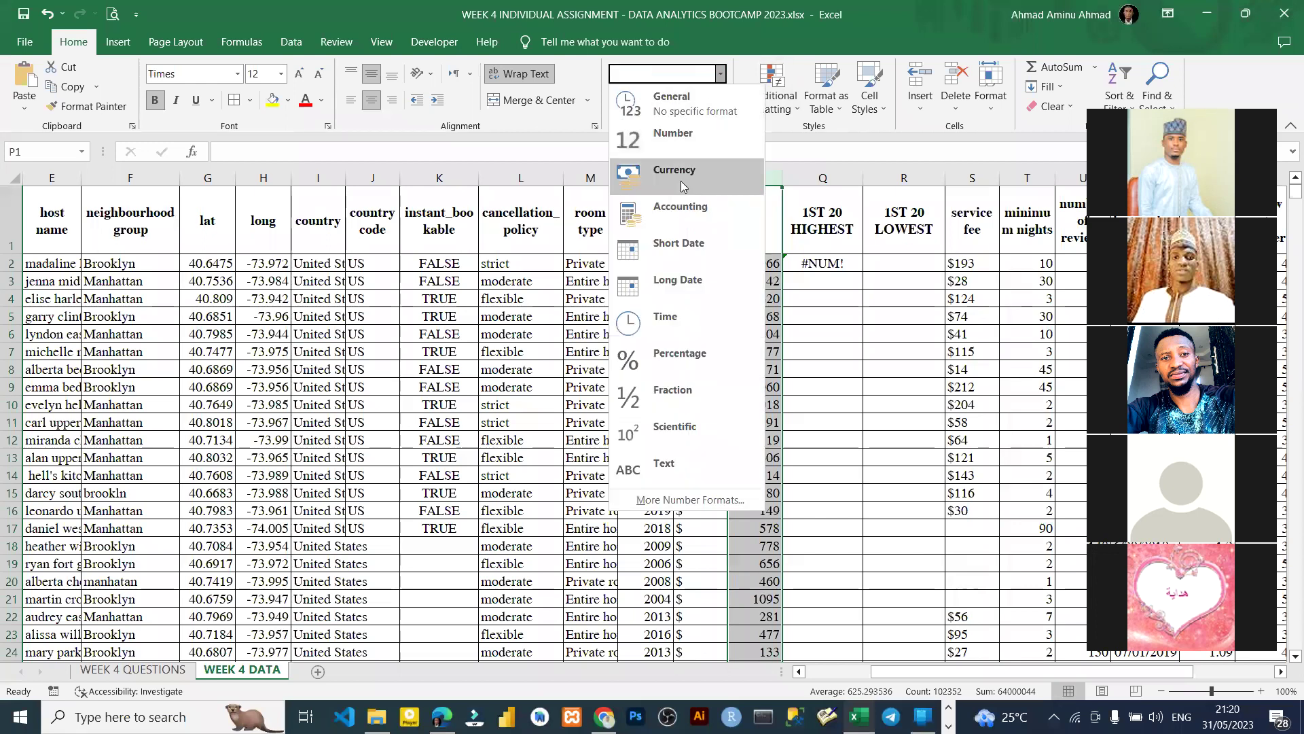
{"action": "left_click", "coordinate": [681, 180]}
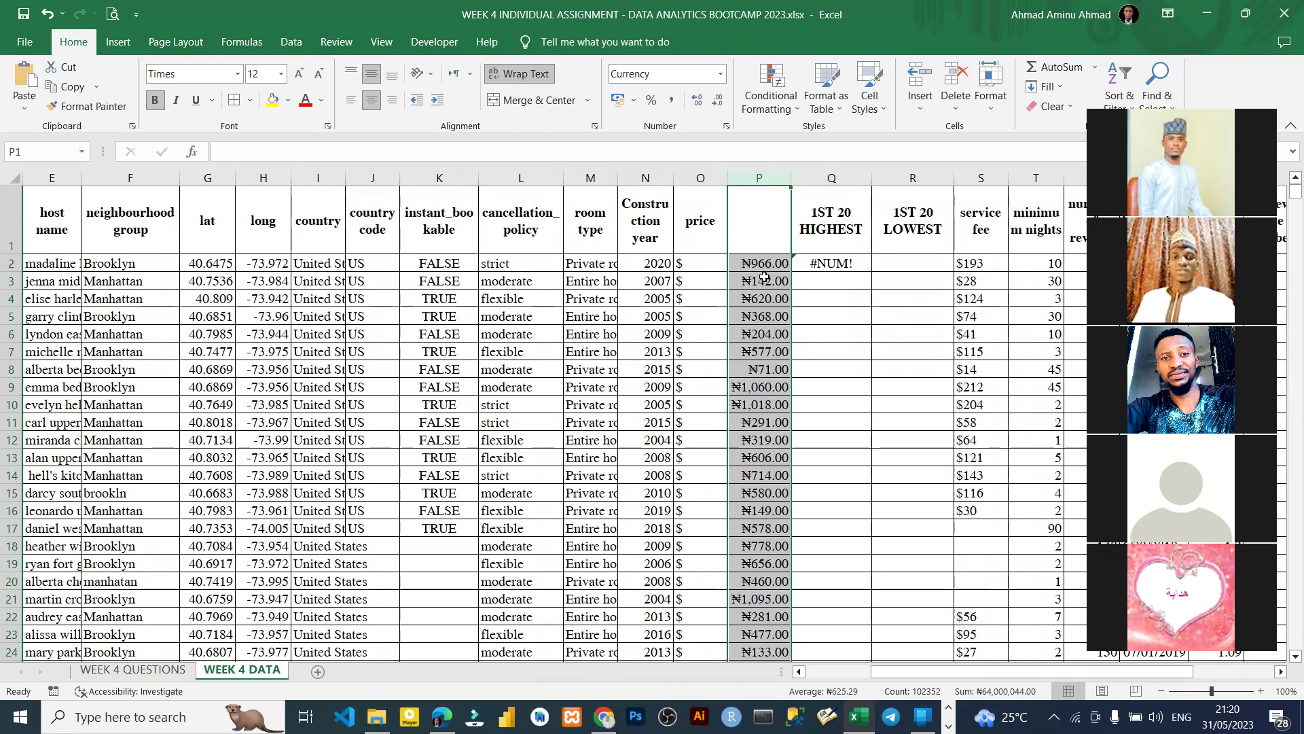
- Copy column P with the numeric prices and paste it over the price column O
{"action": "key", "text": "ctrl+c"}
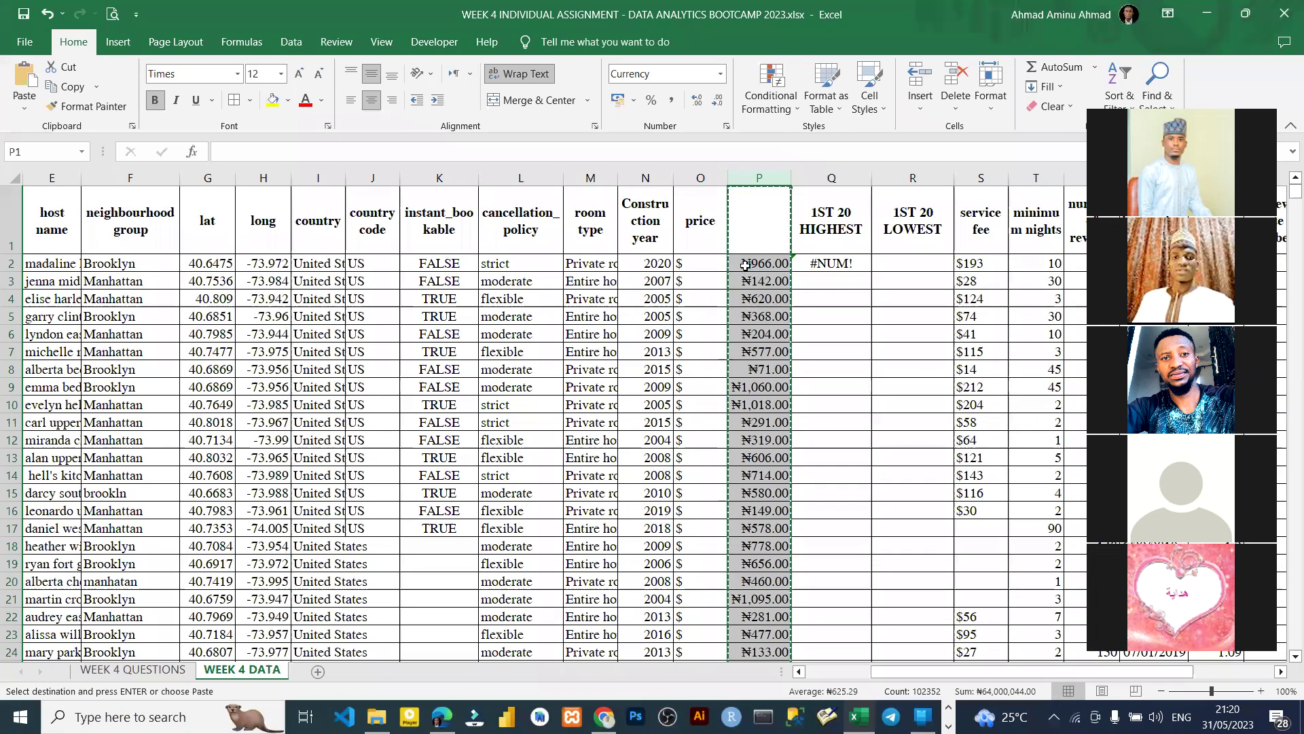
{"action": "left_click", "coordinate": [746, 265]}
{"action": "left_click", "coordinate": [762, 178]}
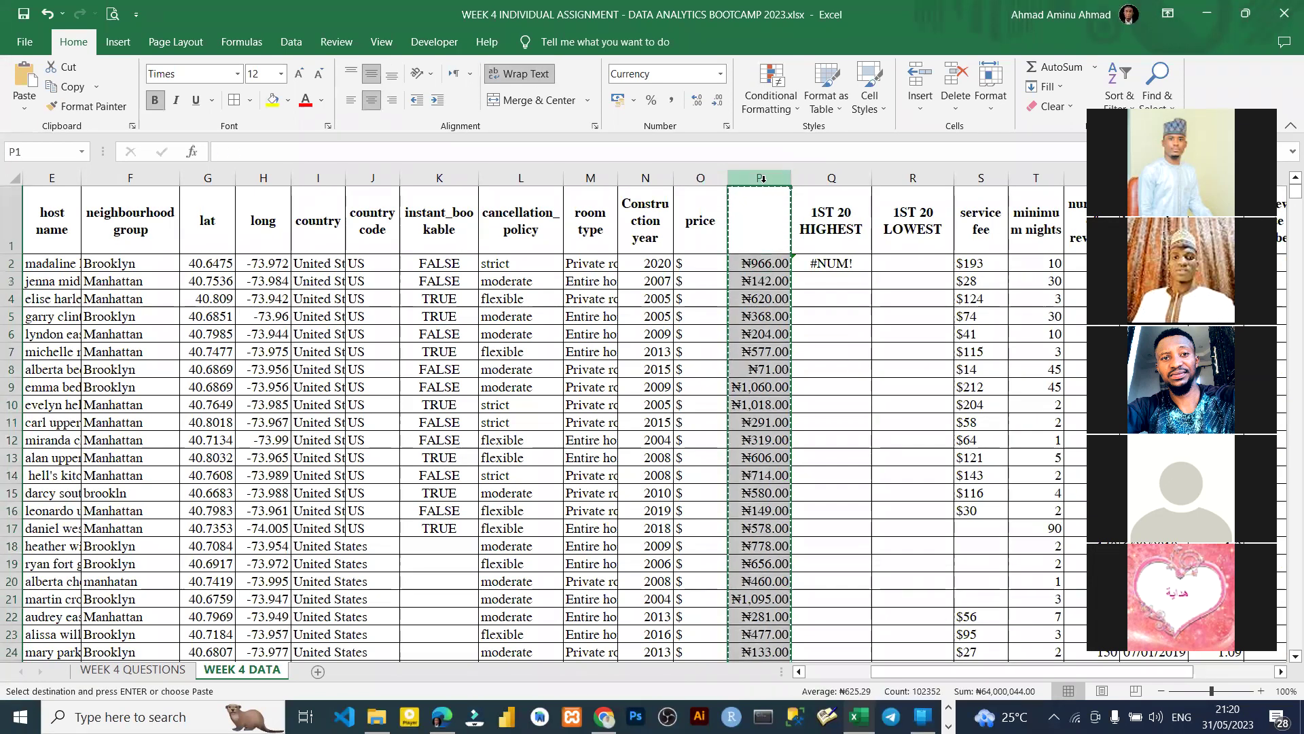
{"action": "left_click", "coordinate": [690, 177]}
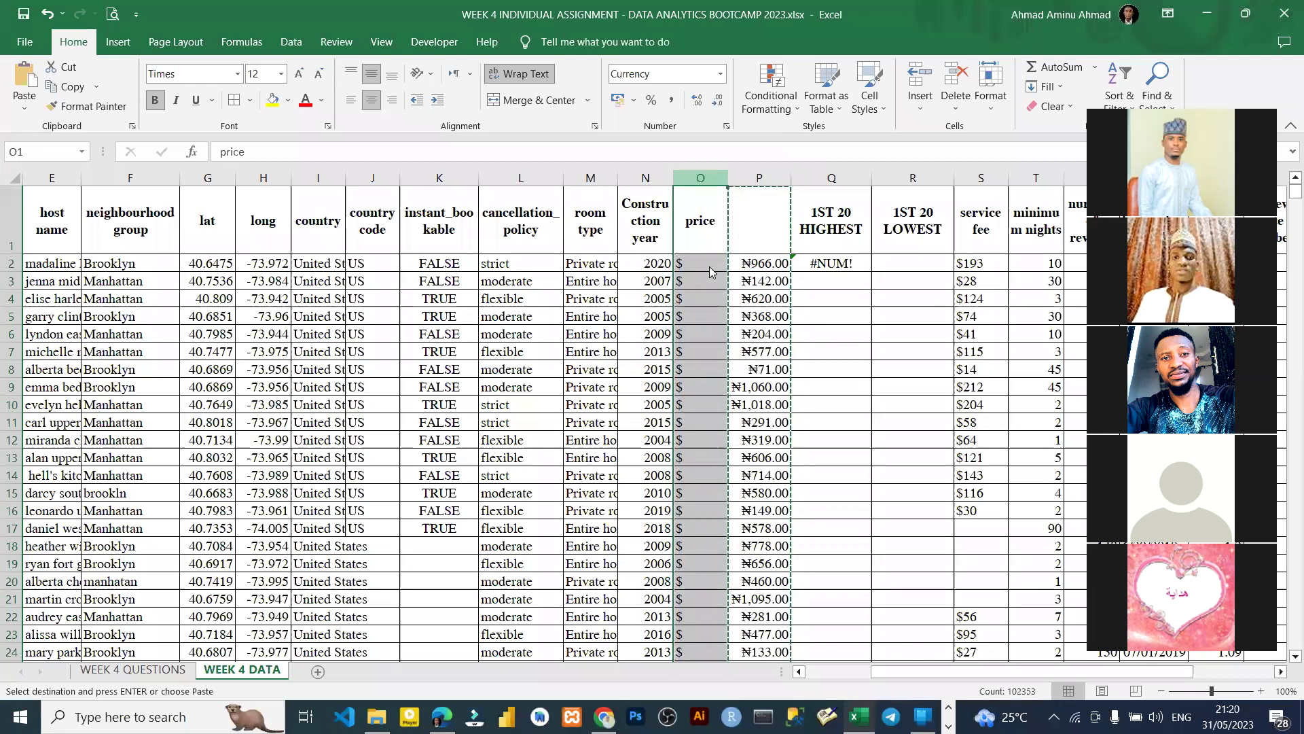
{"action": "right_click", "coordinate": [693, 292]}
{"action": "left_click", "coordinate": [740, 275]}
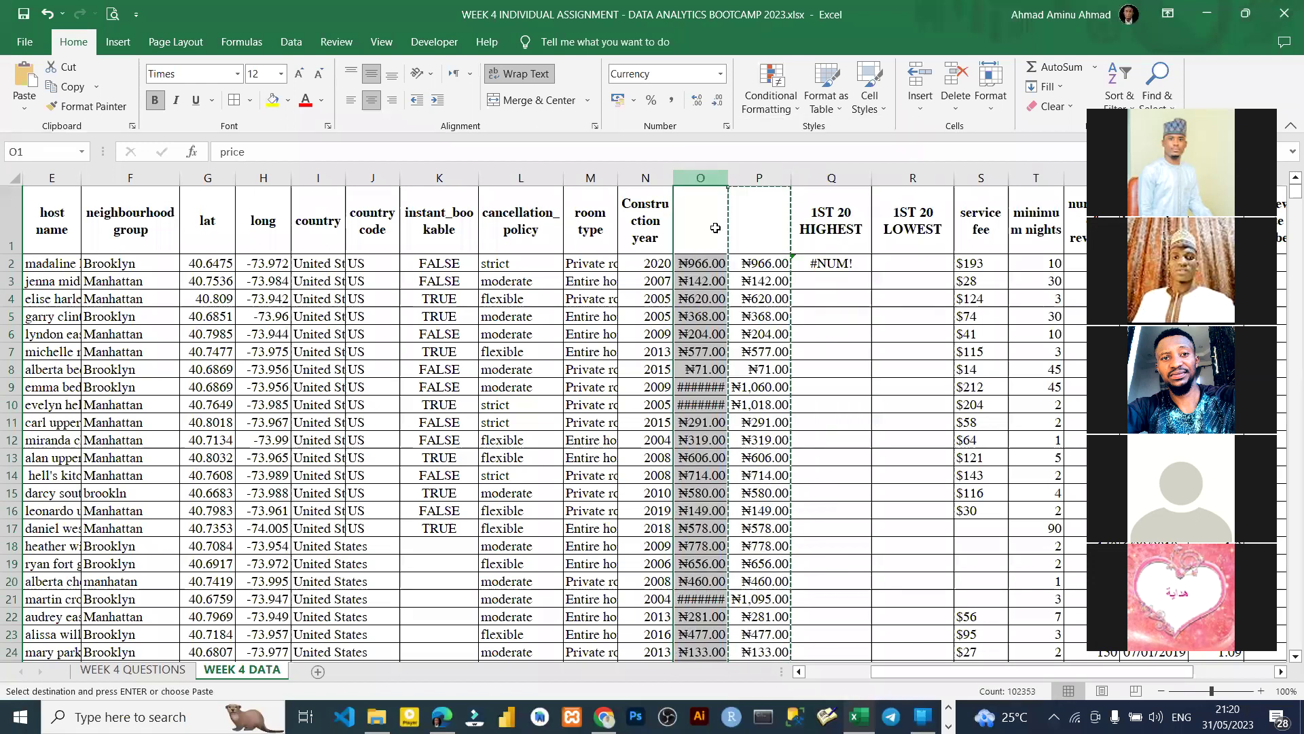
- Enter the header "Price" in cell O1
{"action": "left_click", "coordinate": [716, 227]}
{"action": "type", "text": "P"}
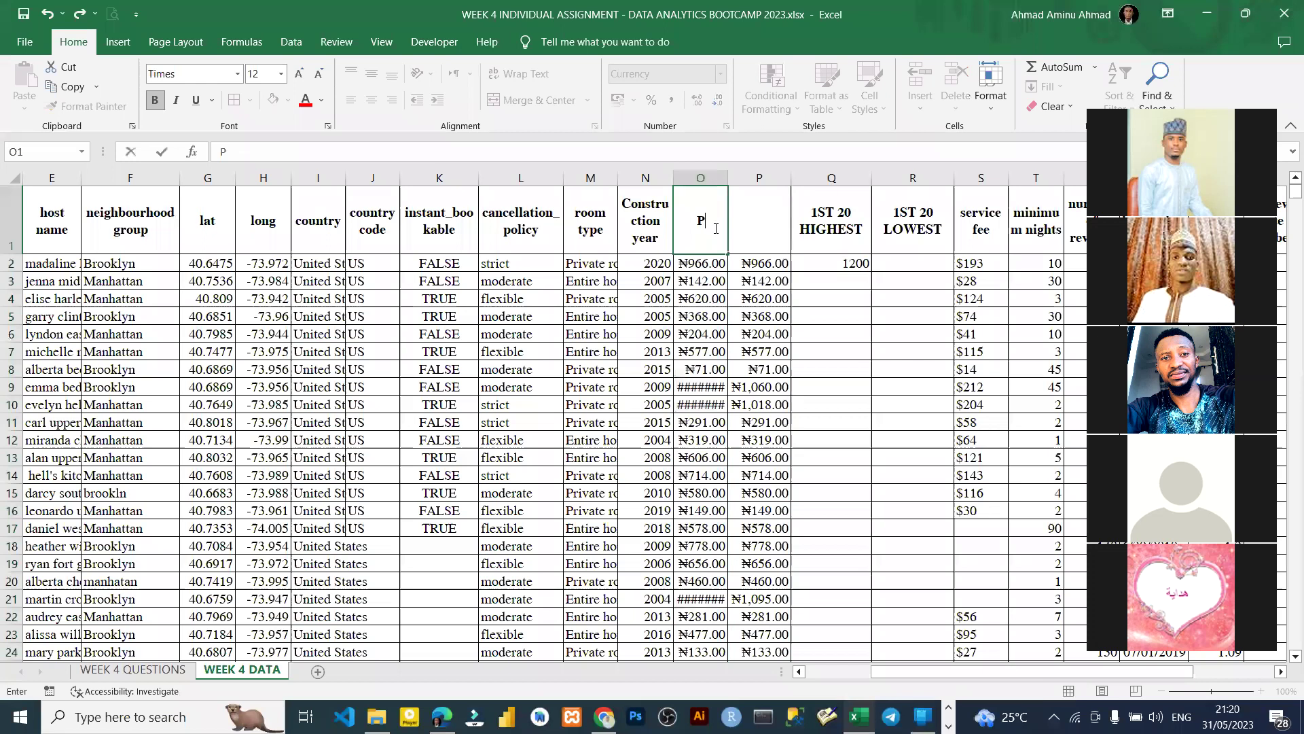
{"action": "type", "text": "rice"}
{"action": "key", "text": "Return"}
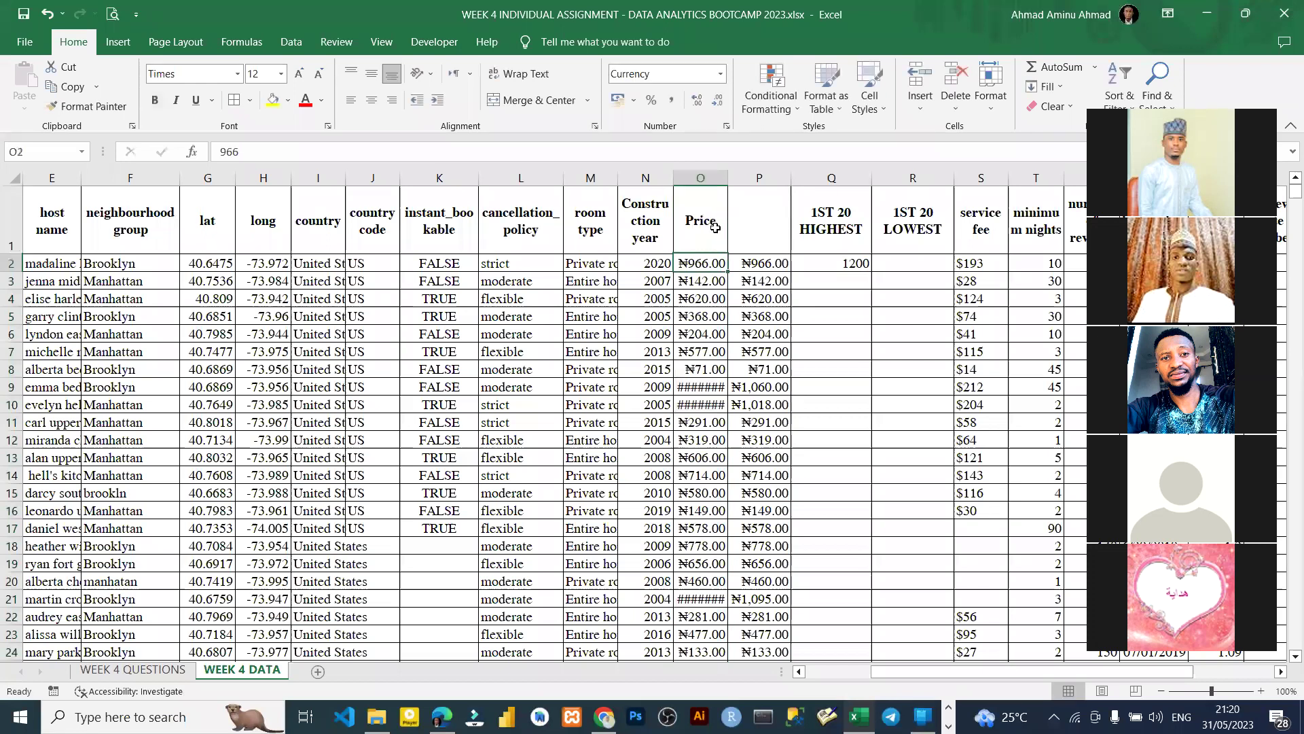
- Delete the duplicate price column P and autofit the width of column O to its values
{"action": "right_click", "coordinate": [762, 180]}
{"action": "left_click", "coordinate": [808, 352]}
{"action": "left_click", "coordinate": [702, 262]}
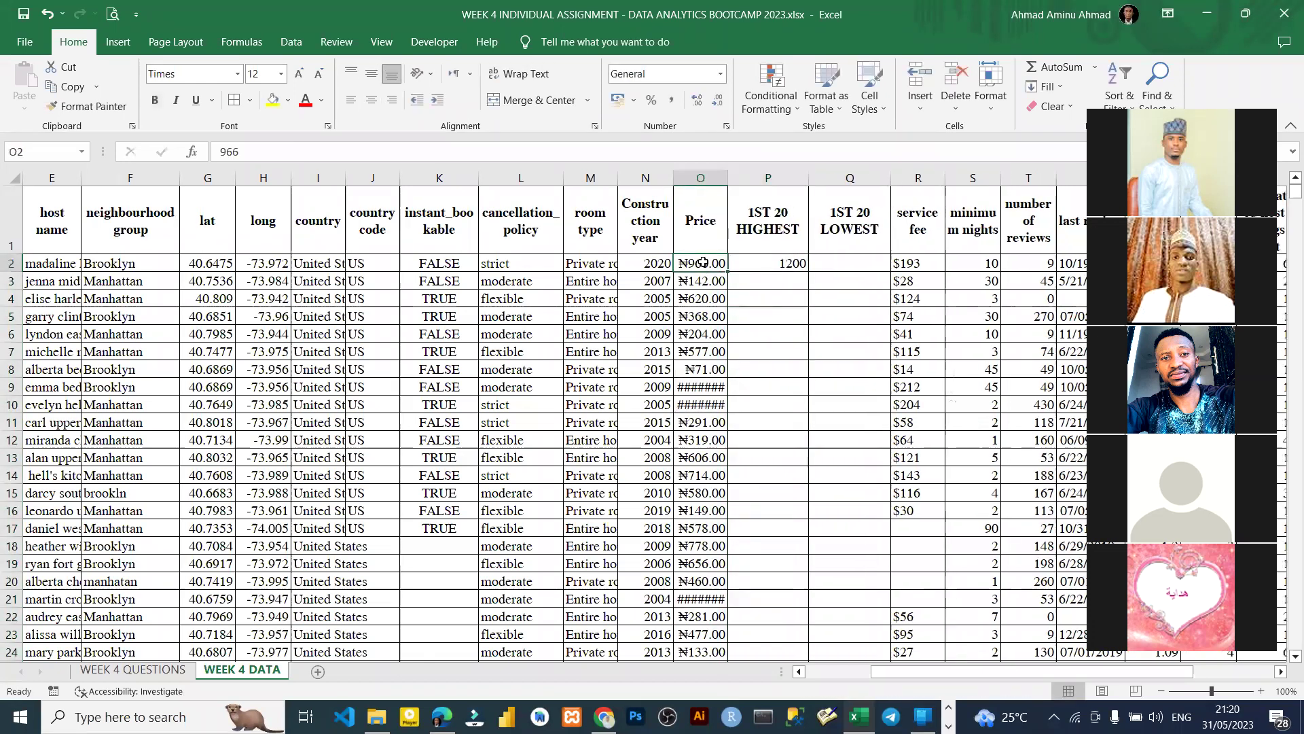
{"action": "double_click", "coordinate": [728, 178]}
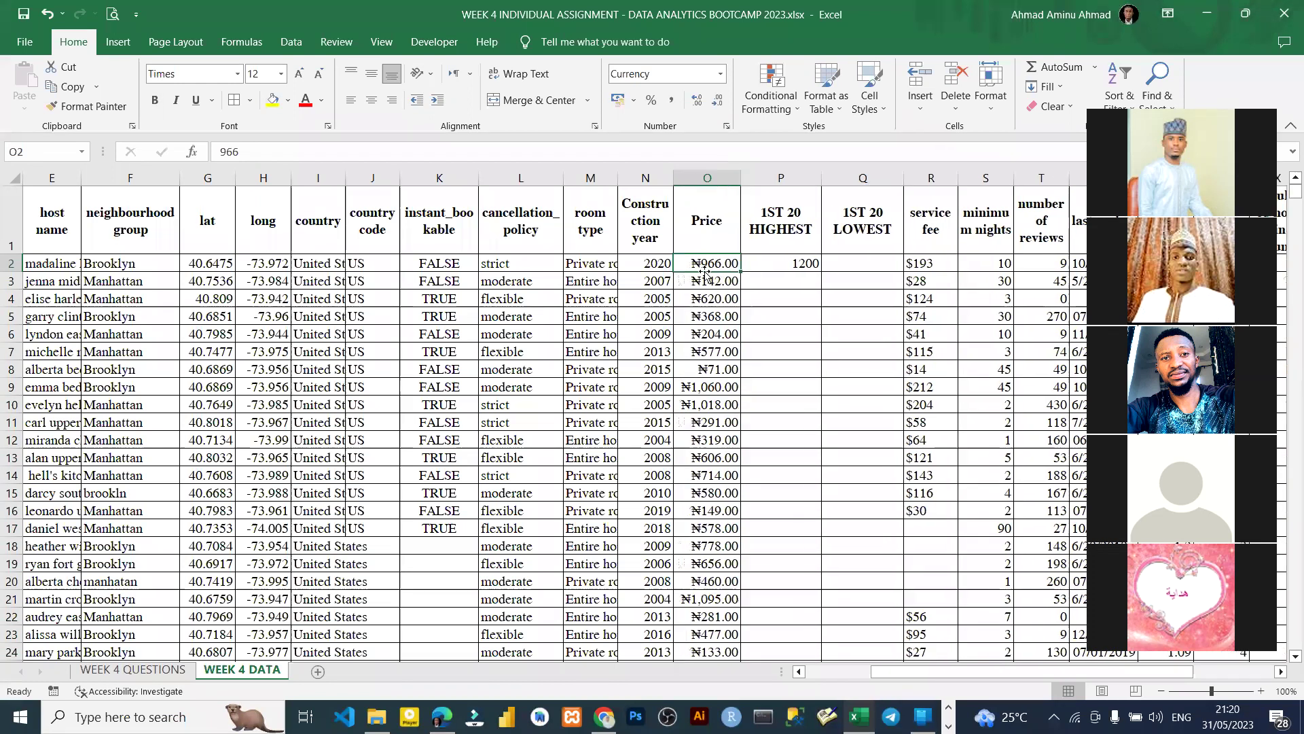
- Format cell O2 as Currency with the USD symbol and 2 decimal places
{"action": "left_click", "coordinate": [720, 74]}
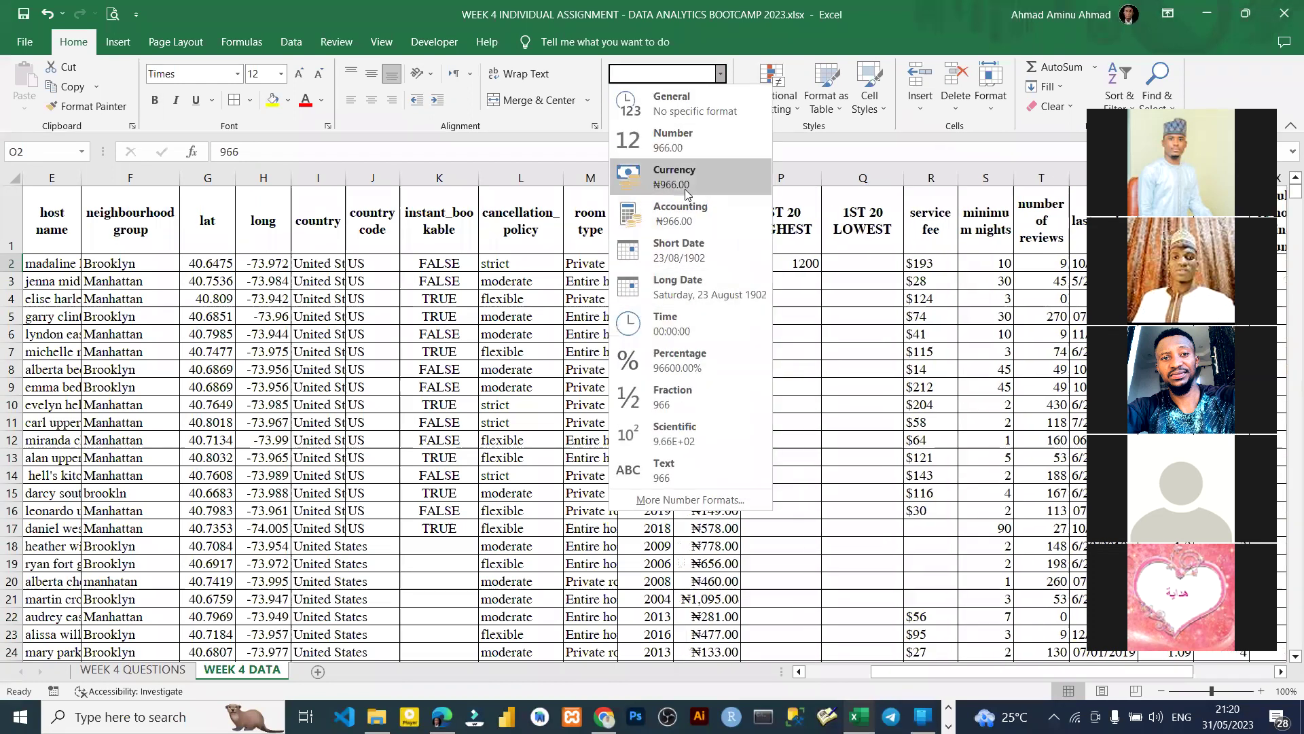
{"action": "left_click", "coordinate": [690, 500]}
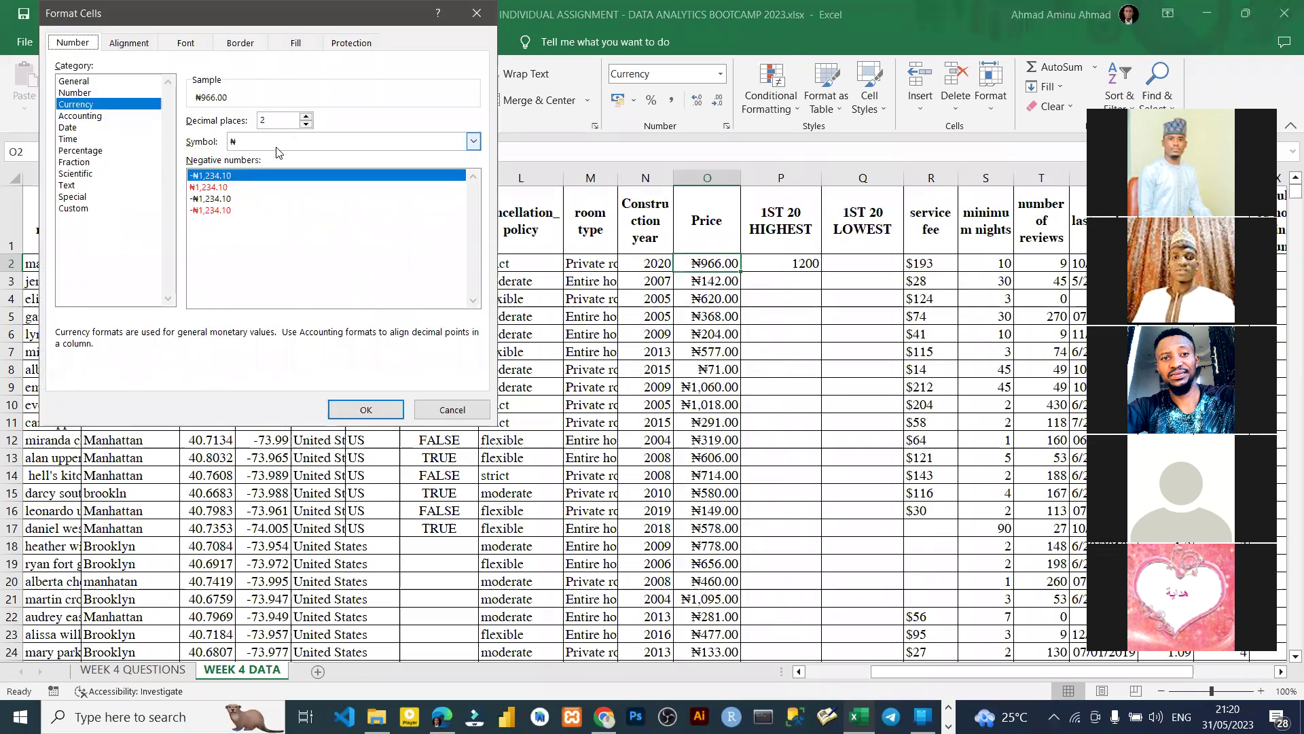
{"action": "type", "text": "USD"}
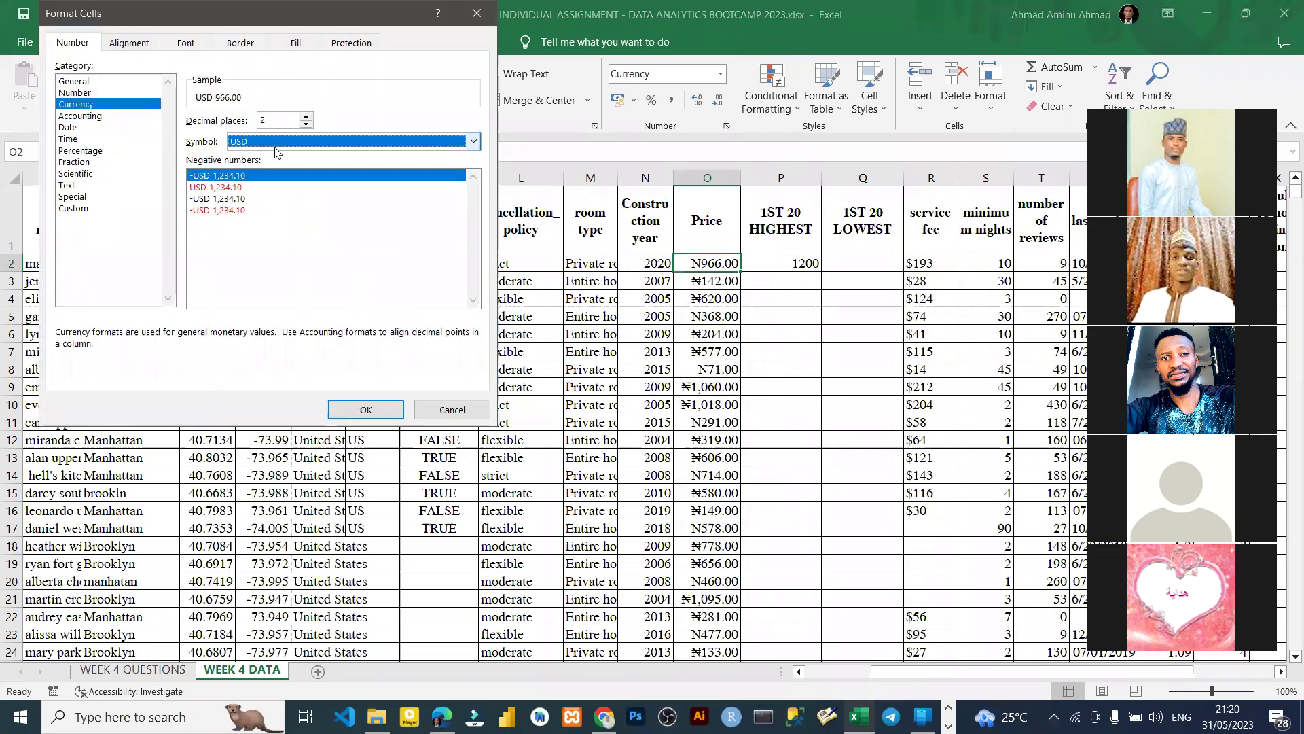
{"action": "left_click", "coordinate": [365, 409]}
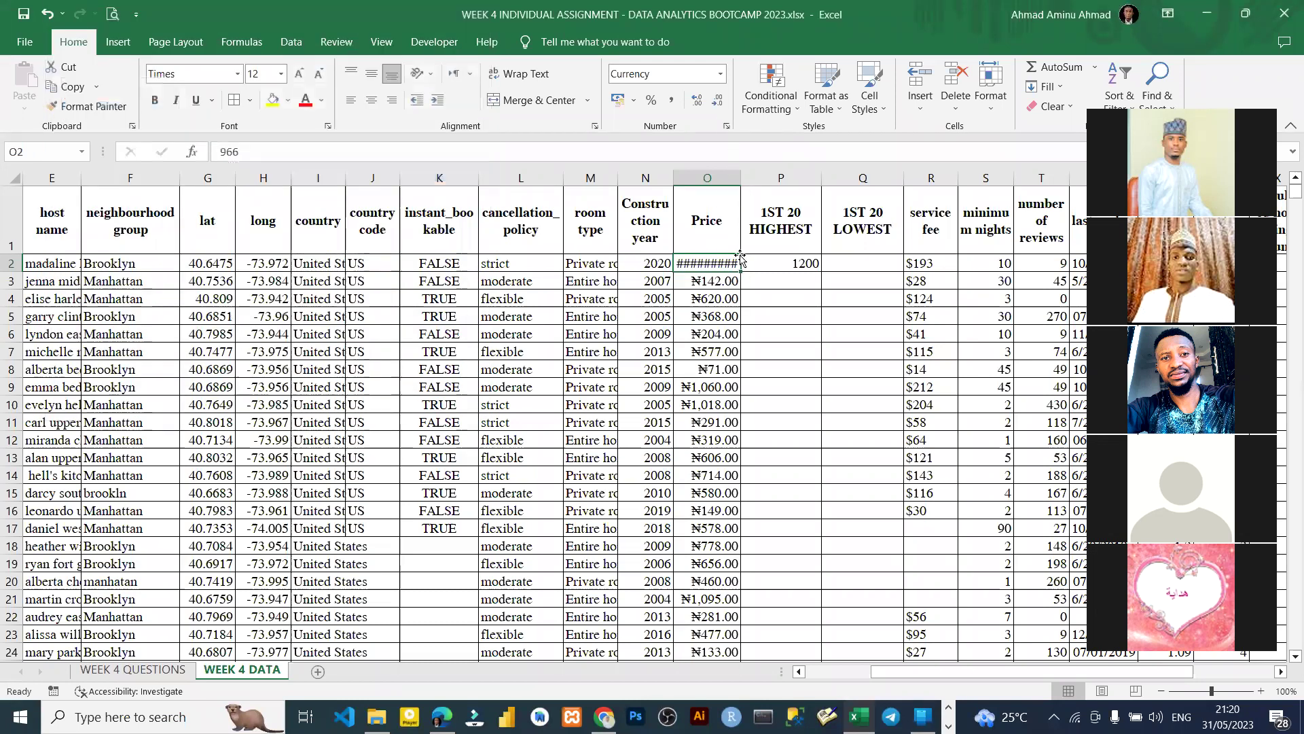
- Undo the column O autofit and the USD currency format on cell O2
{"action": "double_click", "coordinate": [740, 174]}
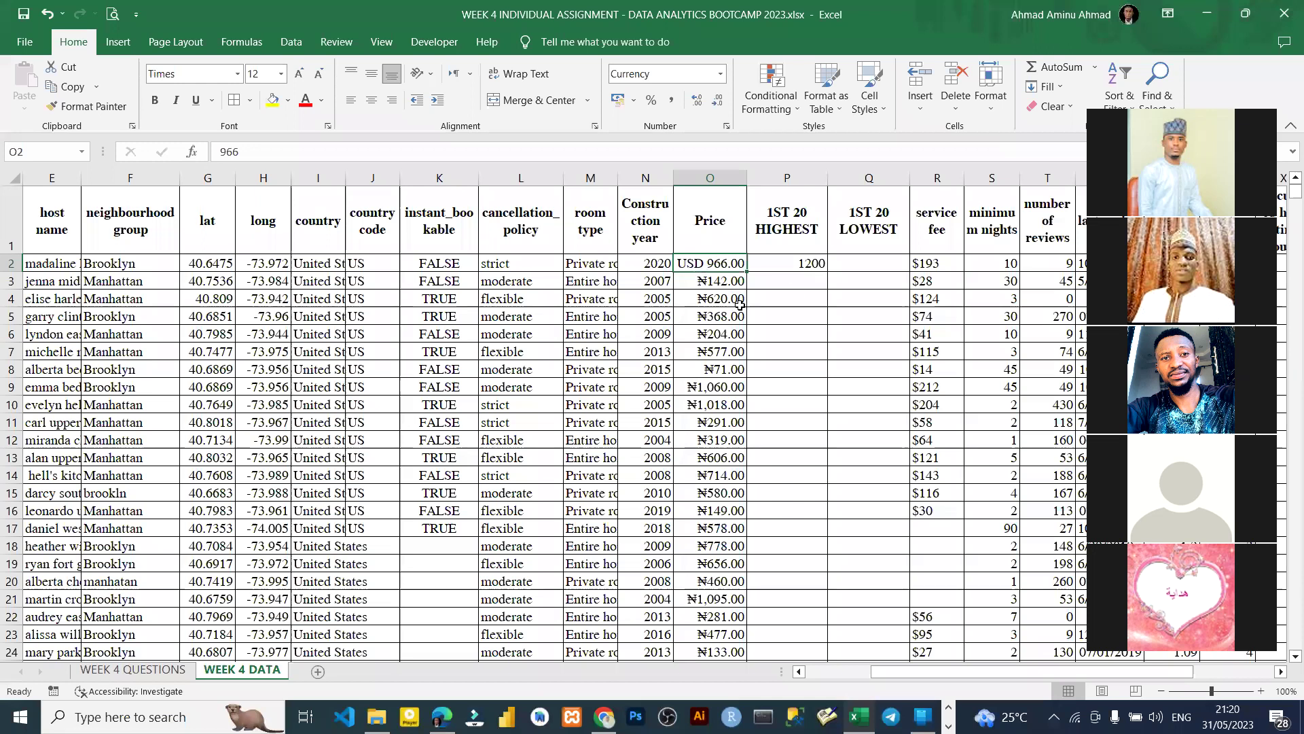
{"action": "key", "text": "ctrl+z"}
{"action": "key", "text": "ctrl+z"}
- Replace the formula in P2 with =LARGE(O2:O102600,1), taking the whole filled price range below the header
{"action": "left_click", "coordinate": [794, 259]}
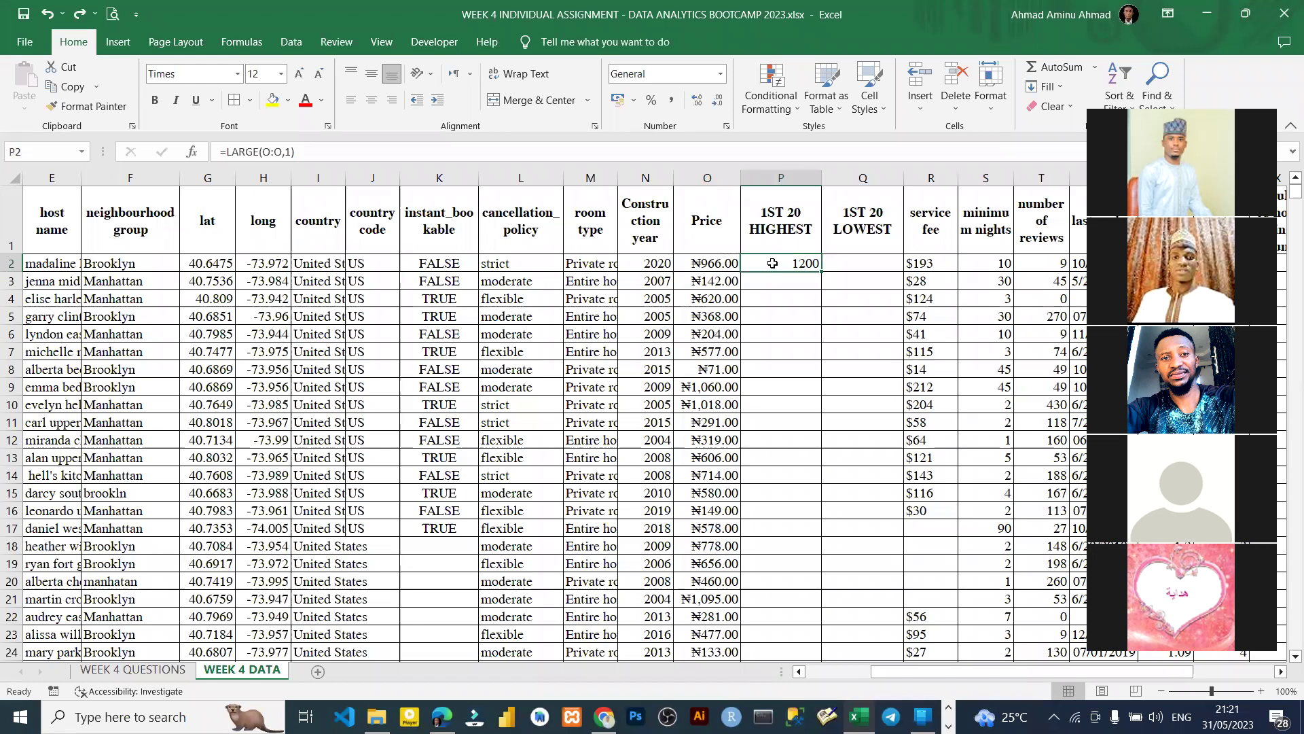
{"action": "type", "text": "="}
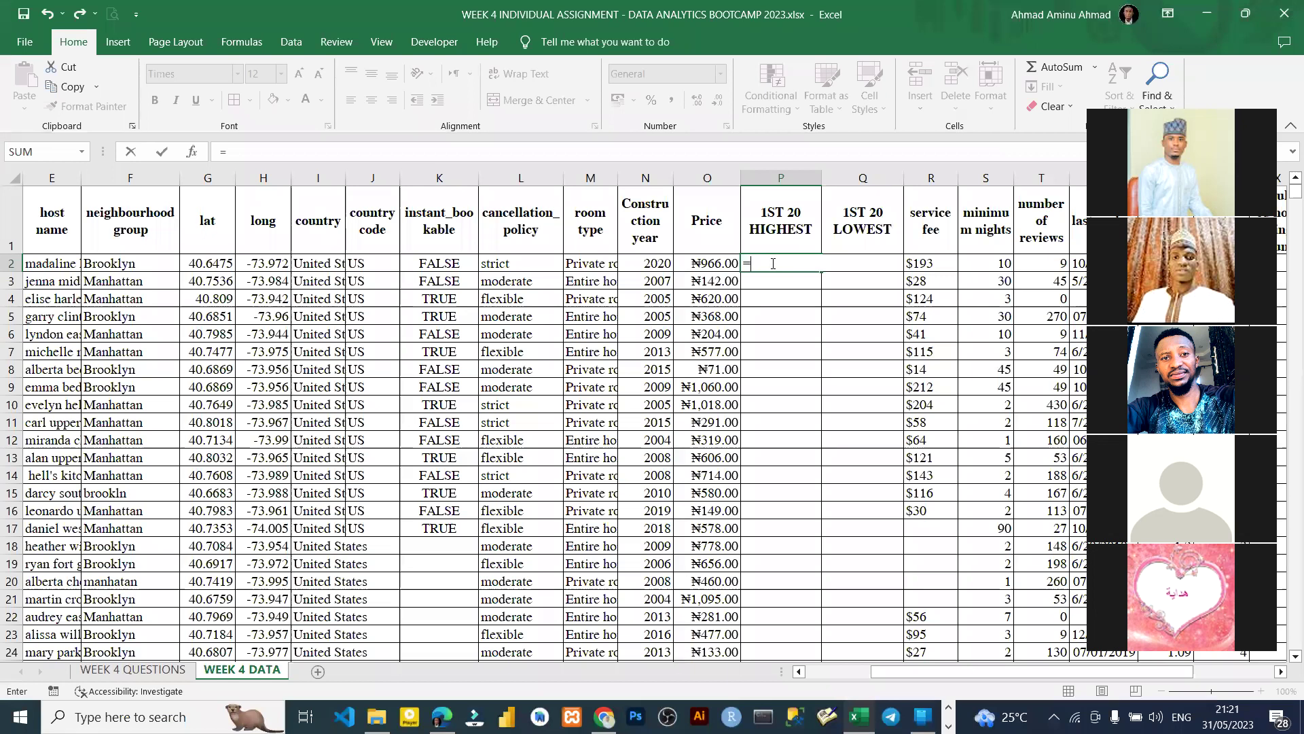
{"action": "type", "text": "large"}
{"action": "key", "text": "Tab"}
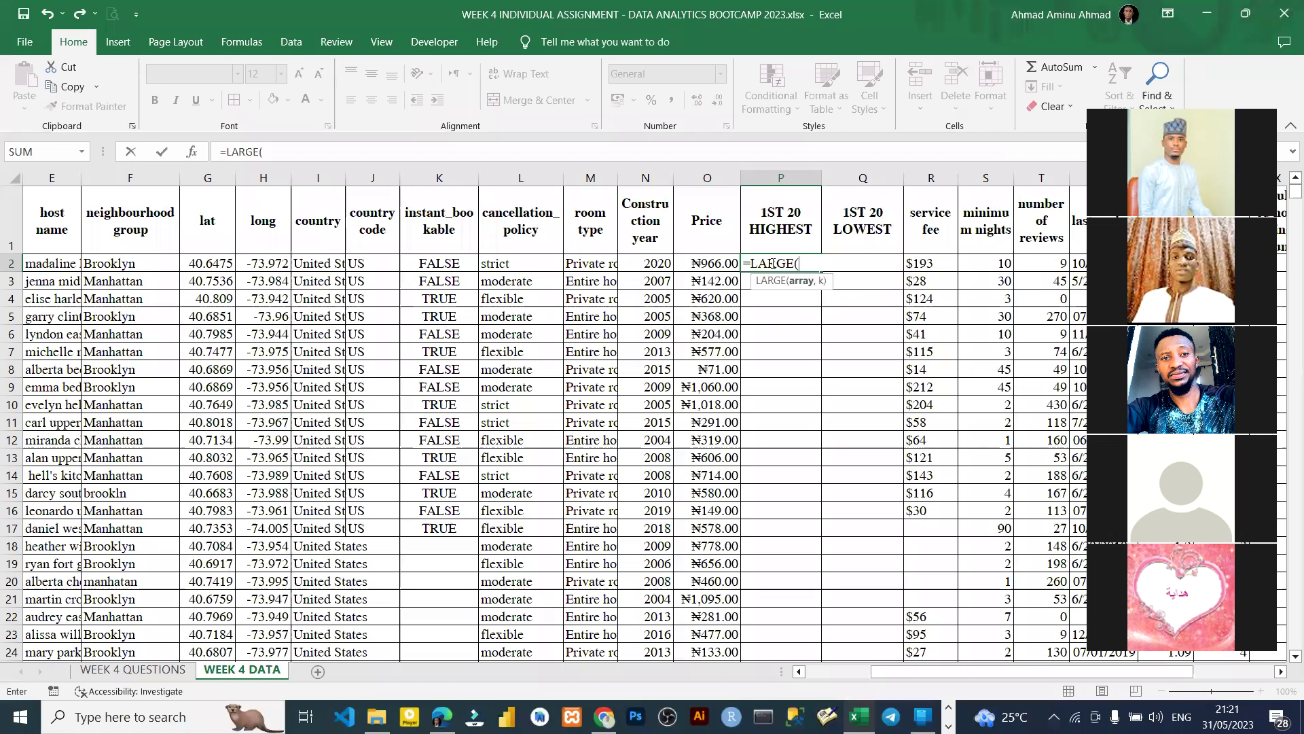
{"action": "left_click", "coordinate": [703, 261]}
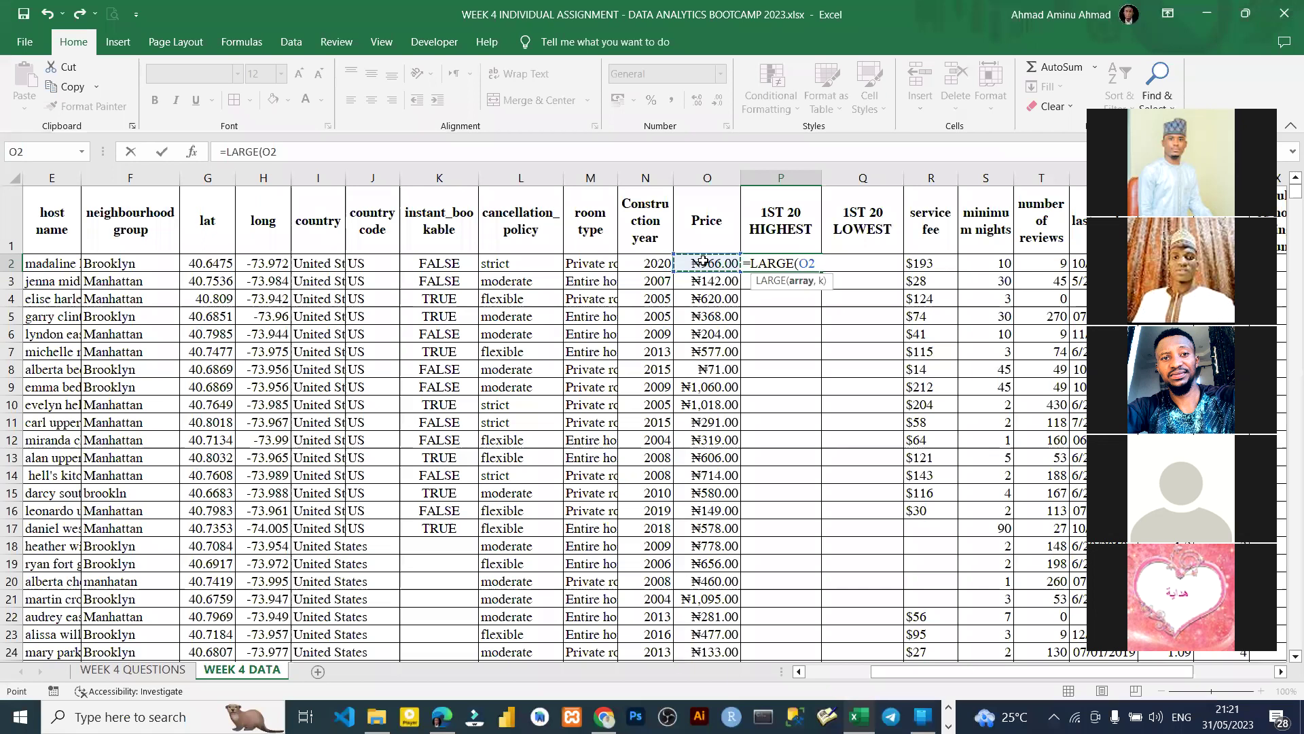
{"action": "key", "text": "ctrl+shift+Down"}
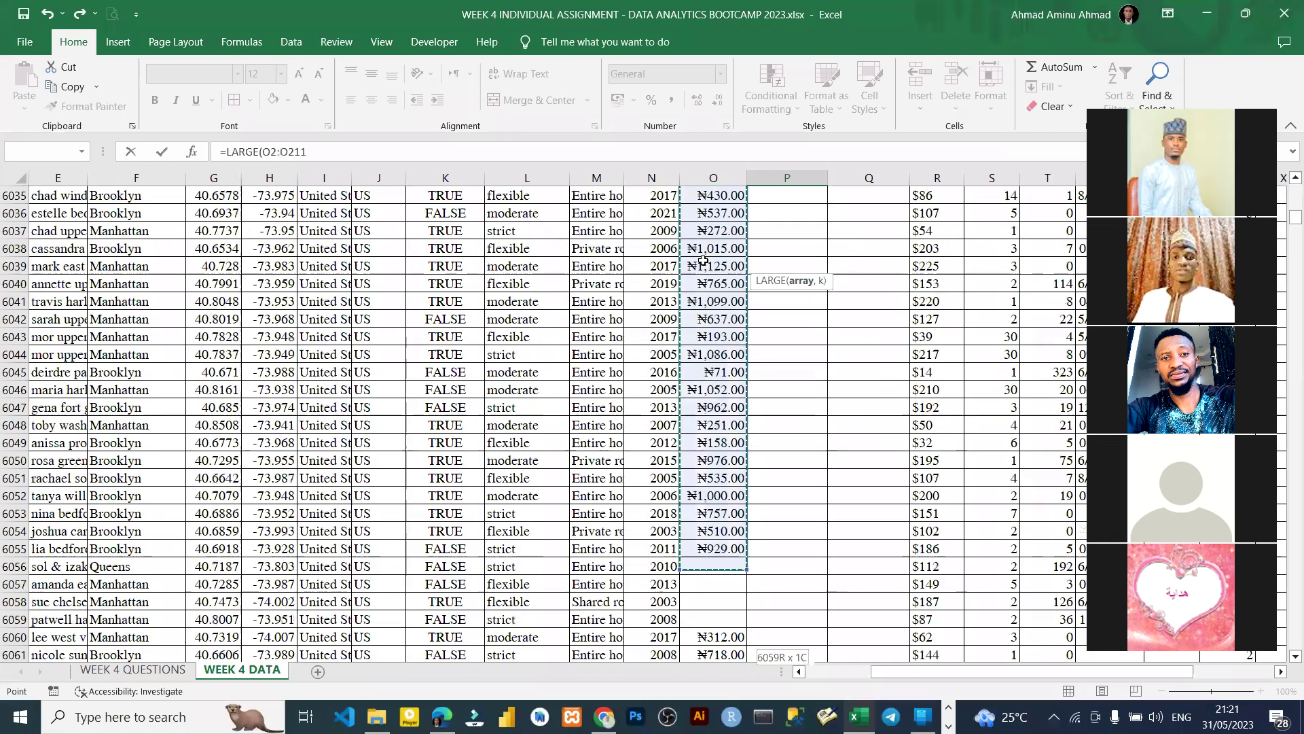
{"action": "key", "text": "ctrl+shift+Down"}
{"action": "key", "text": "ctrl+shift+Down"}
{"action": "key", "text": "ctrl+shift+Down"}
{"action": "key", "text": "ctrl+shift+Down"}
{"action": "key", "text": "ctrl+shift+Down"}
{"action": "key", "text": "ctrl+shift+Down"}
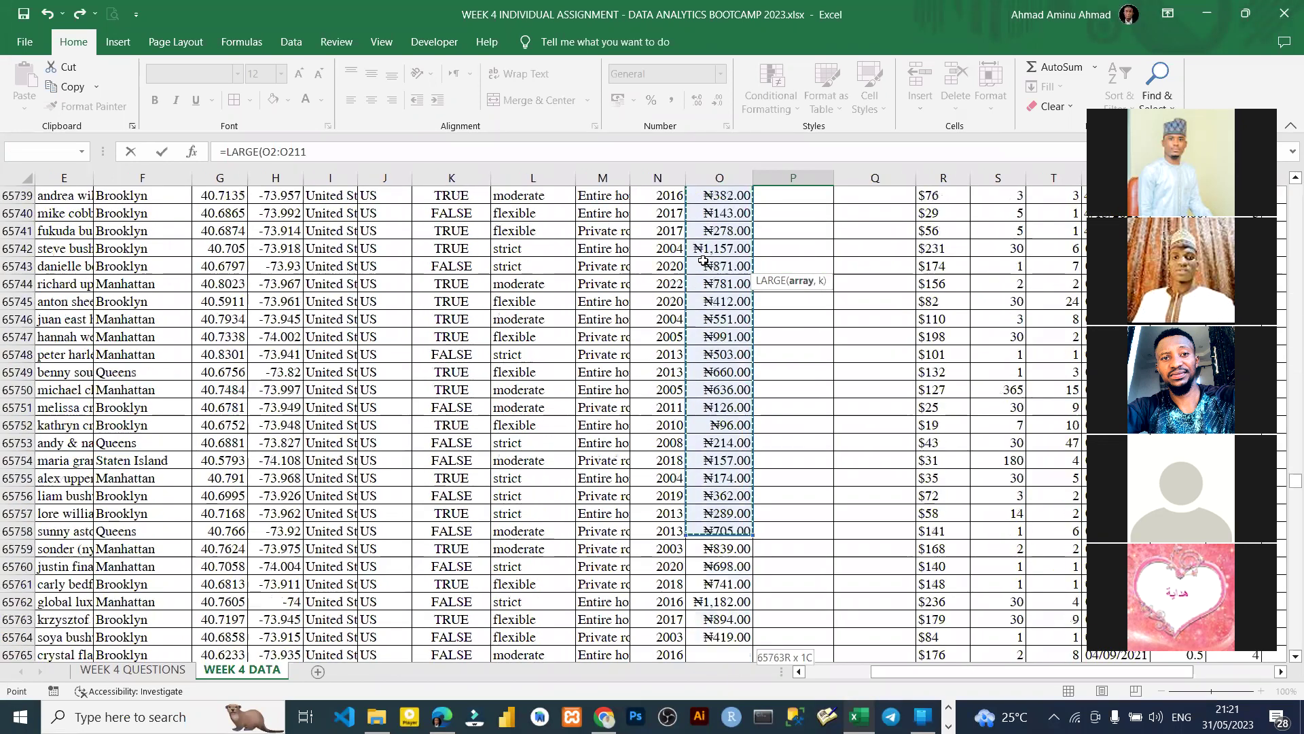
{"action": "key", "text": "ctrl+shift+Down"}
{"action": "key", "text": "ctrl+shift+Down"}
{"action": "key", "text": "ctrl+shift+Down"}
{"action": "key", "text": "ctrl+shift+Down"}
{"action": "key", "text": "ctrl+shift+Down"}
{"action": "key", "text": "ctrl+shift+Down"}
{"action": "key", "text": "ctrl+shift+Down"}
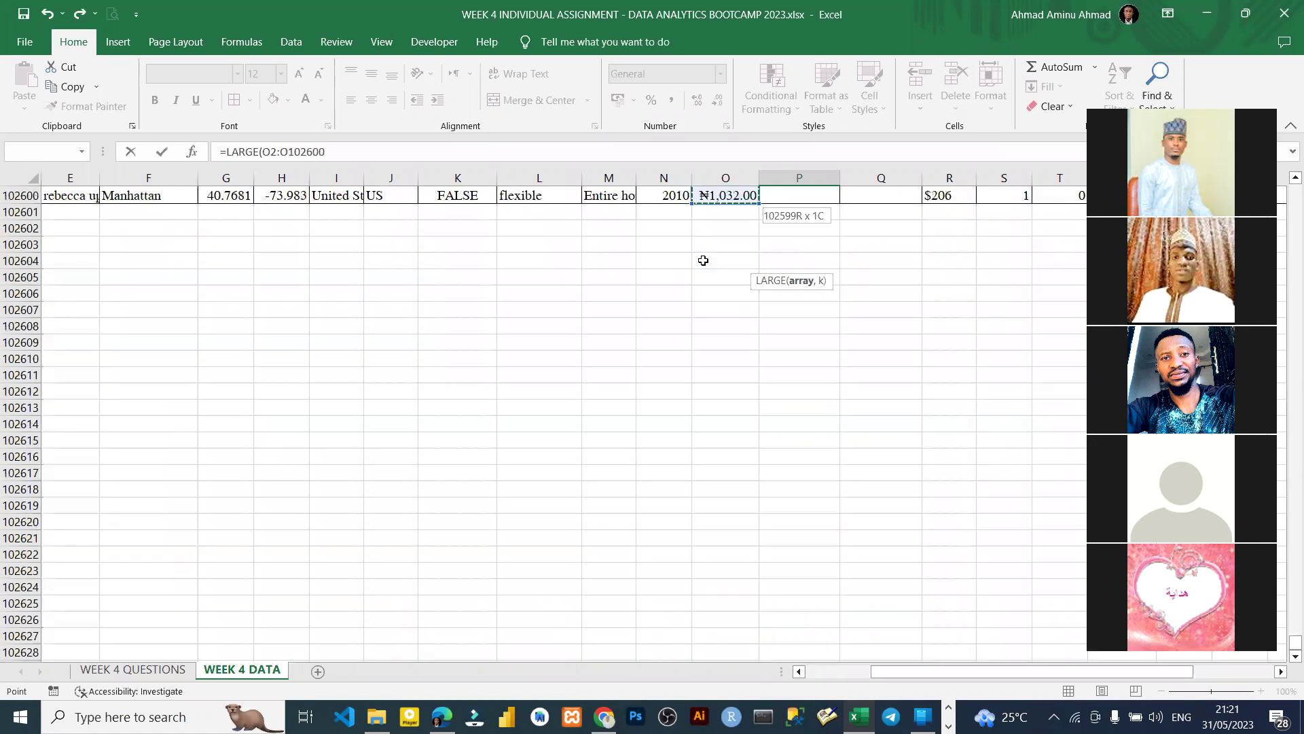
{"action": "type", "text": ",1)"}
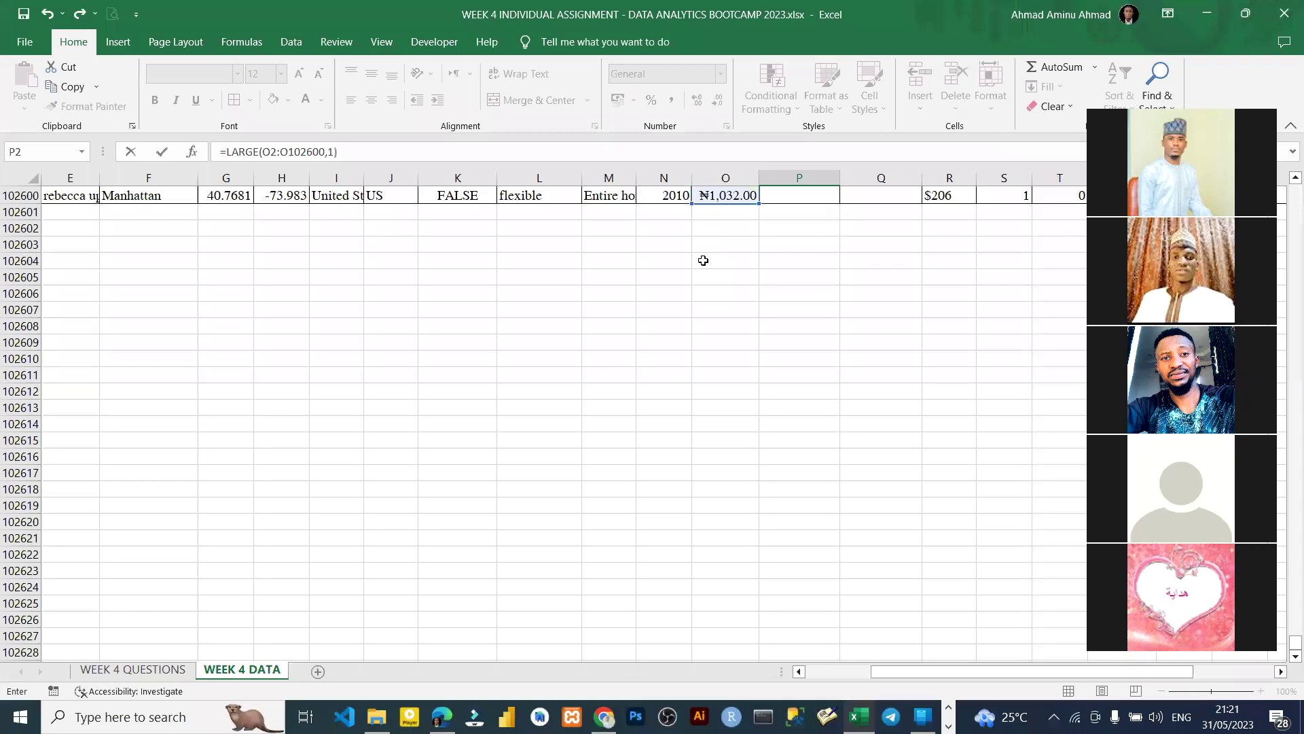
{"action": "key", "text": "Return"}
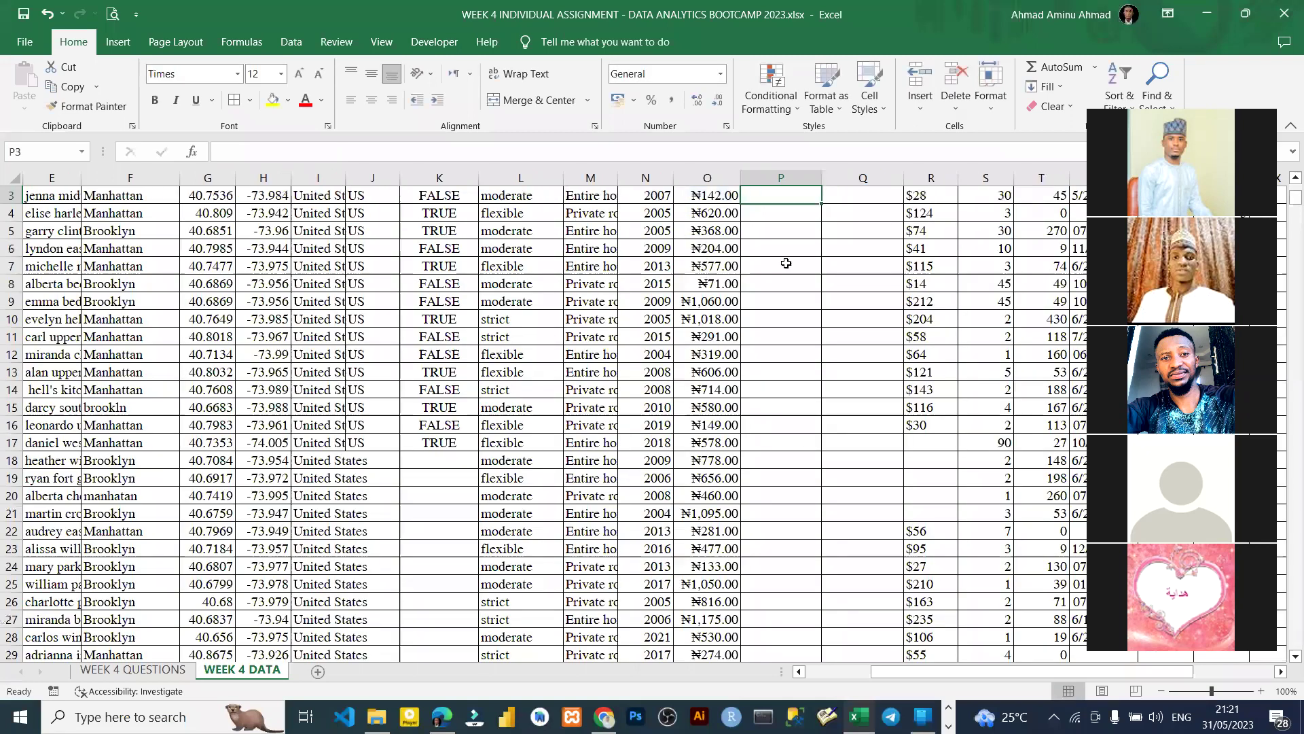
- Centre cell P2 and make the price range in its LARGE formula absolute as $O$2:$O$102600
{"action": "scroll", "coordinate": [781, 265], "scroll_direction": "up", "scroll_amount": 1}
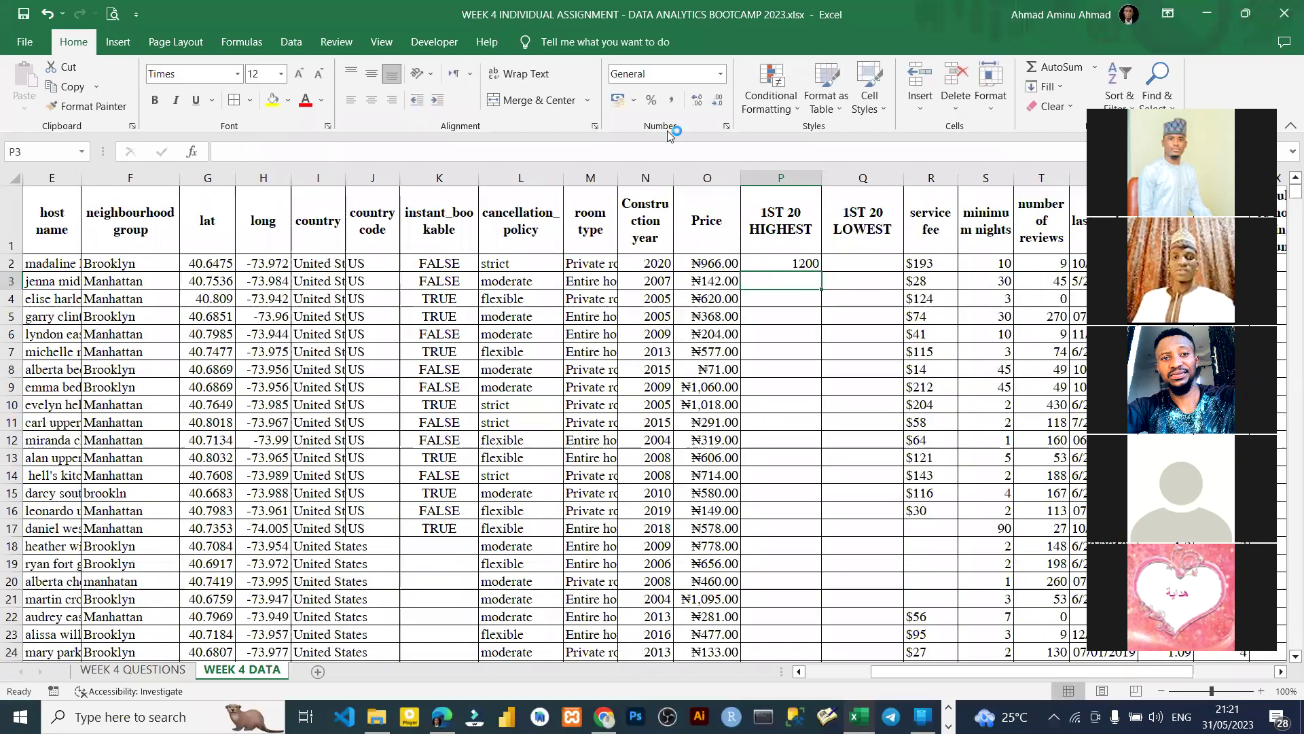
{"action": "left_click", "coordinate": [758, 262]}
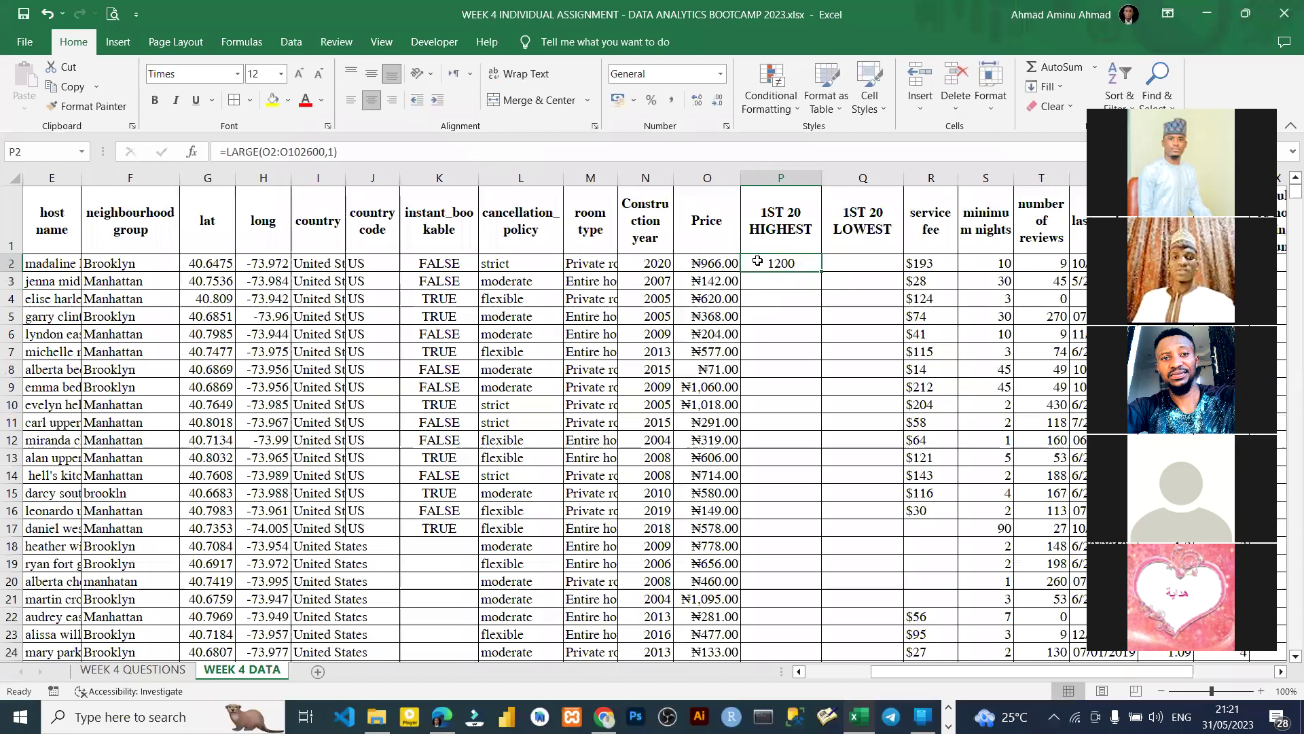
{"action": "double_click", "coordinate": [261, 155]}
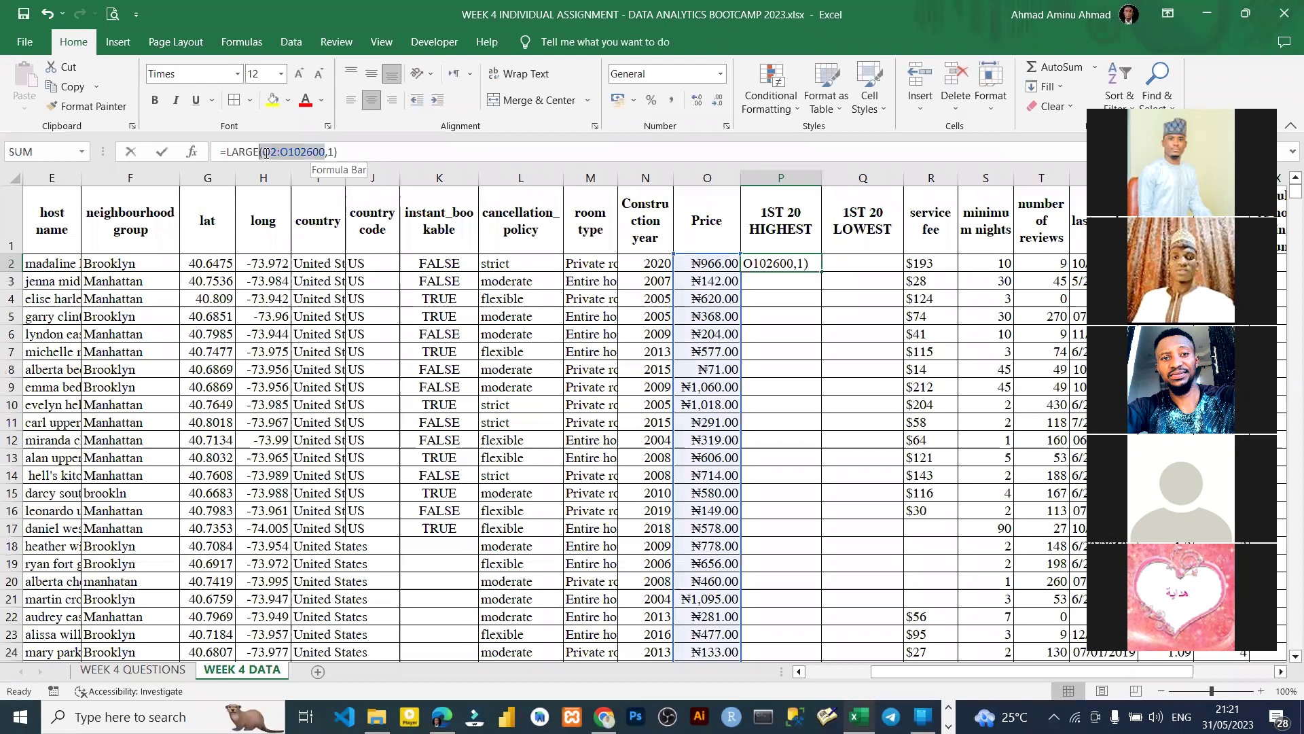
{"action": "key", "text": "Return"}
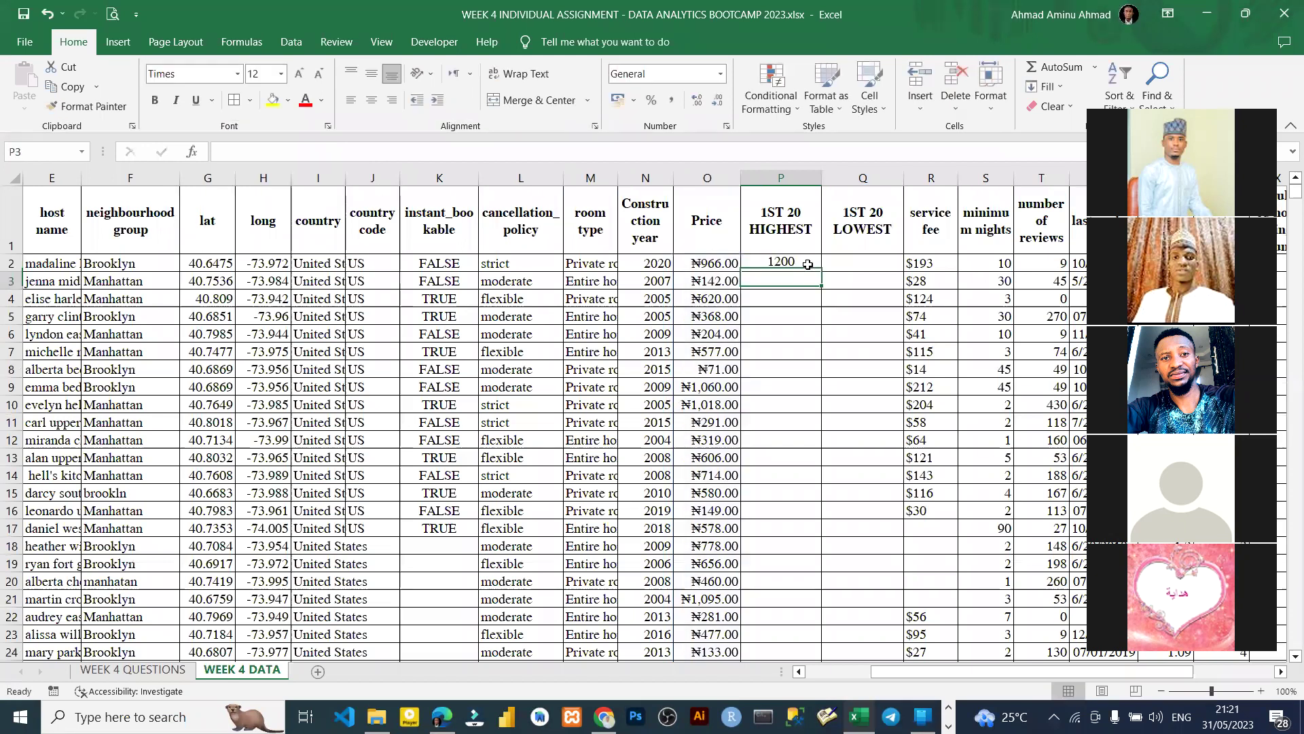
- Fill the LARGE formula from P2 down to P16 and set k to 2, 3 and 4 in P3, P4 and P5
{"action": "mouse_move", "coordinate": [820, 514]}
{"action": "left_mouse_down"}
{"action": "mouse_move", "coordinate": [837, 544]}
{"action": "mouse_move", "coordinate": [841, 529]}
{"action": "left_mouse_up"}
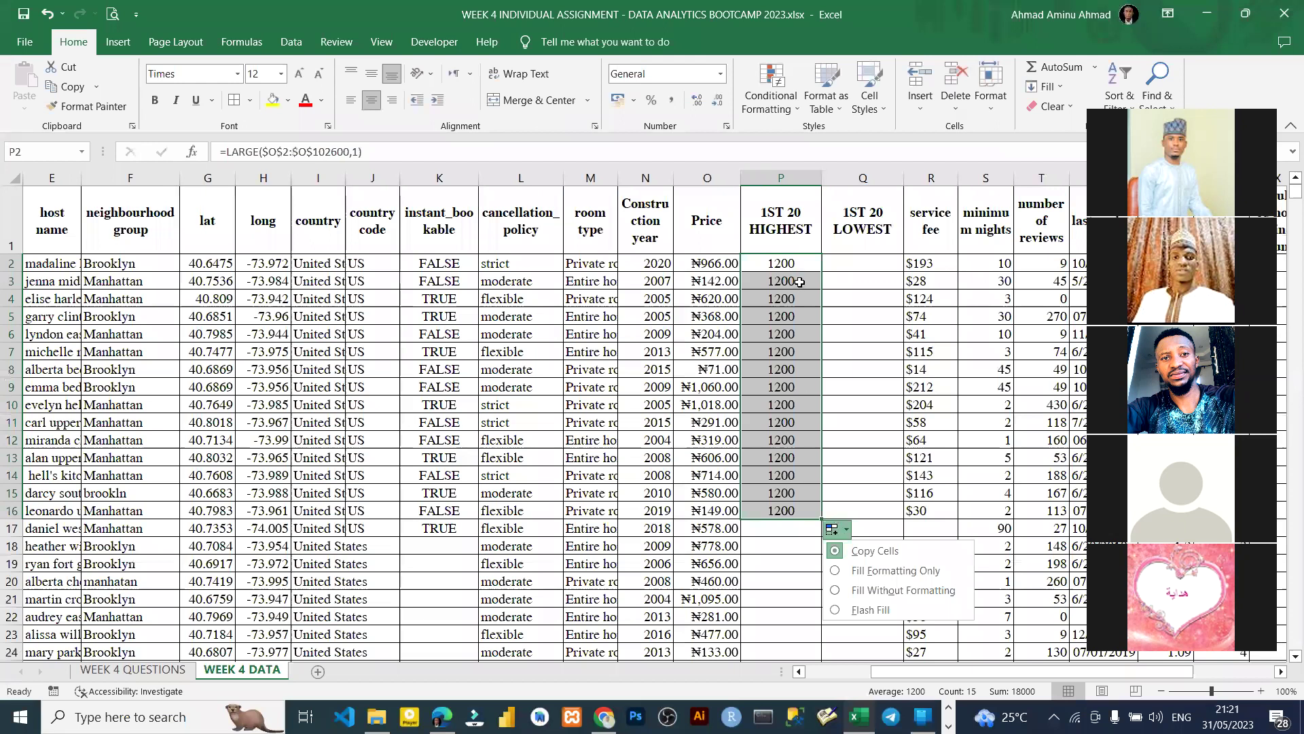
{"action": "left_click", "coordinate": [359, 154]}
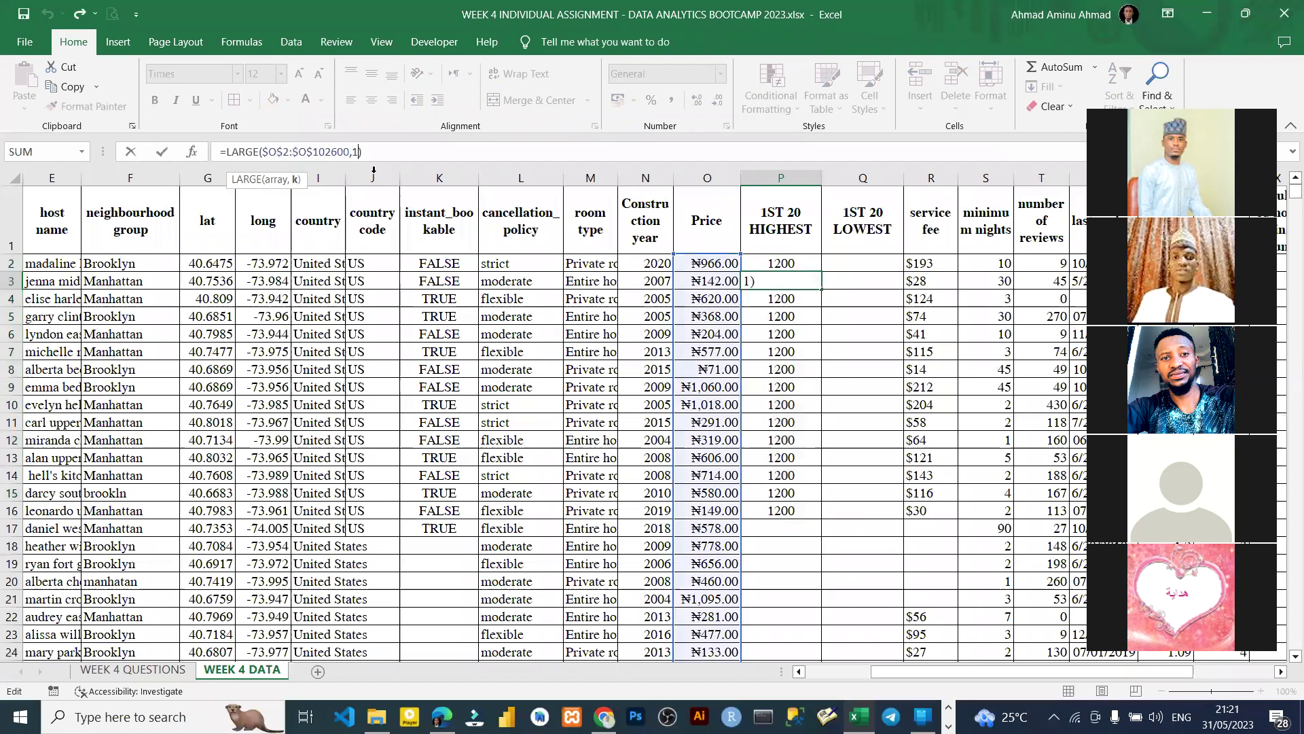
{"action": "key", "text": "Return"}
{"action": "left_click", "coordinate": [359, 152]}
{"action": "key", "text": "BackSpace"}
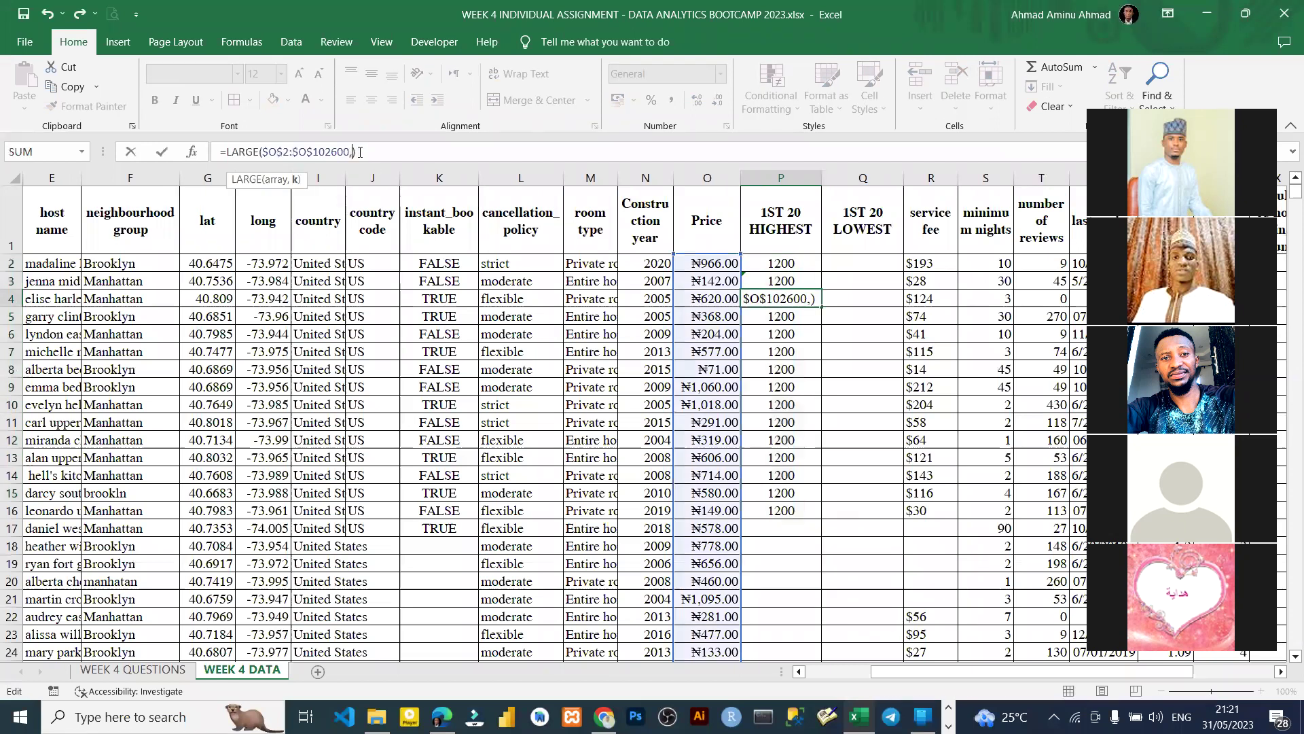
{"action": "type", "text": "1"}
{"action": "key", "text": "Return"}
{"action": "left_click", "coordinate": [357, 152]}
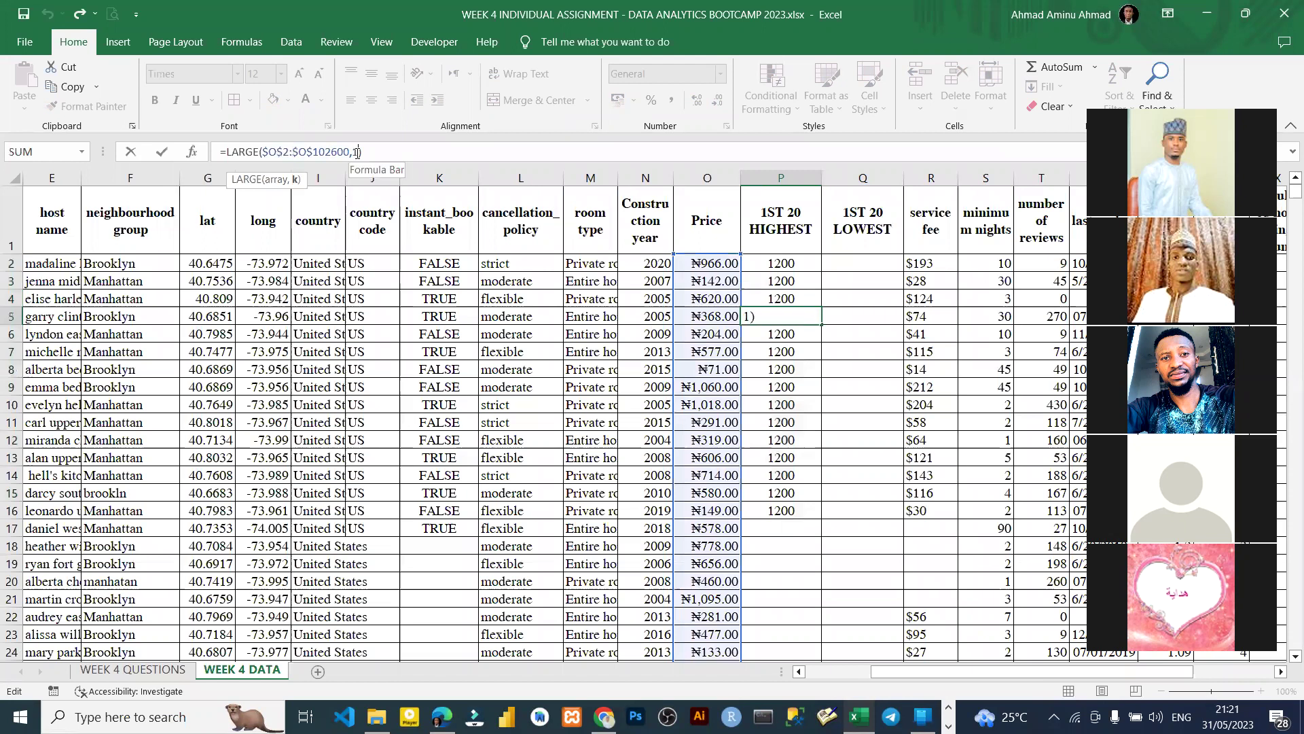
{"action": "key", "text": "Return"}
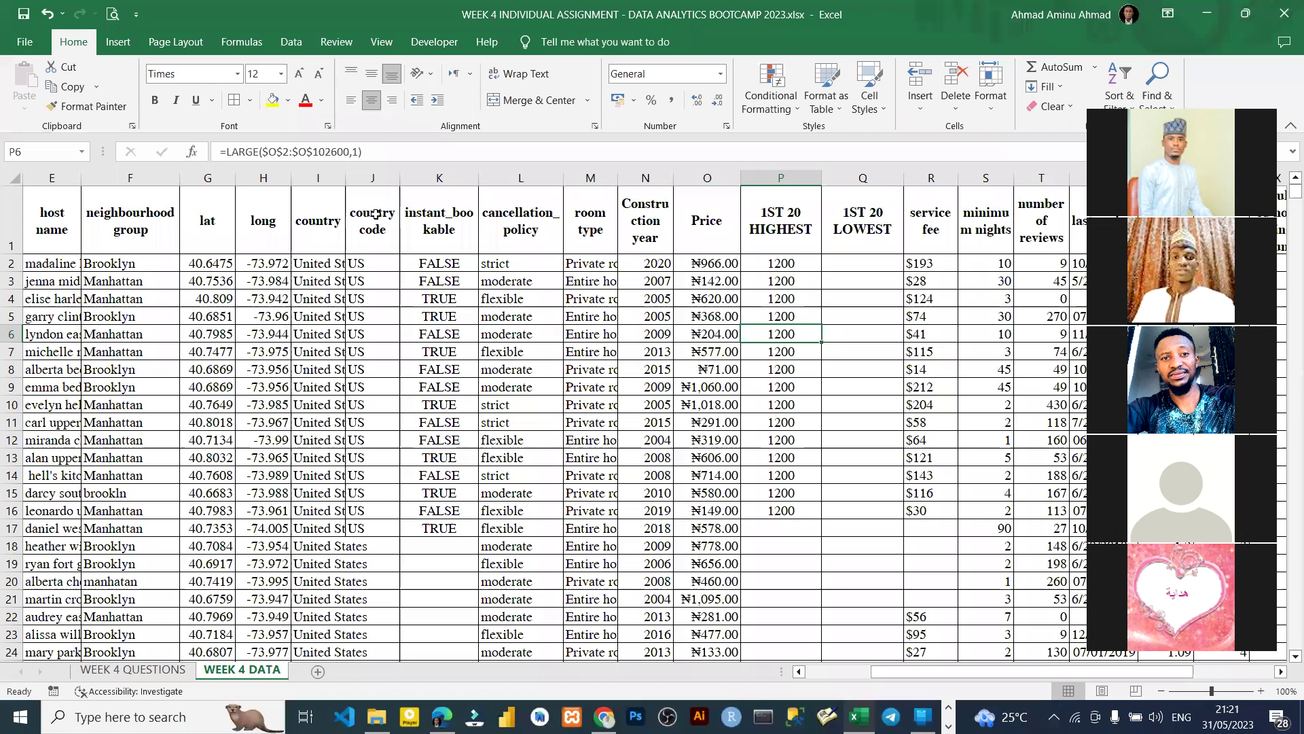
- Set k in the LARGE formulas of P6 to P10 to the consecutive ranks 5 through 9
{"action": "key", "text": "Down"}
{"action": "key", "text": "Down"}
{"action": "key", "text": "Down"}
{"action": "key", "text": "Down"}
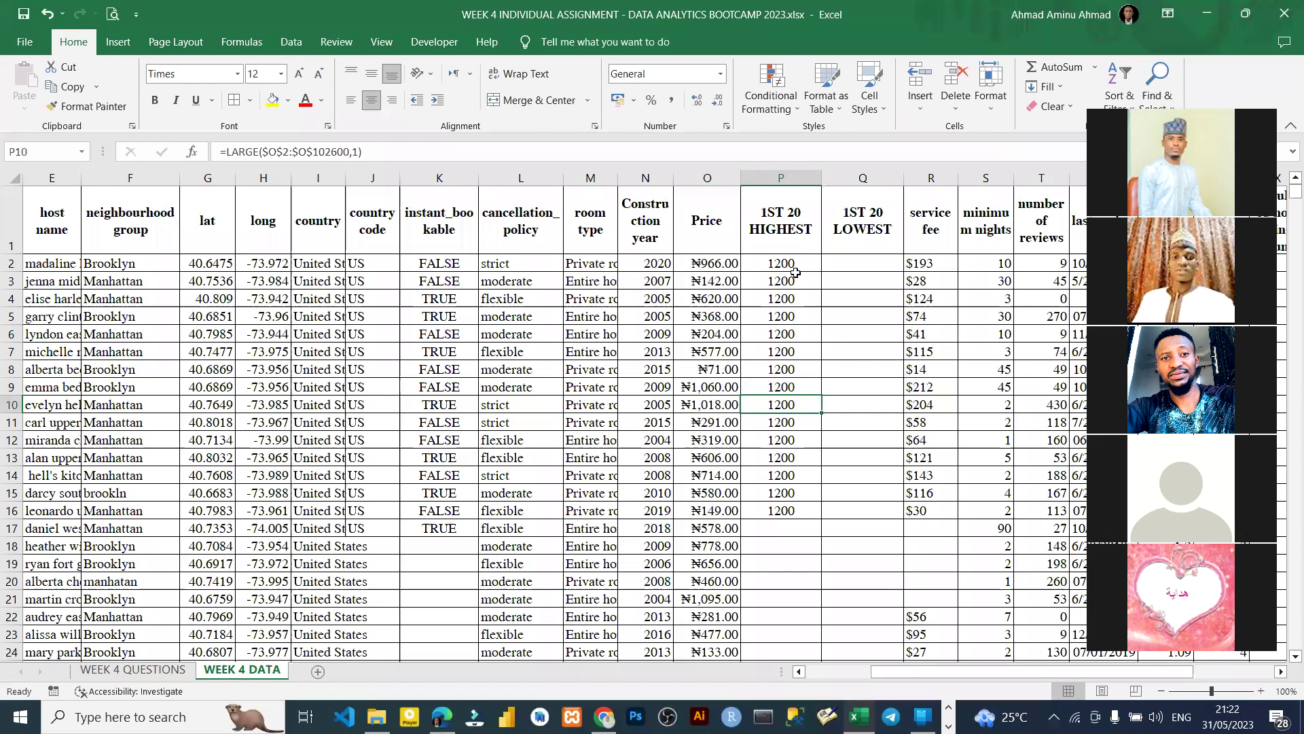
{"action": "key", "text": "Up"}
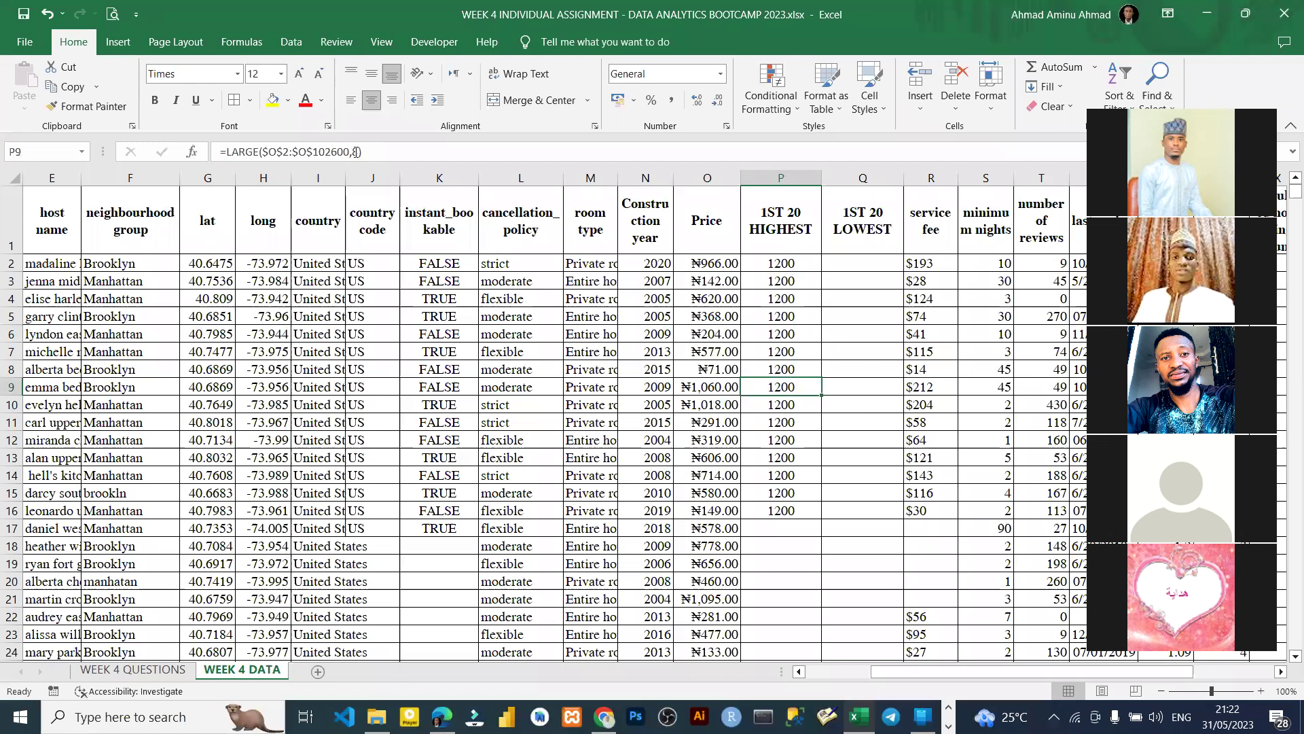
{"action": "left_click", "coordinate": [789, 364]}
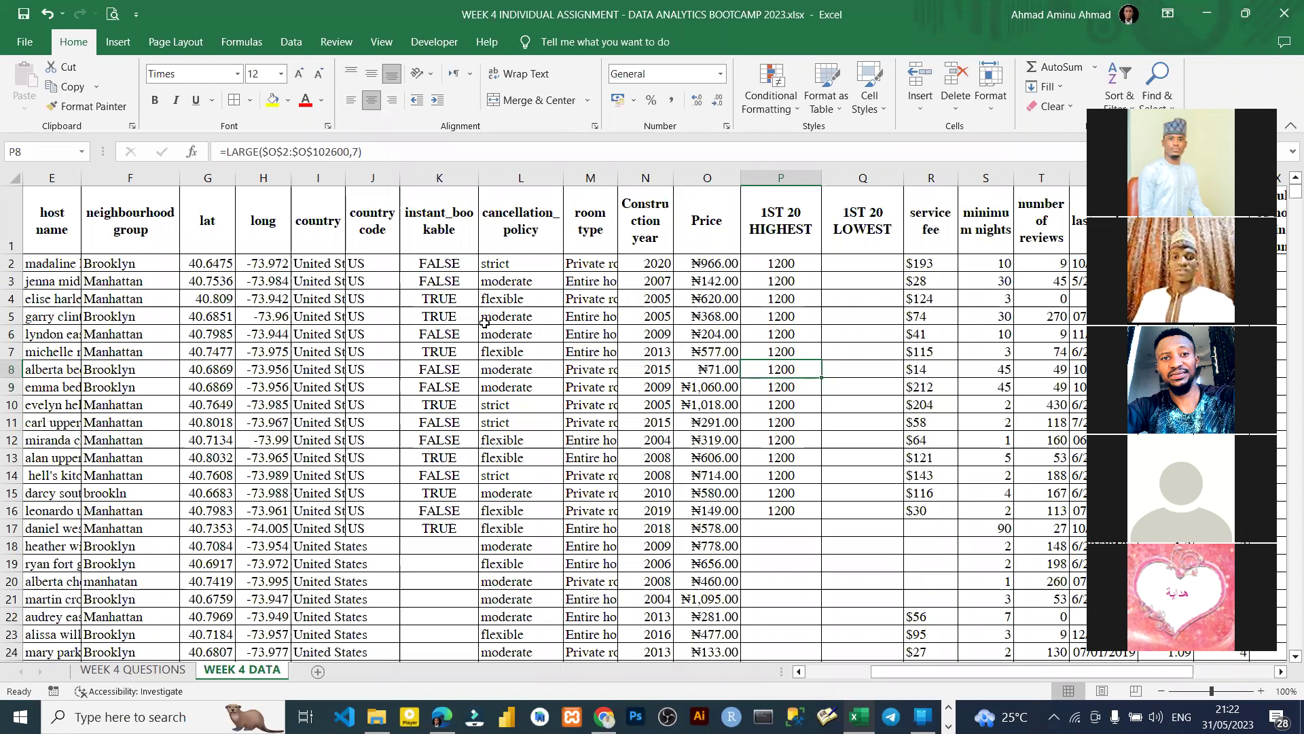
{"action": "key", "text": "Down"}
{"action": "key", "text": "Down"}
{"action": "key", "text": "Down"}
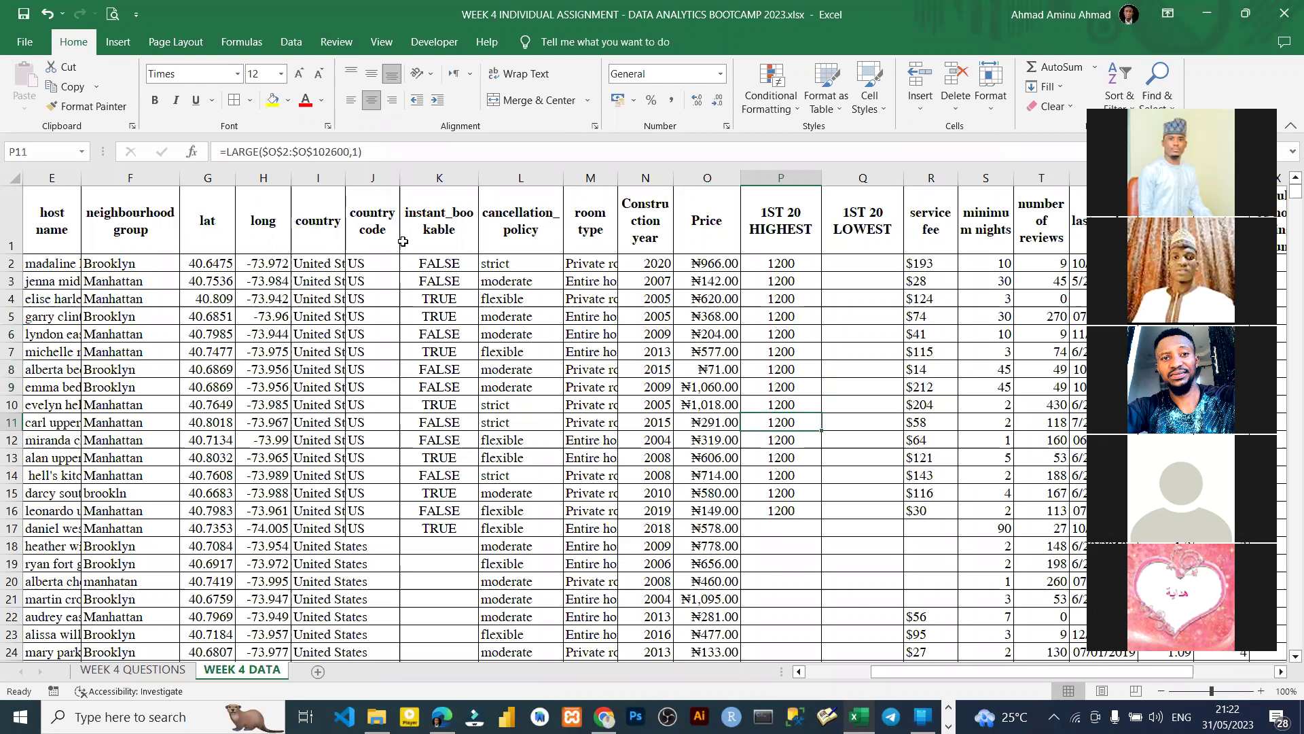
- Set k in the LARGE formulas of P11 to P16 to the consecutive ranks 10 through 15
{"action": "key", "text": "F2"}
{"action": "key", "text": "Left"}
{"action": "key", "text": "BackSpace"}
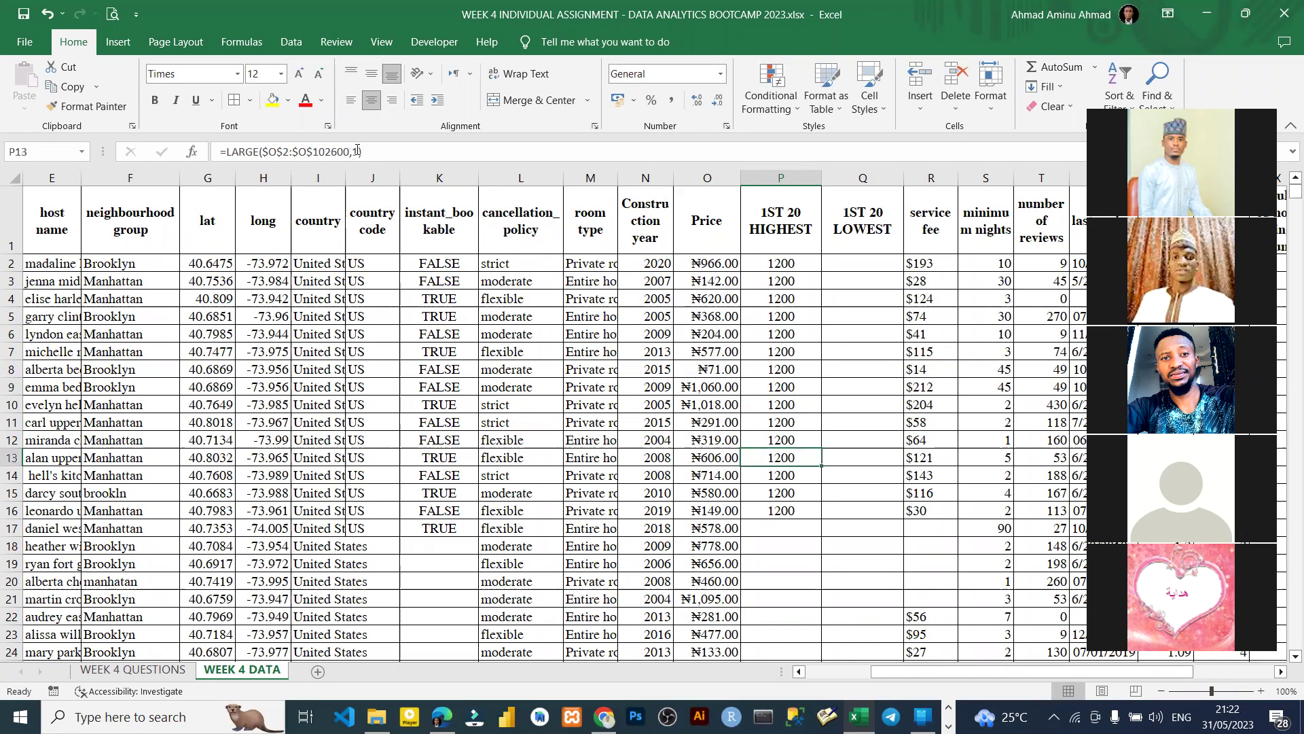
{"action": "key", "text": "Down"}
{"action": "key", "text": "Down"}
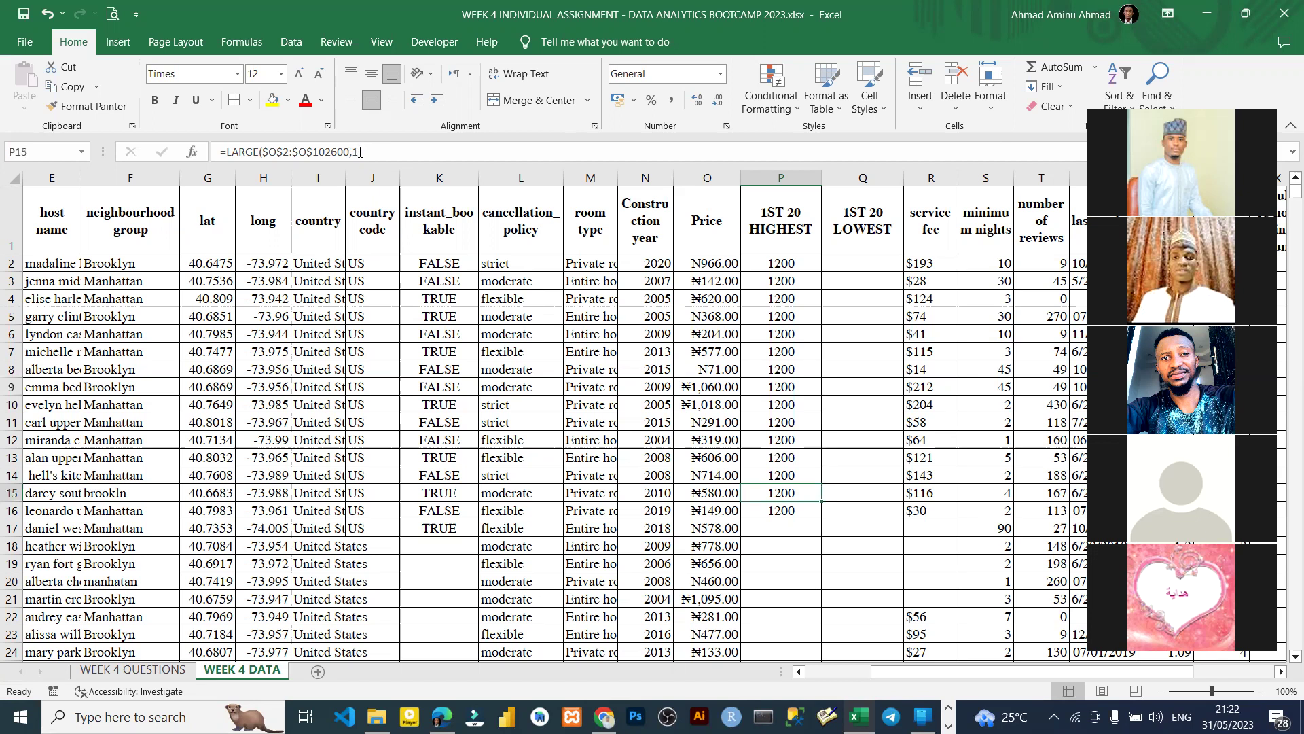
{"action": "key", "text": "Down"}
{"action": "left_click", "coordinate": [360, 151]}
{"action": "key", "text": "Return"}
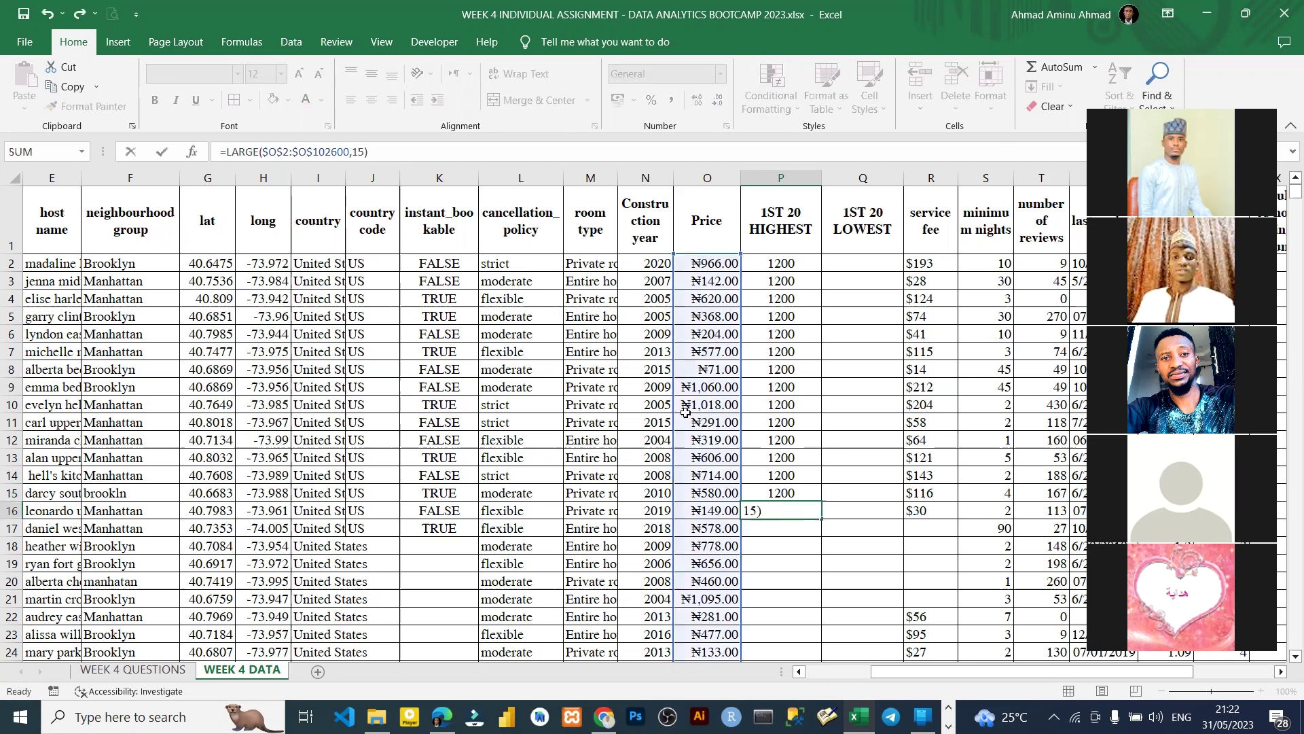
- Fill the LARGE formula from P16 down to P20 and set k in P17 to 16
{"action": "left_click", "coordinate": [802, 511]}
{"action": "left_click_drag", "start_coordinate": [821, 528], "coordinate": [813, 593]}
{"action": "left_click", "coordinate": [790, 522]}
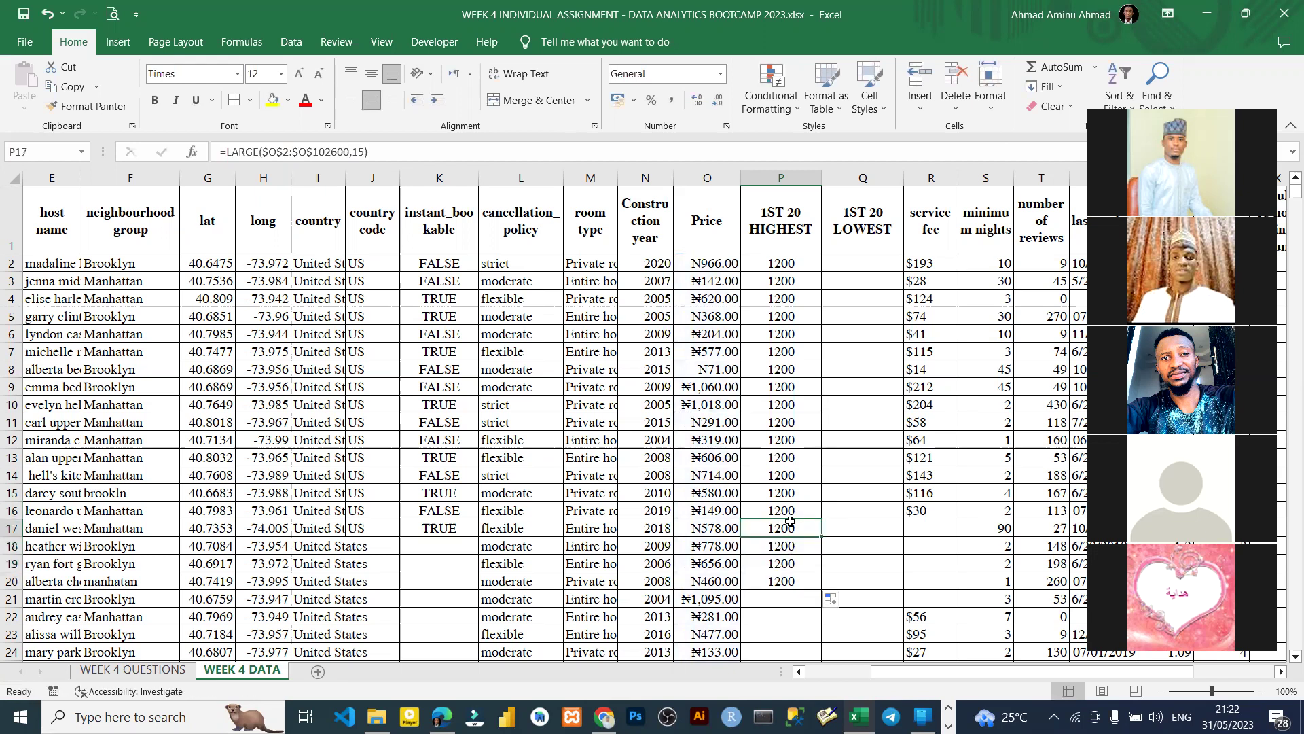
{"action": "left_click", "coordinate": [365, 153]}
{"action": "key", "text": "BackSpace"}
{"action": "type", "text": "6"}
{"action": "key", "text": "Return"}
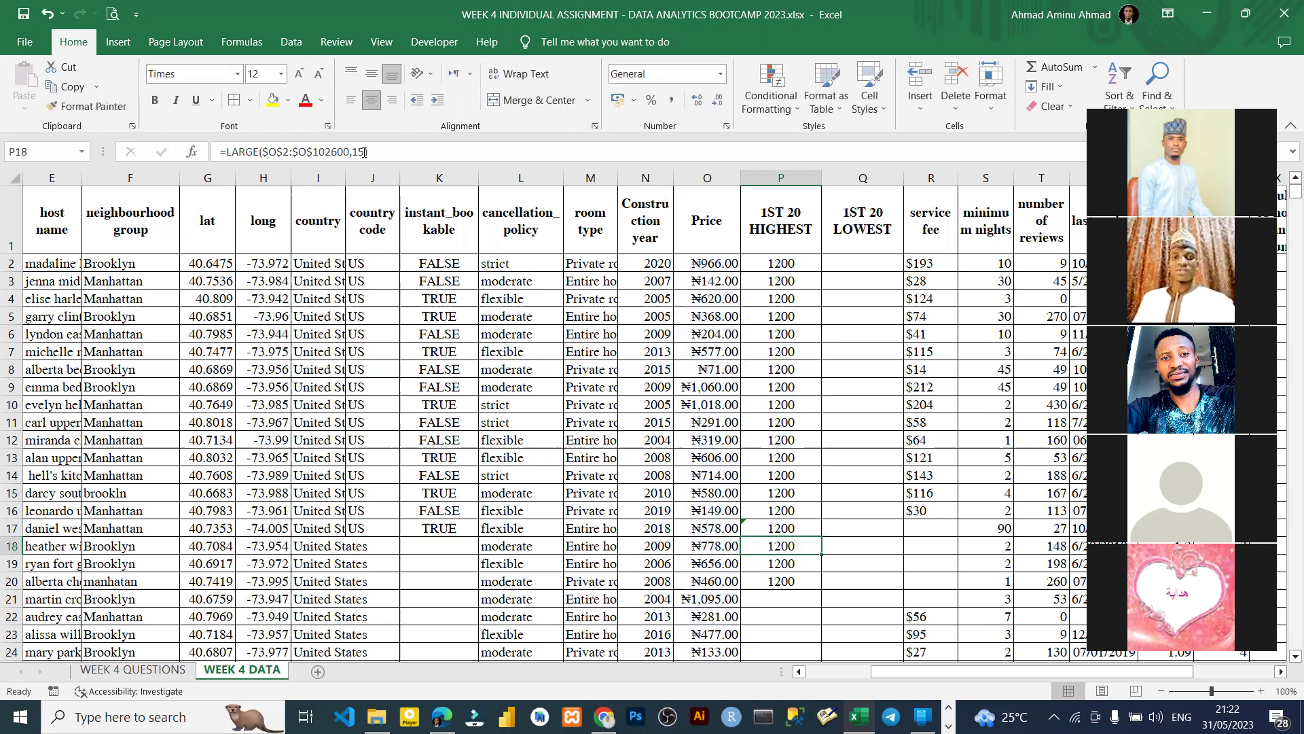
- Set k in the LARGE formulas of P18, P19 and P20 to 17, 18 and 19
{"action": "left_click", "coordinate": [365, 153]}
{"action": "key", "text": "Return"}
{"action": "left_click", "coordinate": [365, 153]}
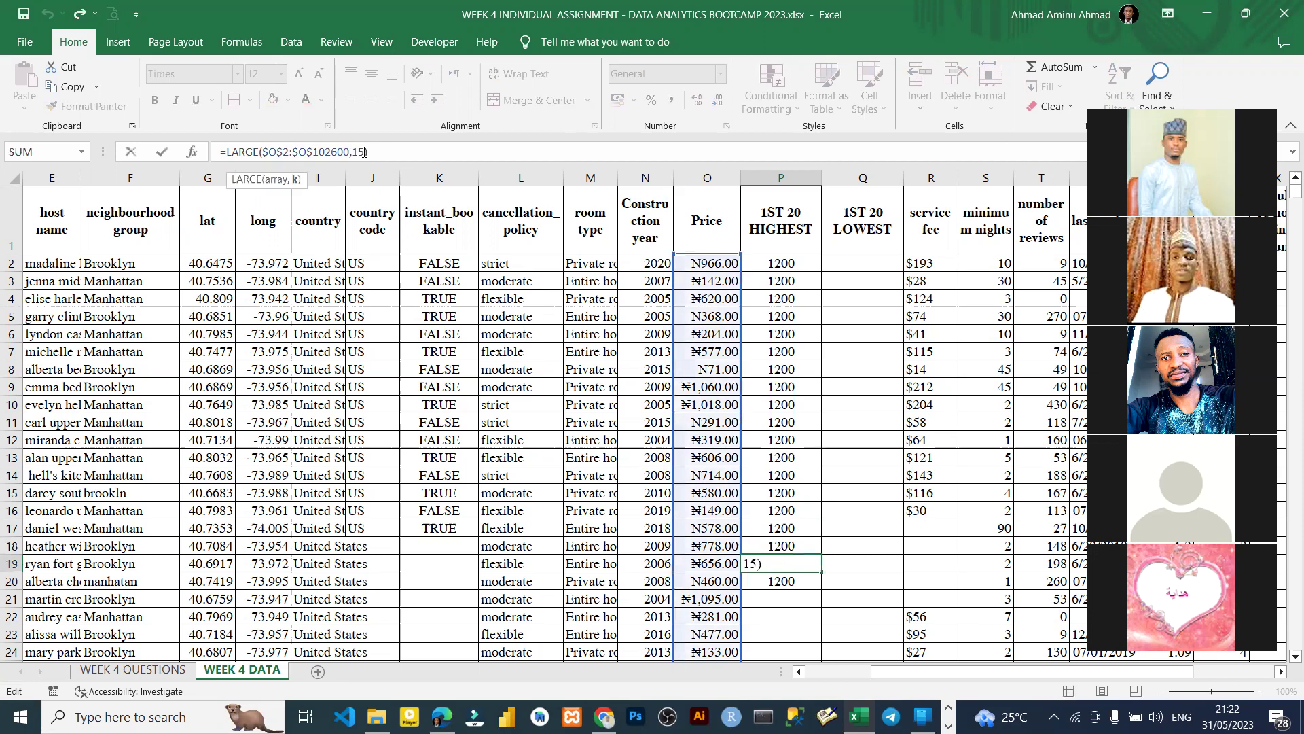
{"action": "key", "text": "Return"}
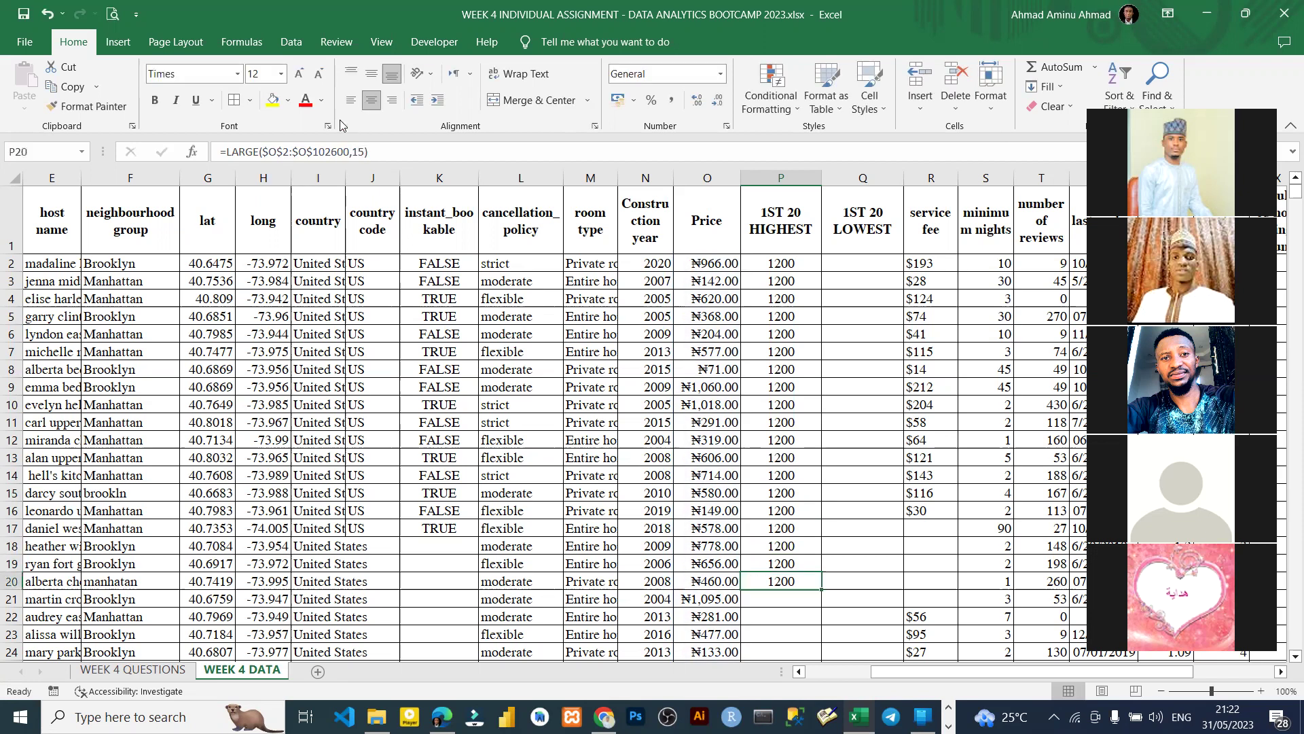
{"action": "left_click", "coordinate": [360, 152]}
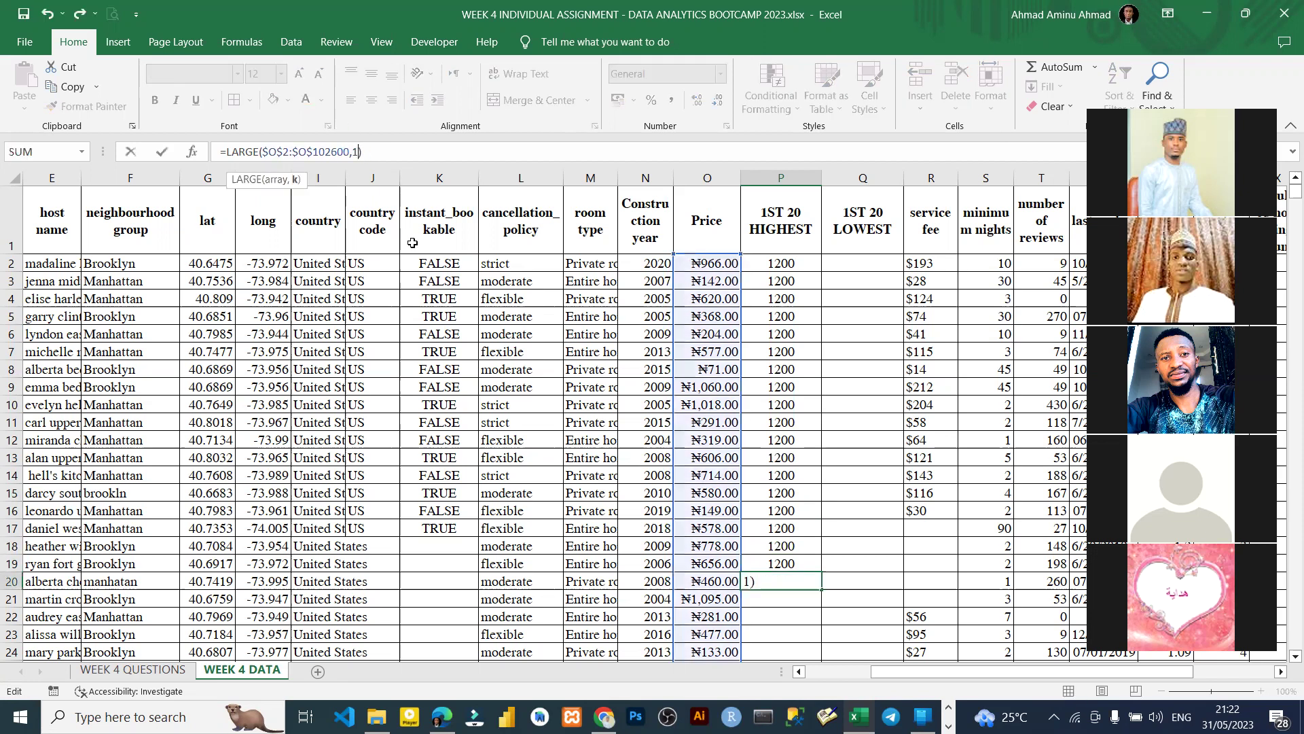
{"action": "key", "text": "Return"}
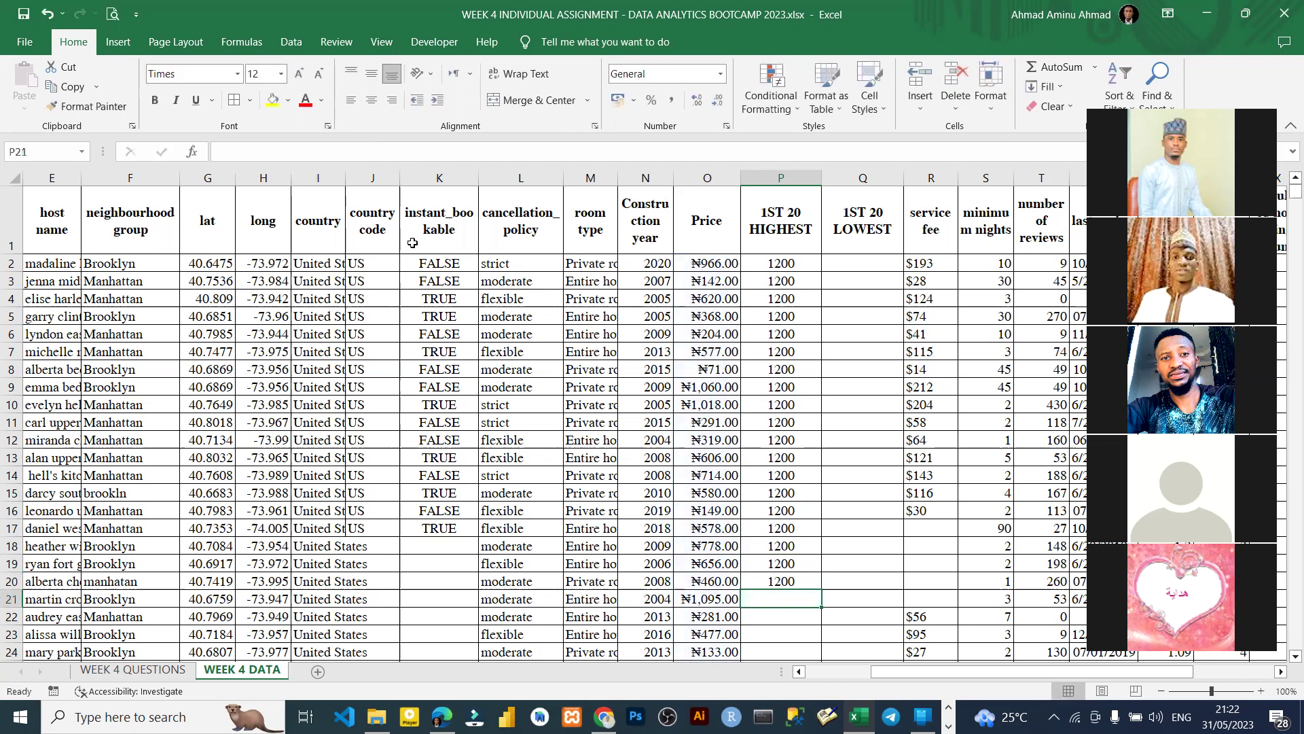
- Fill the LARGE formula from P20 into P21 and set its k to 20
{"action": "left_click", "coordinate": [818, 587]}
{"action": "left_click_drag", "start_coordinate": [821, 589], "coordinate": [820, 606]}
{"action": "left_click", "coordinate": [363, 152]}
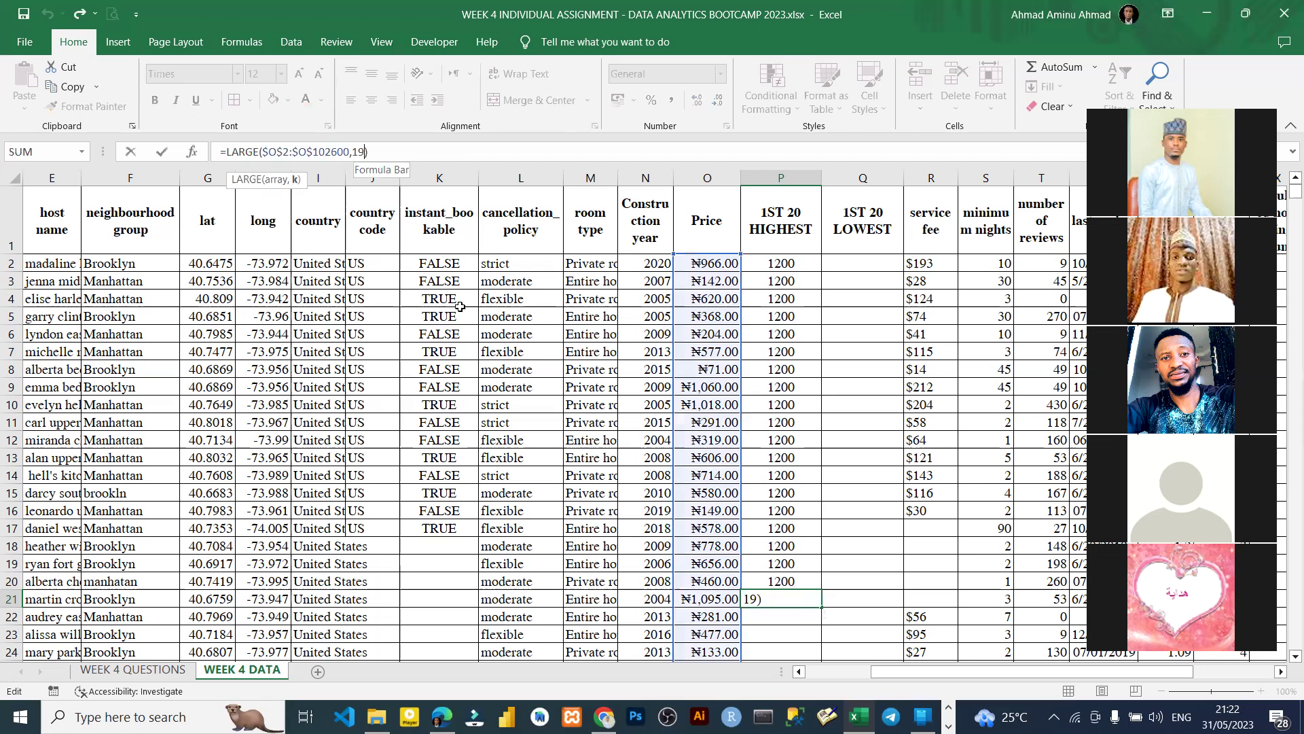
{"action": "key", "text": "BackSpace"}
{"action": "key", "text": "BackSpace"}
{"action": "type", "text": "20"}
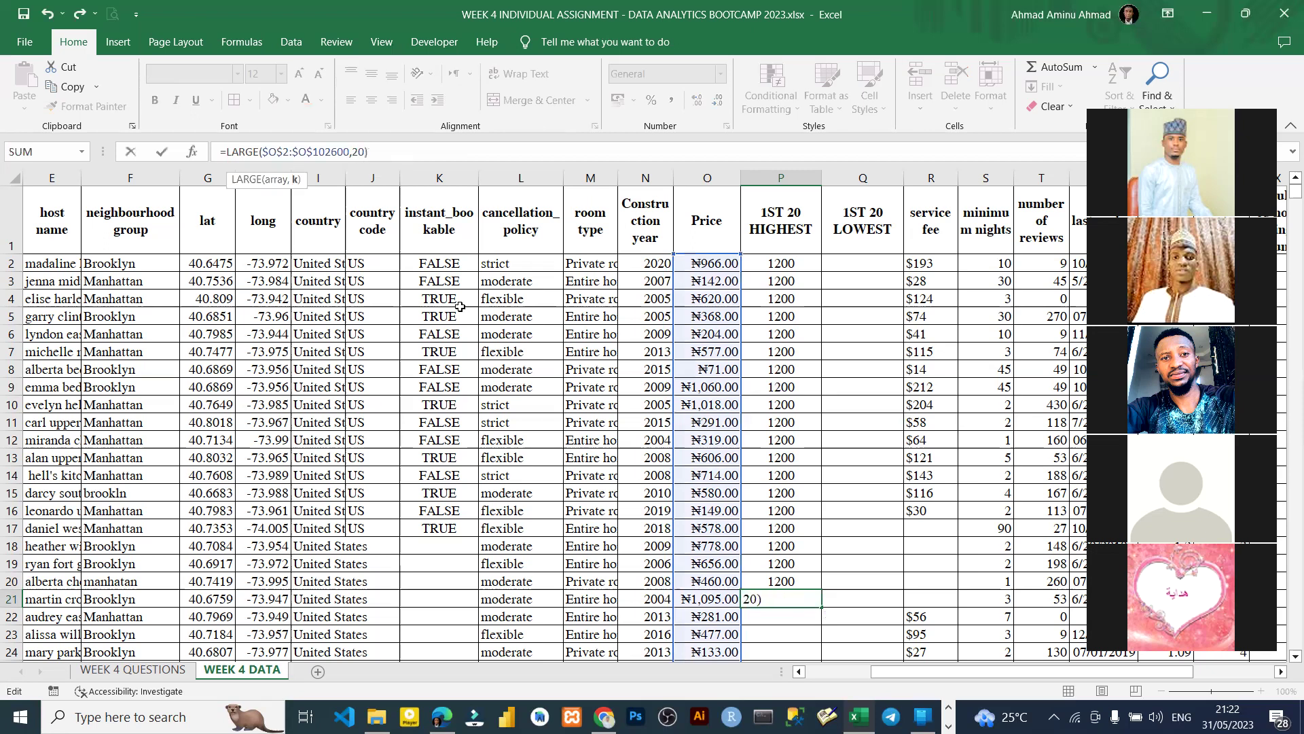
{"action": "key", "text": "Return"}
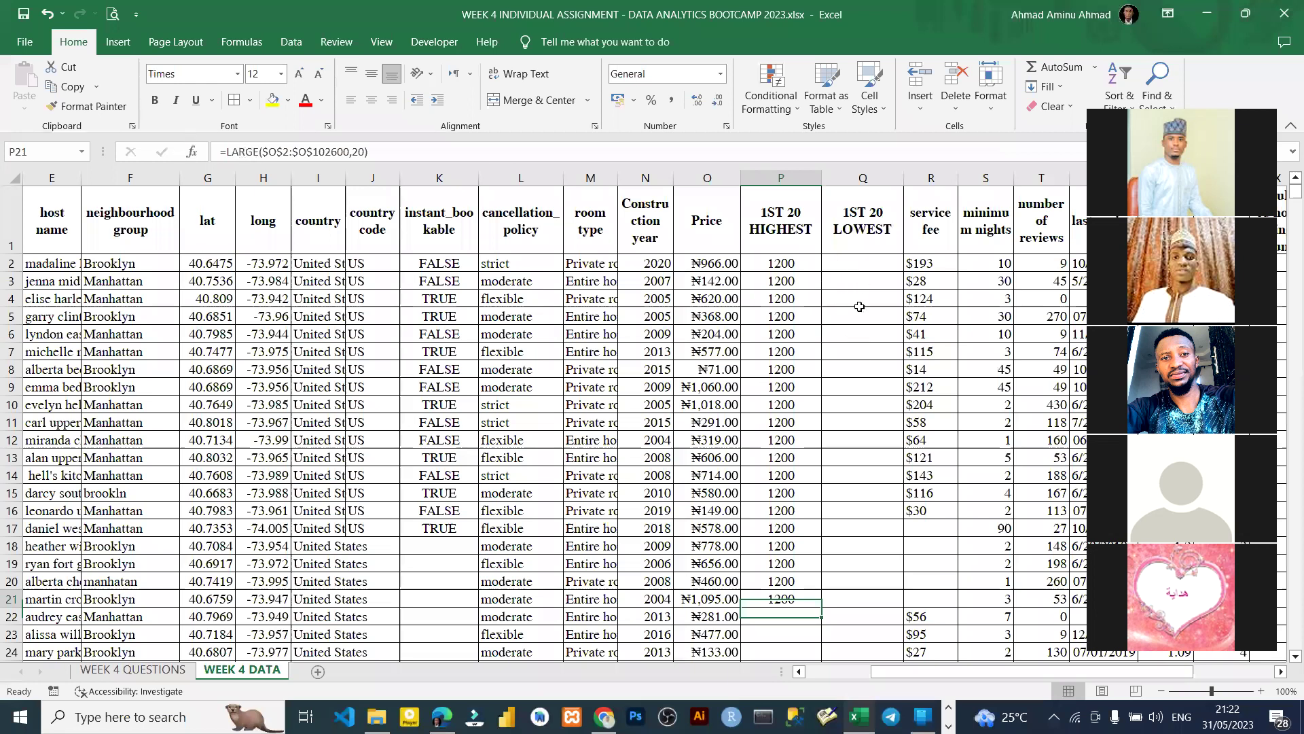
- Copy the LARGE formulas from P2:P21 into Q2:Q21 under the 1ST 20 LOWEST header
{"action": "key", "text": "ctrl+c"}
{"action": "key", "text": "ctrl+v"}
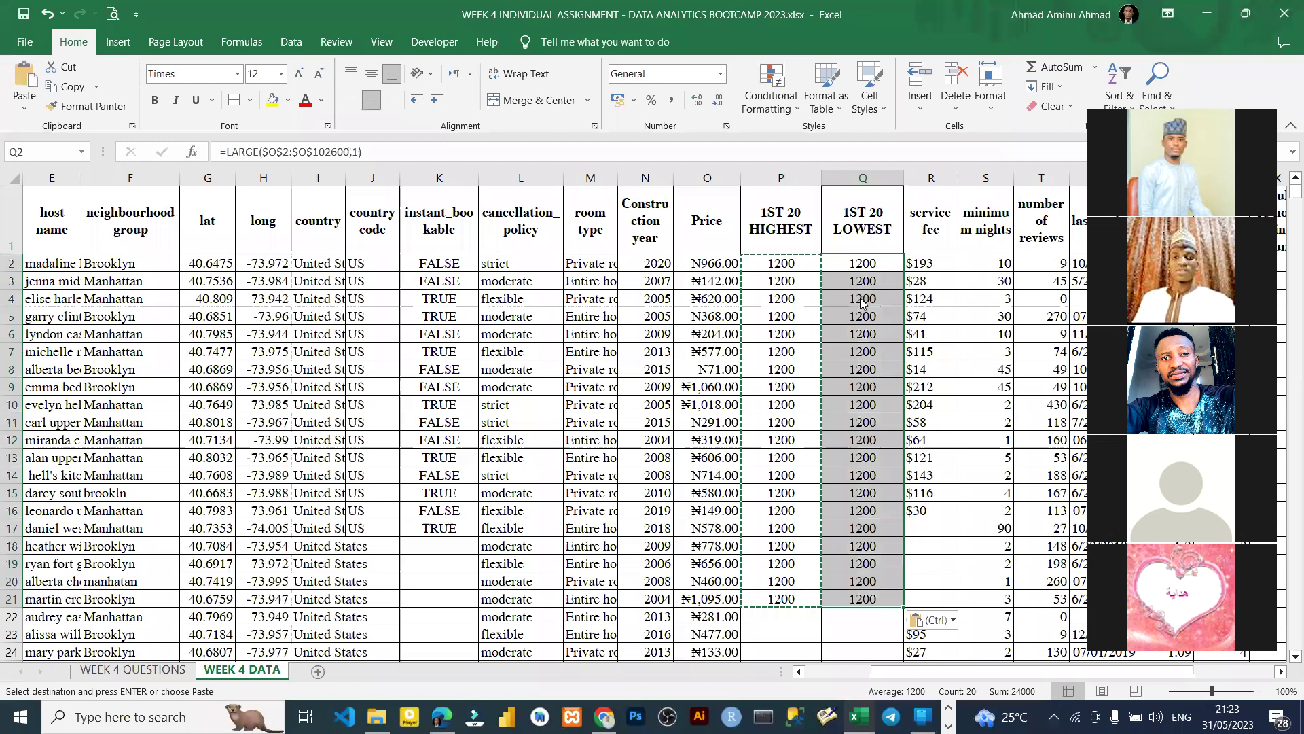
{"action": "key", "text": "ctrl"}
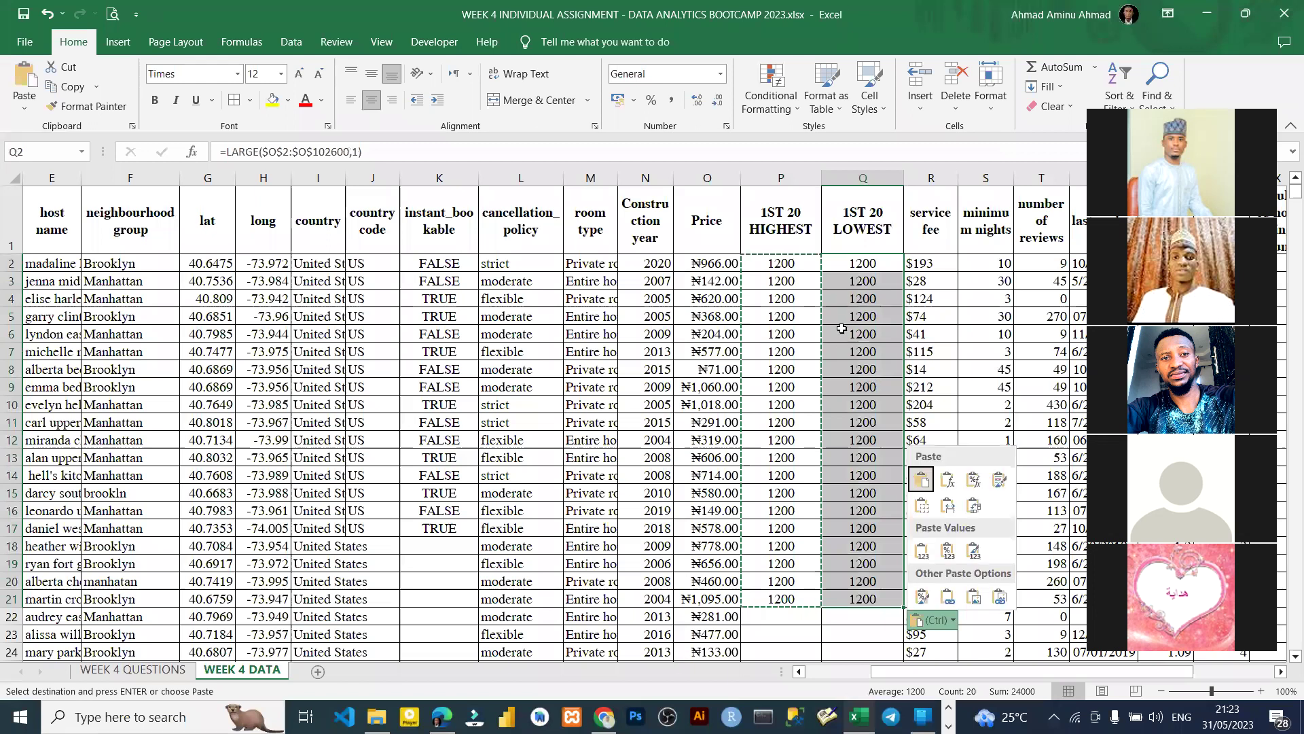
- Replace all occurrences of LARGE with SMALL in the formulas of Q2:Q21
{"action": "key", "text": "ctrl+g"}
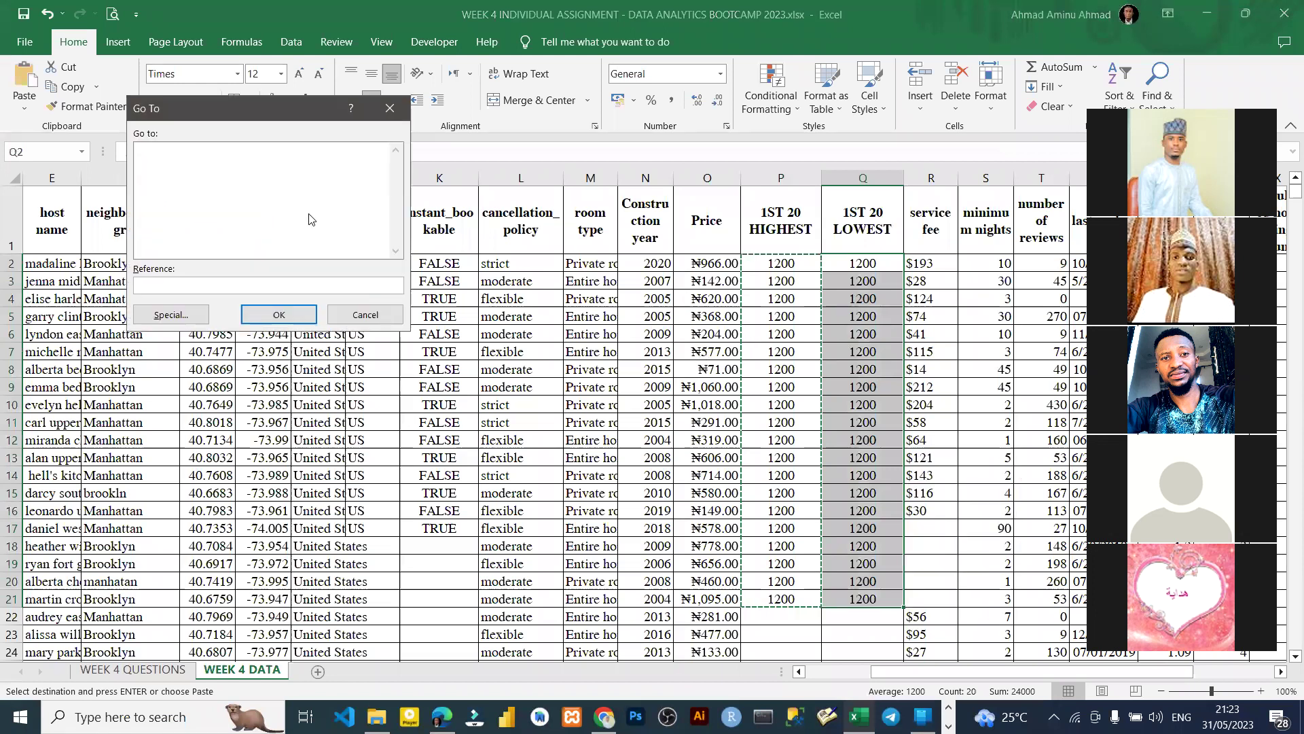
{"action": "key", "text": "Escape"}
{"action": "key", "text": "ctrl+h"}
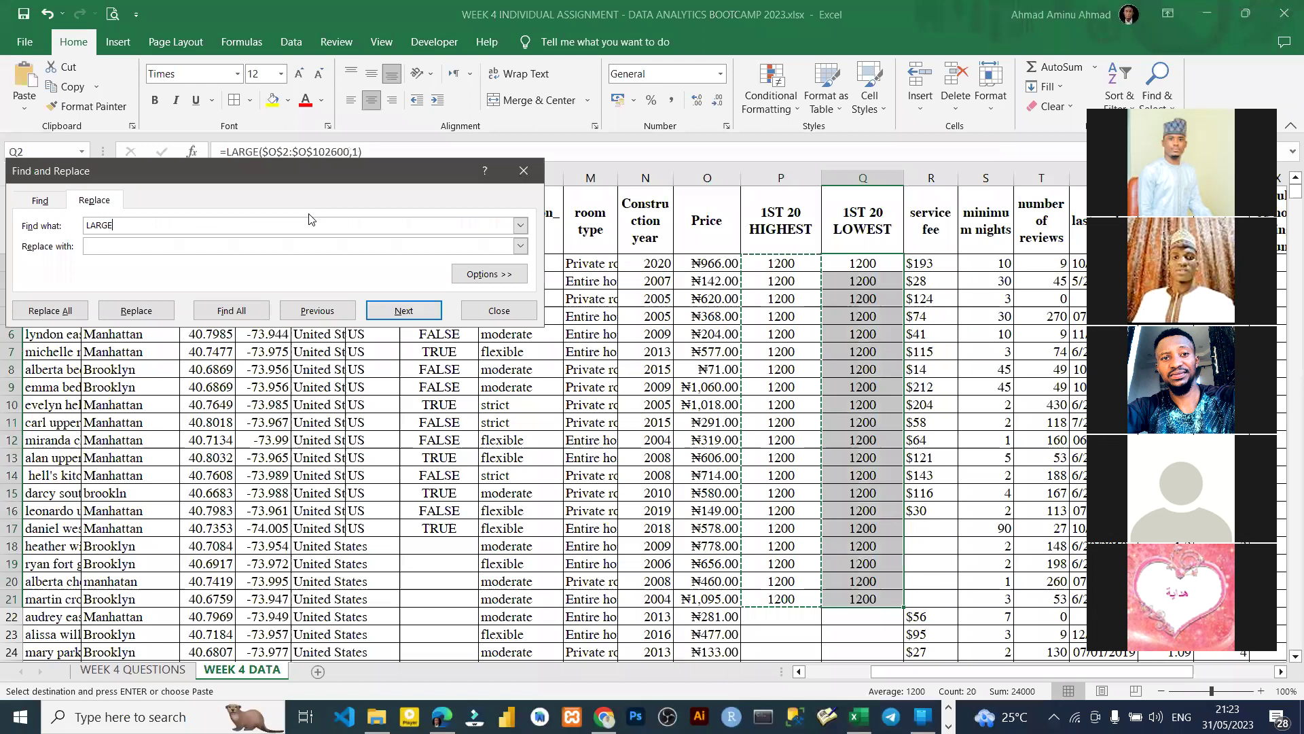
{"action": "key", "text": "Tab"}
{"action": "type", "text": "SMALL"}
{"action": "left_click", "coordinate": [62, 312]}
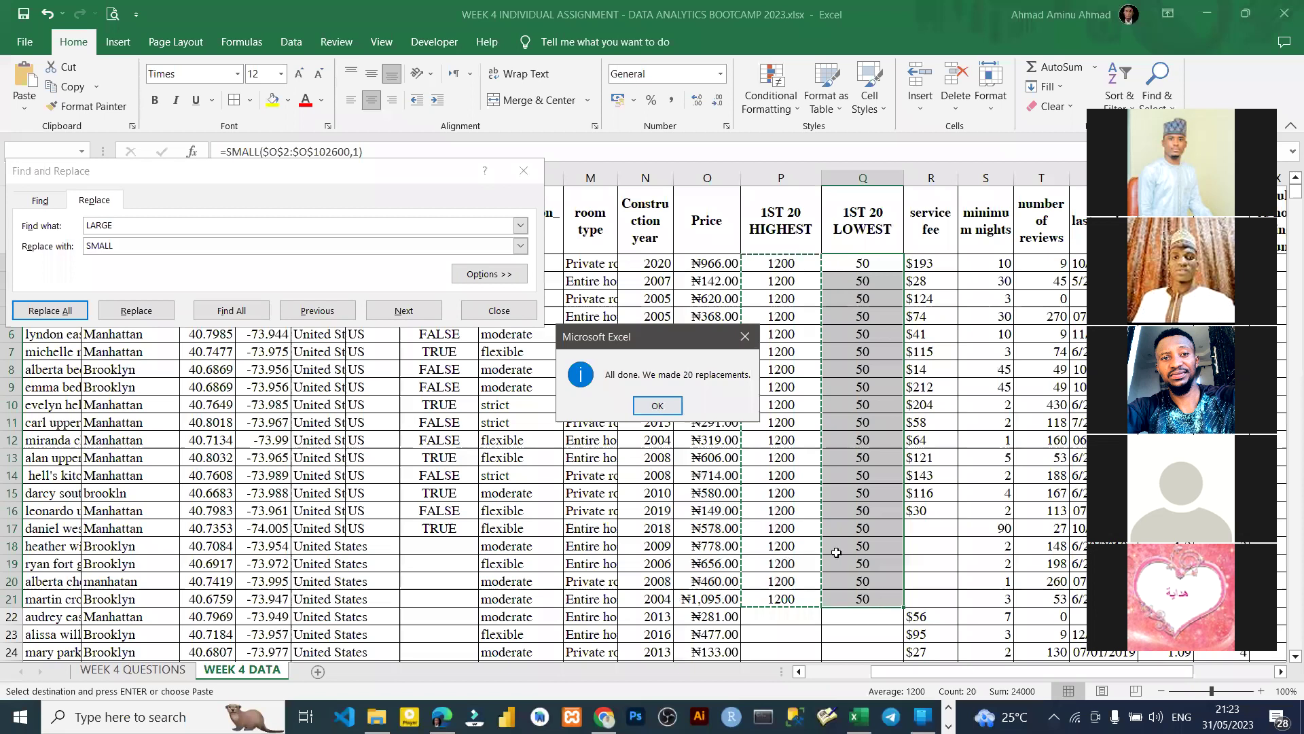
{"action": "key", "text": "Return"}
{"action": "key", "text": "Escape"}
- Fill the 1ST 20 HIGHEST and 1ST 20 LOWEST columns, P1:Q21, with blue
{"action": "left_click_drag", "start_coordinate": [774, 262], "coordinate": [863, 599]}
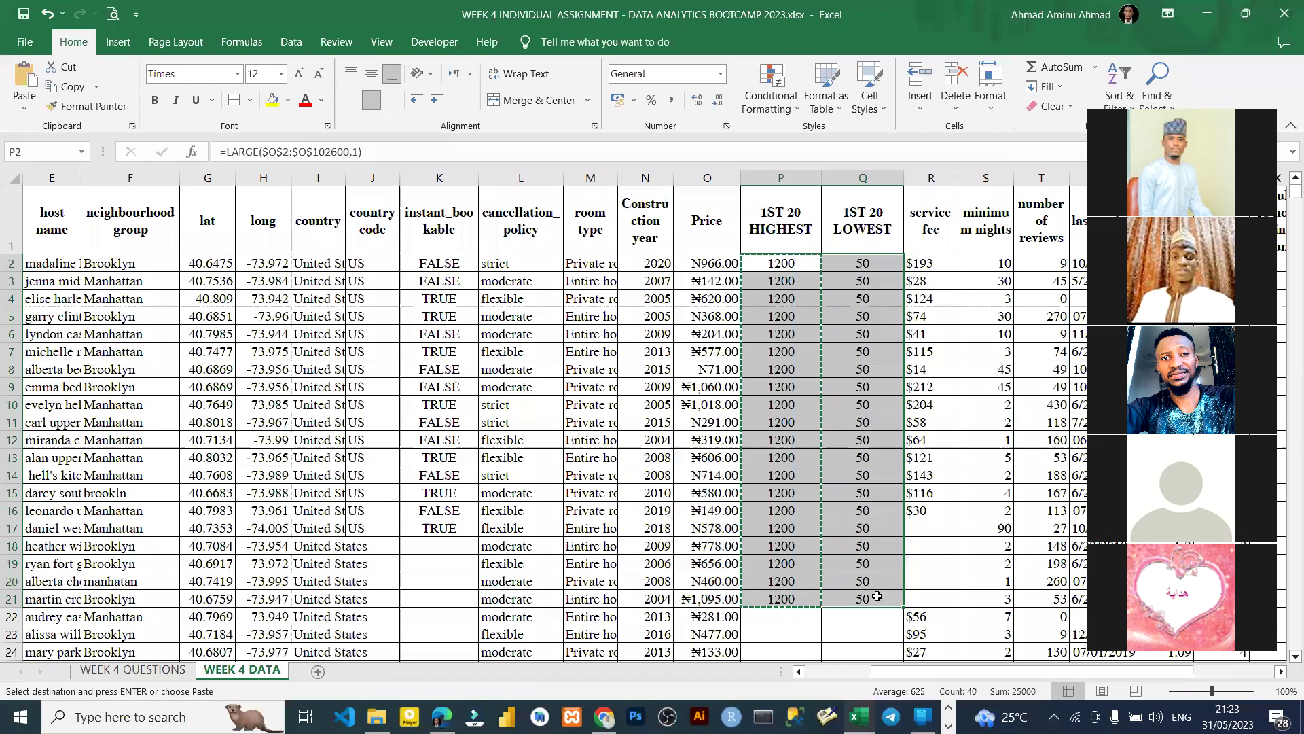
{"action": "left_click", "coordinate": [288, 102]}
{"action": "left_click", "coordinate": [326, 140]}
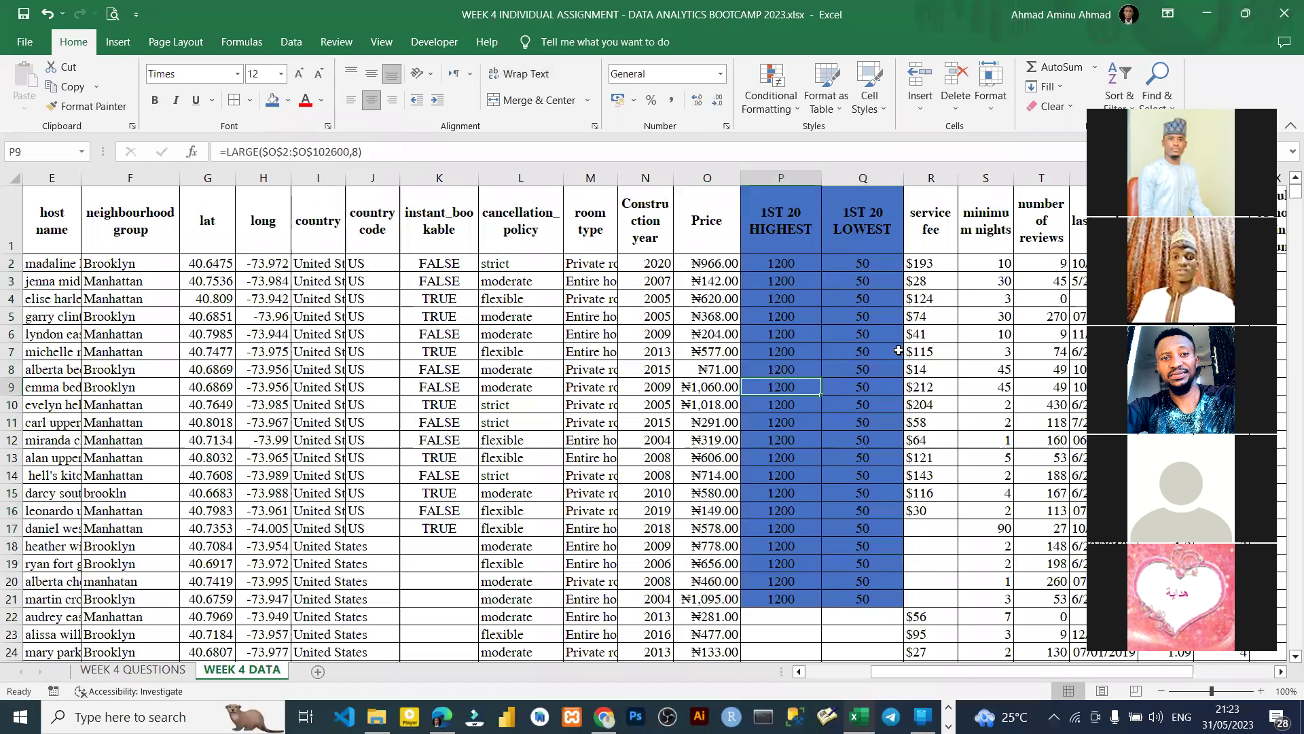
- Set the font colour of the headers and values in P1:Q21 to white
{"action": "left_click_drag", "start_coordinate": [769, 226], "coordinate": [877, 628]}
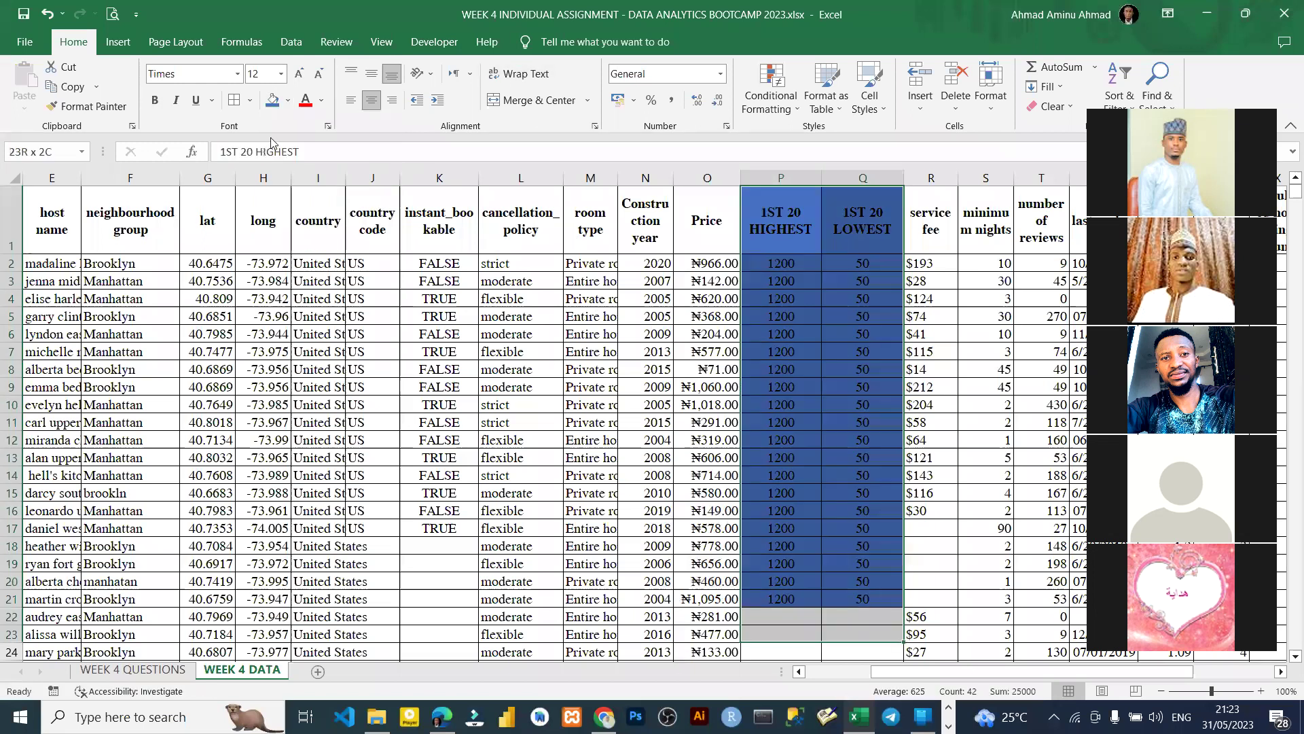
{"action": "key", "text": "shift+Up"}
{"action": "key", "text": "shift+Up"}
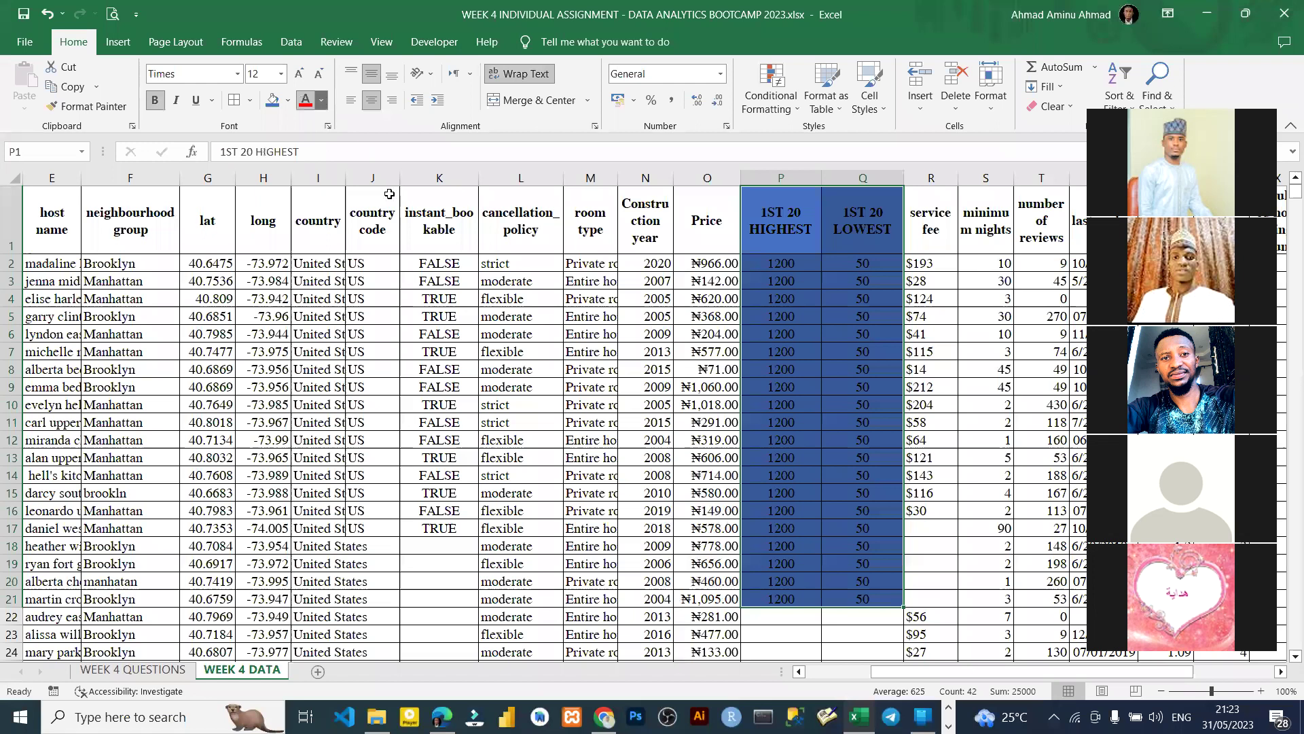
{"action": "left_click", "coordinate": [796, 384]}
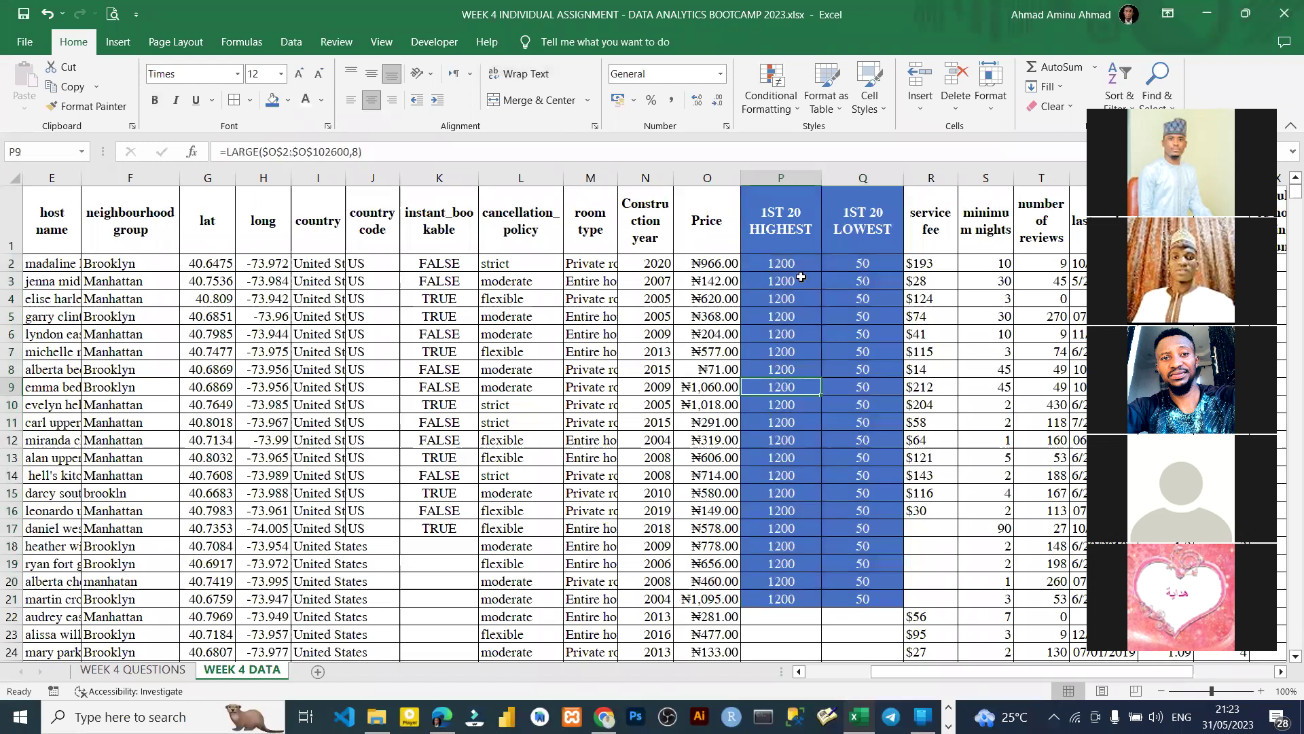
{"action": "left_click_drag", "start_coordinate": [794, 269], "coordinate": [772, 565]}
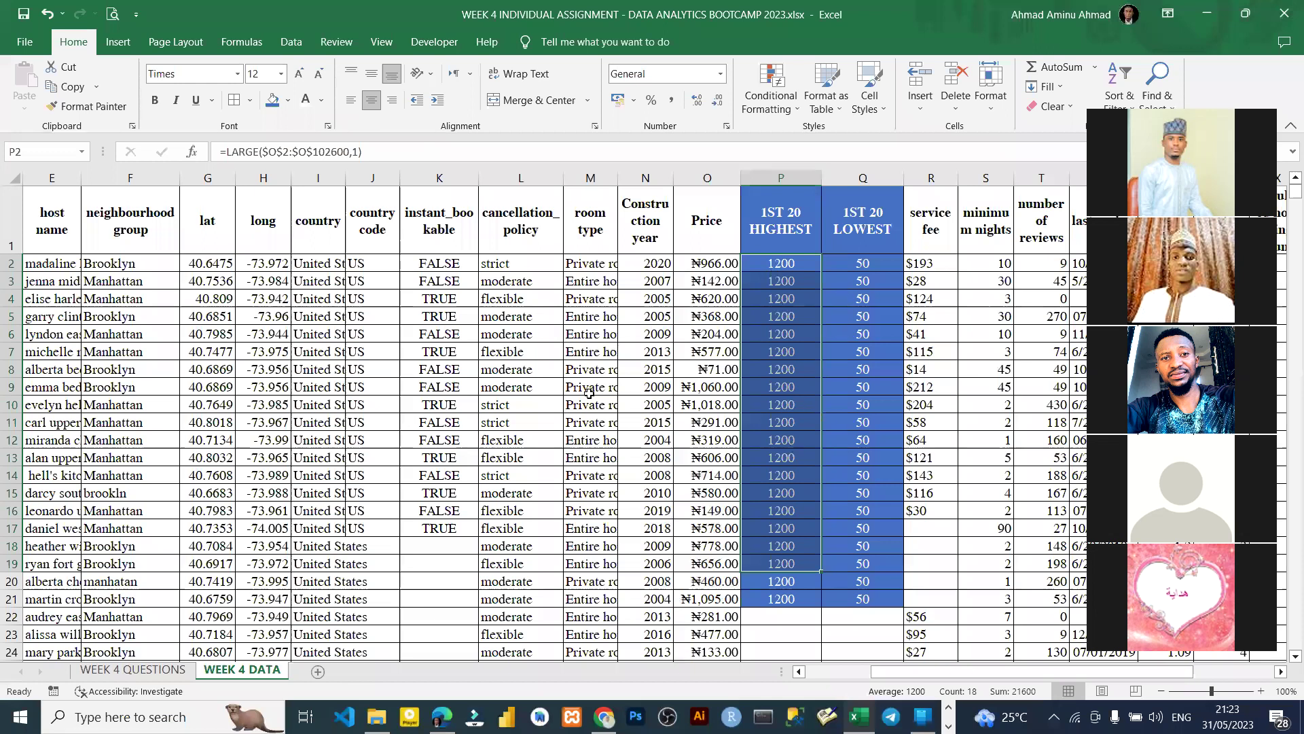
{"action": "key", "text": "ctrl+z"}
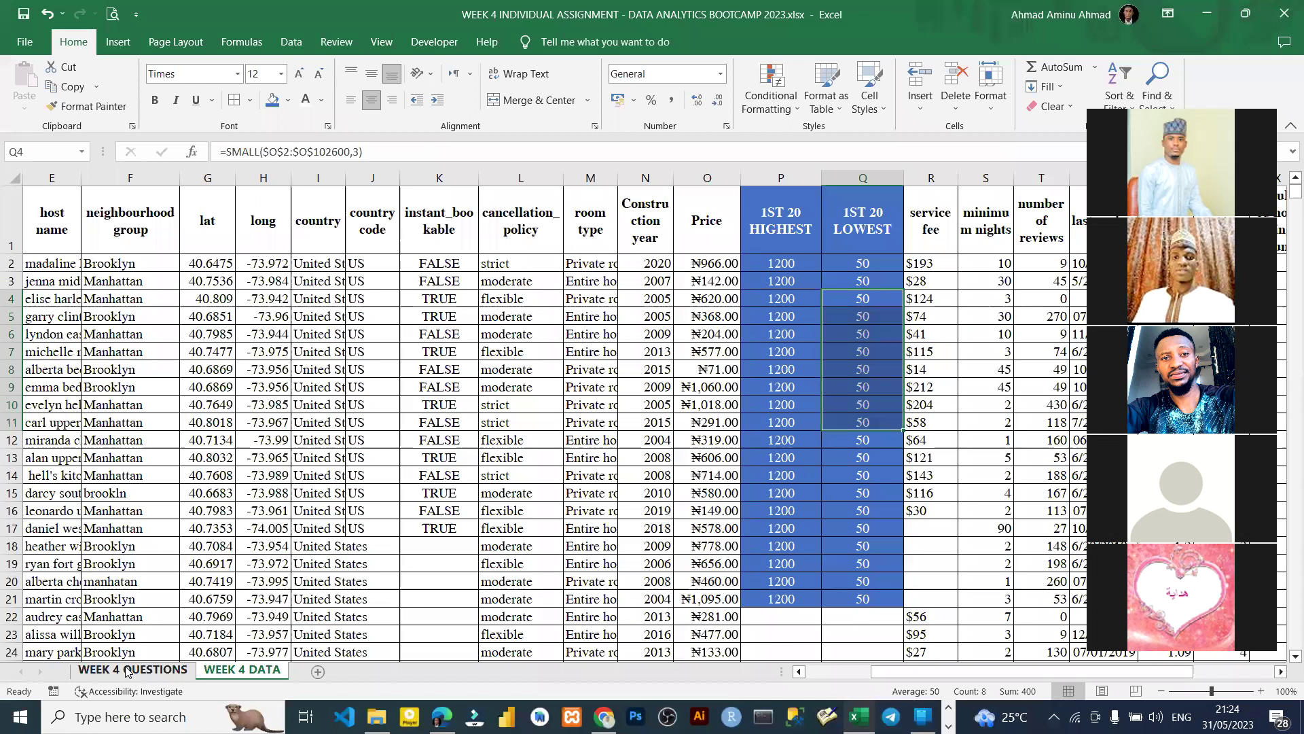
{"action": "left_click_drag", "start_coordinate": [783, 269], "coordinate": [780, 599]}
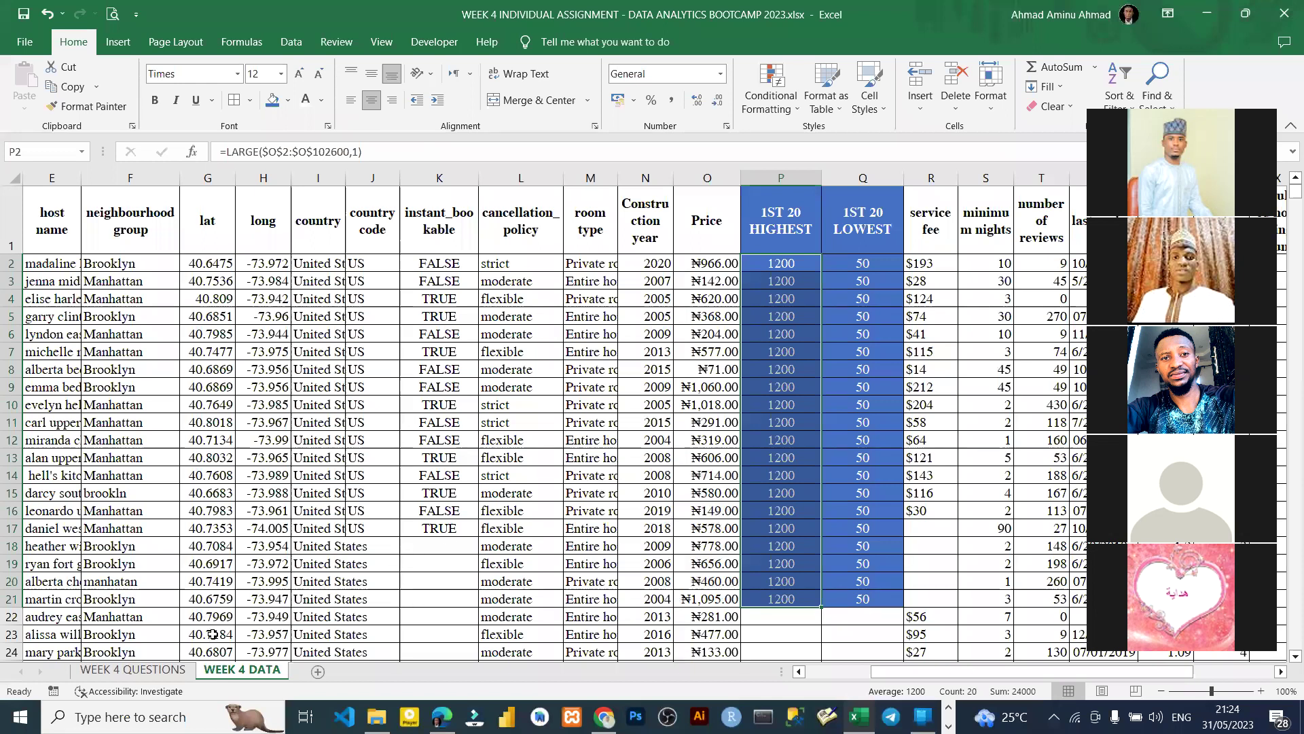
- Read question 3 about the Total Fee column on the WEEK 4 QUESTIONS sheet, and return to the WEEK 4 DATA sheet
{"action": "left_click", "coordinate": [170, 669]}
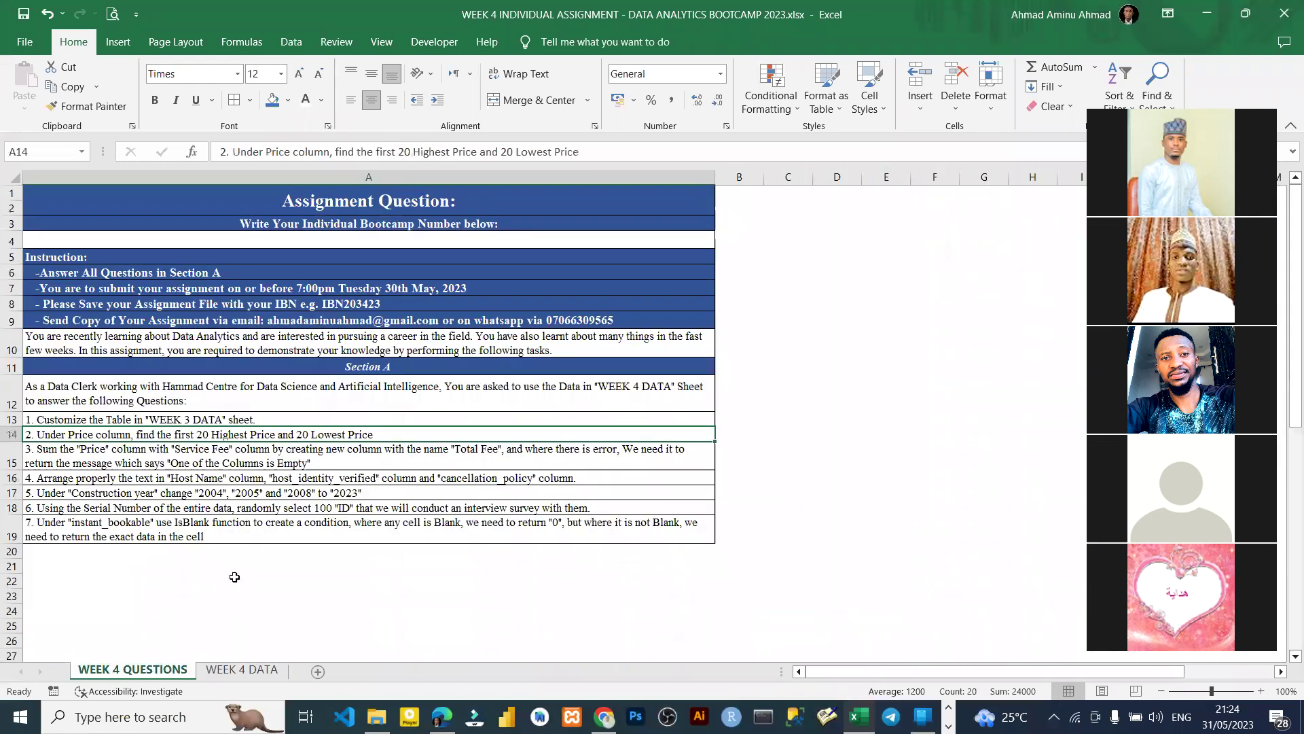
{"action": "left_click", "coordinate": [163, 449]}
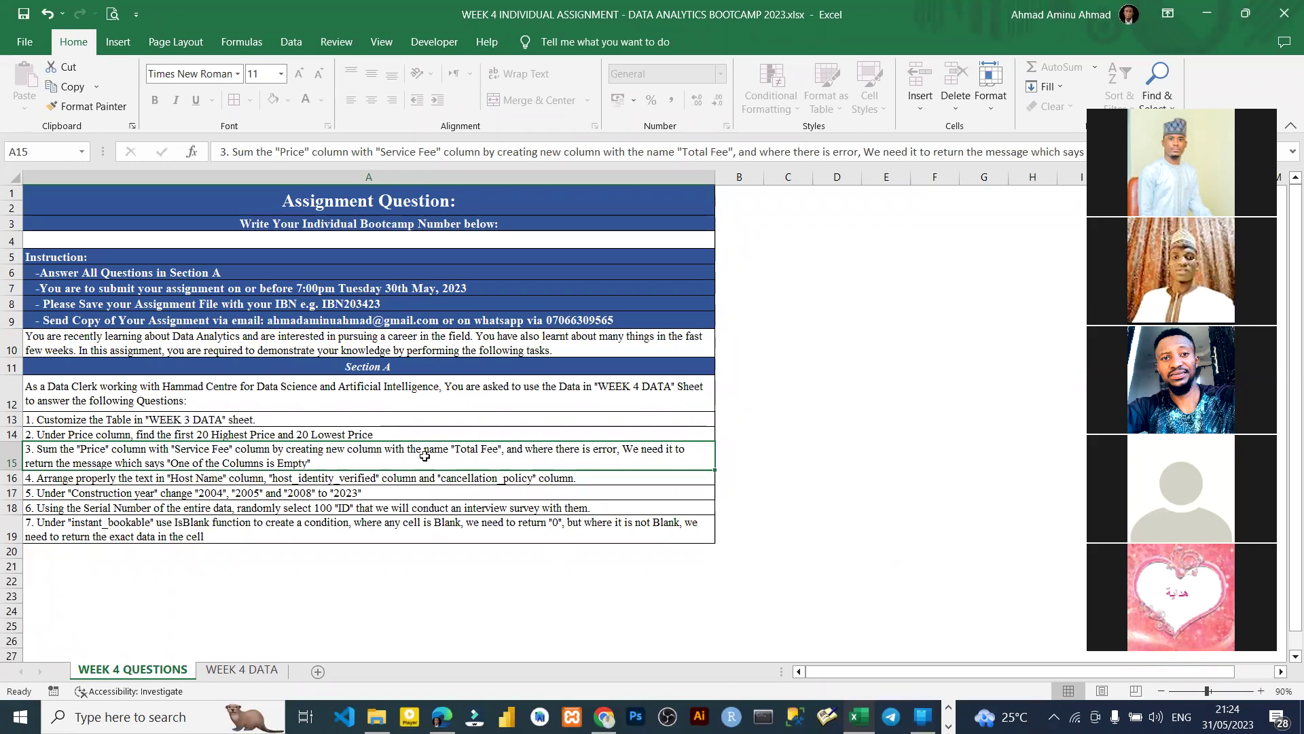
{"action": "double_click", "coordinate": [170, 462]}
{"action": "key", "text": "Return"}
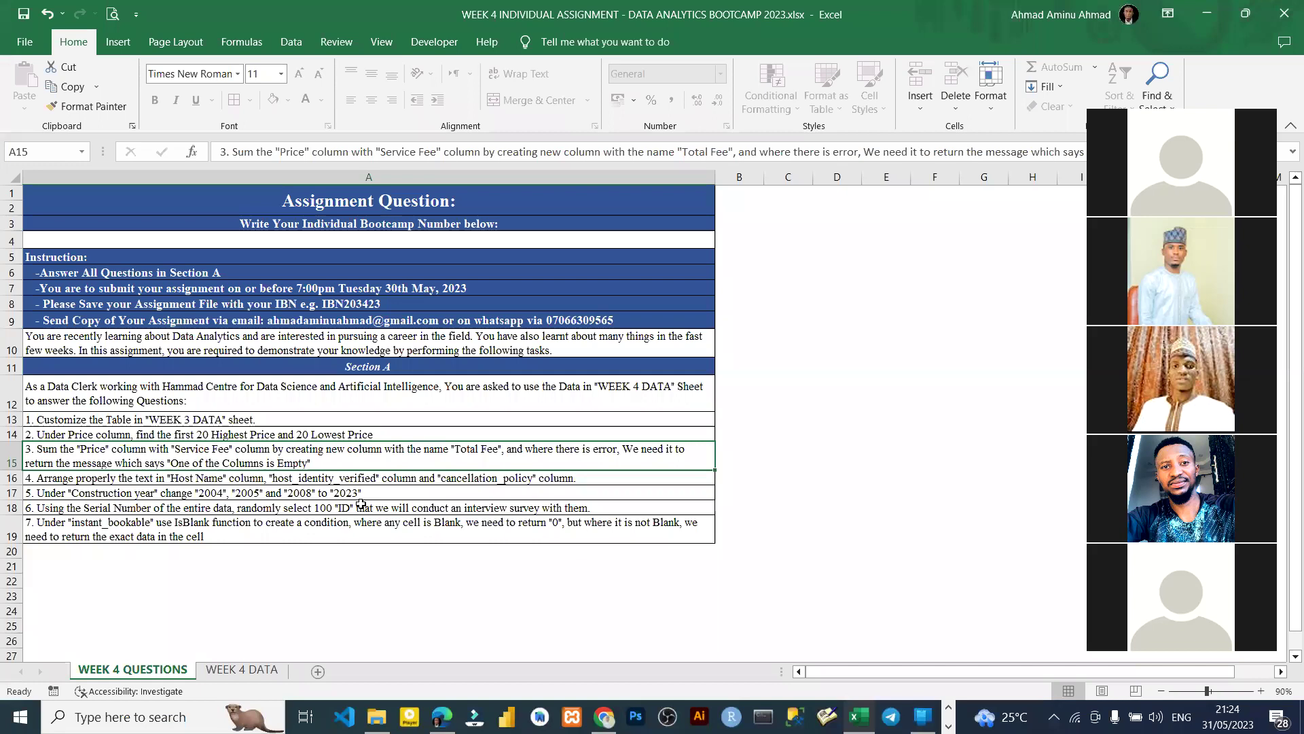
{"action": "left_click", "coordinate": [219, 671]}
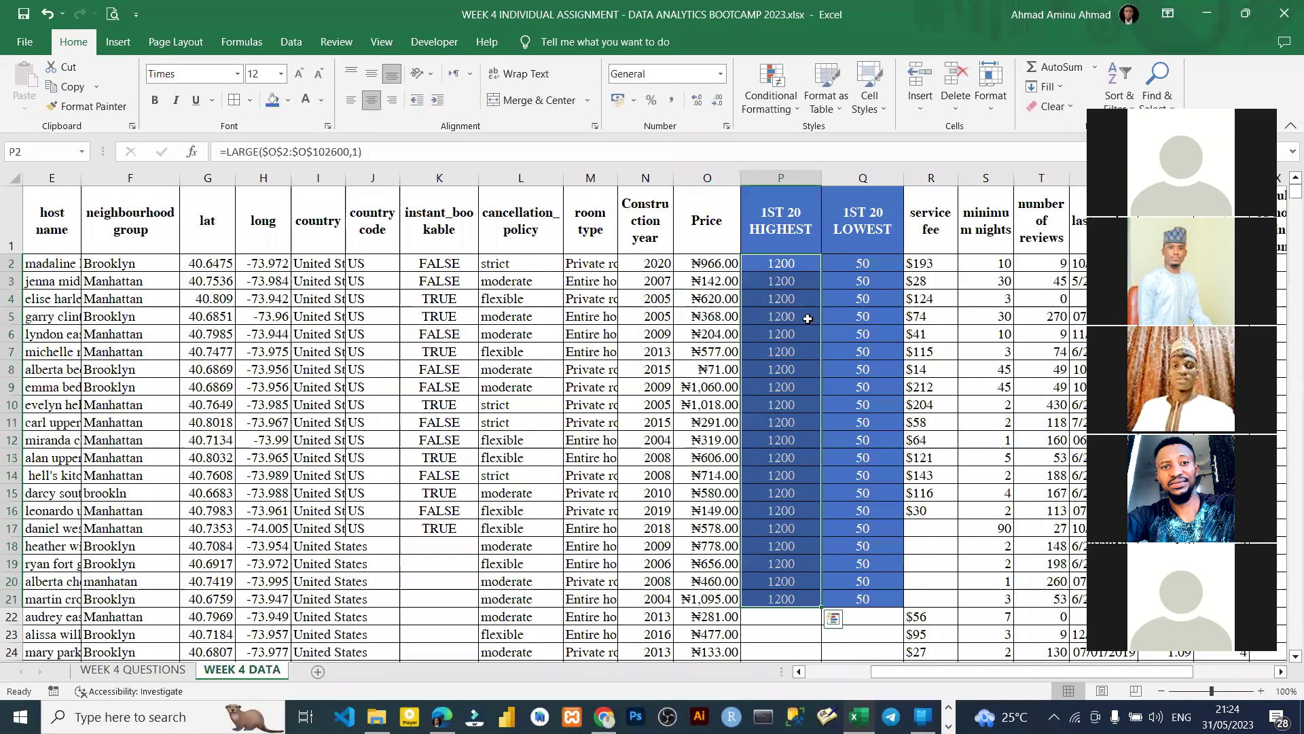
{"action": "left_click", "coordinate": [862, 282]}
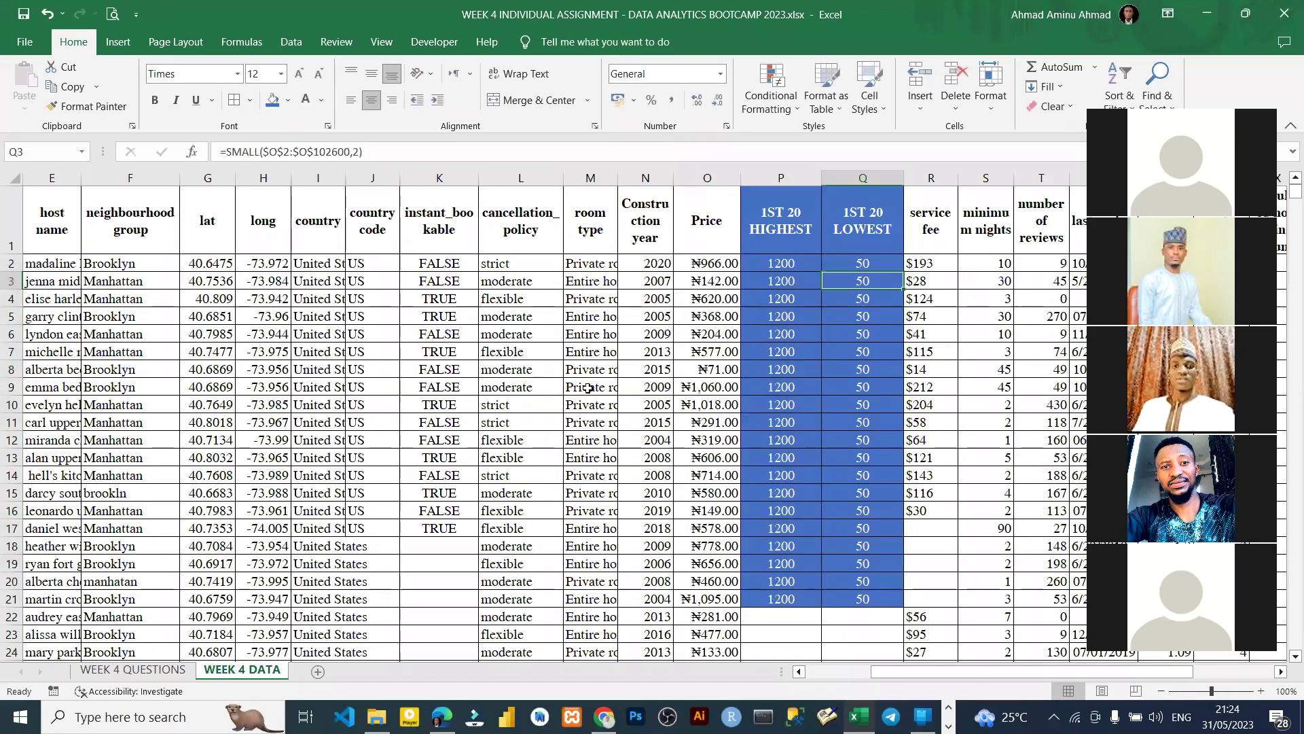
{"action": "left_click", "coordinate": [162, 671]}
{"action": "left_click", "coordinate": [214, 673]}
- Insert an empty column between the service fee and minimum nights columns
{"action": "left_click", "coordinate": [932, 261]}
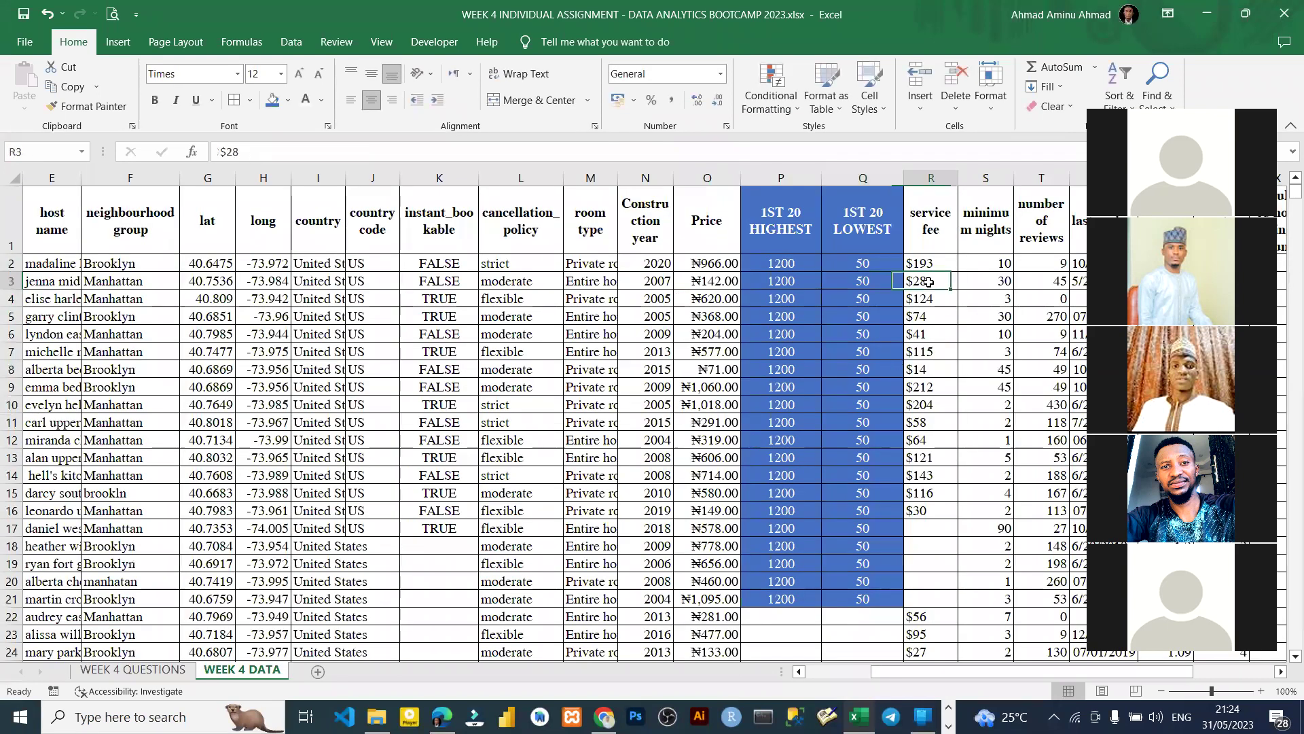
{"action": "right_click", "coordinate": [982, 175]}
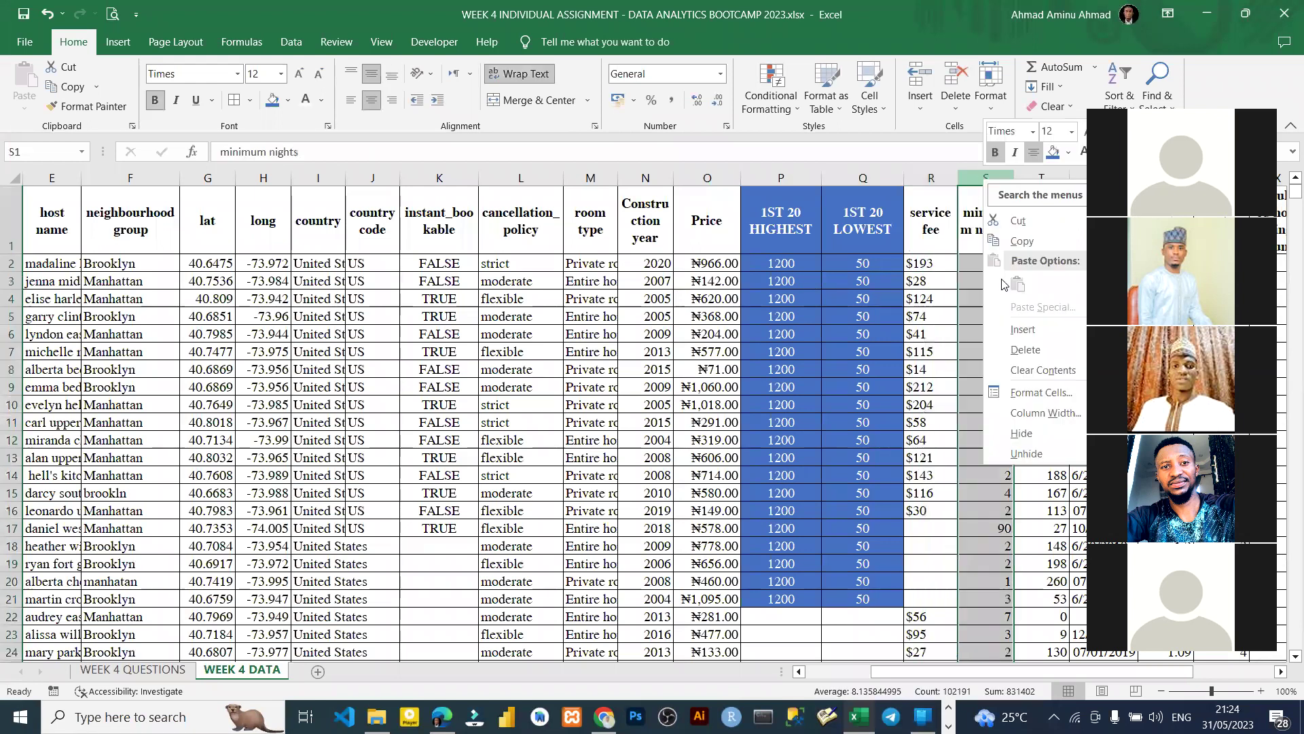
{"action": "left_click", "coordinate": [1021, 329]}
- Split the service fees in R2:R102600 at the dollar sign with Text to Columns, putting the plain numbers in column S
{"action": "left_click", "coordinate": [927, 265]}
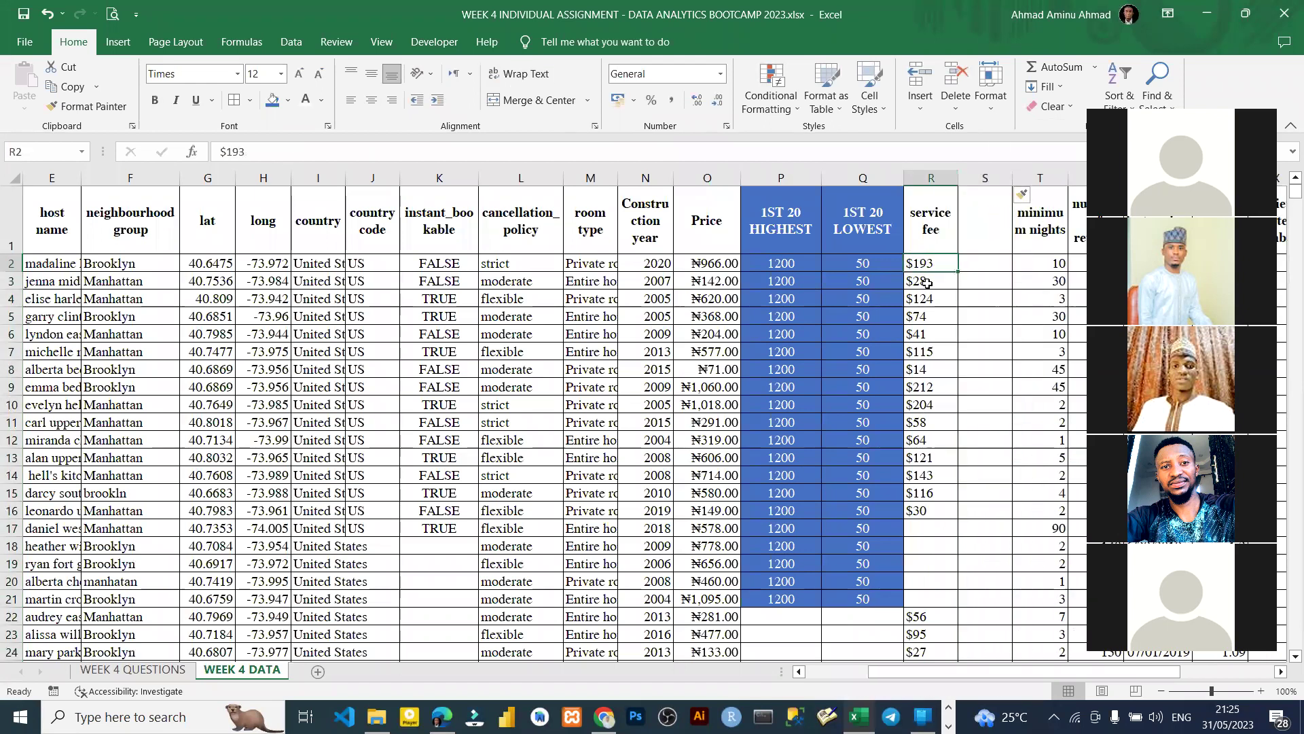
{"action": "key", "text": "ctrl+shift+Down"}
{"action": "key", "text": "shift+Down"}
{"action": "key", "text": "shift+Down"}
{"action": "key", "text": "shift+Down"}
{"action": "key", "text": "shift+Down"}
{"action": "key", "text": "shift+Down"}
{"action": "key", "text": "ctrl+shift+Down"}
{"action": "key", "text": "ctrl+shift+Down"}
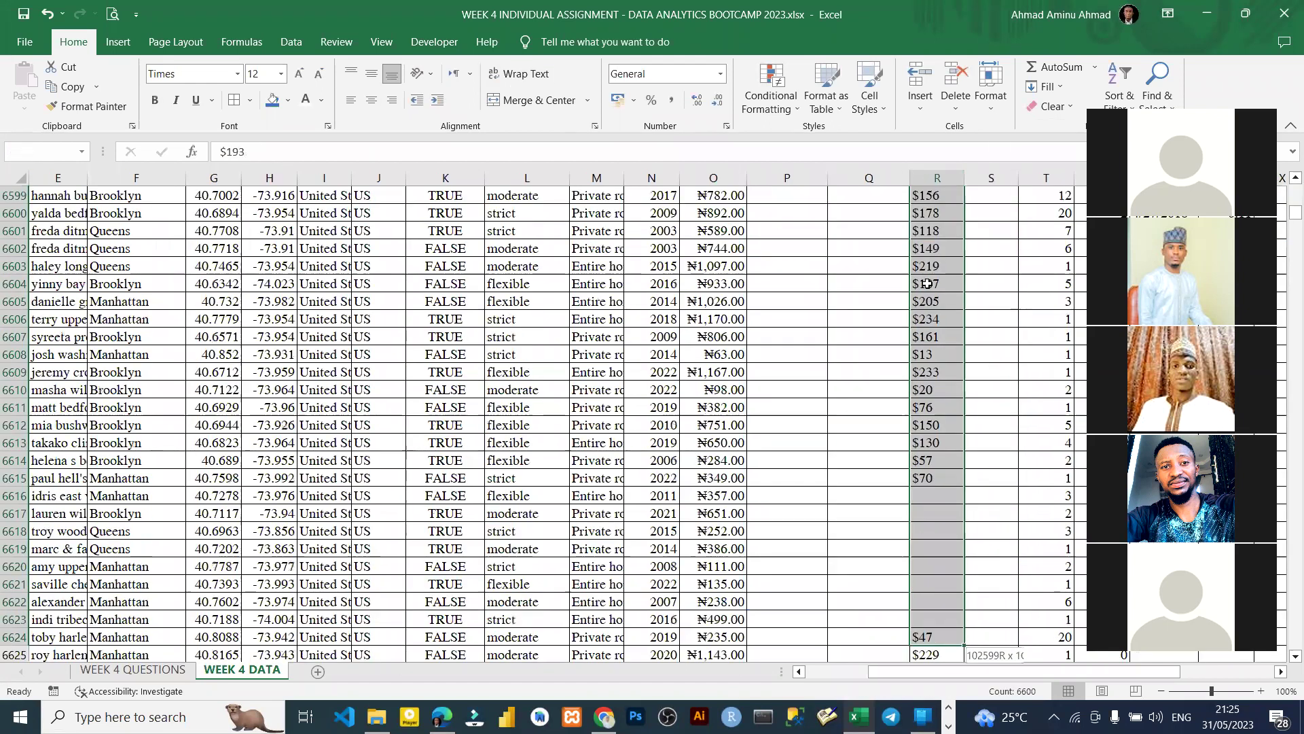
{"action": "key", "text": "ctrl+shift+Down"}
{"action": "key", "text": "ctrl+shift+Down"}
{"action": "key", "text": "ctrl+shift+Down"}
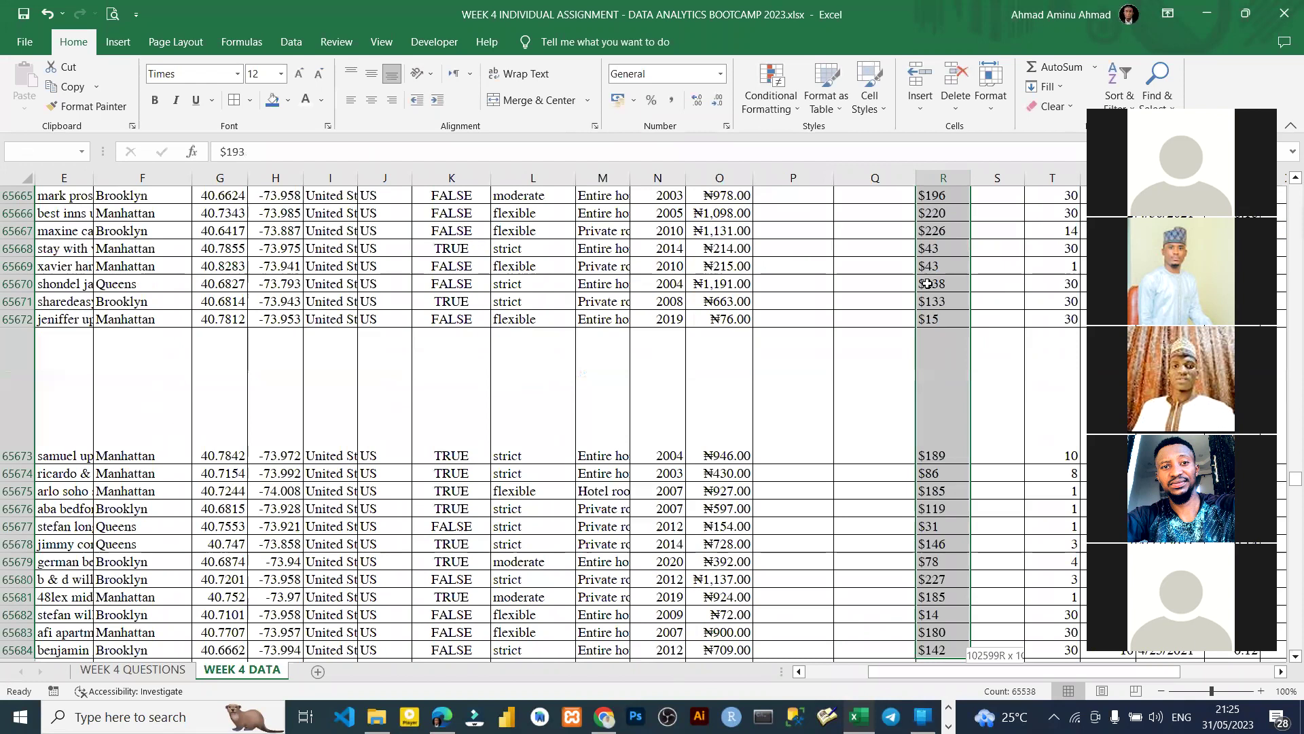
{"action": "key", "text": "ctrl+shift+Down"}
{"action": "key", "text": "ctrl+shift+Down"}
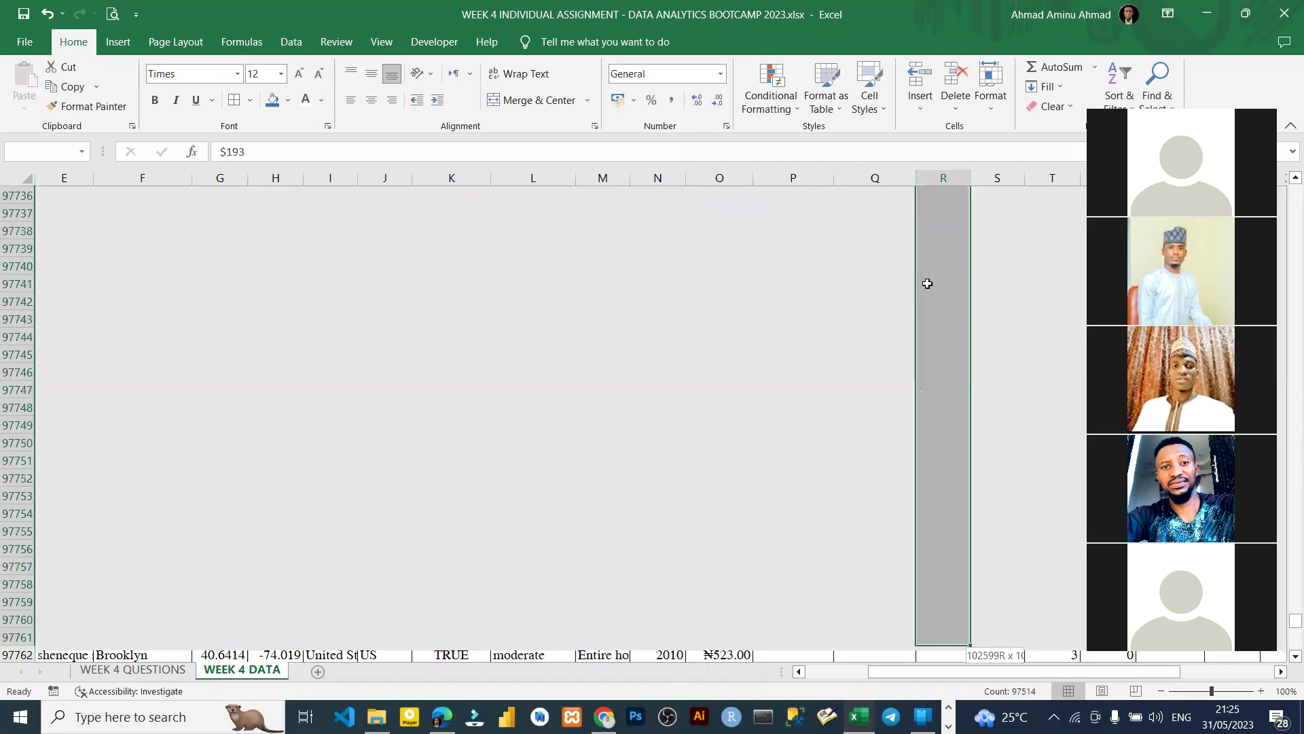
{"action": "key", "text": "ctrl+shift+Down"}
{"action": "key", "text": "ctrl+shift+Down"}
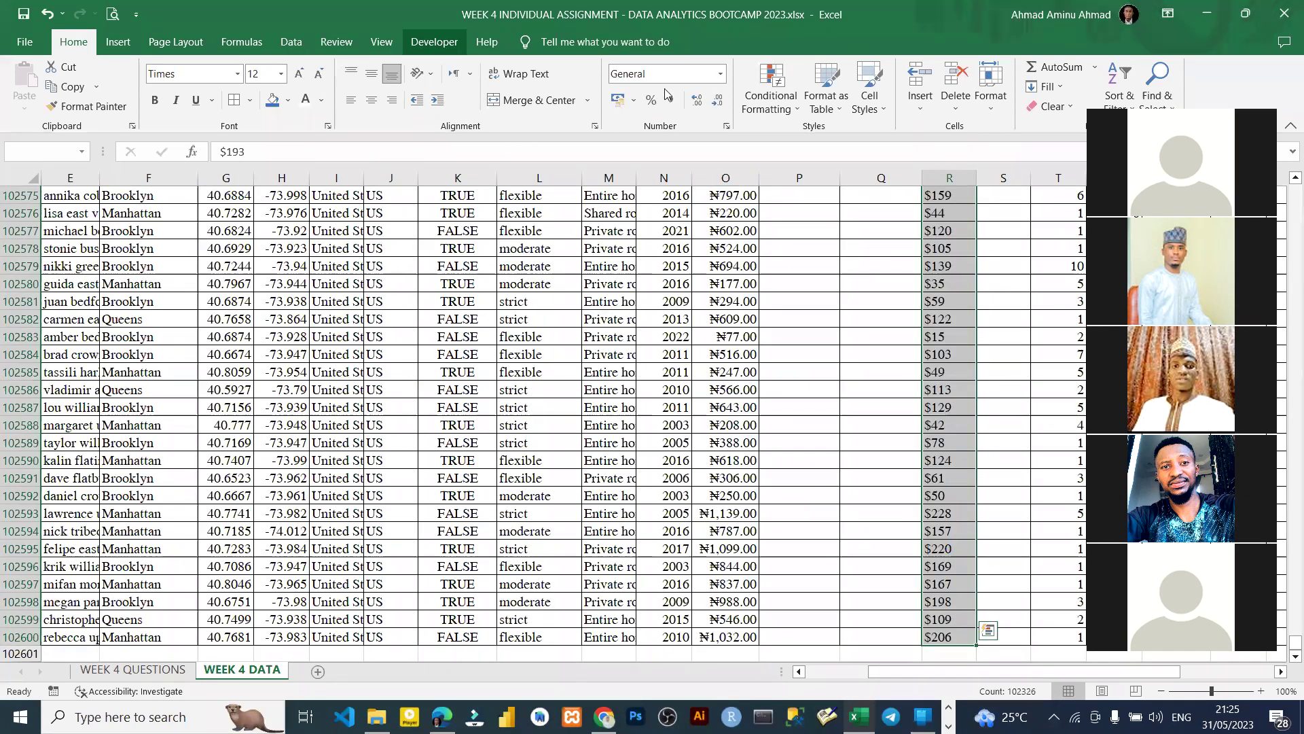
{"action": "key", "text": "alt+a+e"}
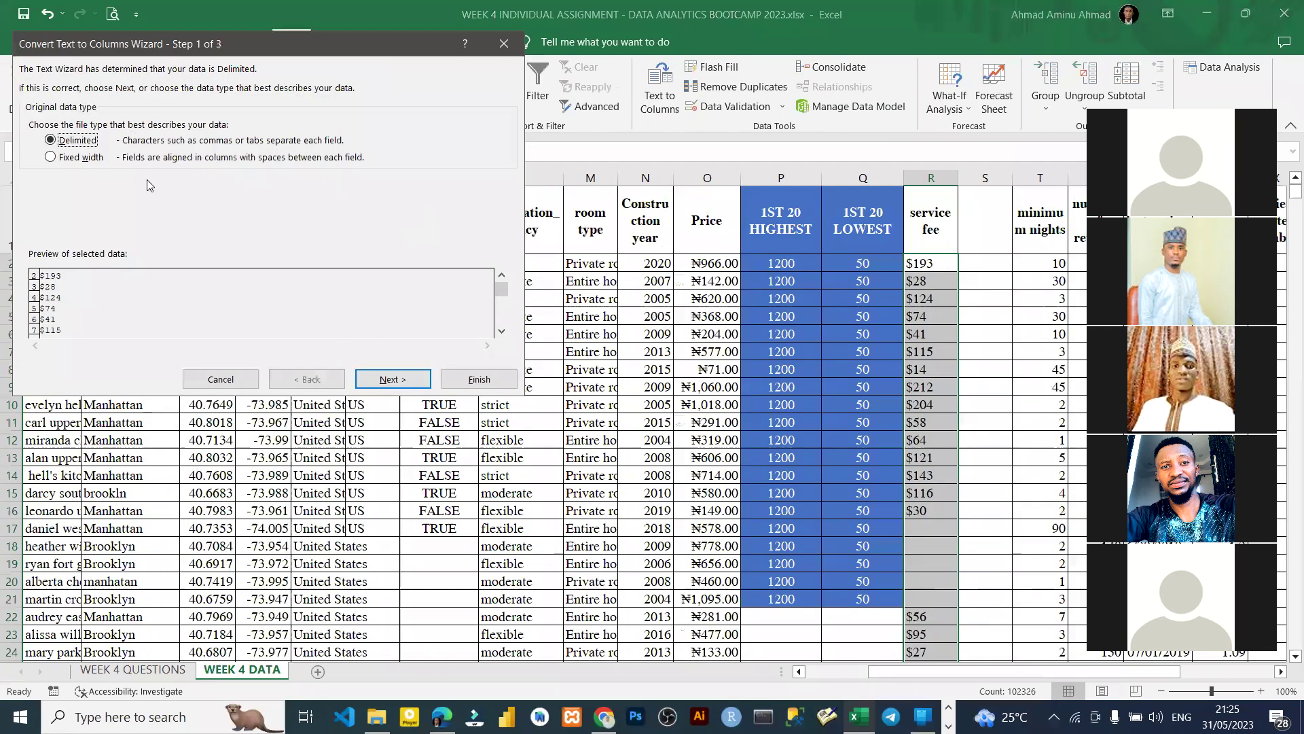
{"action": "left_click", "coordinate": [393, 379]}
{"action": "left_click", "coordinate": [393, 379]}
{"action": "left_click", "coordinate": [479, 379]}
{"action": "left_click", "coordinate": [617, 400]}
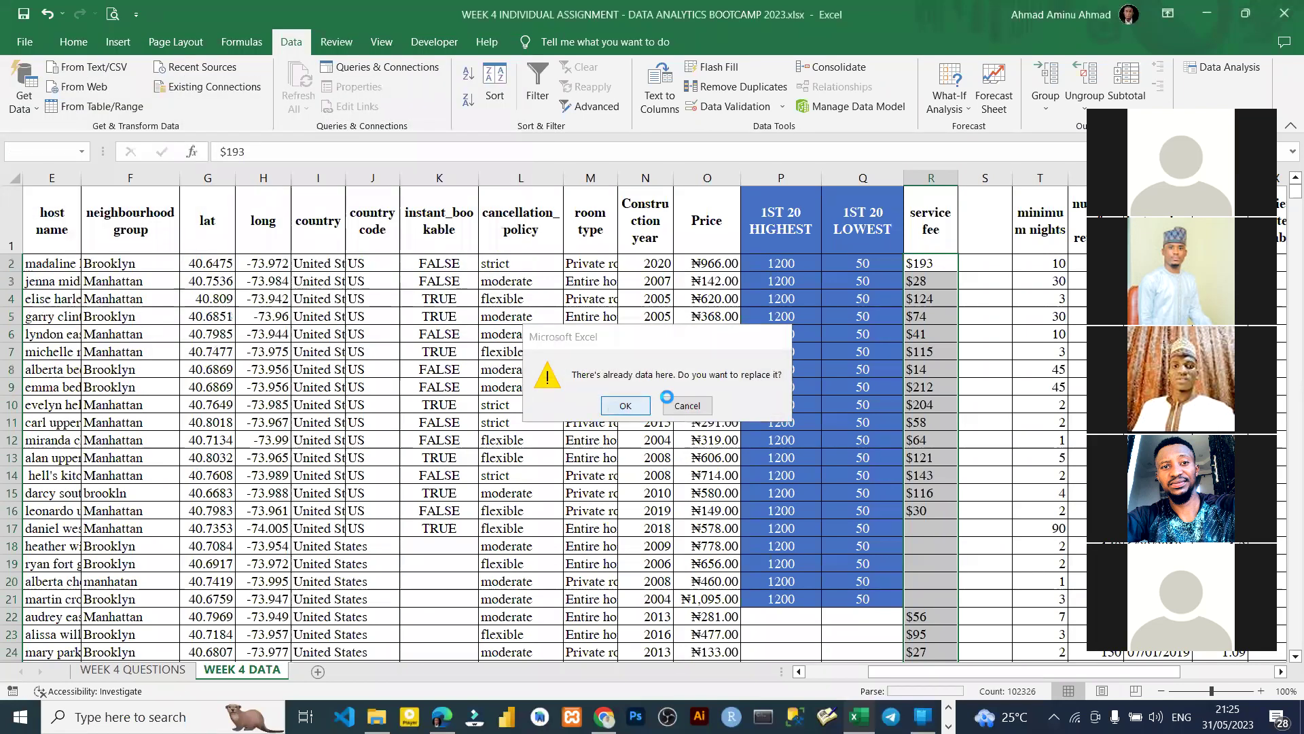
{"action": "left_click", "coordinate": [995, 262]}
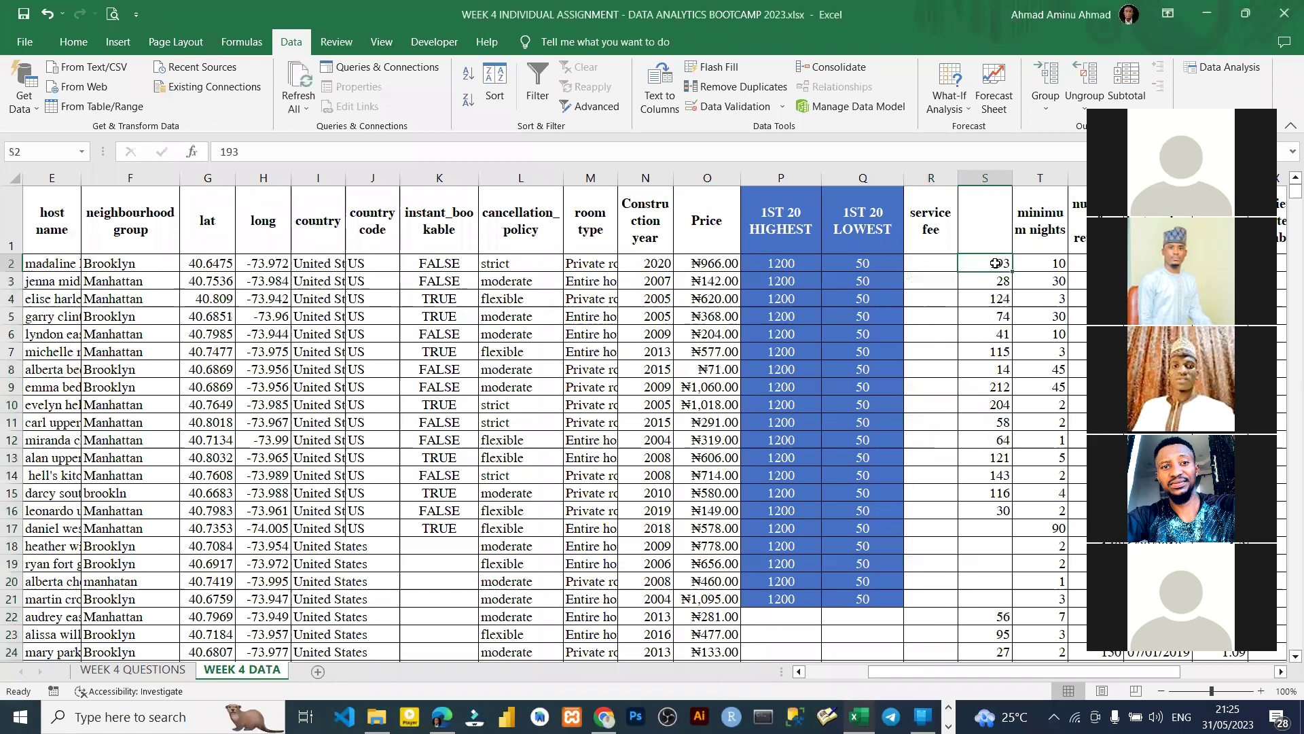
- Try to copy the whole column S and paste it into column R starting at R2
{"action": "left_click", "coordinate": [980, 176]}
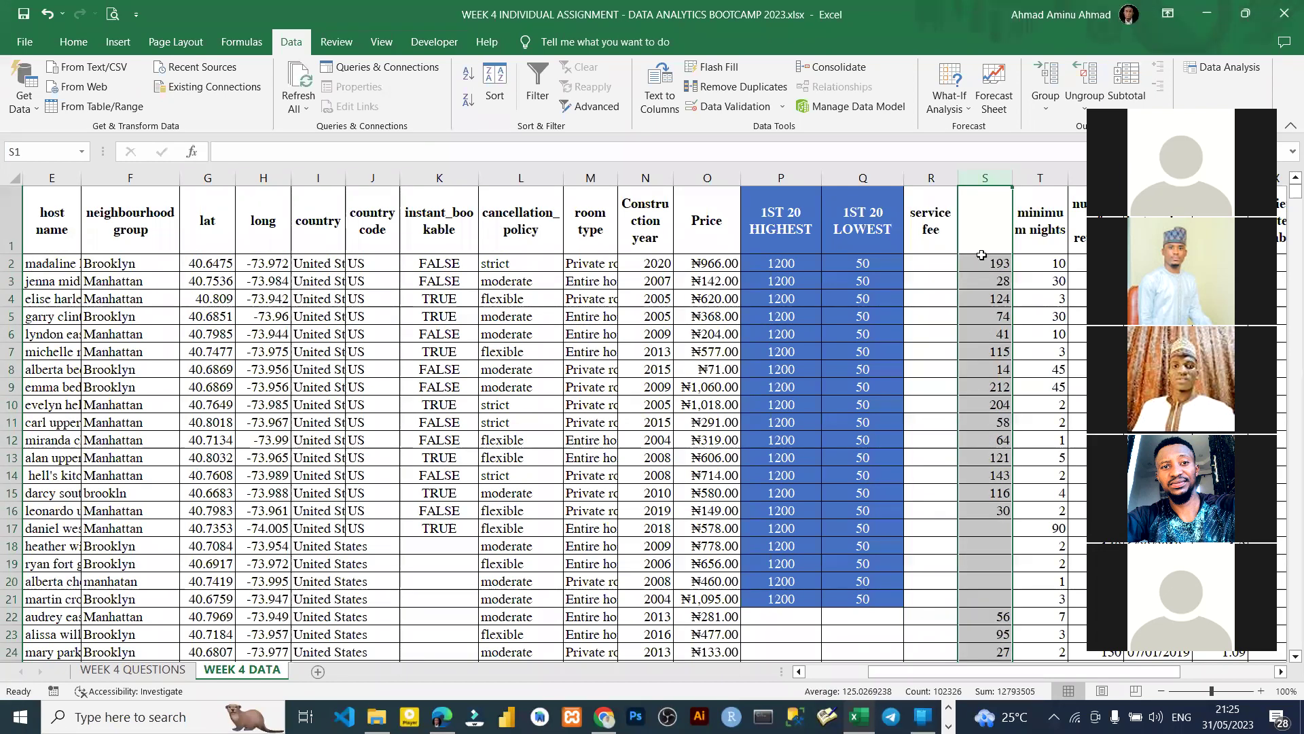
{"action": "key", "text": "ctrl+c"}
{"action": "left_click", "coordinate": [930, 263]}
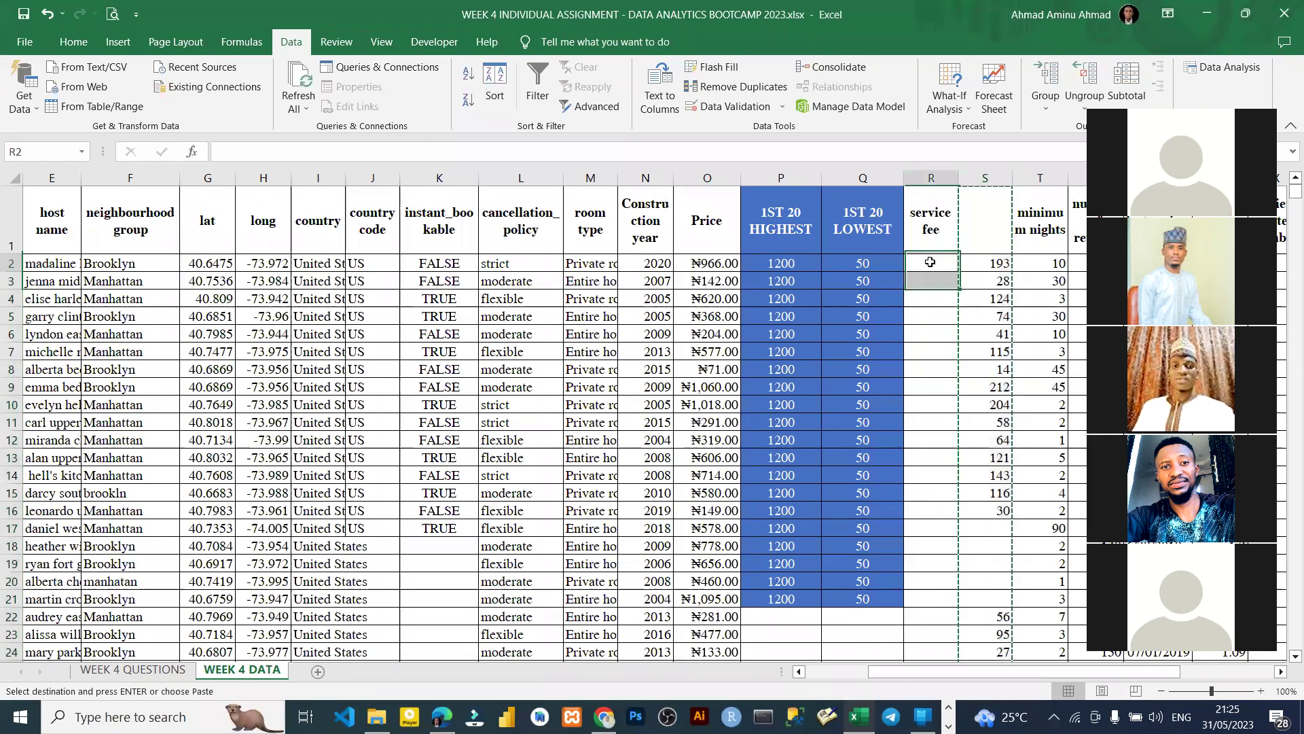
{"action": "key", "text": "ctrl+v"}
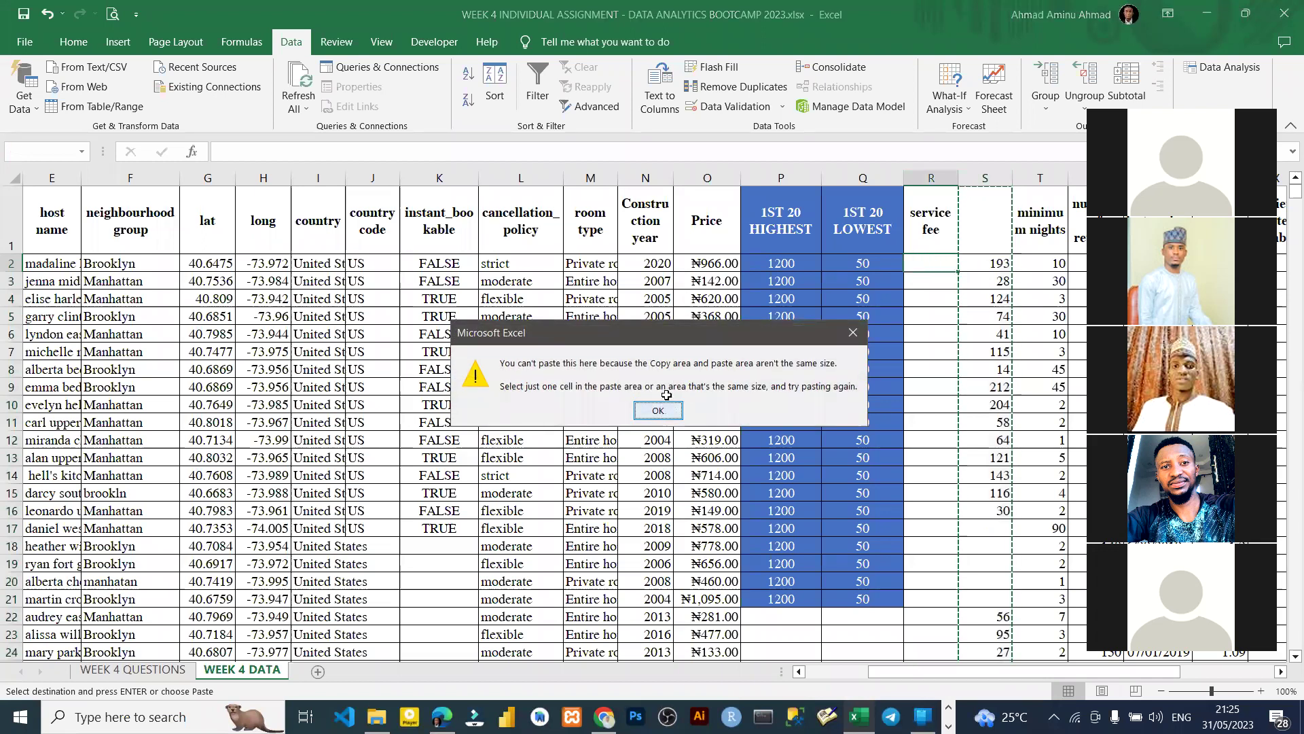
{"action": "left_click", "coordinate": [659, 408]}
- Move the whole column S into column R, overwriting the old service fee column
{"action": "left_click", "coordinate": [986, 265]}
{"action": "left_click", "coordinate": [973, 175]}
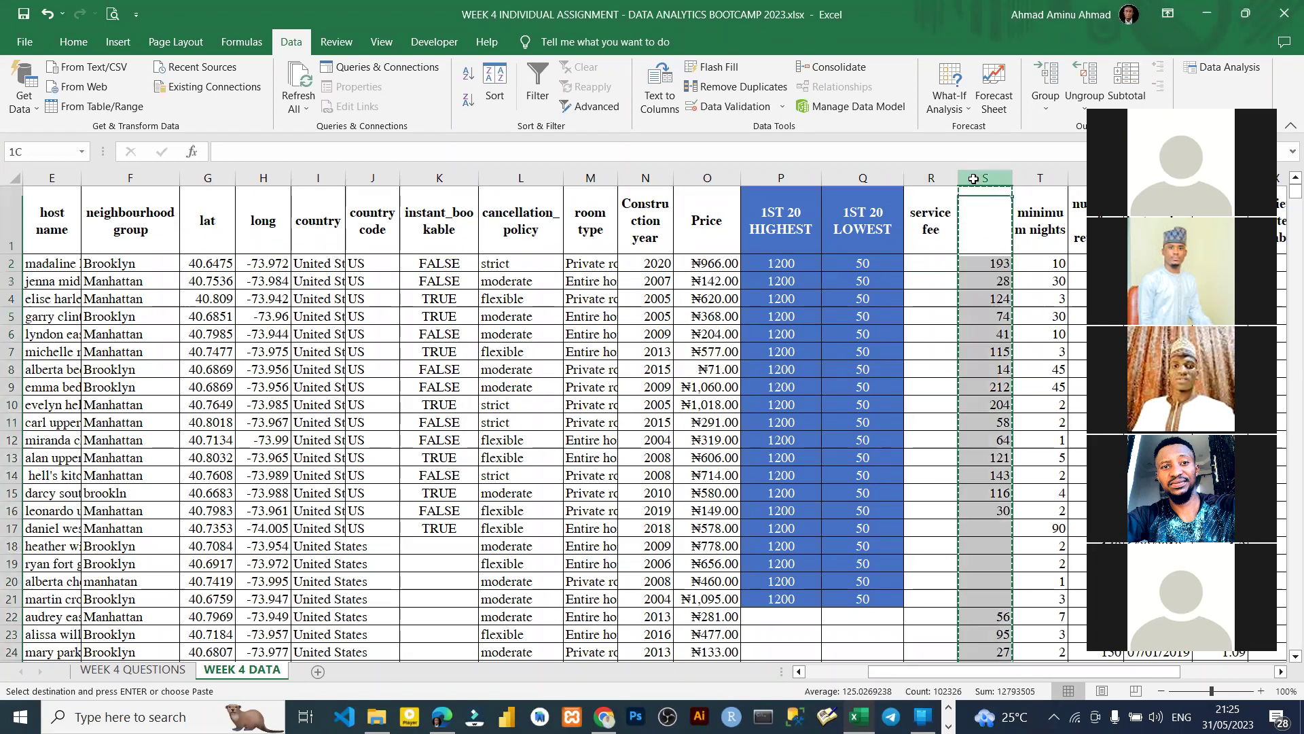
{"action": "left_click", "coordinate": [931, 178]}
{"action": "key", "text": "Escape"}
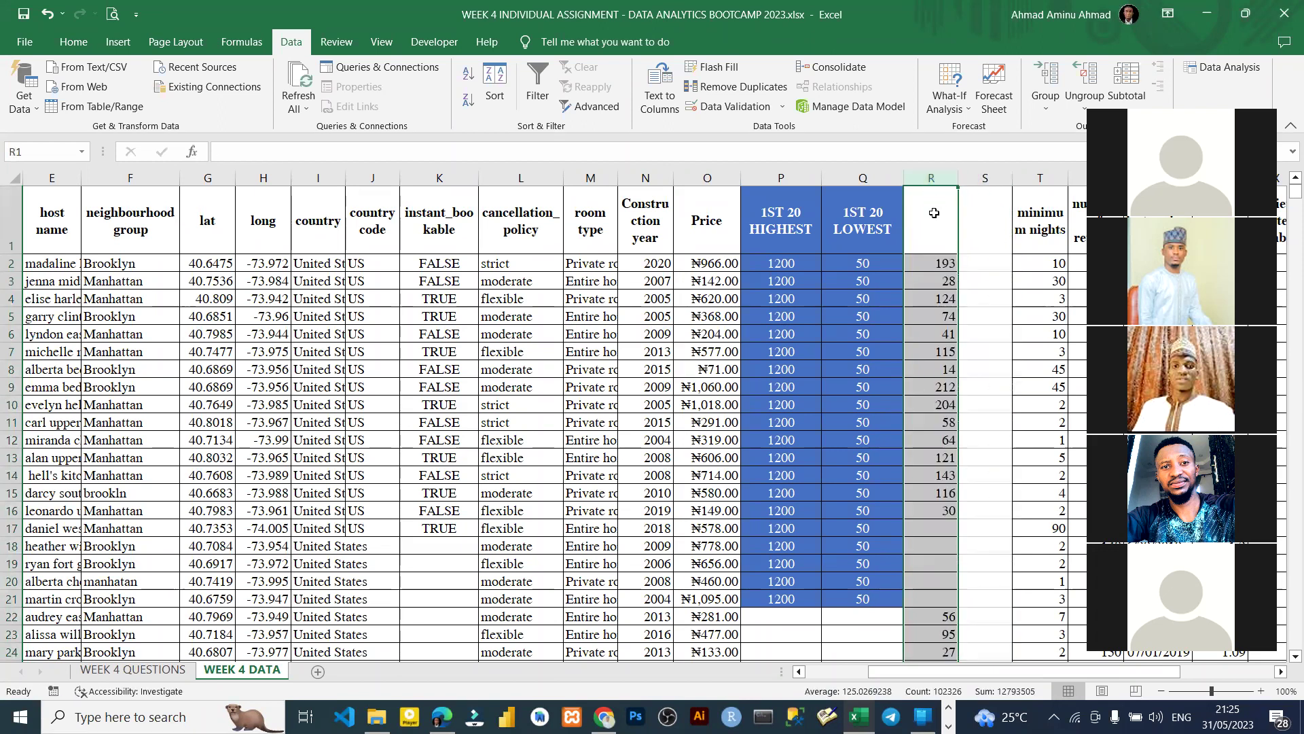
- Enter the header "Service fee" in cell R1 above the fee numbers
{"action": "key", "text": "ctrl+z"}
{"action": "type", "text": "sERVICE FE"}
{"action": "key", "text": "BackSpace"}
{"action": "key", "text": "BackSpace"}
{"action": "type", "text": "fee"}
{"action": "key", "text": "Return"}
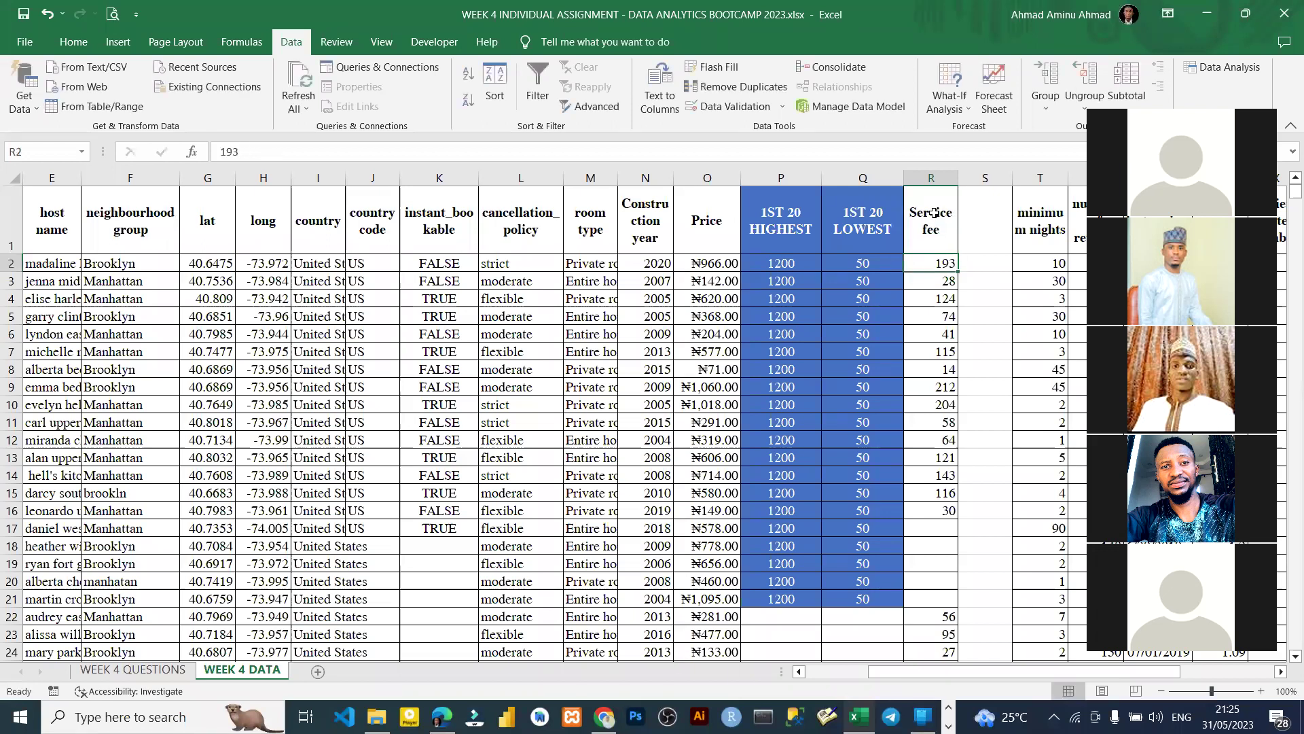
{"action": "key", "text": "Up"}
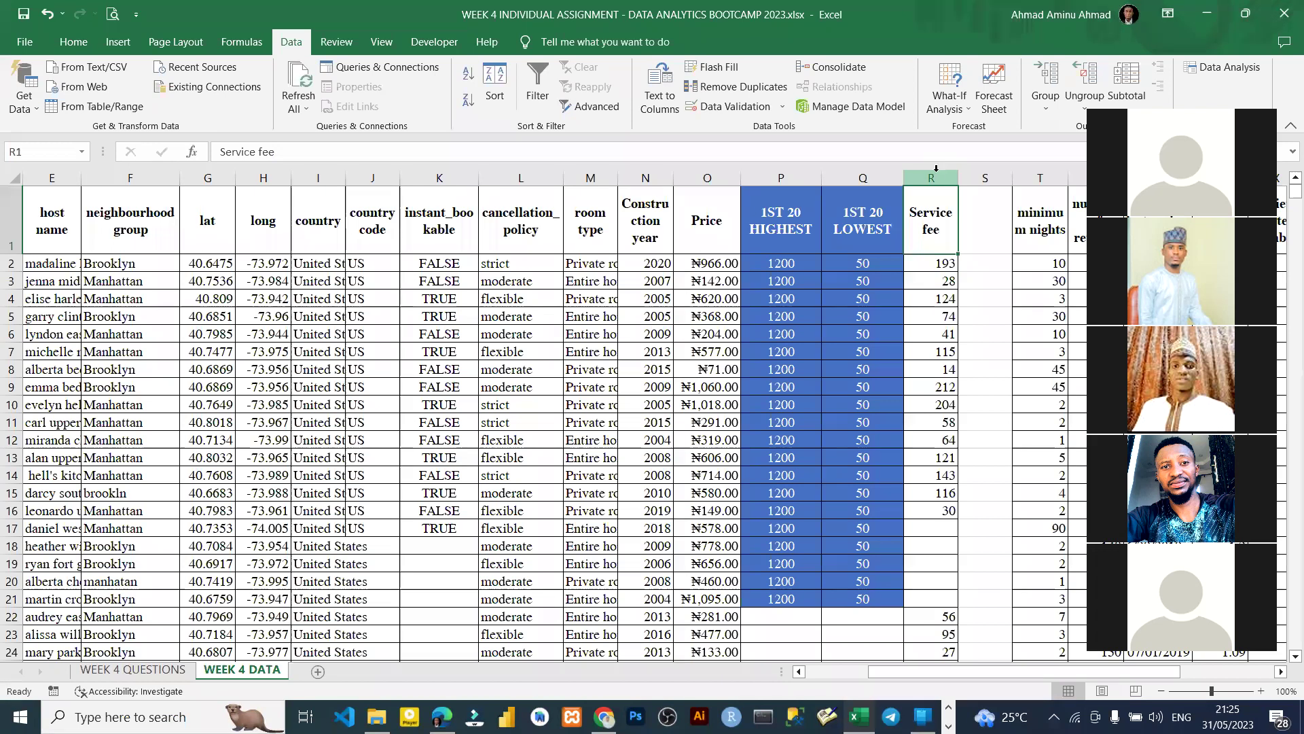
- Format the whole service fee column R as Currency
{"action": "key", "text": "ctrl+space"}
{"action": "left_click", "coordinate": [75, 42]}
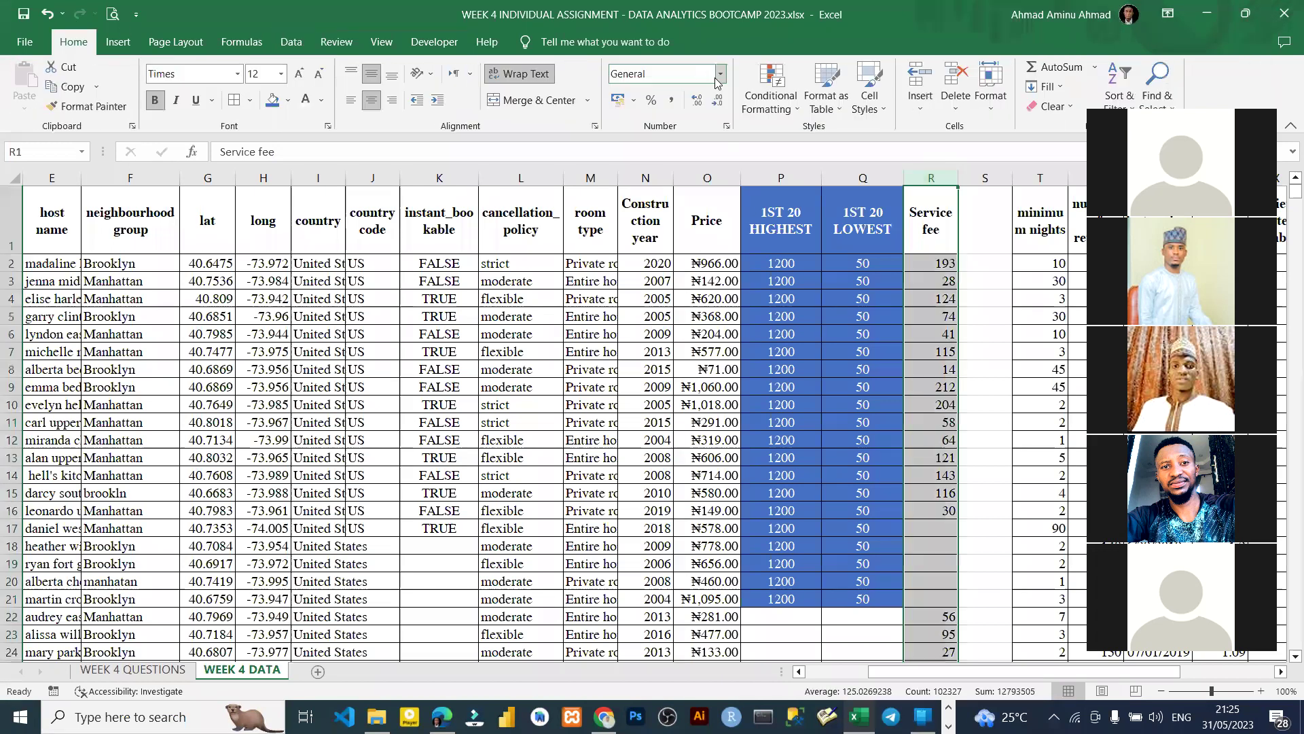
{"action": "left_click", "coordinate": [720, 73]}
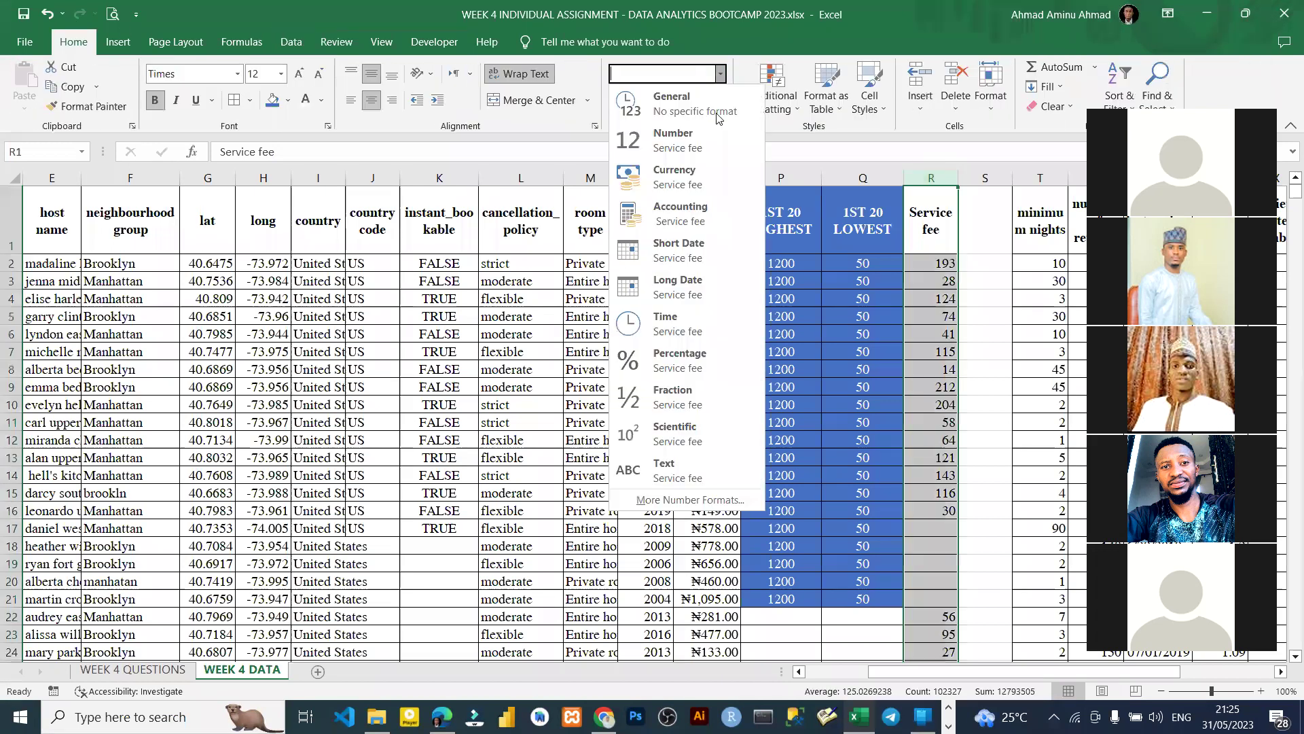
{"action": "left_click", "coordinate": [678, 178]}
{"action": "left_click", "coordinate": [984, 231]}
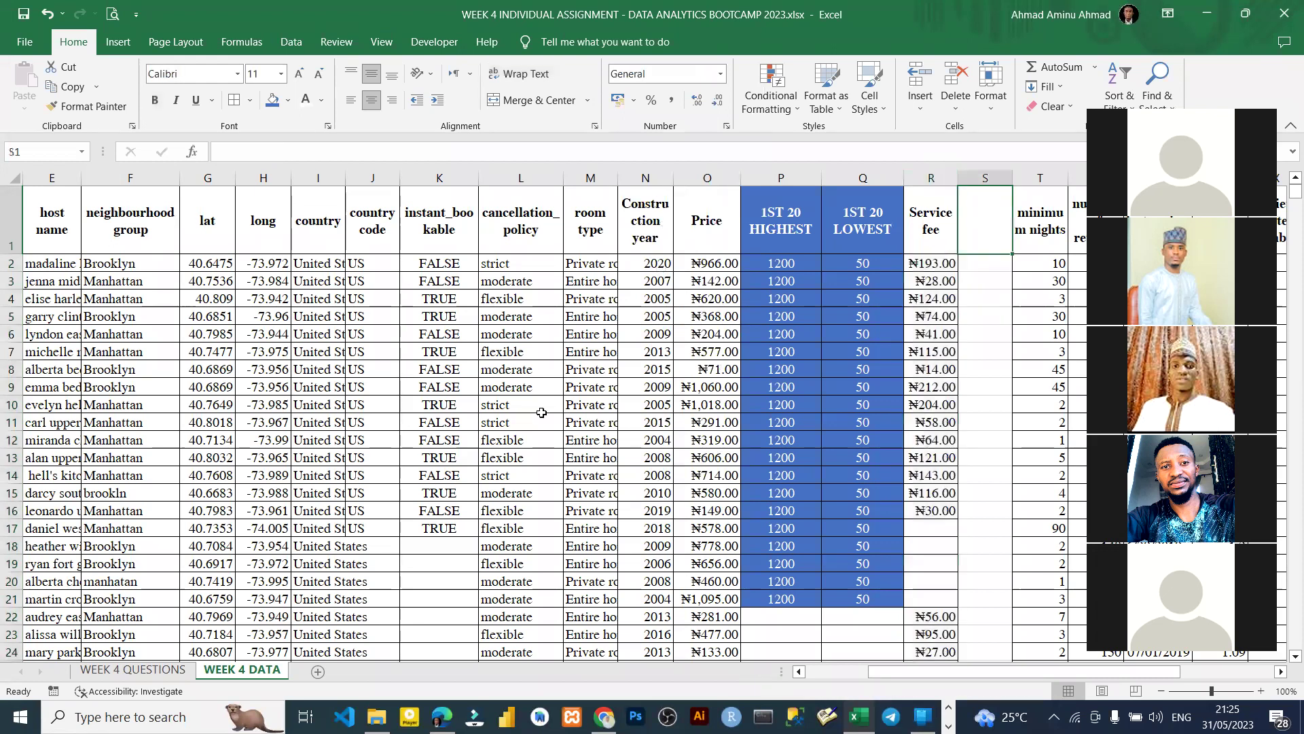
- Review question 3 on the WEEK 4 QUESTIONS sheet, which covers the Total Fee column, and return to WEEK 4 DATA
{"action": "left_click", "coordinate": [136, 660]}
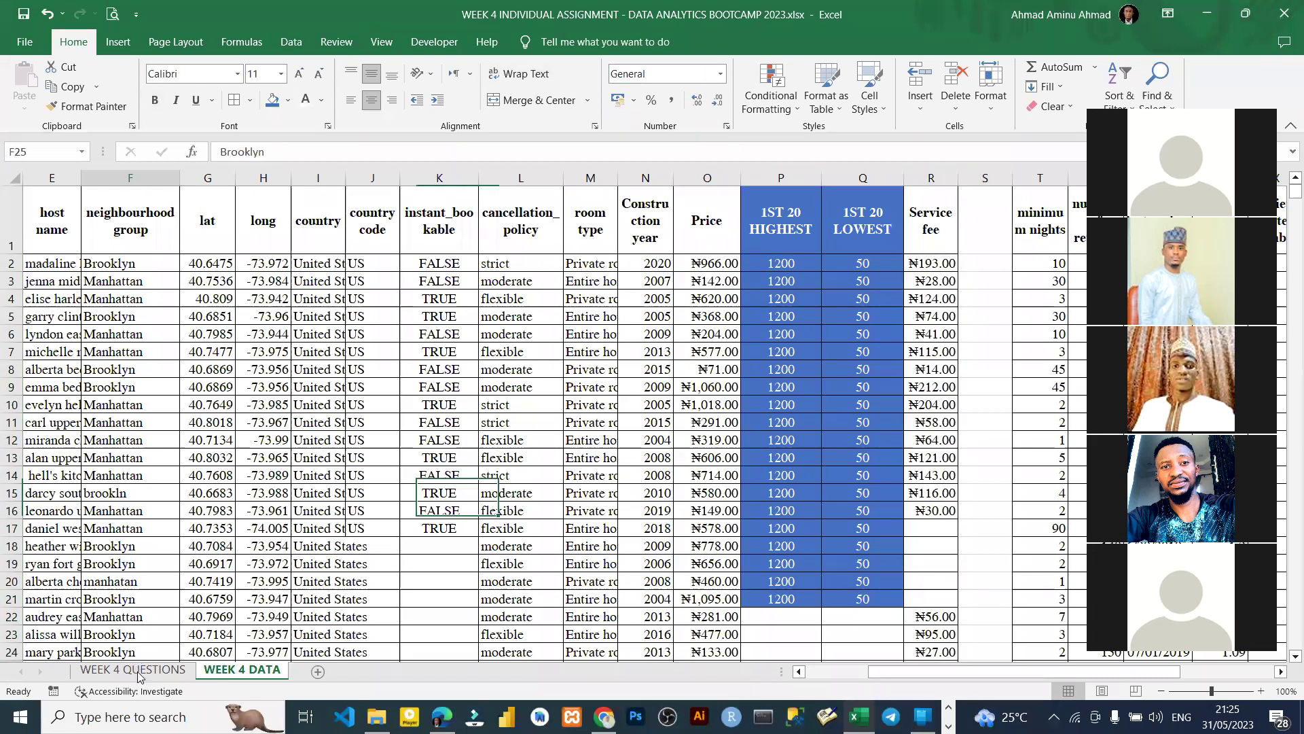
{"action": "left_click", "coordinate": [138, 670]}
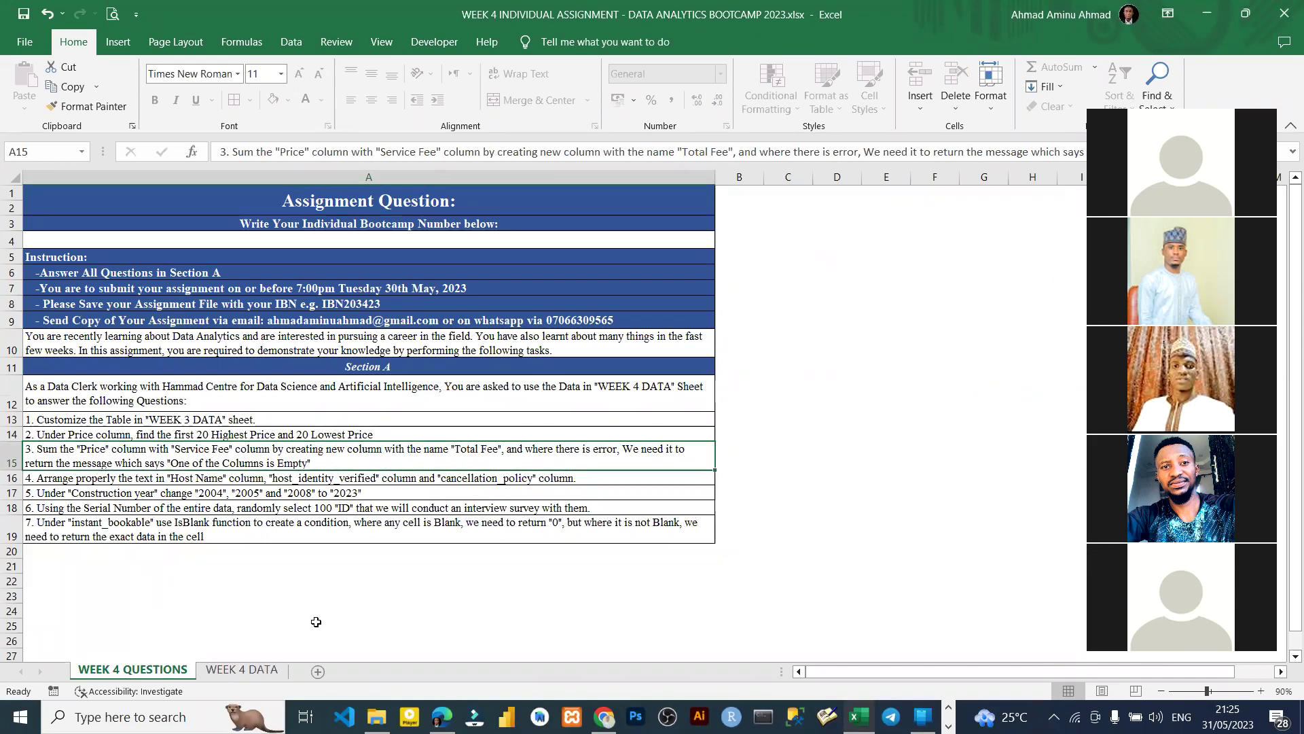
{"action": "key", "text": "ctrl+Page_Down"}
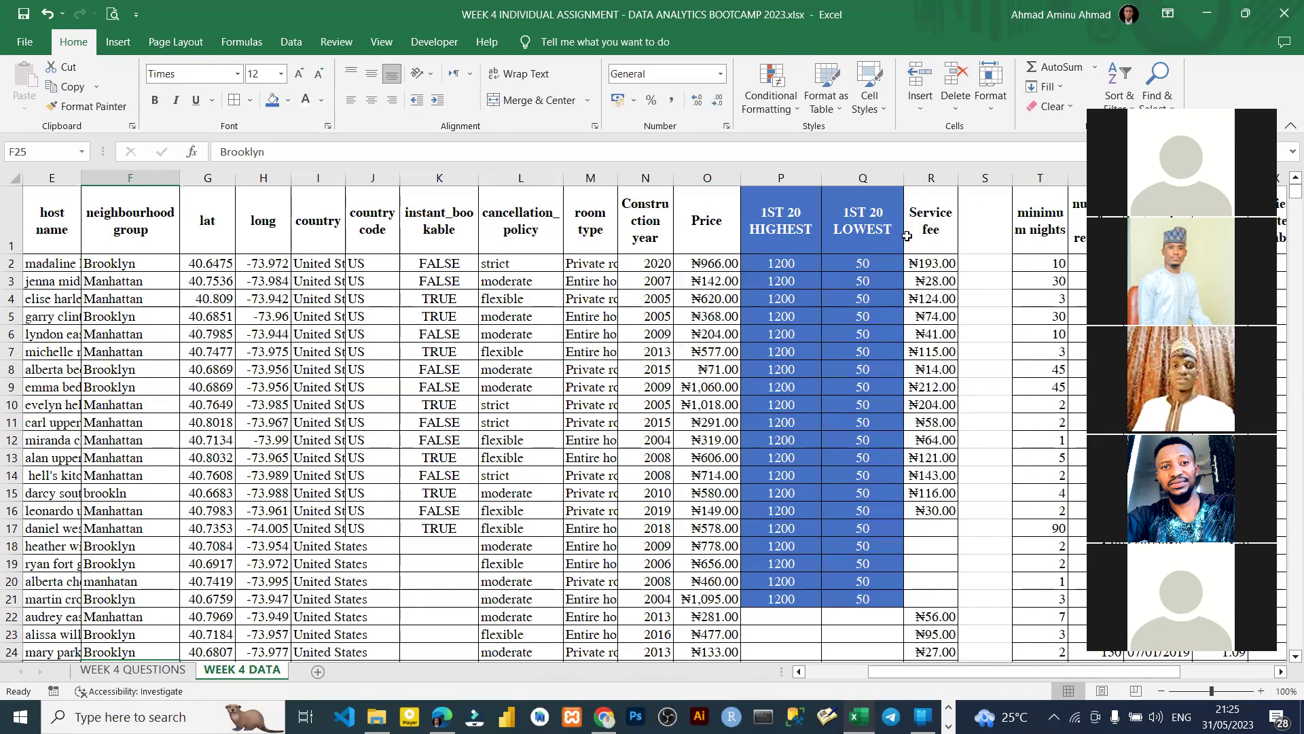
- Give the empty column S the same cell formatting as the Service fee column, without keeping the copied fee values
{"action": "left_click", "coordinate": [973, 211]}
{"action": "type", "text": "tota"}
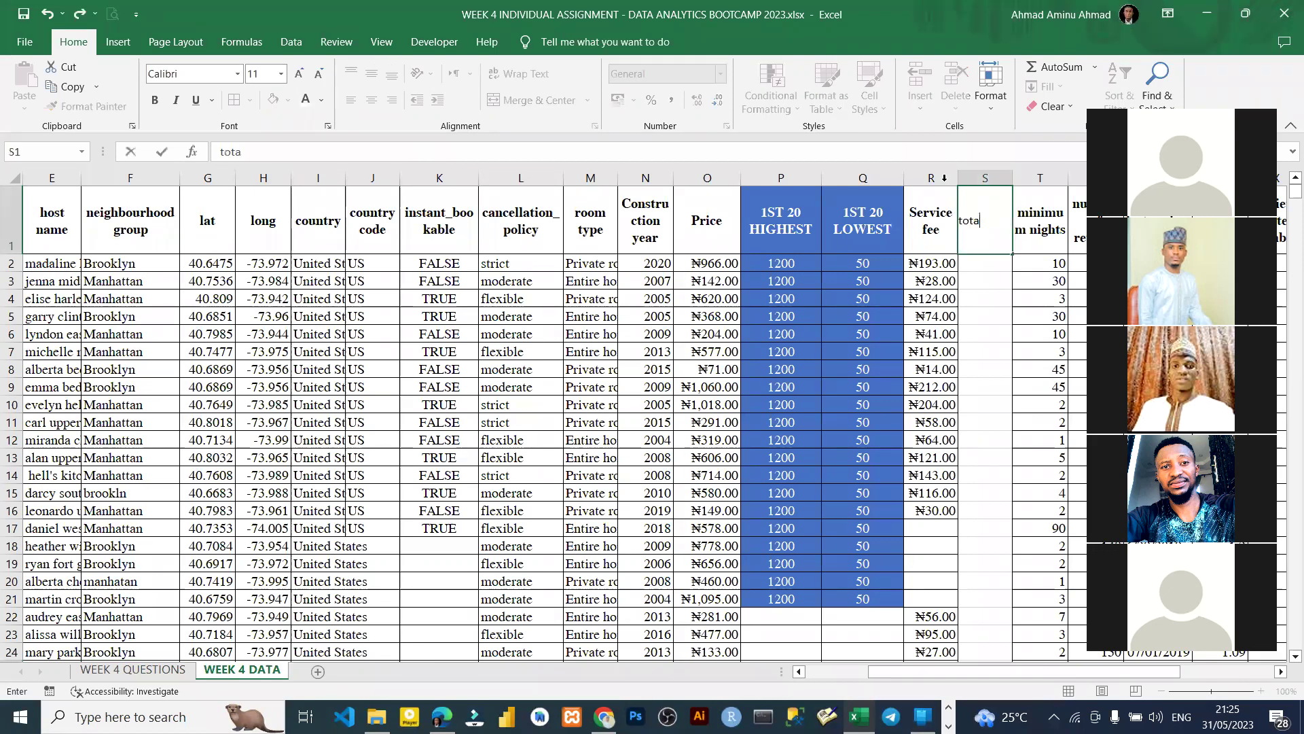
{"action": "left_click", "coordinate": [941, 177]}
{"action": "key", "text": "ctrl+c"}
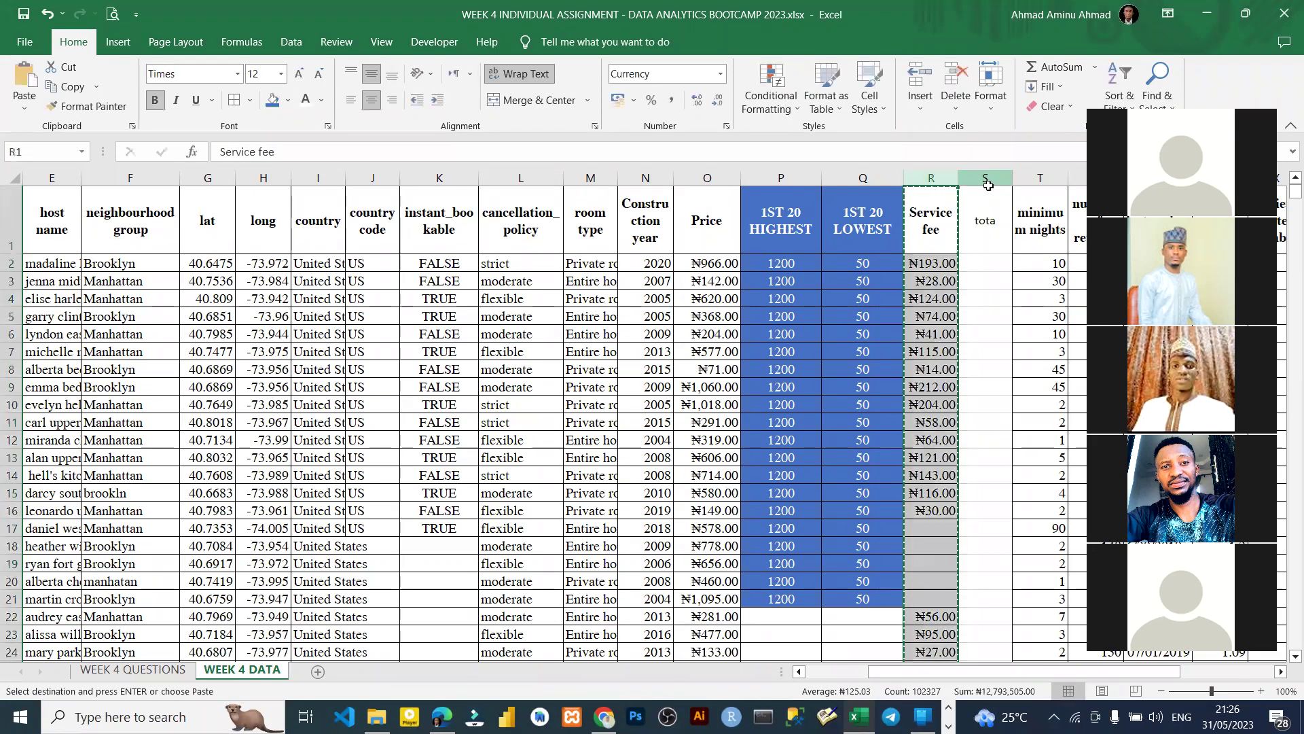
{"action": "key", "text": "Right"}
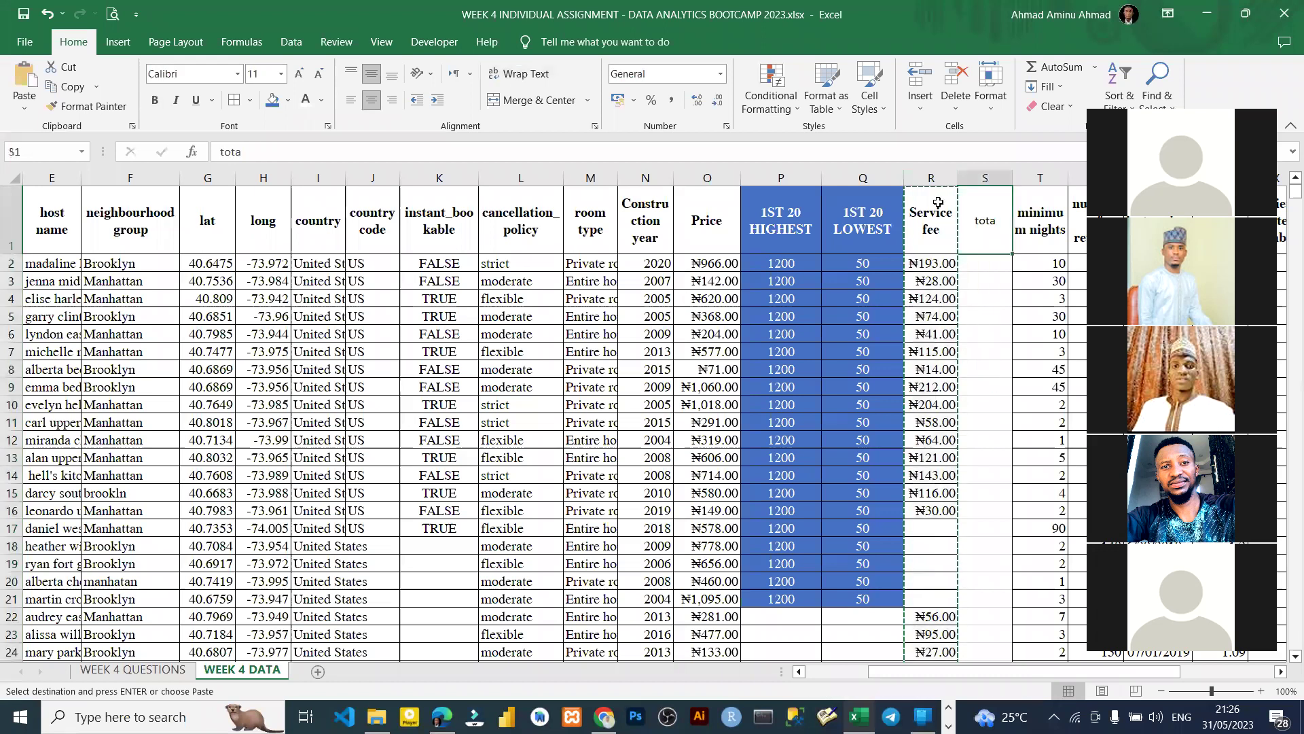
{"action": "left_click", "coordinate": [984, 177]}
{"action": "key", "text": "ctrl+v"}
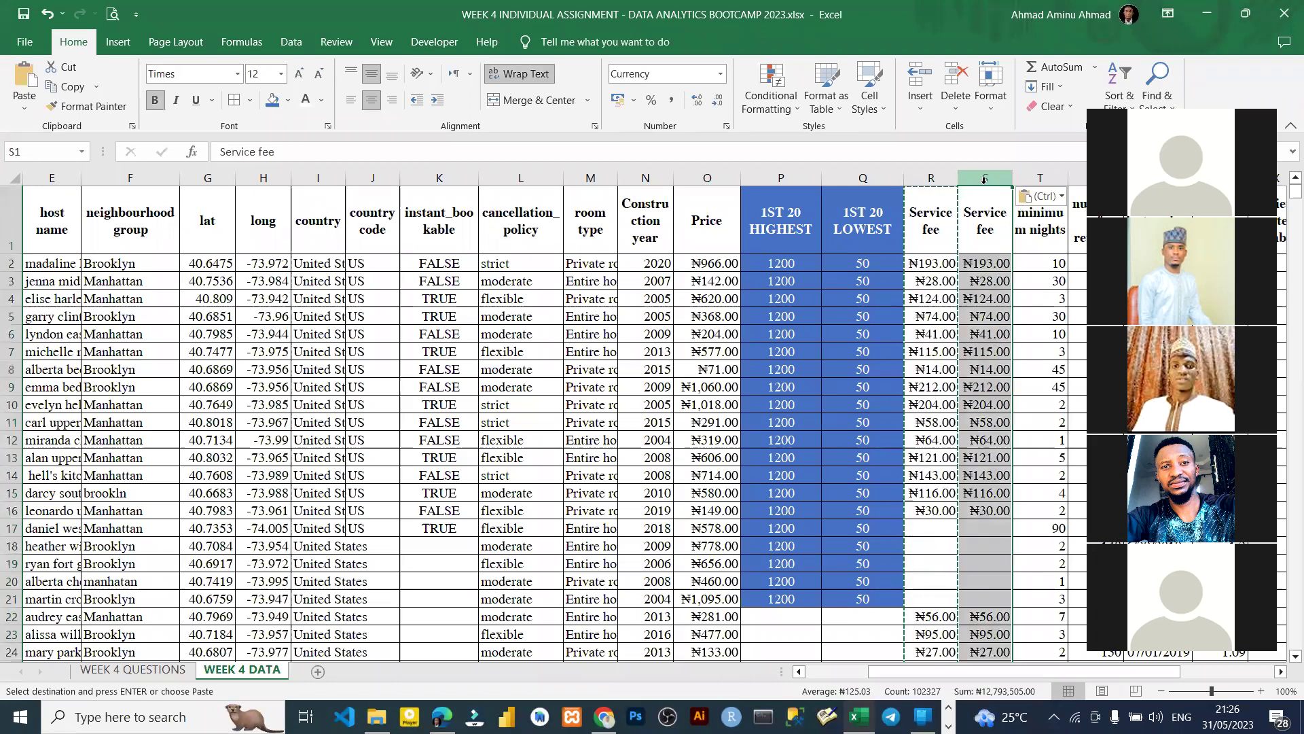
{"action": "key", "text": "ctrl+z"}
- Enter the header "Total Fee" in cell S1
{"action": "left_click", "coordinate": [985, 228]}
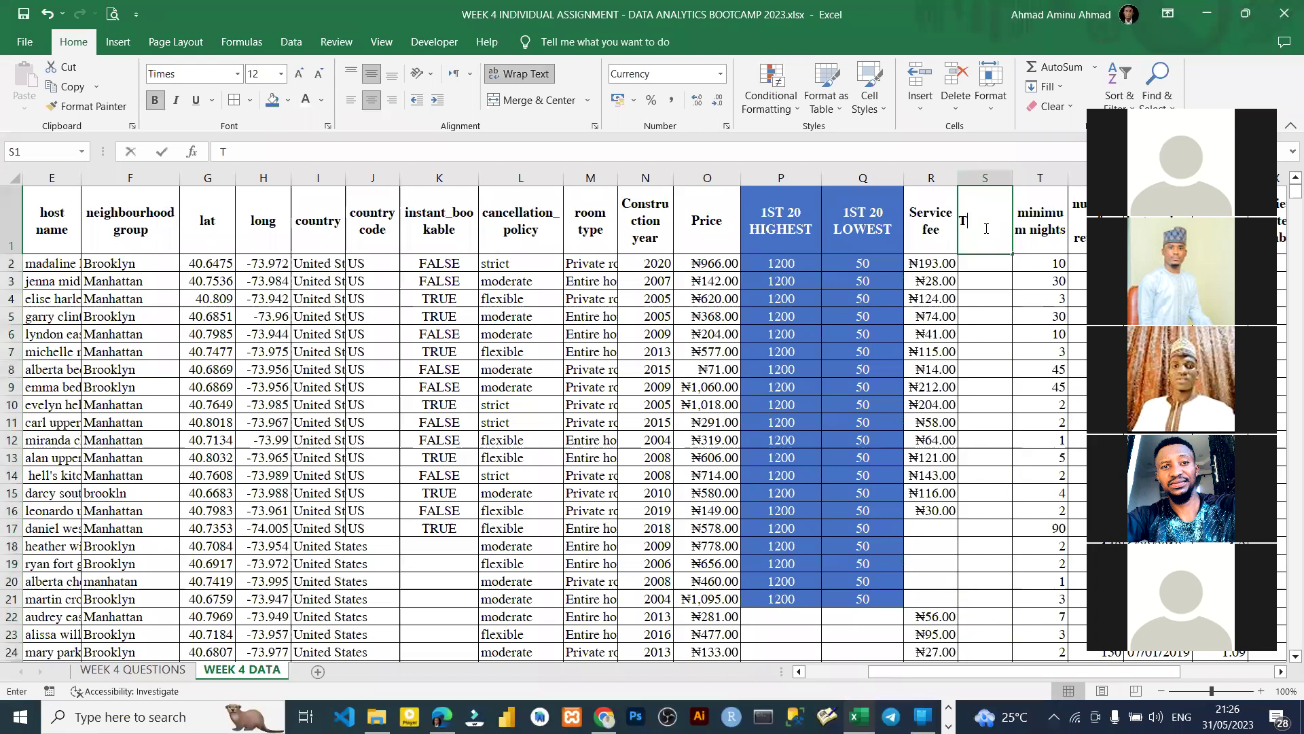
{"action": "type", "text": "Total Fee"}
{"action": "key", "text": "Return"}
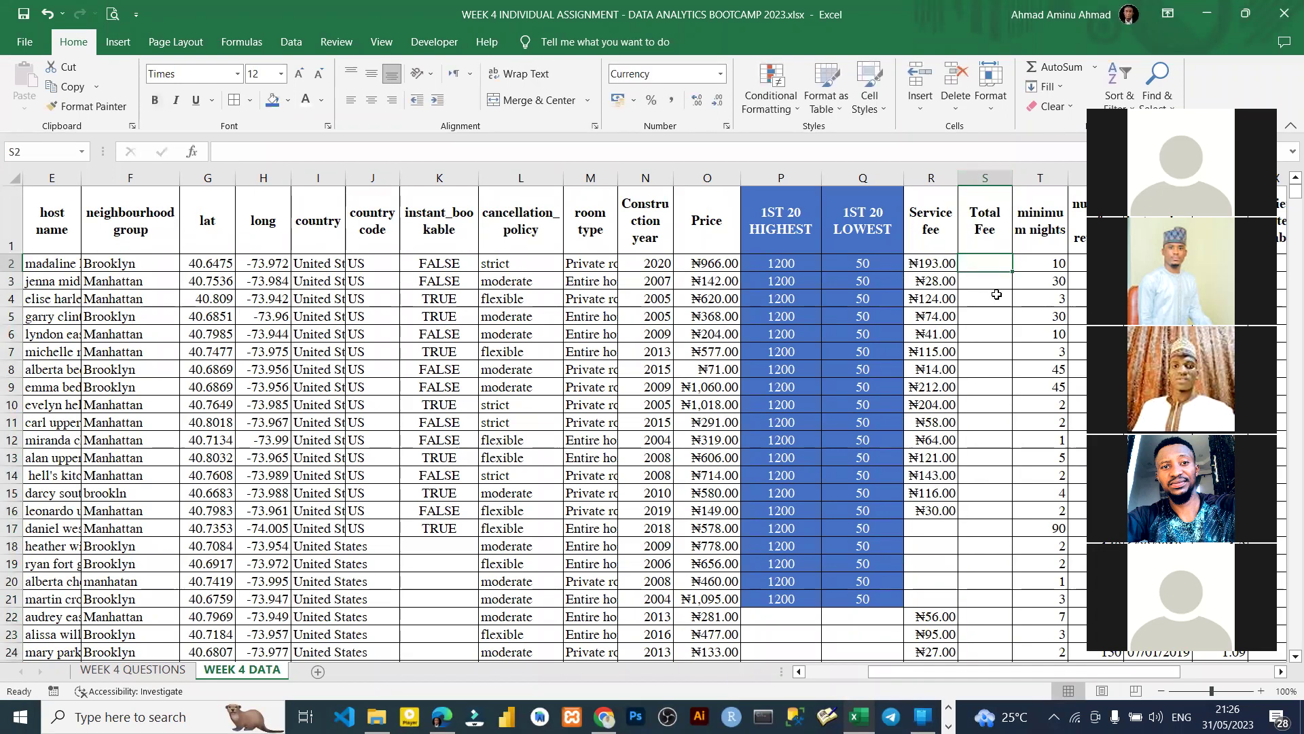
- Enter the formula =O2+R2 in cell S2 to add the price and service fee
{"action": "type", "text": "="}
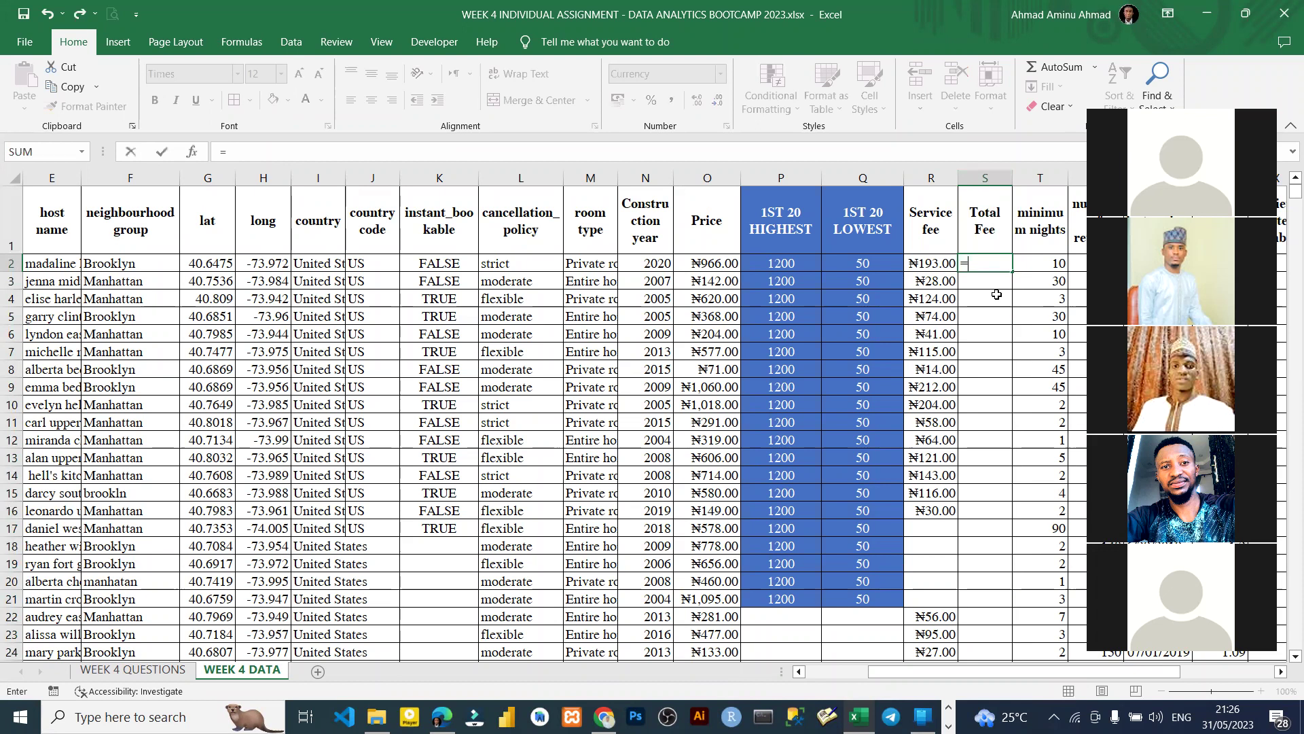
{"action": "left_click", "coordinate": [692, 265]}
{"action": "type", "text": "+"}
{"action": "left_click", "coordinate": [928, 262]}
{"action": "key", "text": "ctrl+Return"}
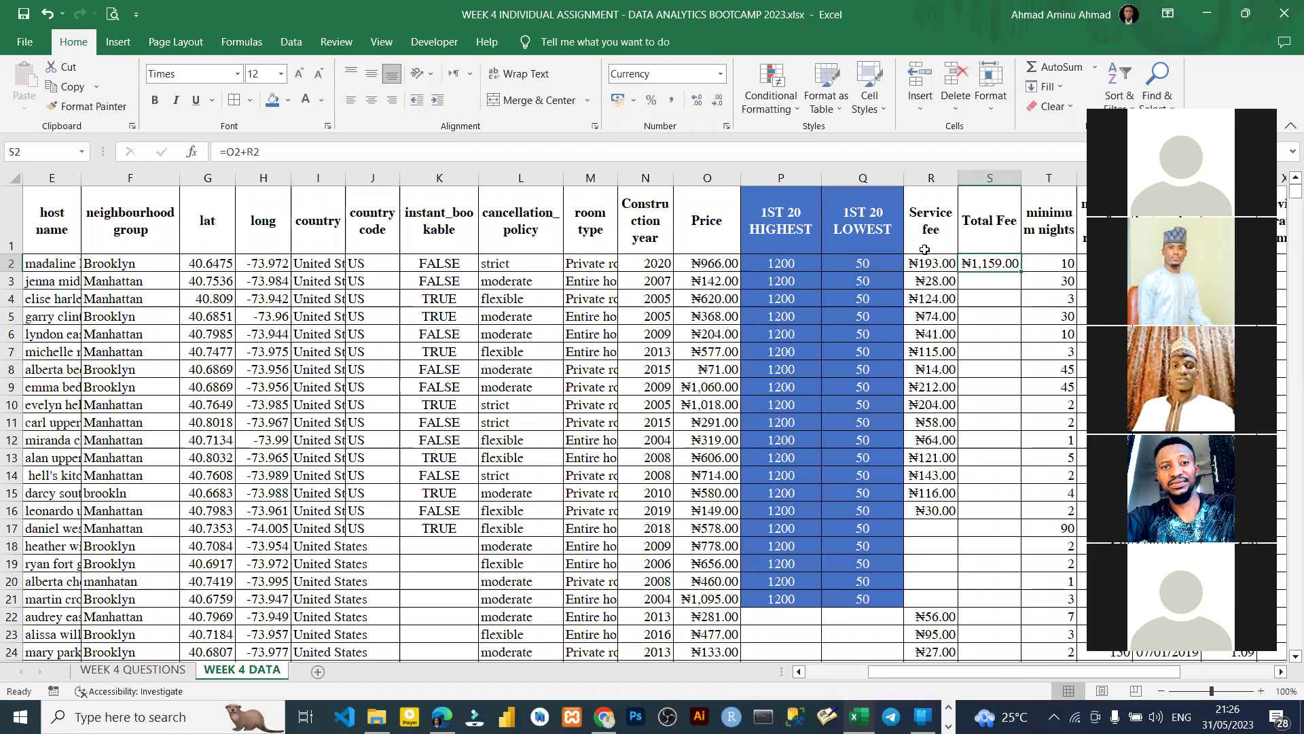
- Wrap the sum in S2 in IFERROR so that errors return "One of the Column is Empty"
{"action": "key", "text": "F2"}
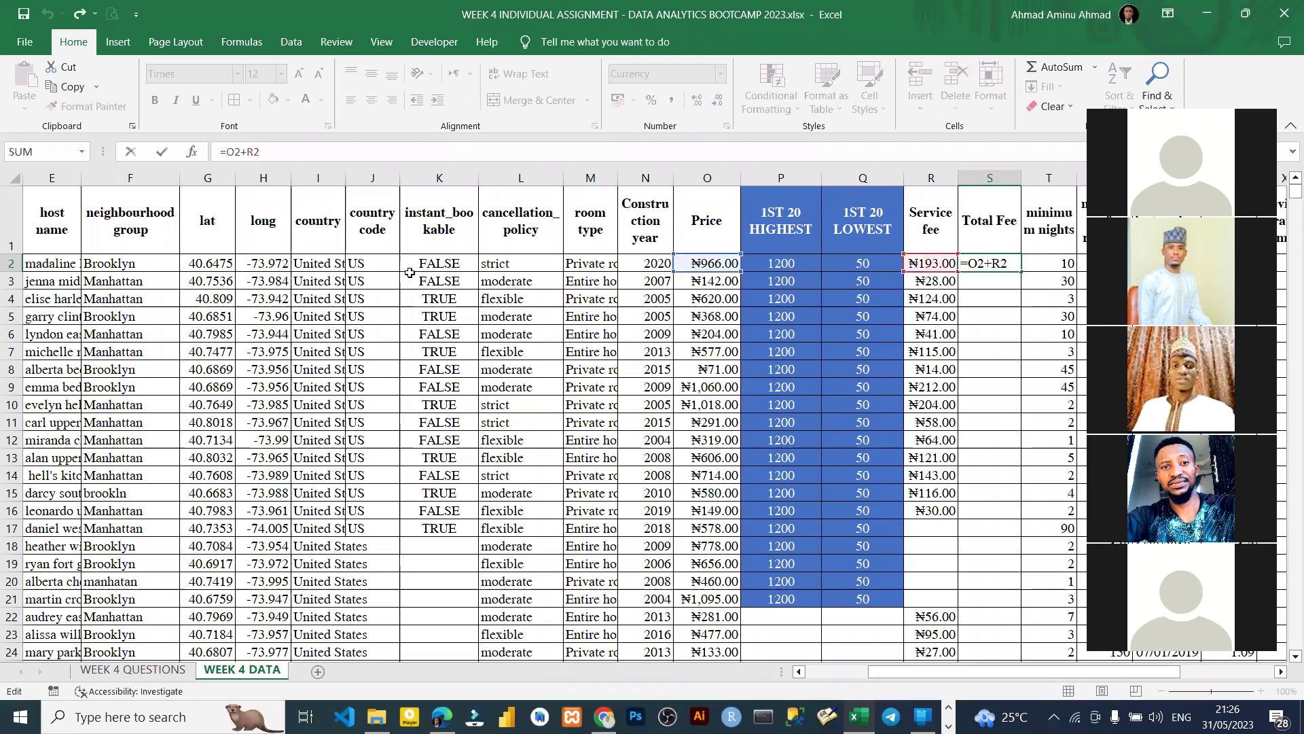
{"action": "type", "text": "if"}
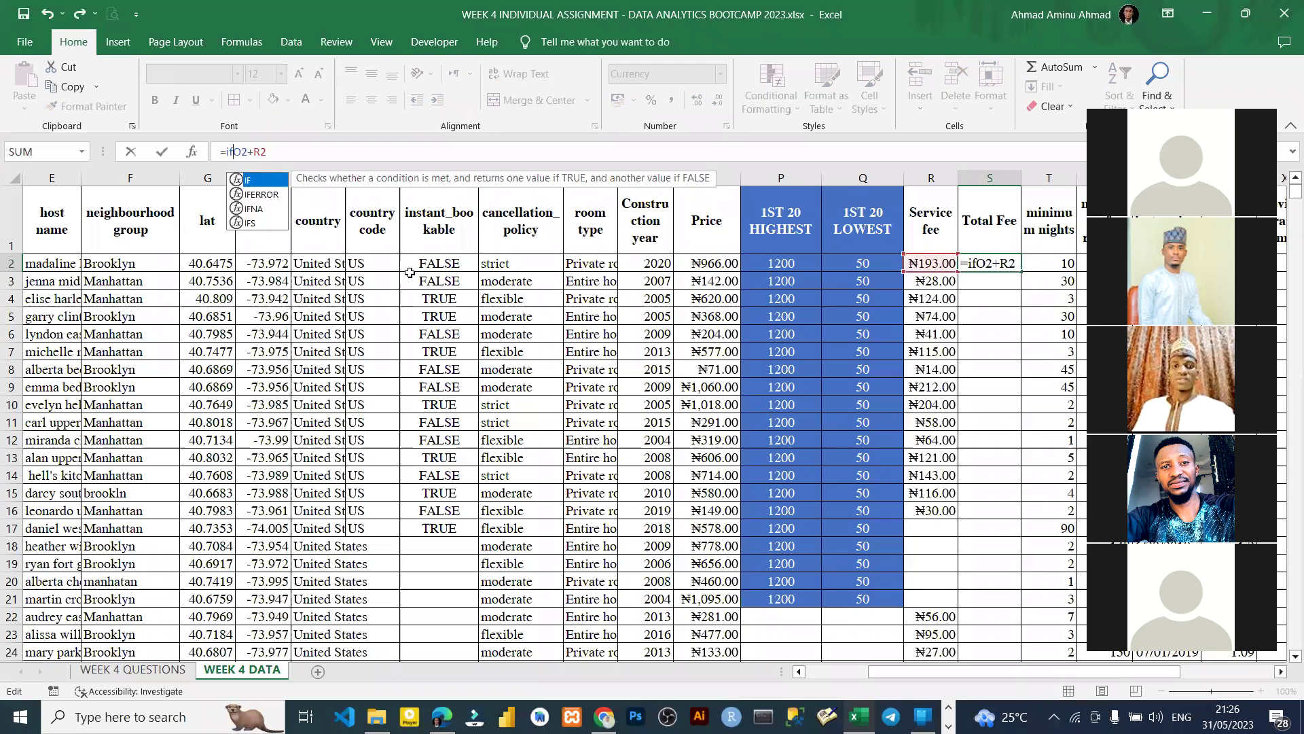
{"action": "key", "text": "Down"}
{"action": "key", "text": "Tab"}
{"action": "type", "text": "),"}
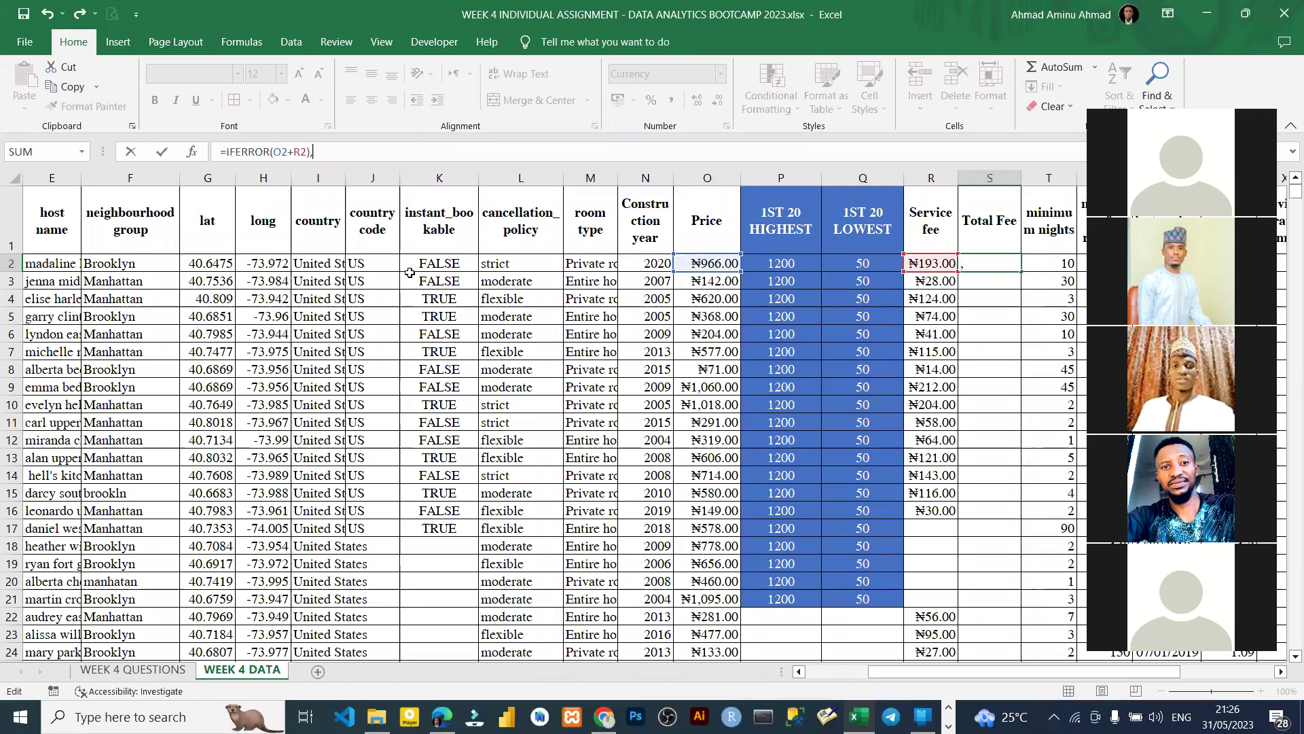
{"action": "key", "text": "BackSpace"}
{"action": "key", "text": "BackSpace"}
{"action": "type", "text": ",\"One o fth"}
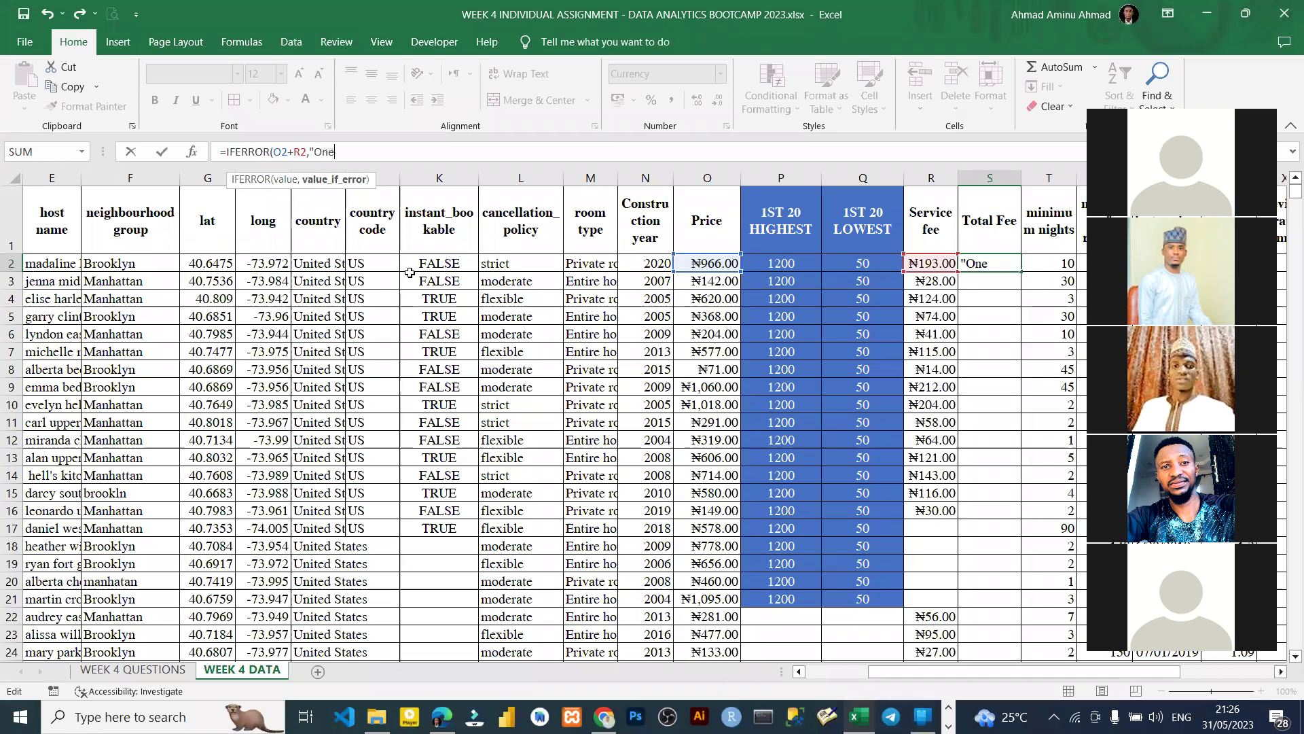
{"action": "key", "text": "BackSpace"}
{"action": "key", "text": "BackSpace"}
{"action": "key", "text": "BackSpace"}
{"action": "key", "text": "BackSpace"}
{"action": "type", "text": "f the Column is Em"}
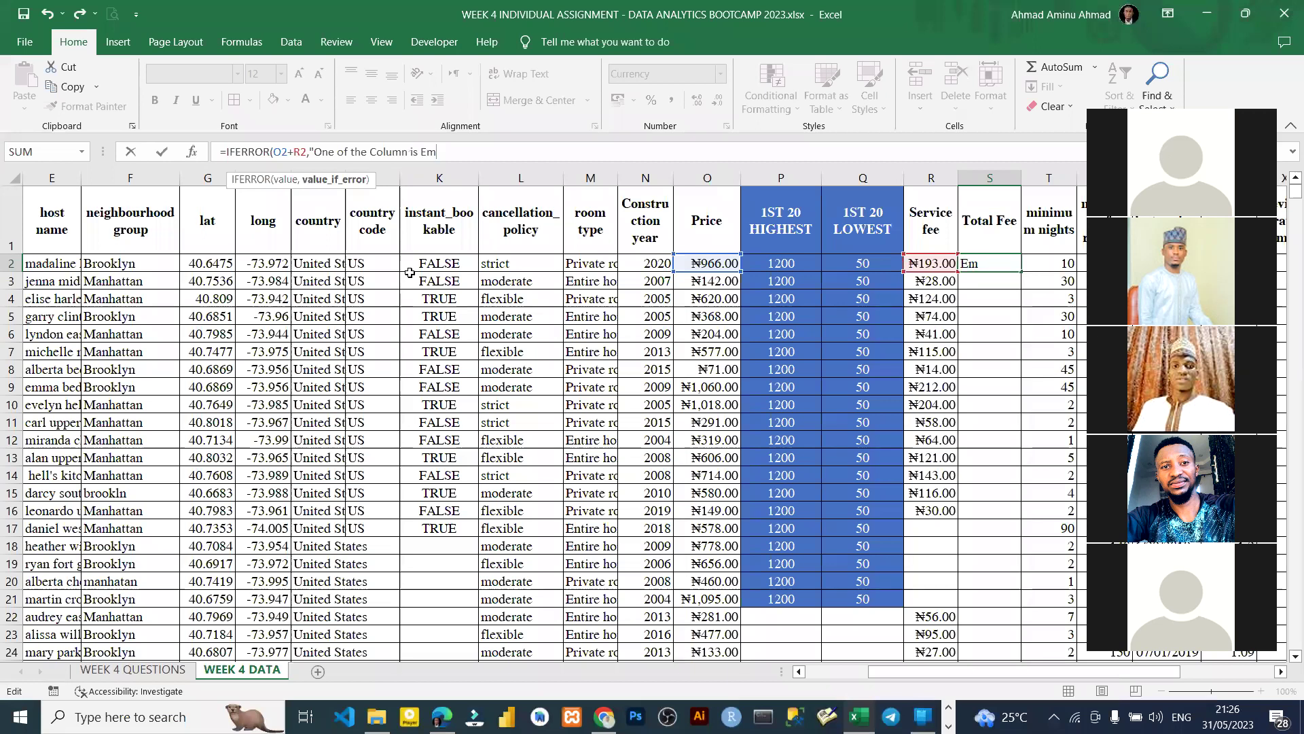
{"action": "type", "text": "pty\")"}
{"action": "key", "text": "ctrl+Return"}
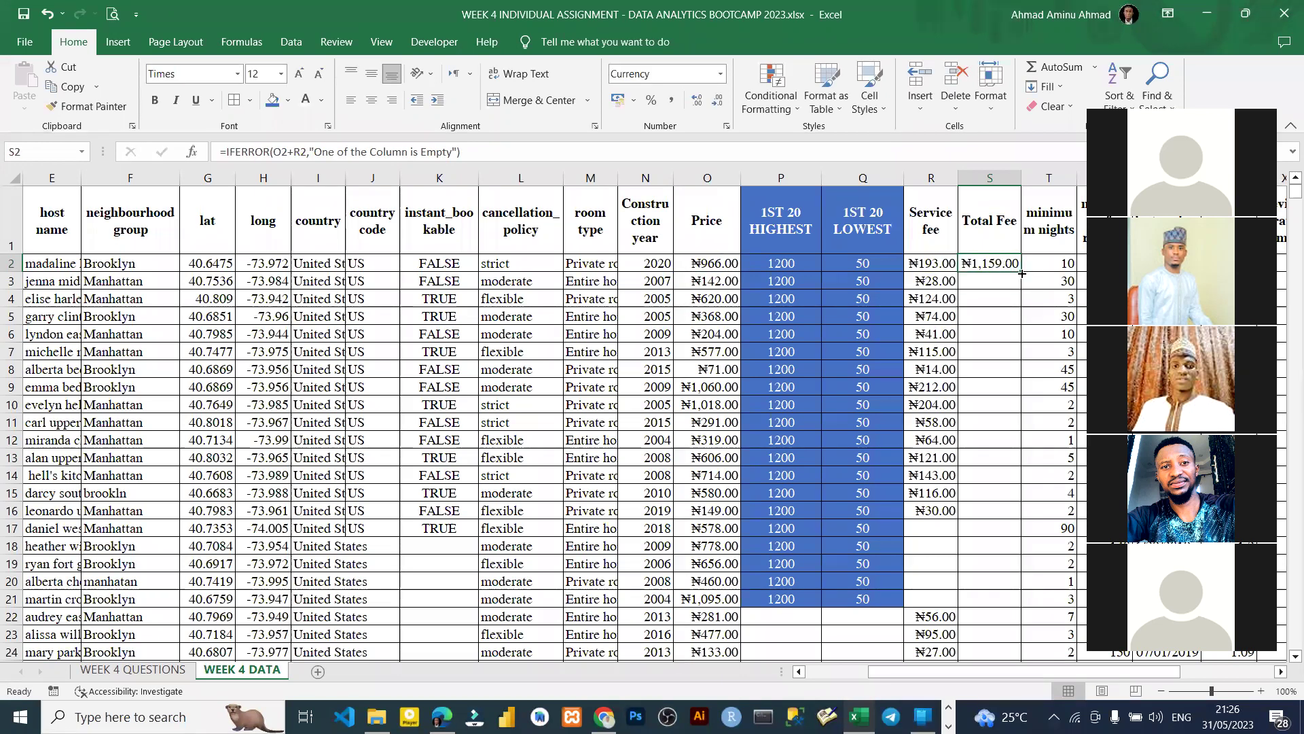
- Fill the Total Fee formula from S2 down to row 11713
{"action": "left_click_drag", "start_coordinate": [1021, 270], "coordinate": [1009, 613]}
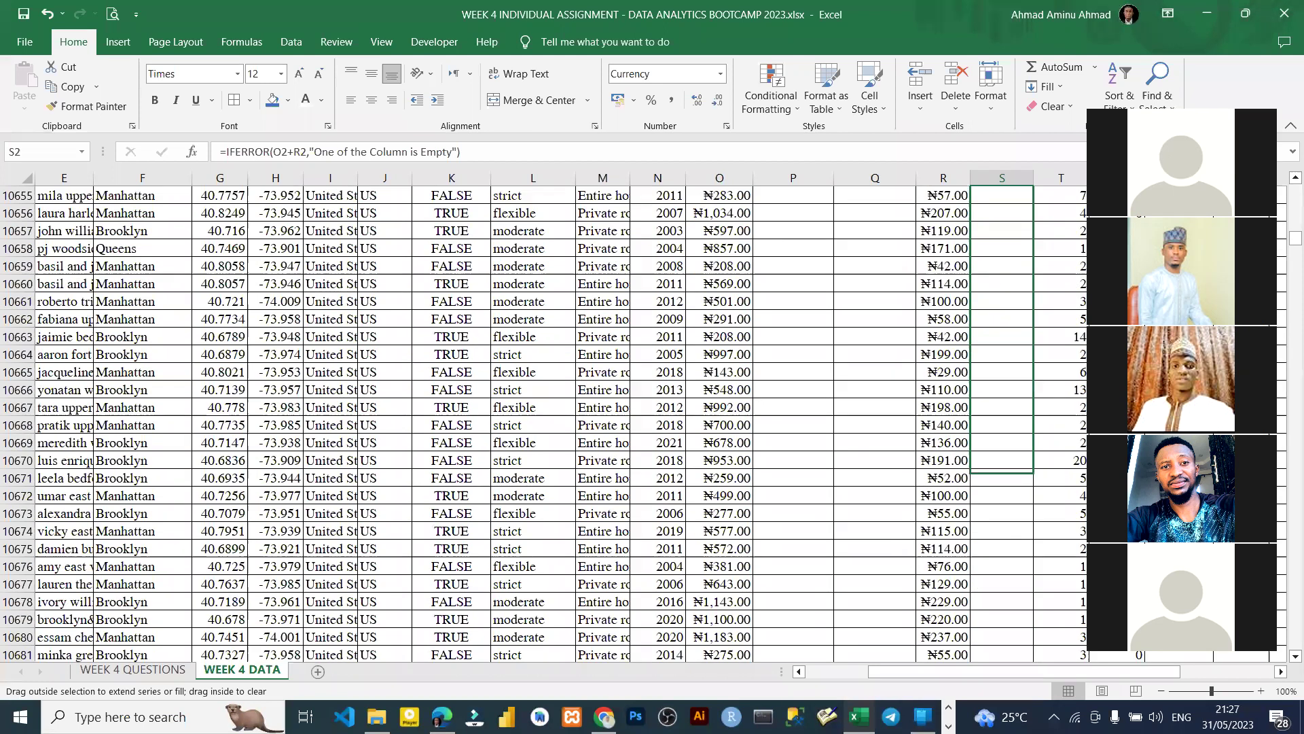
{"action": "mouse_move", "coordinate": [1022, 566]}
{"action": "left_mouse_down"}
{"action": "mouse_move", "coordinate": [1022, 601]}
{"action": "mouse_move", "coordinate": [1013, 547]}
{"action": "left_mouse_up"}
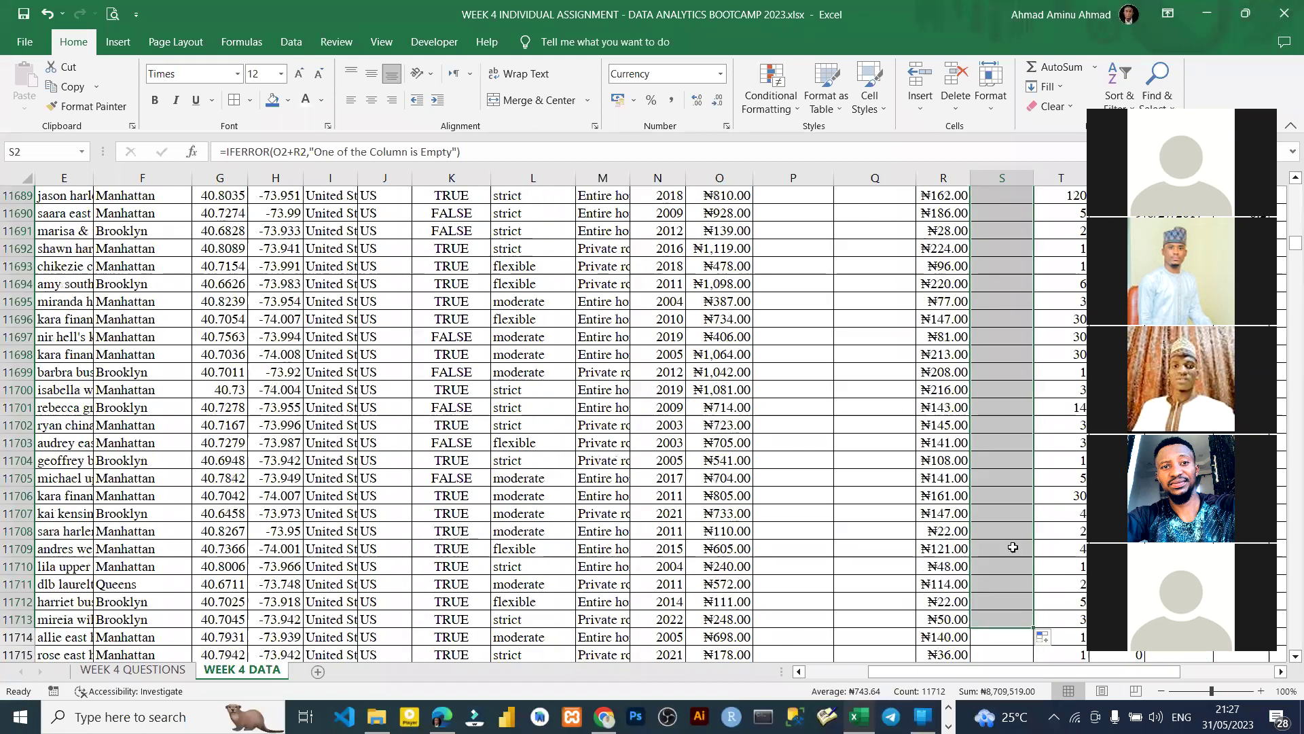
{"action": "key", "text": "Left"}
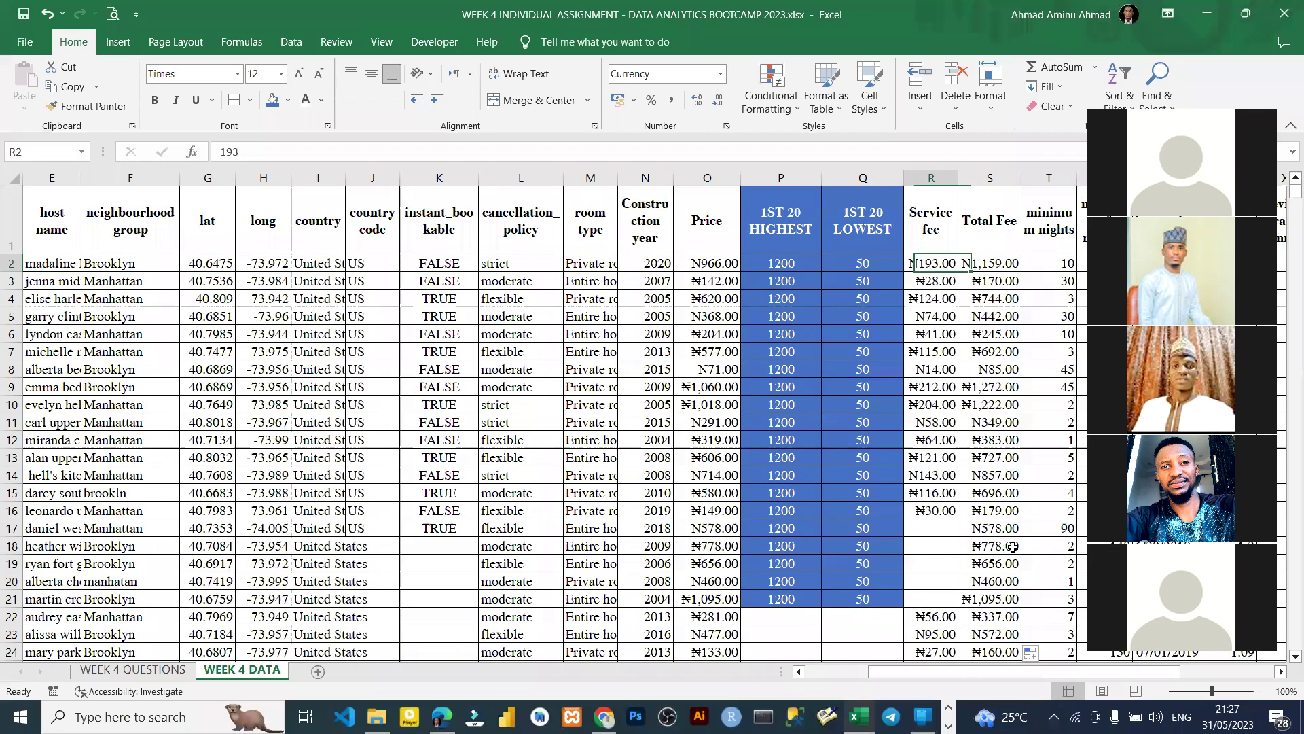
{"action": "key", "text": "Left"}
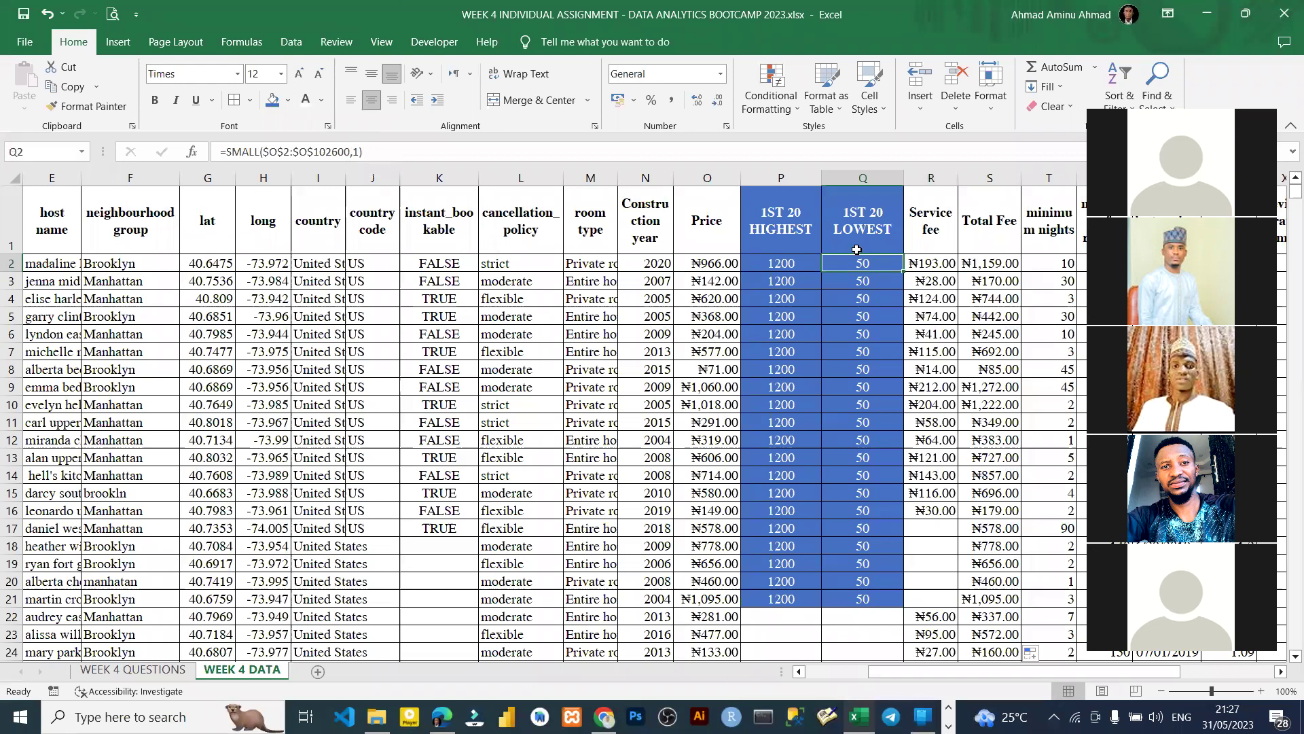
{"action": "left_click", "coordinate": [989, 263]}
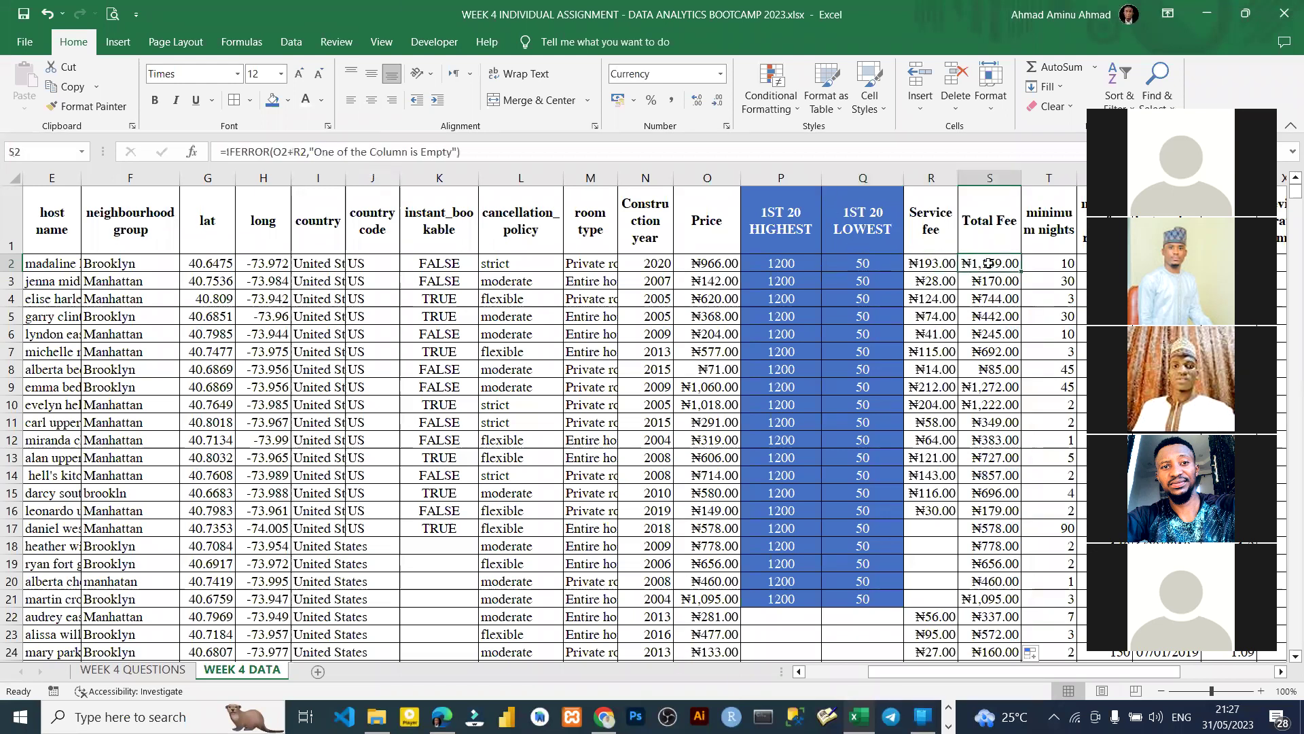
- Copy the formula in S2 and paste it into the remaining Total Fee cells down to S102600
{"action": "key", "text": "ctrl+c"}
{"action": "key", "text": "ctrl+shift+Down"}
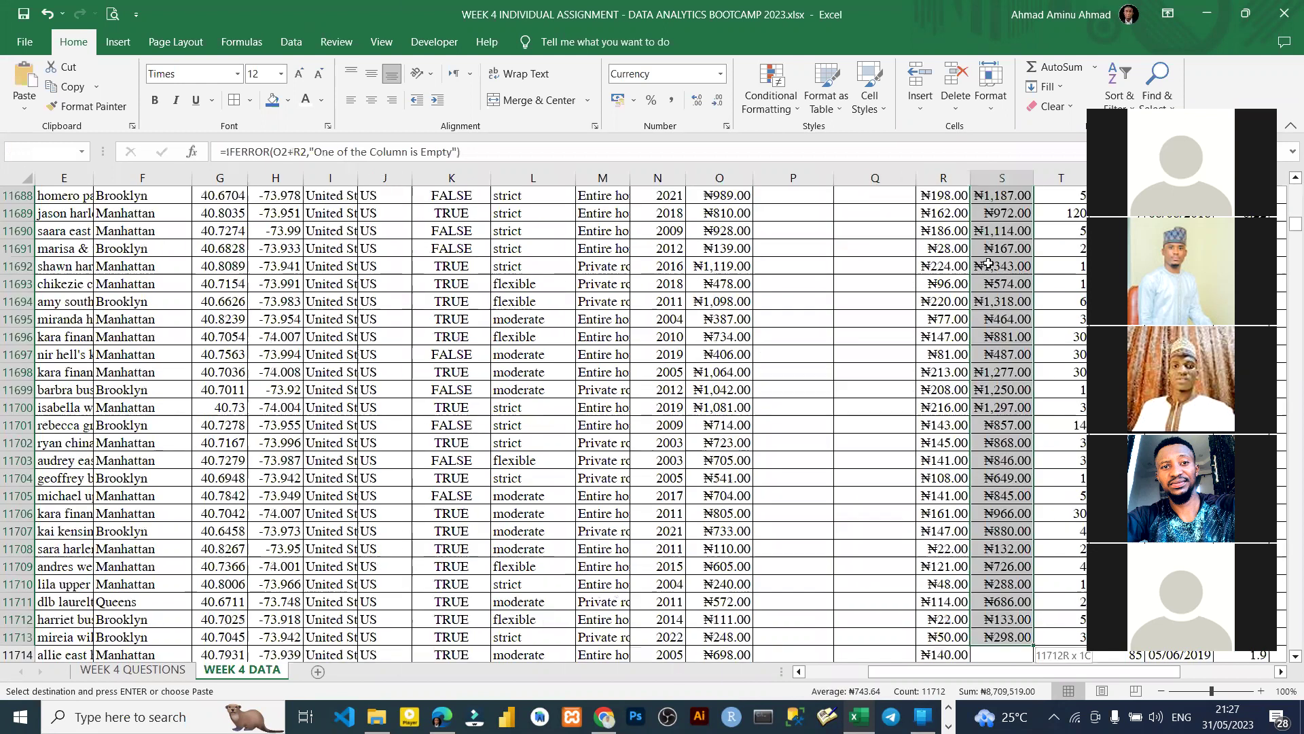
{"action": "key", "text": "ctrl+Up"}
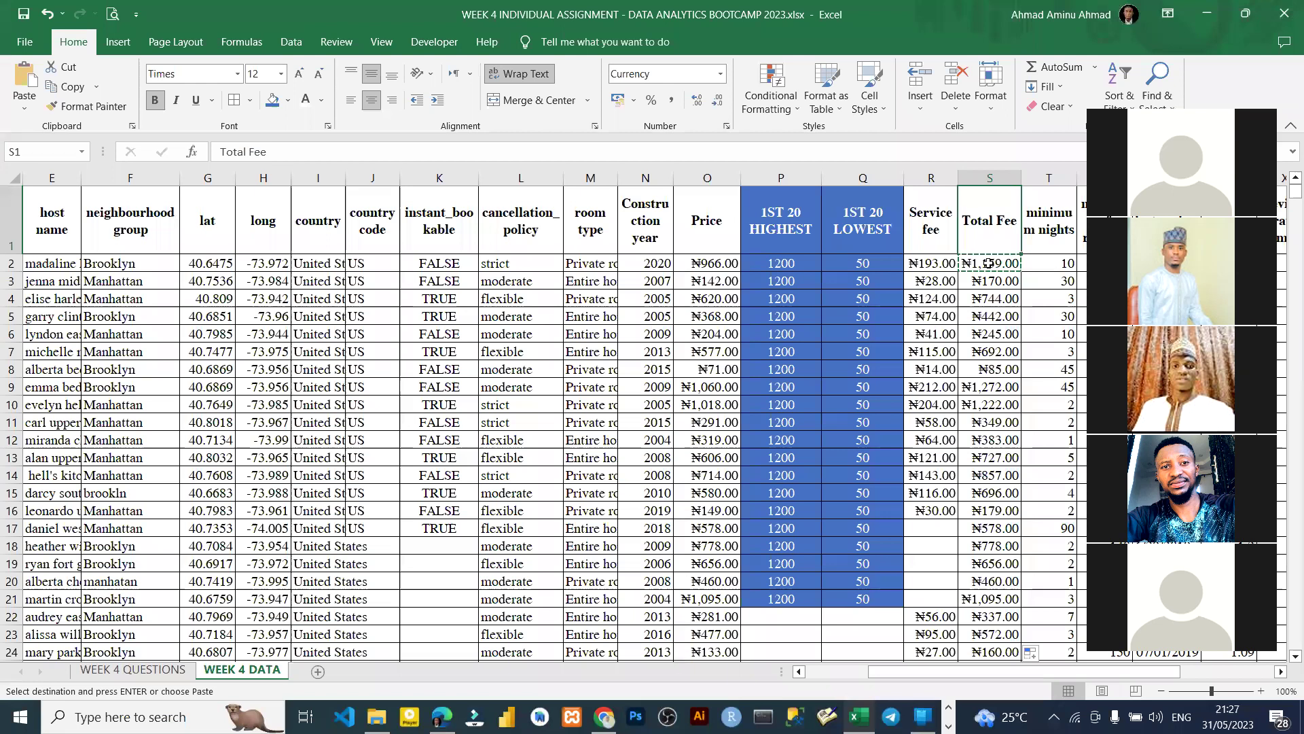
{"action": "key", "text": "Left"}
{"action": "key", "text": "Left"}
{"action": "key", "text": "Left"}
{"action": "key", "text": "ctrl+Down"}
{"action": "key", "text": "ctrl+Down"}
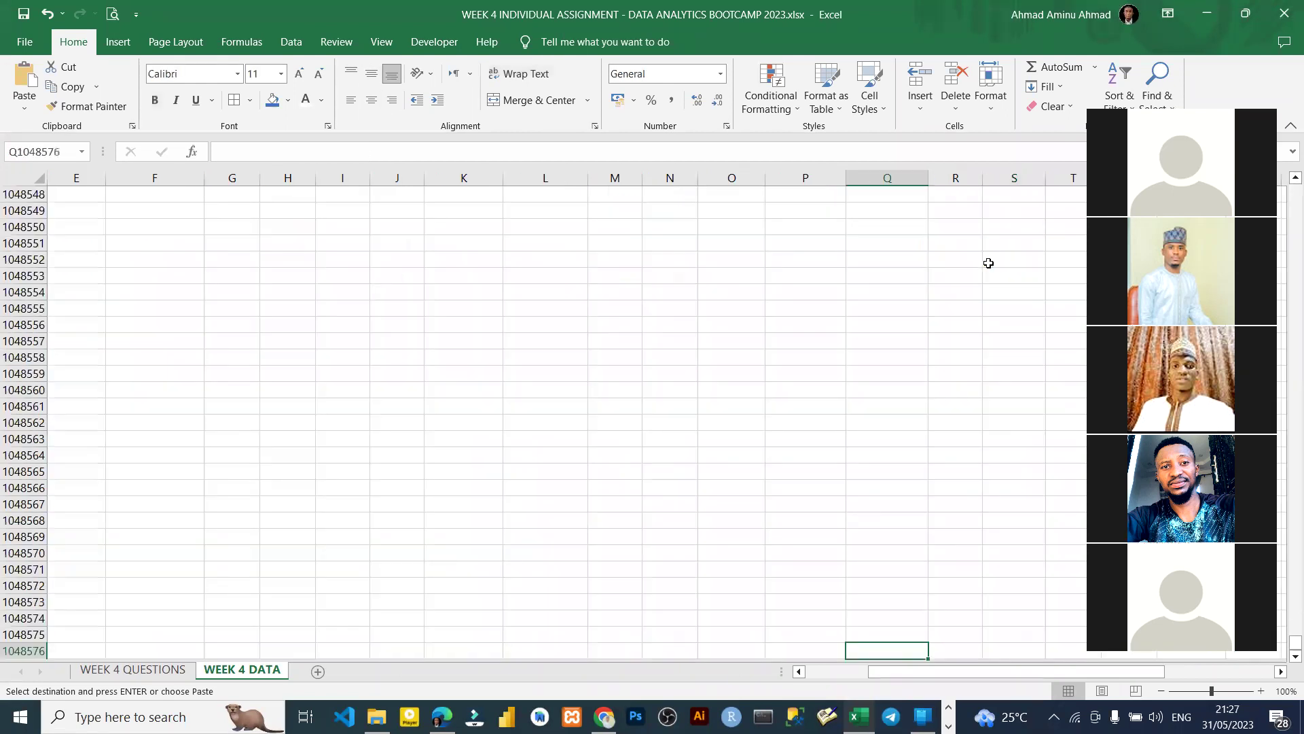
{"action": "key", "text": "ctrl+Up"}
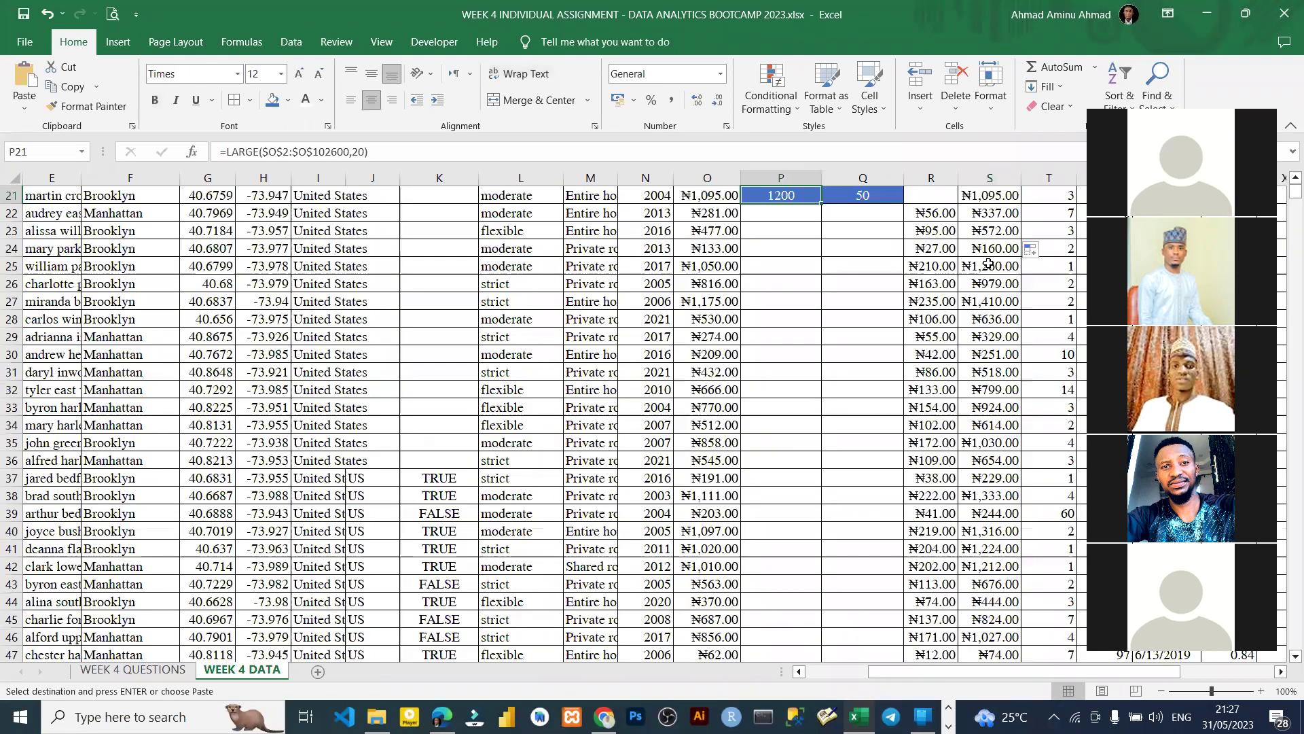
{"action": "key", "text": "ctrl+Down"}
{"action": "key", "text": "Left"}
{"action": "key", "text": "ctrl+Up"}
{"action": "key", "text": "Right"}
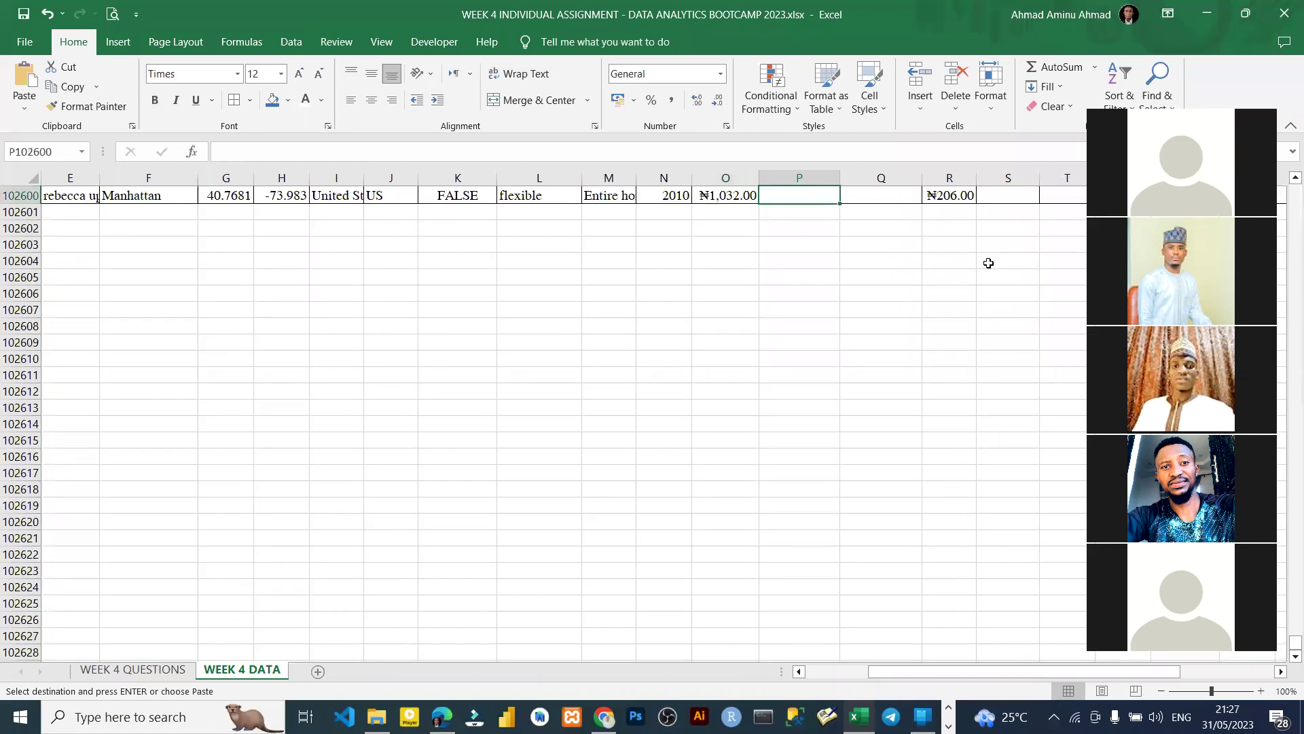
{"action": "key", "text": "Right"}
{"action": "key", "text": "Right"}
{"action": "key", "text": "Right"}
{"action": "key", "text": "ctrl+shift+Up"}
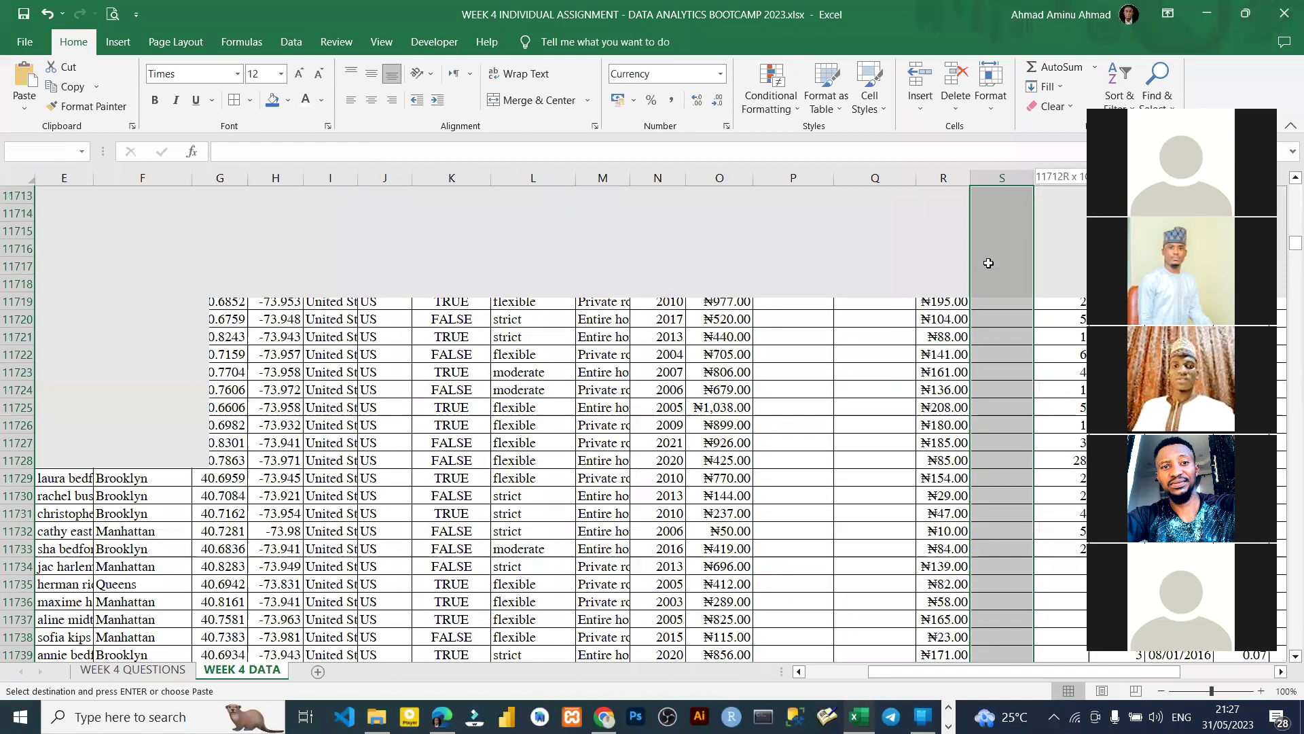
{"action": "key", "text": "ctrl+Up"}
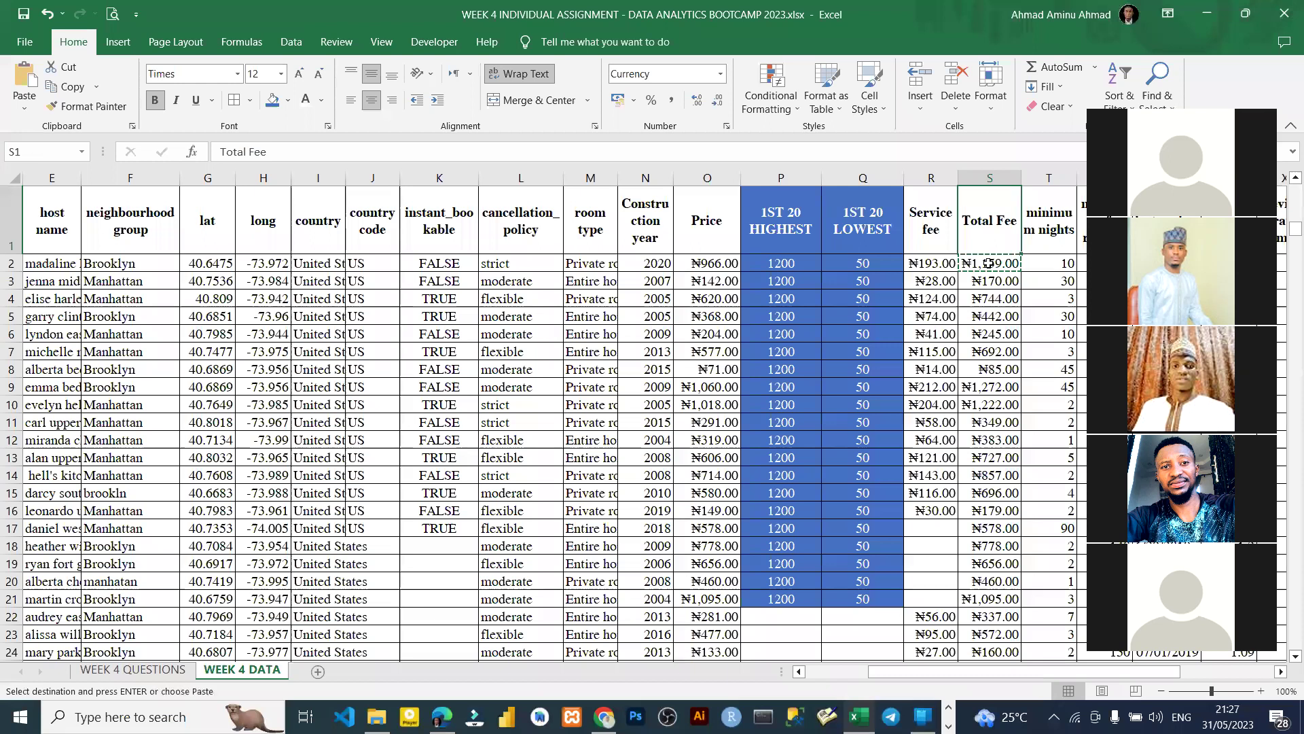
- Check that the Total Fee formulas run from the header row down to the last data row, 102600
{"action": "key", "text": "Down"}
{"action": "key", "text": "Left"}
{"action": "key", "text": "Left"}
{"action": "key", "text": "ctrl+Down"}
{"action": "key", "text": "ctrl+Down"}
{"action": "key", "text": "Right"}
{"action": "key", "text": "ctrl+Up"}
{"action": "key", "text": "Right"}
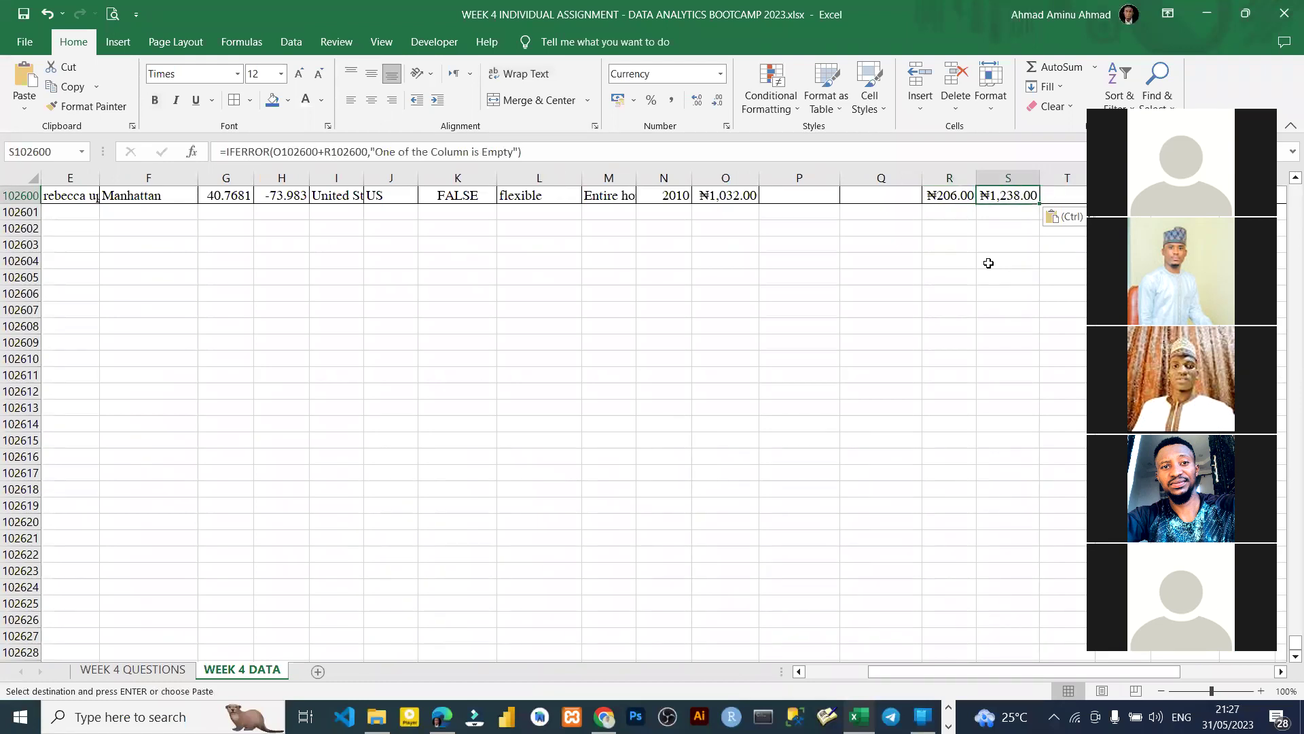
{"action": "key", "text": "ctrl+Up"}
{"action": "key", "text": "ctrl+Down"}
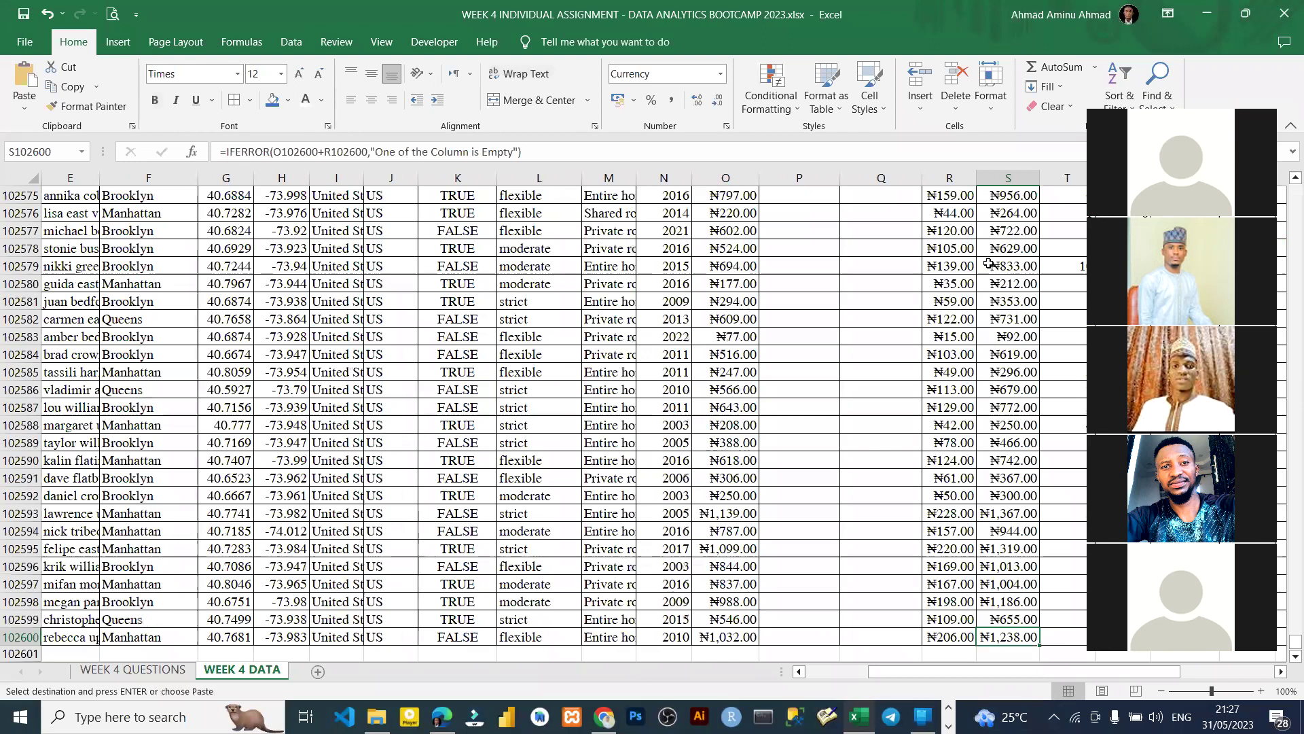
{"action": "key", "text": "ctrl+Up"}
{"action": "key", "text": "ctrl+Down"}
{"action": "key", "text": "ctrl+Up"}
{"action": "key", "text": "Left"}
{"action": "key", "text": "Left"}
{"action": "key", "text": "Left"}
{"action": "key", "text": "Left"}
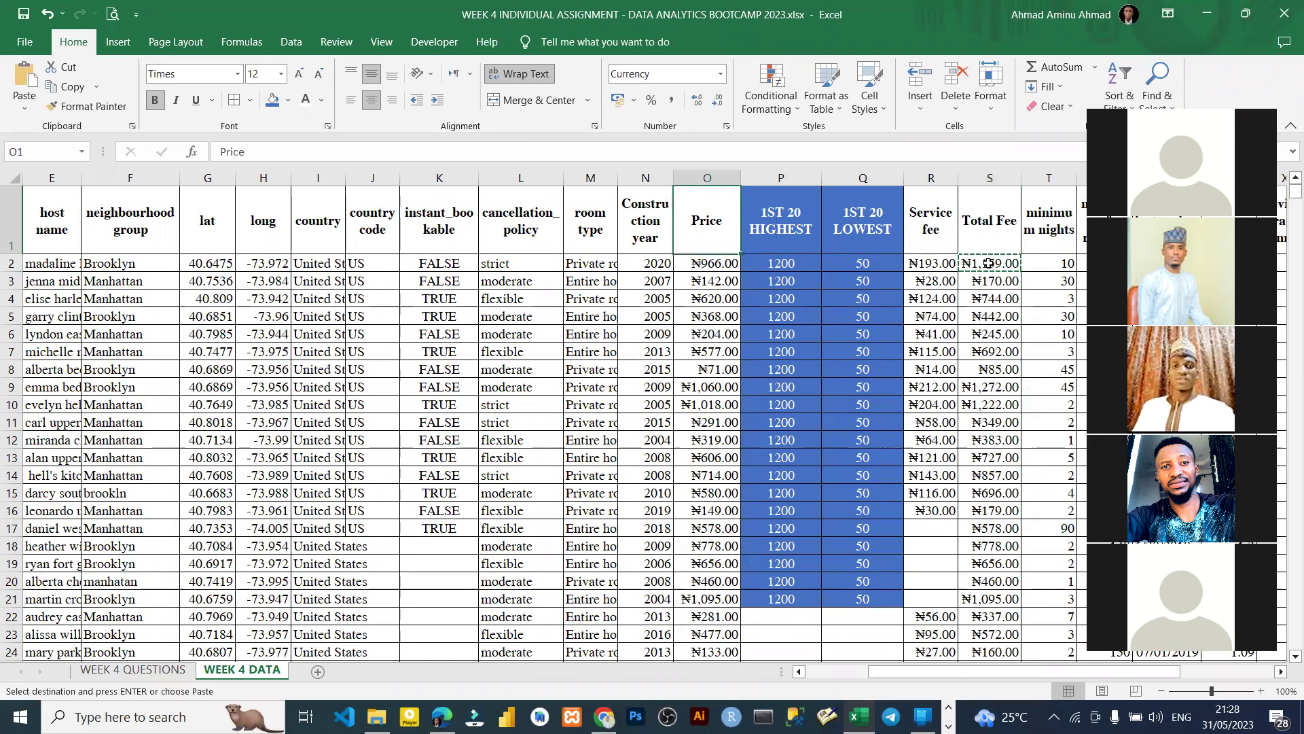
- Enter "d" as the Service fee in R4 to test the Total Fee error message in S4
{"action": "key", "text": "Right"}
{"action": "key", "text": "Right"}
{"action": "key", "text": "Right"}
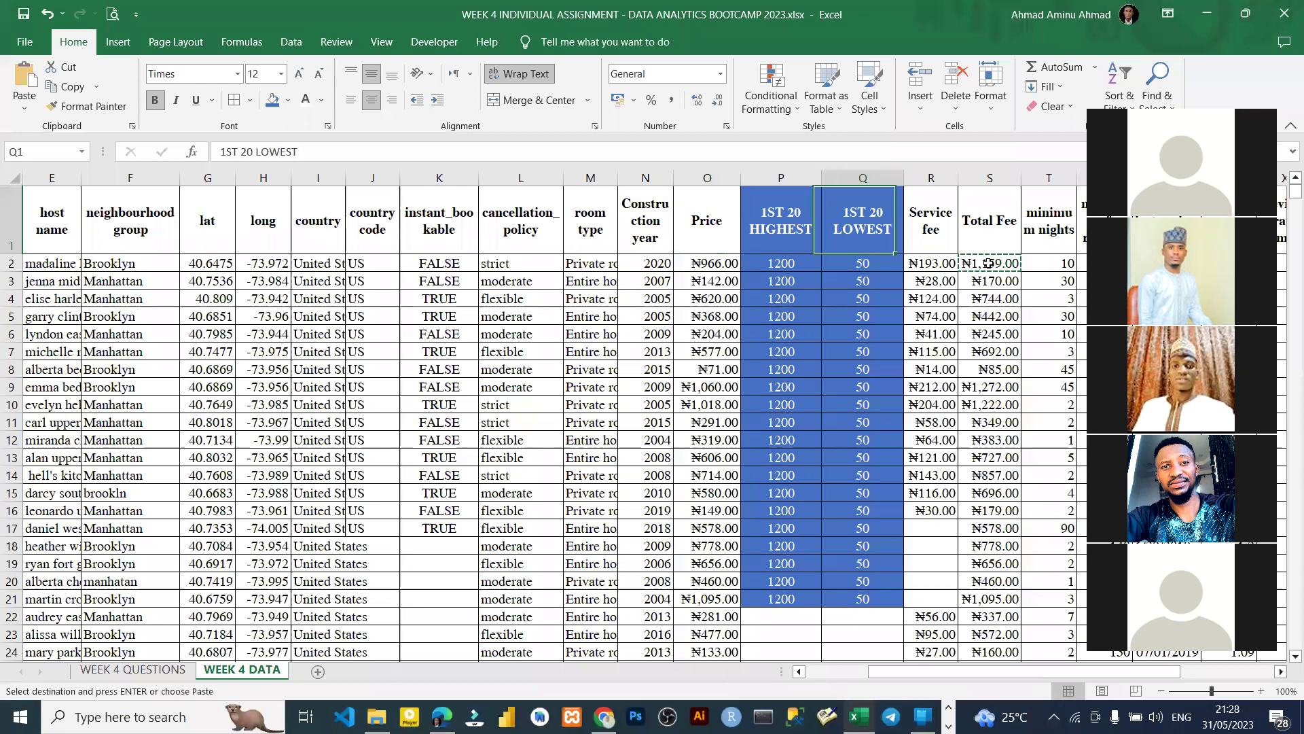
{"action": "key", "text": "Down"}
{"action": "key", "text": "Down"}
{"action": "key", "text": "Down"}
{"action": "type", "text": "d"}
{"action": "key", "text": "Right"}
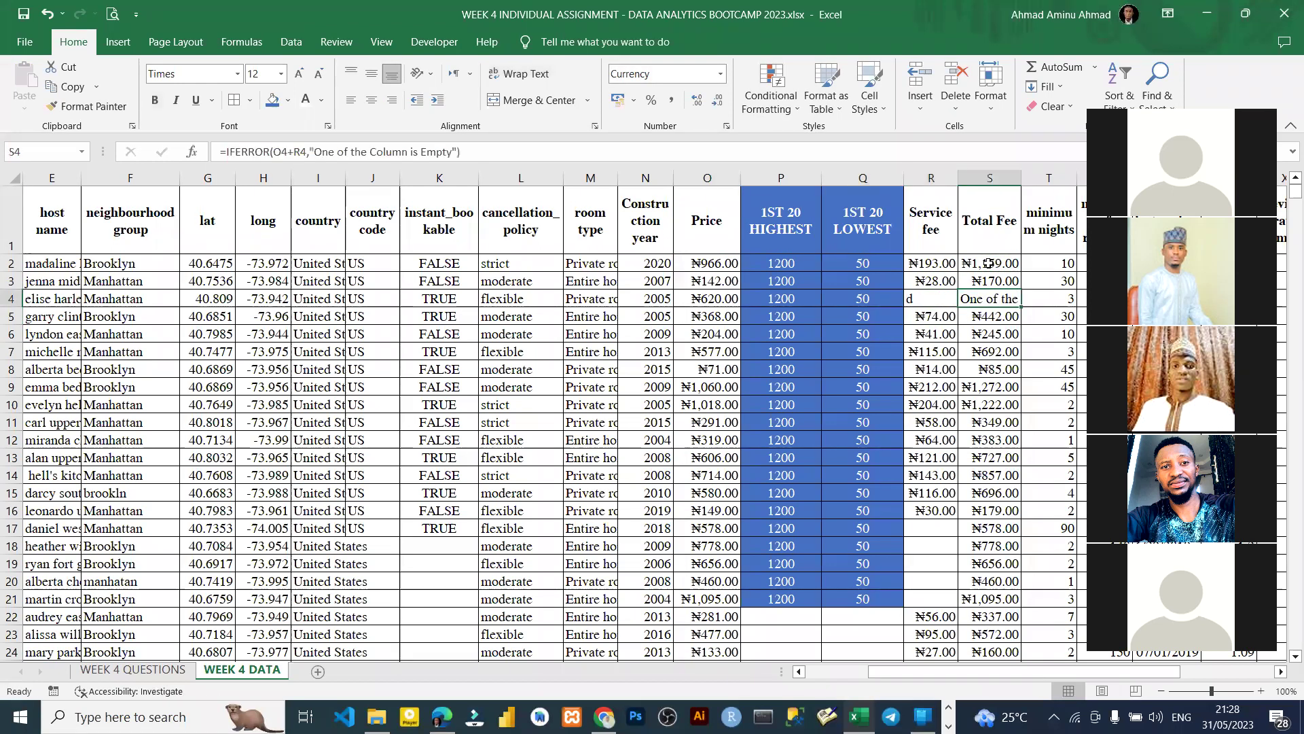
{"action": "key", "text": "Left"}
{"action": "key", "text": "Right"}
{"action": "key", "text": "Left"}
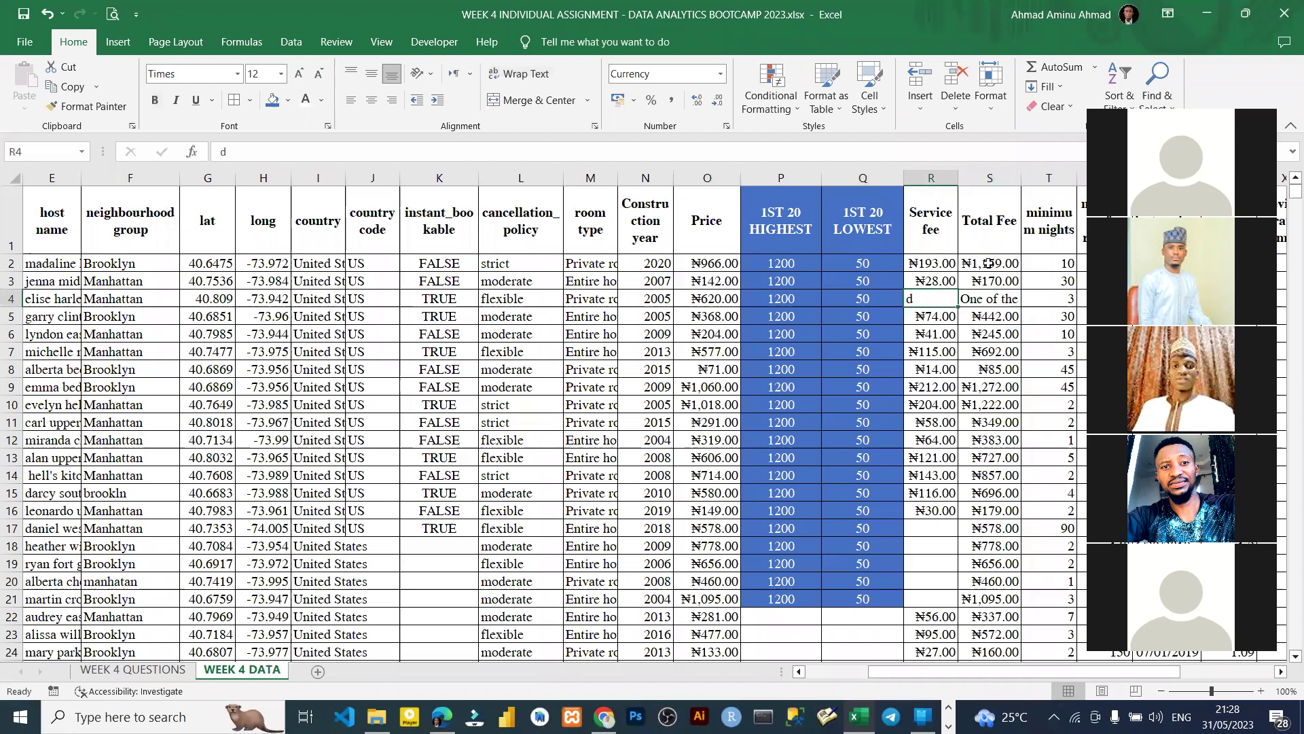
- Replace the Service fee in R9 with a person's name in capitals and inspect the Total Fee formula in S9
{"action": "key", "text": "Down"}
{"action": "key", "text": "Down"}
{"action": "key", "text": "Down"}
{"action": "key", "text": "Down"}
{"action": "key", "text": "Down"}
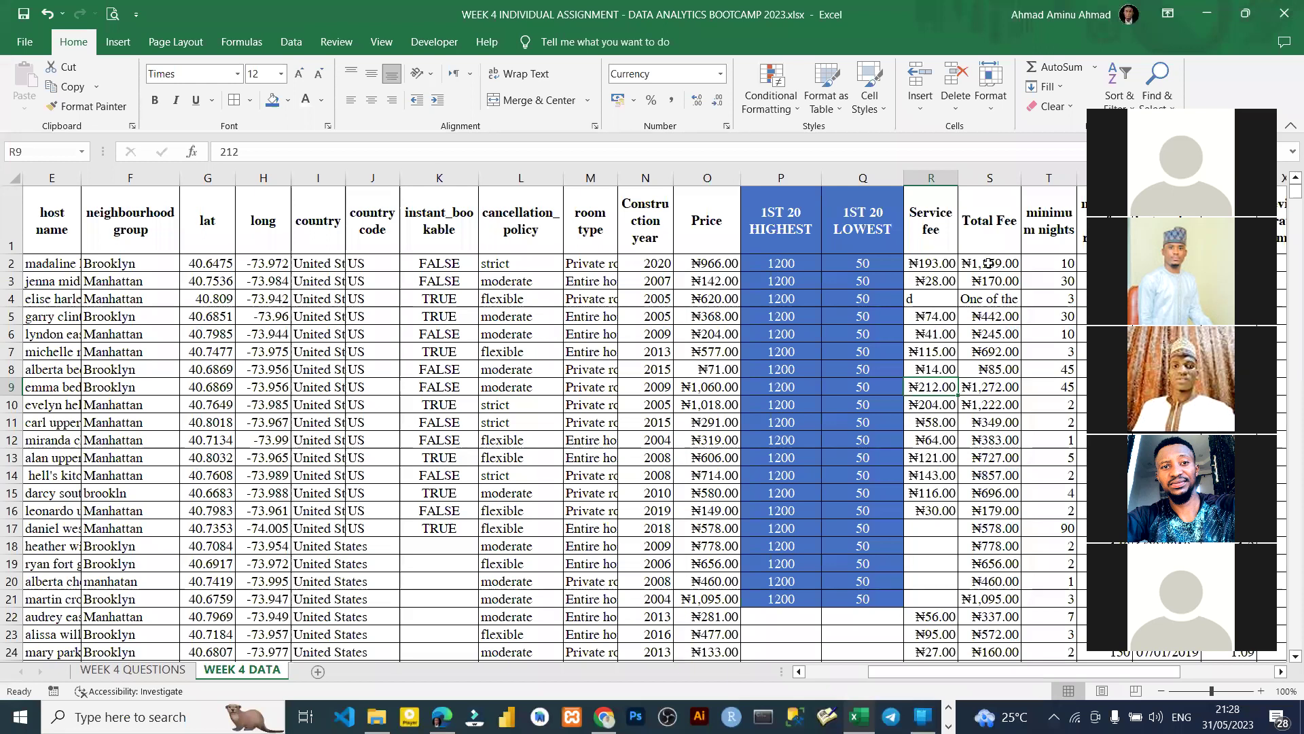
{"action": "type", "text": "AHMAD"}
{"action": "key", "text": "Return"}
{"action": "key", "text": "Up"}
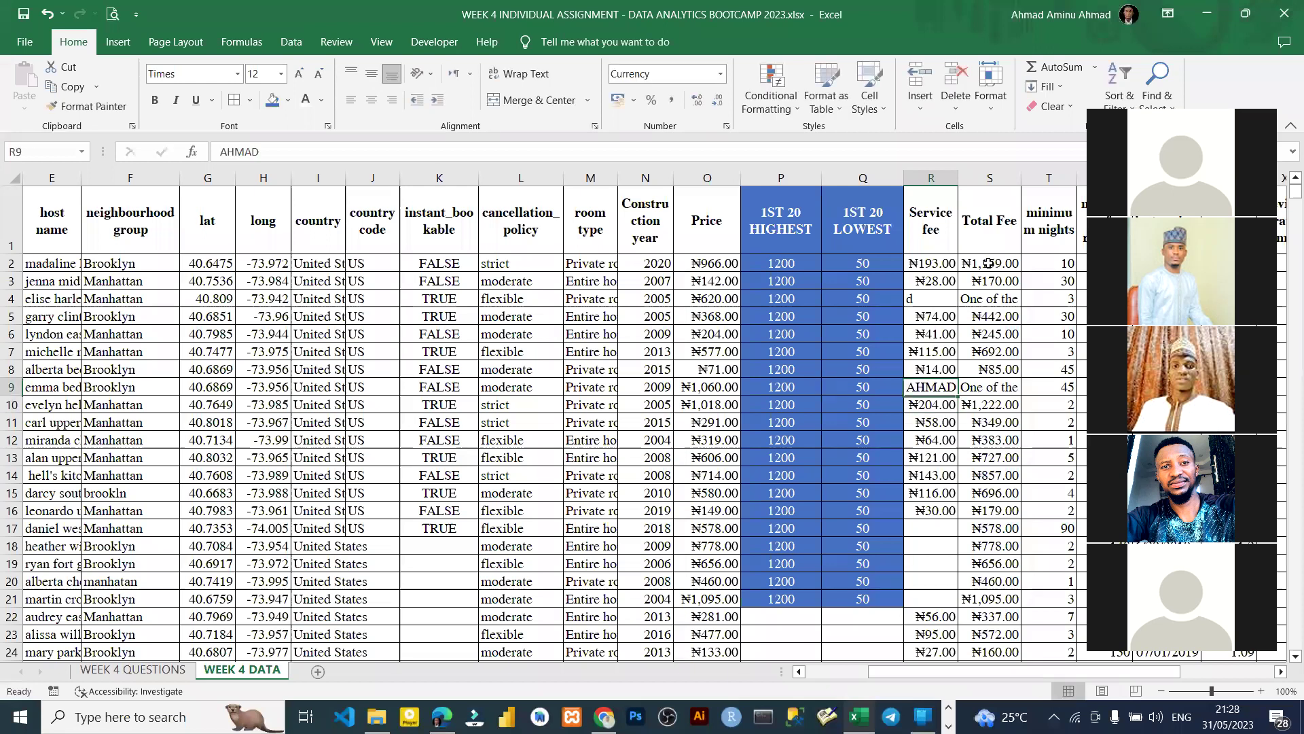
{"action": "key", "text": "Right"}
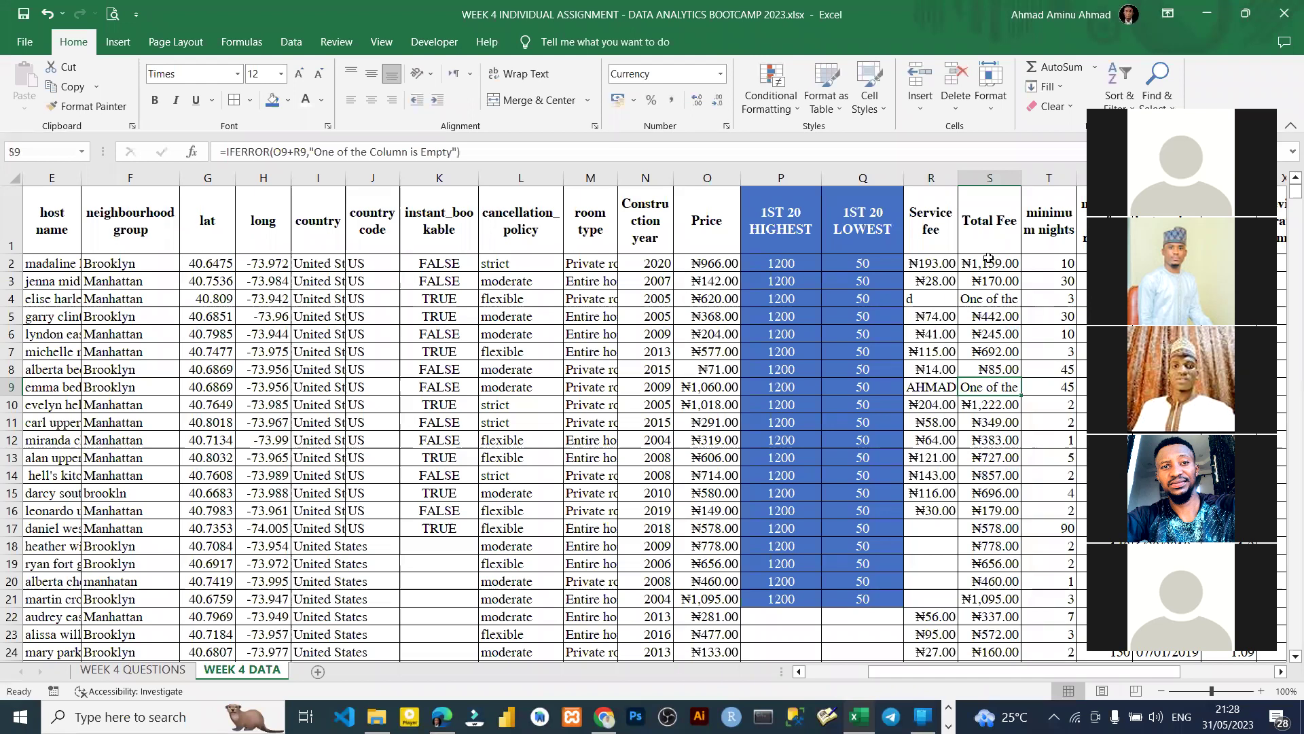
- Format the whole Total Fee column with a blue fill and white text
{"action": "left_click", "coordinate": [989, 178]}
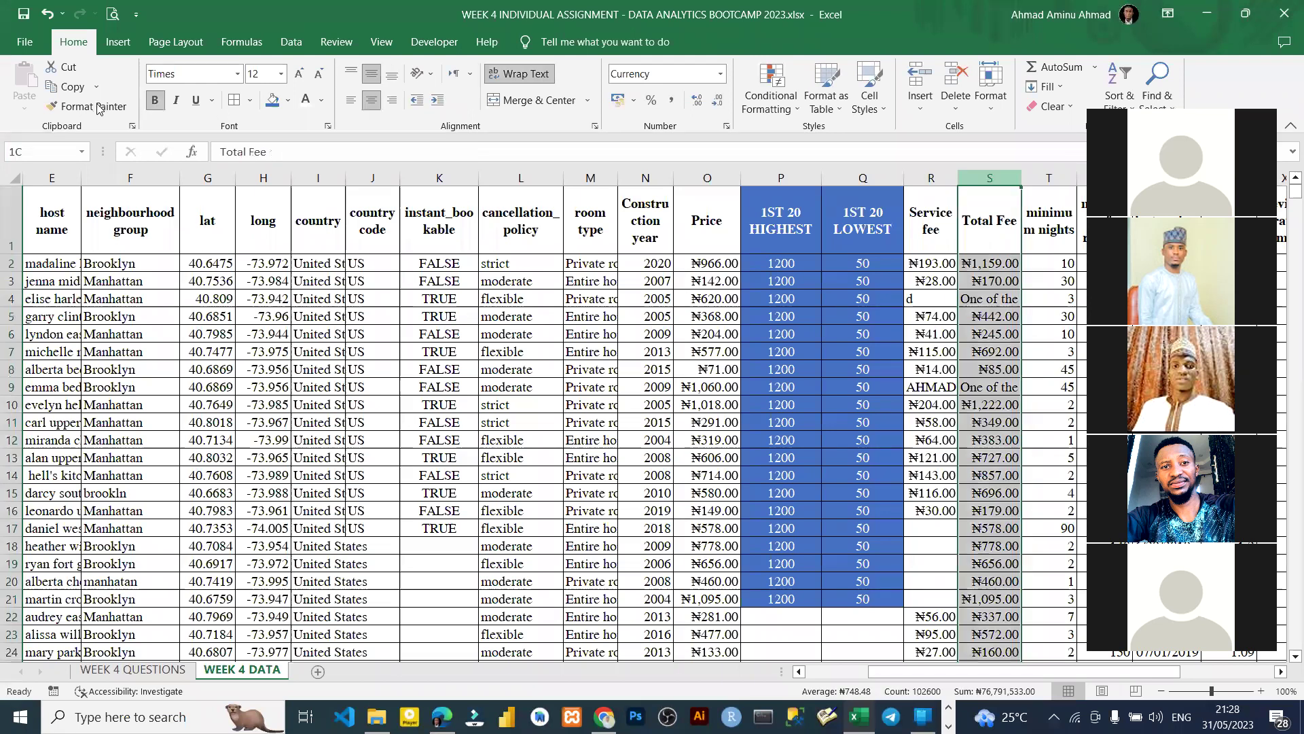
{"action": "left_click", "coordinate": [269, 103]}
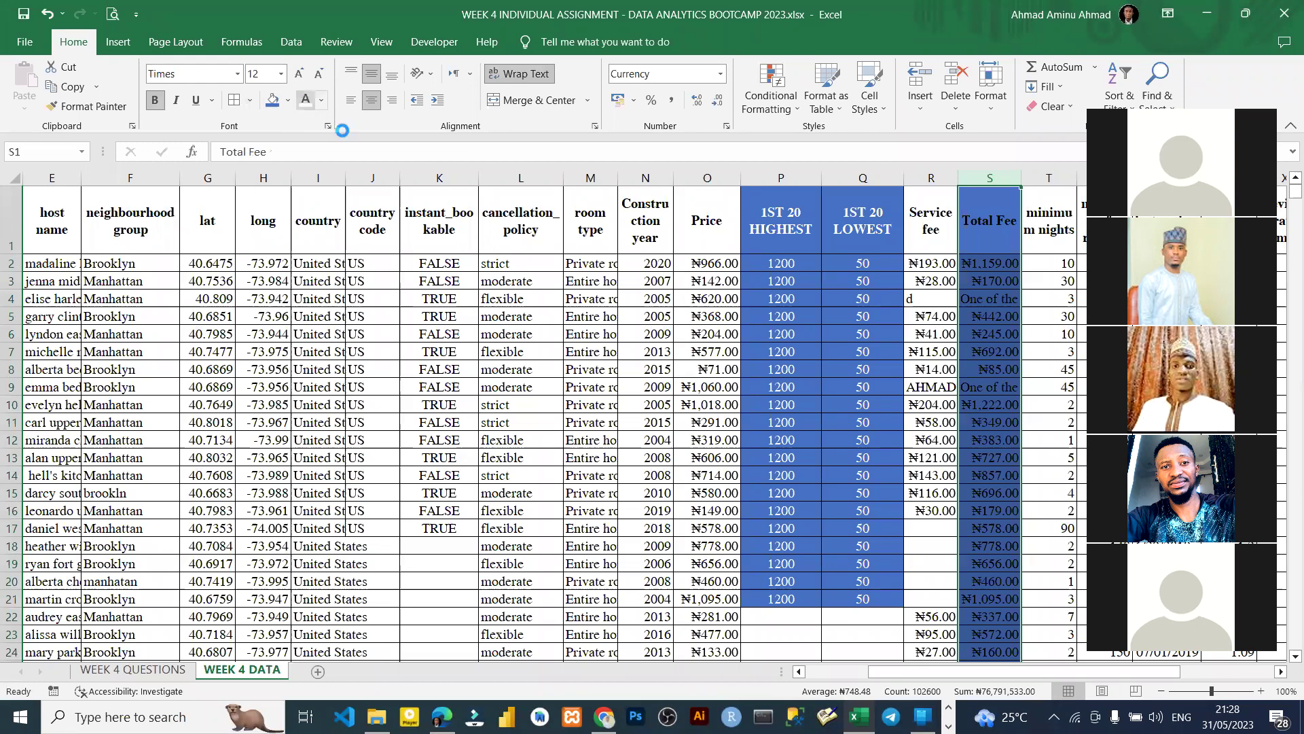
{"action": "left_click", "coordinate": [992, 354]}
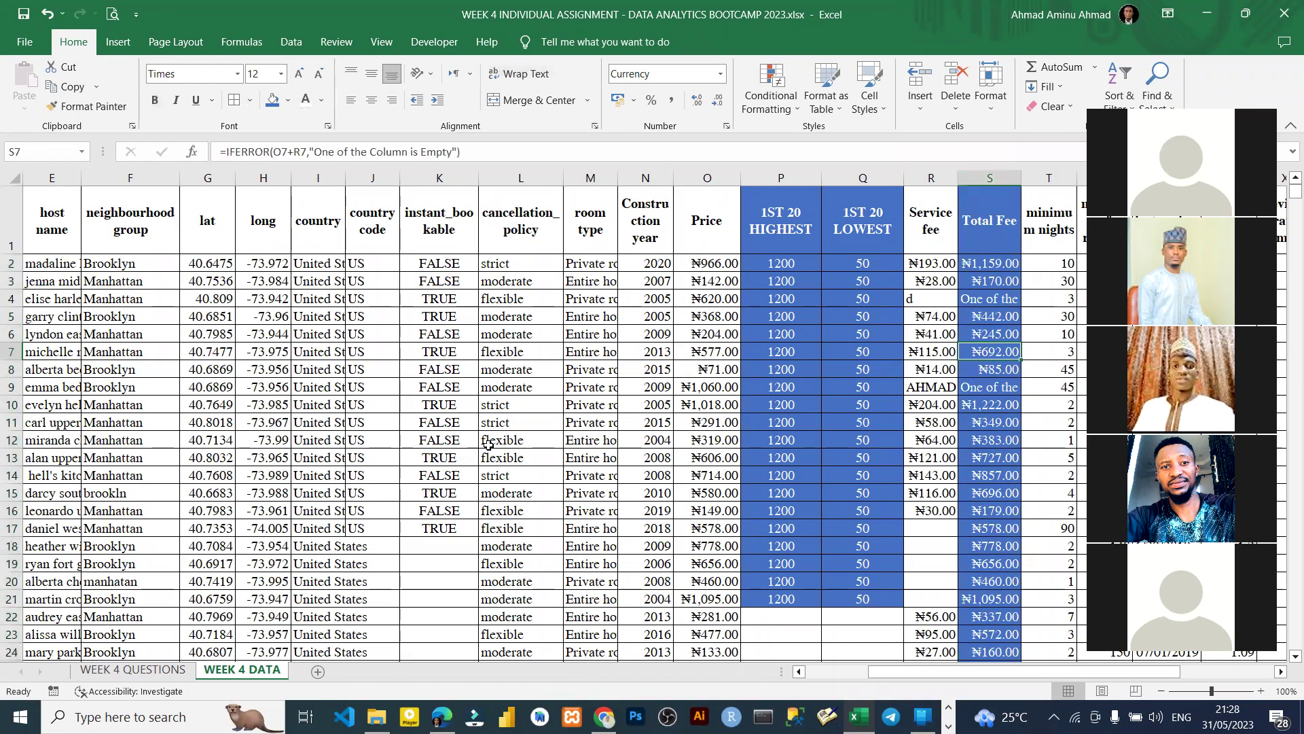
- Read question 4 on the WEEK 4 QUESTIONS sheet and insert an empty column between host name and neighbourhood group in WEEK 4 DATA
{"action": "left_click", "coordinate": [164, 669]}
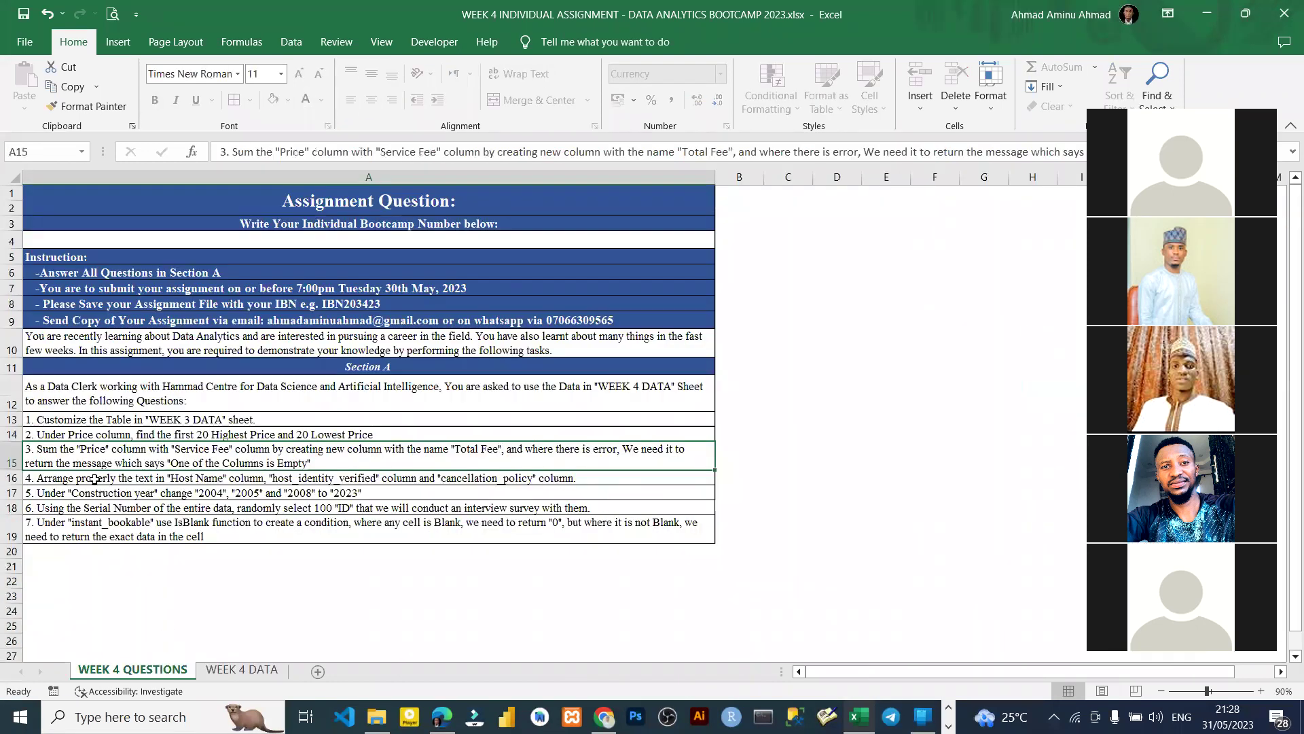
{"action": "left_click", "coordinate": [125, 478]}
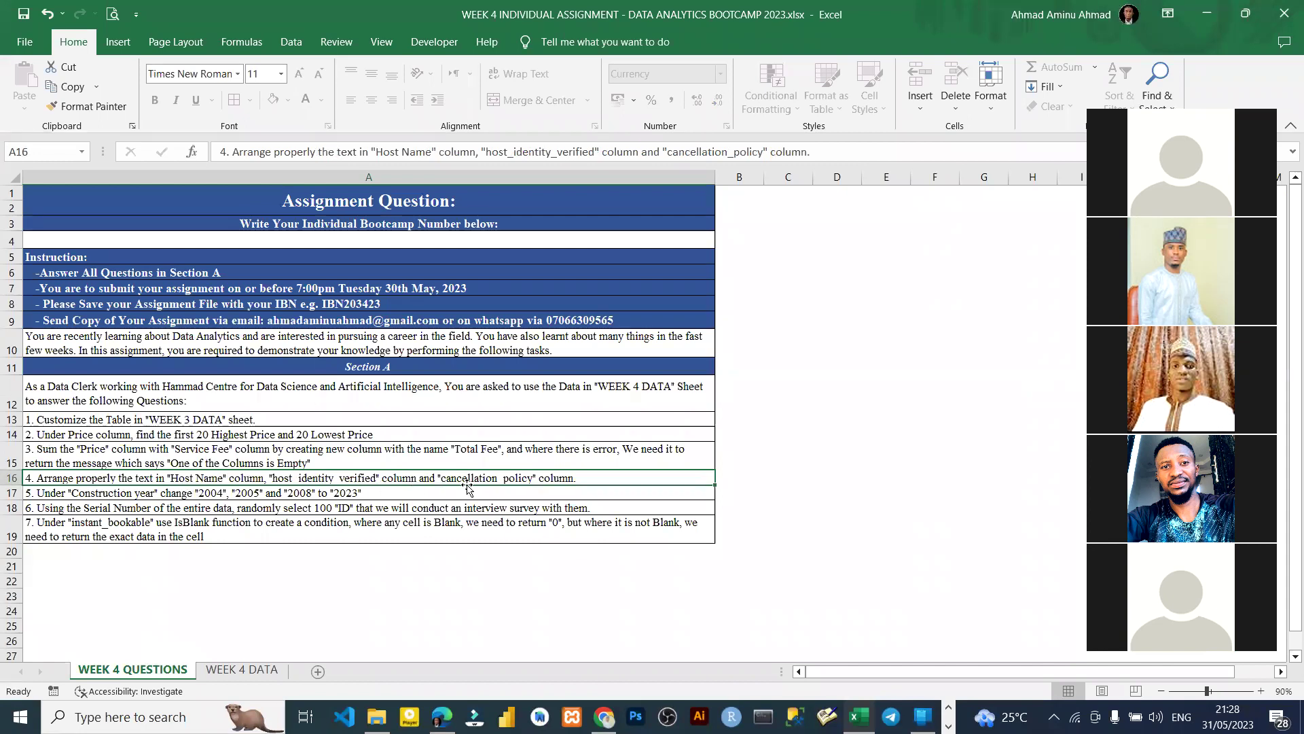
{"action": "left_click", "coordinate": [224, 671]}
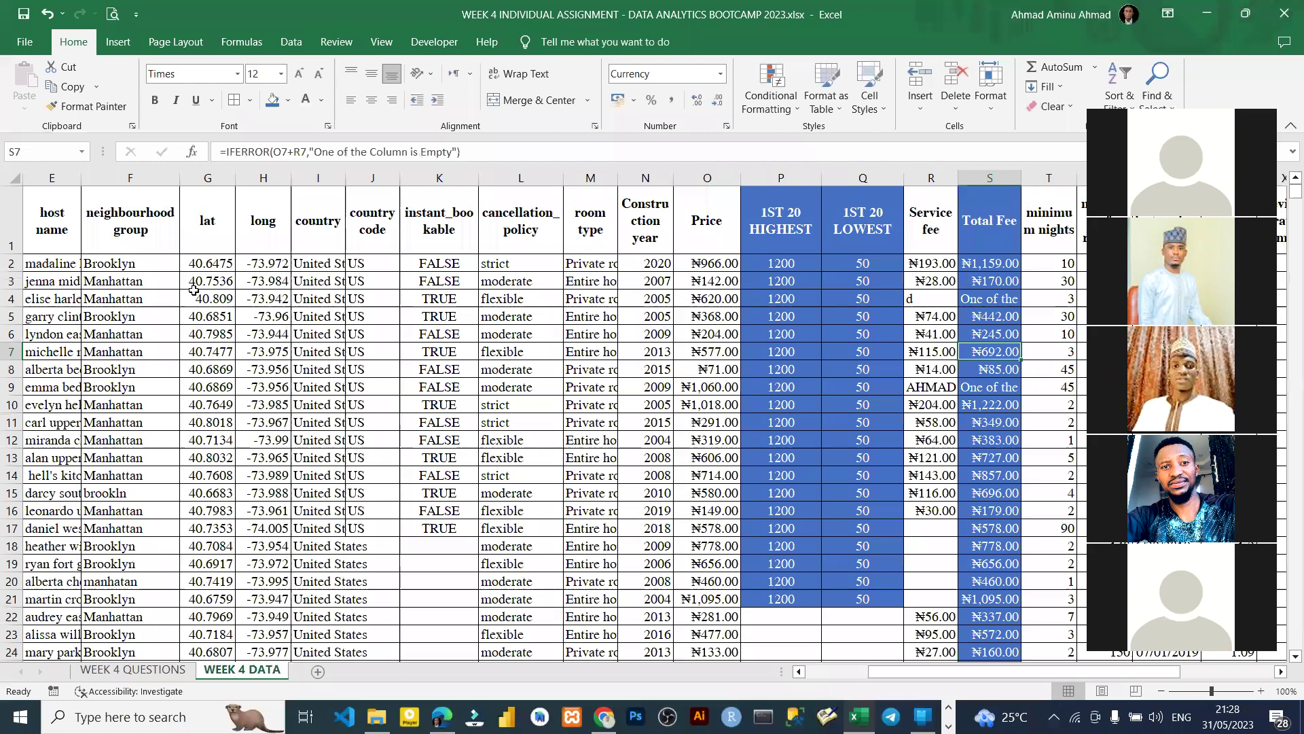
{"action": "left_click", "coordinate": [81, 288]}
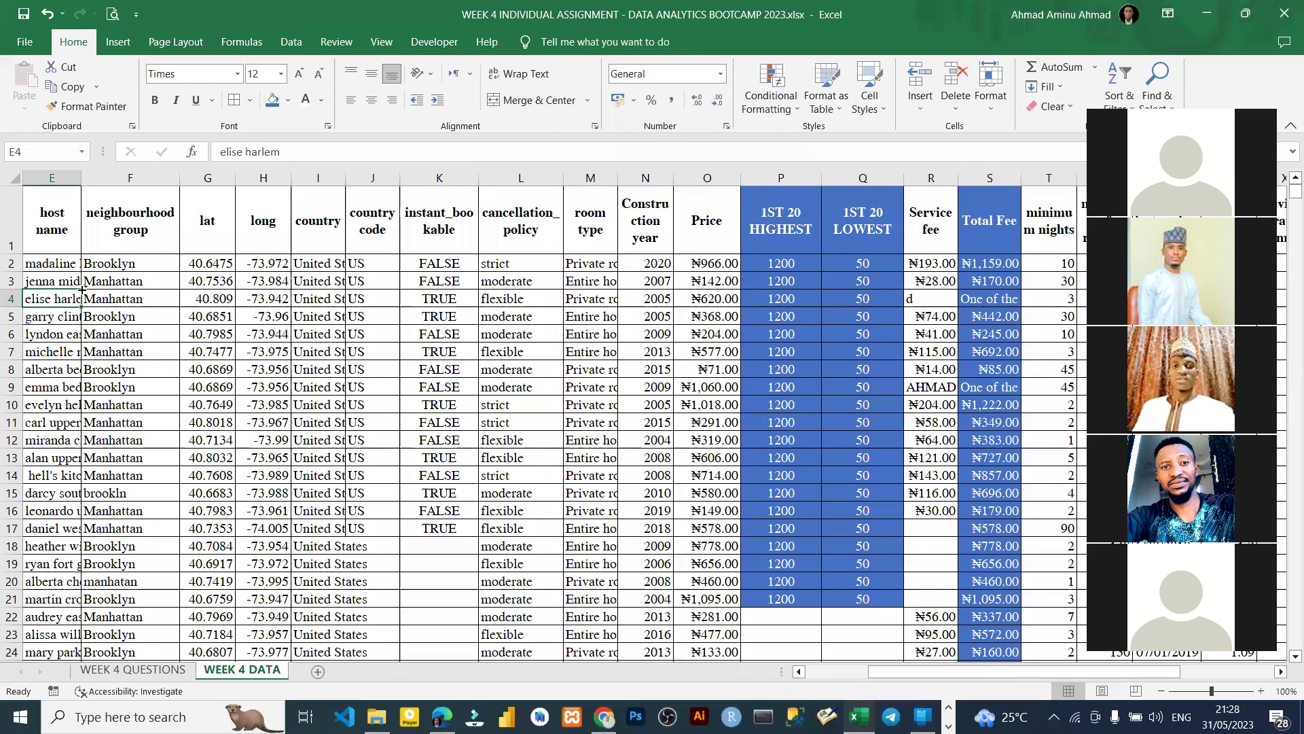
{"action": "key", "text": "Home"}
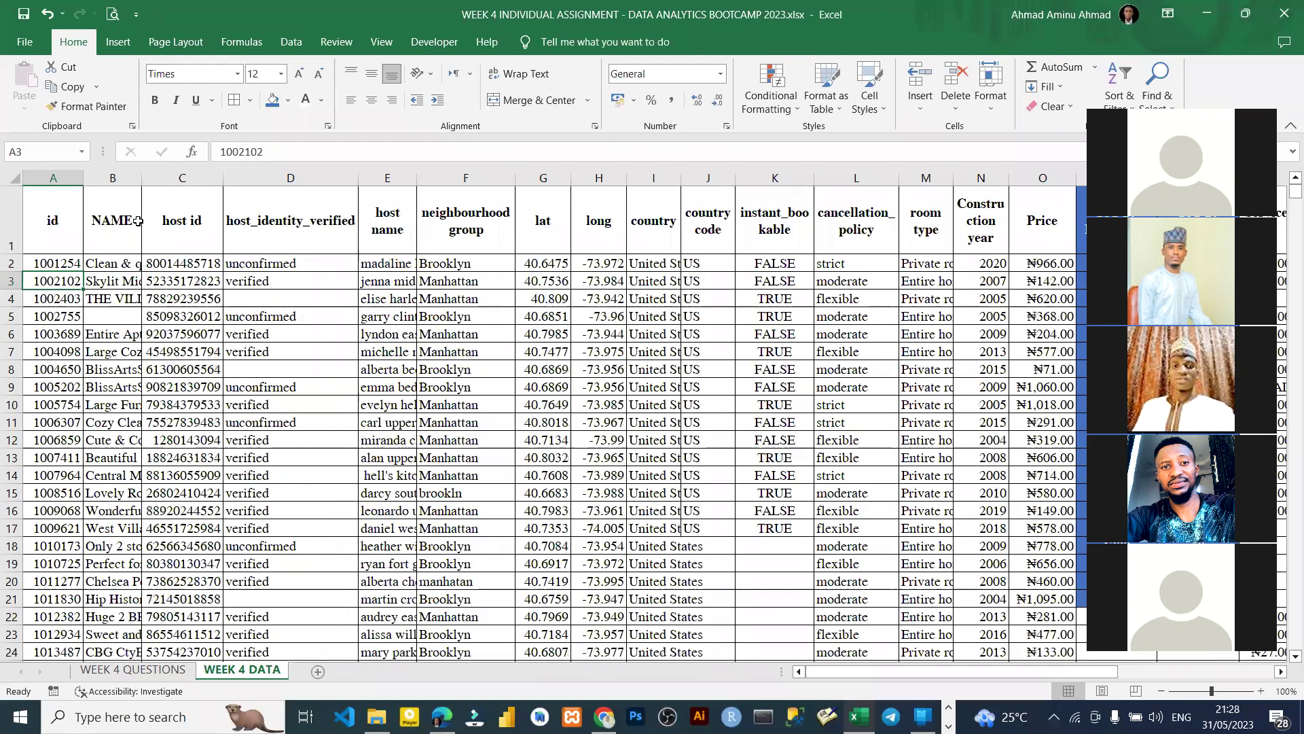
{"action": "left_click", "coordinate": [121, 233]}
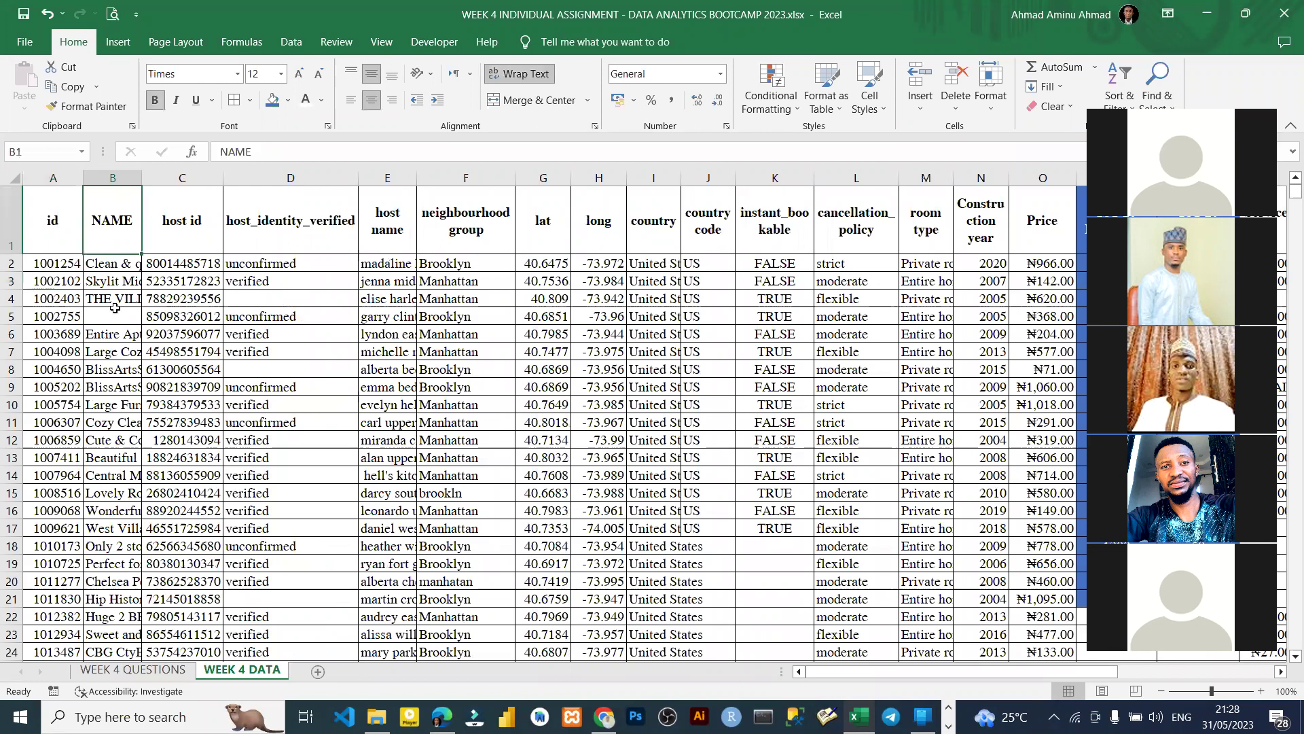
{"action": "right_click", "coordinate": [449, 178]}
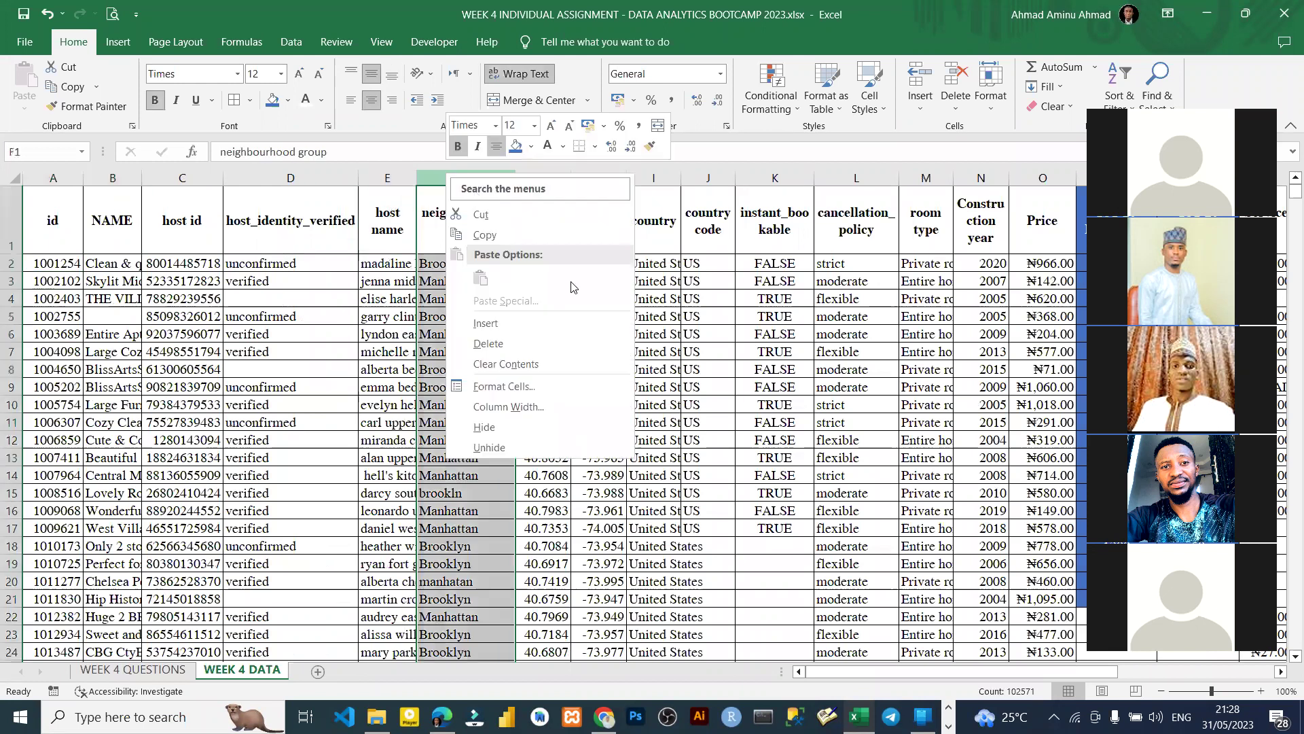
{"action": "key", "text": "i"}
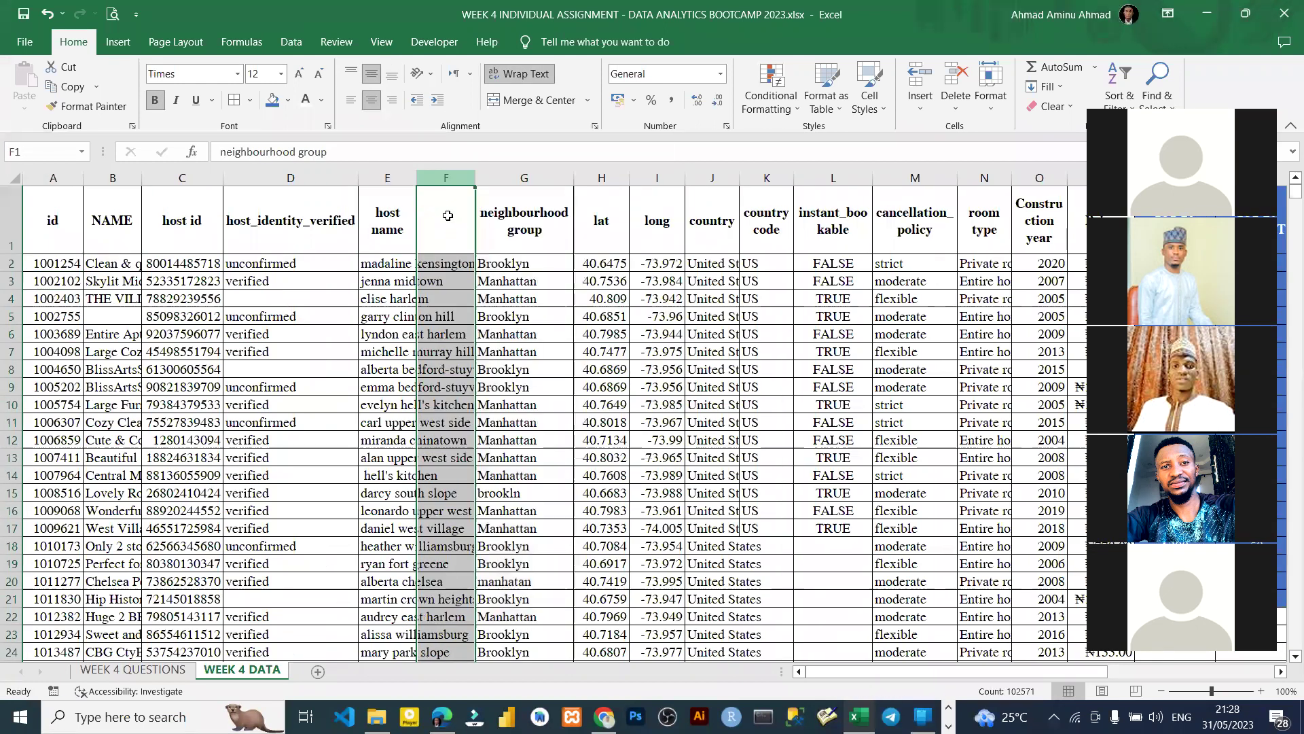
- Enter the formula =PROPER(E2) in F2 to capitalise the first host name properly
{"action": "left_click", "coordinate": [446, 218]}
{"action": "left_click", "coordinate": [447, 265]}
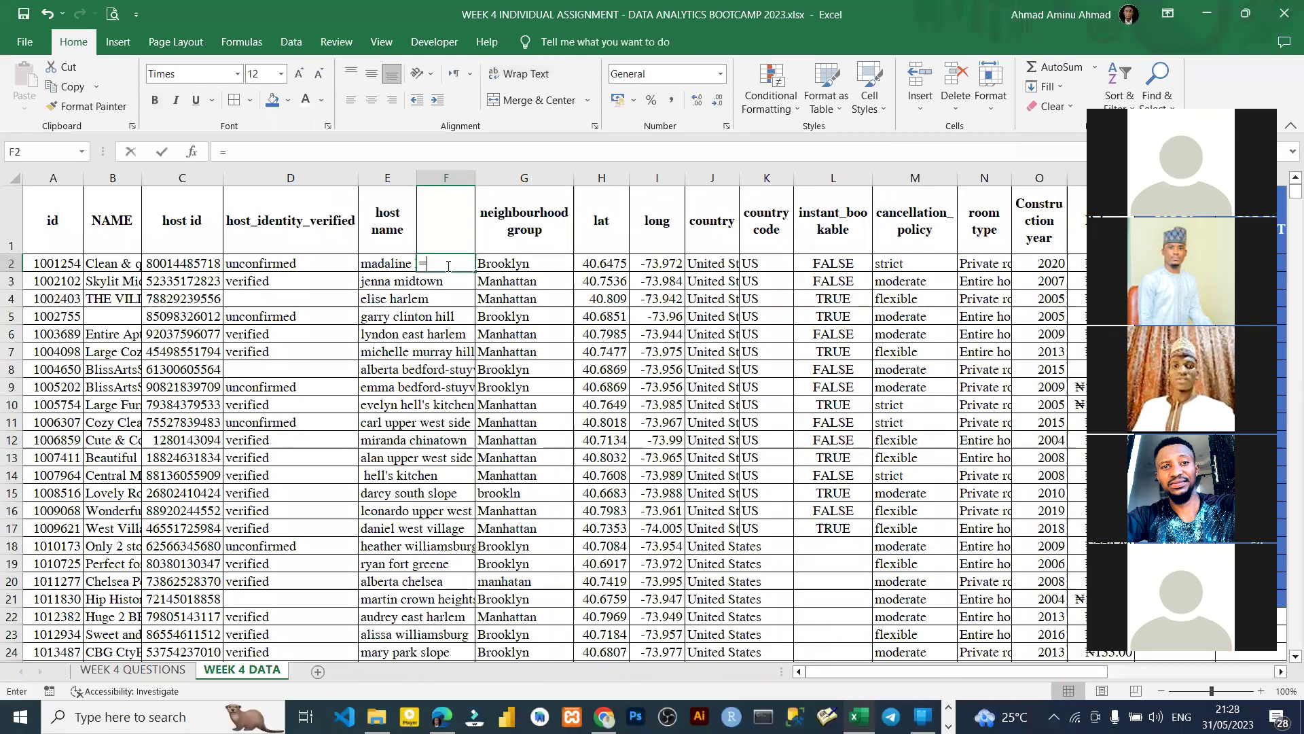
{"action": "type", "text": "=PRO"}
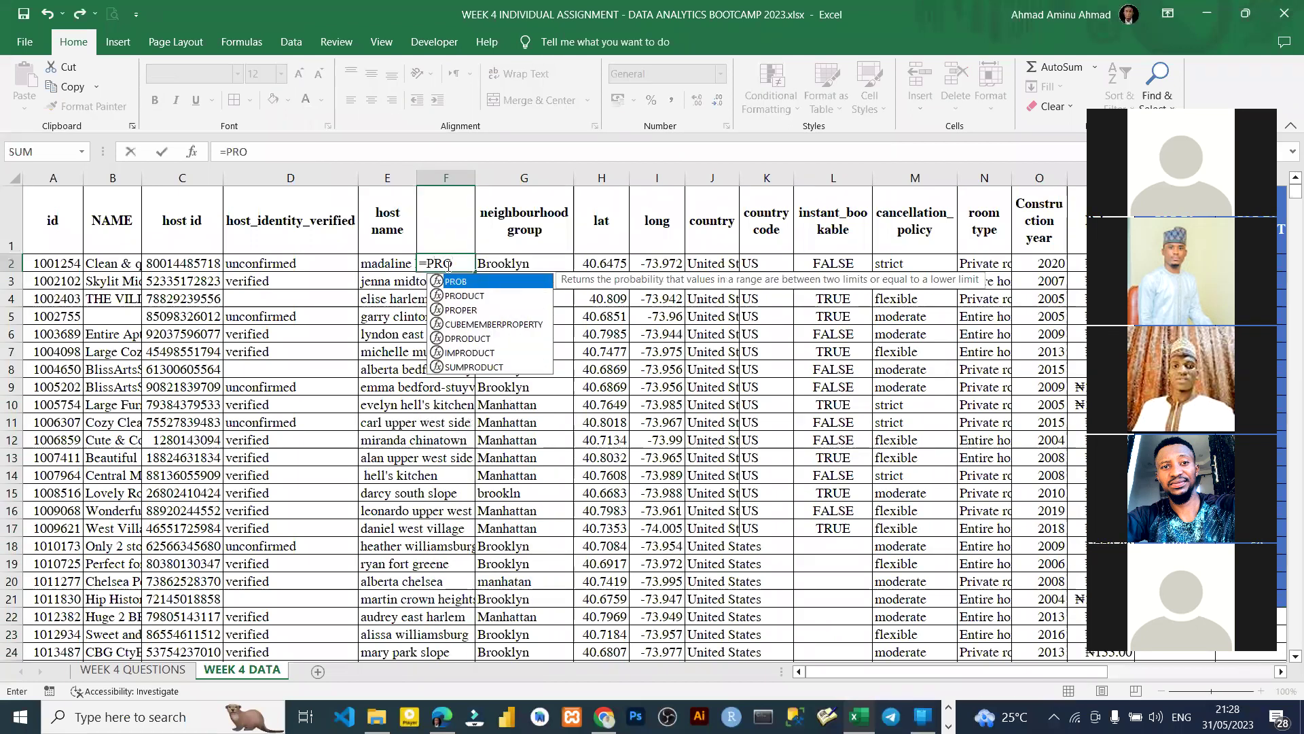
{"action": "type", "text": "PER("}
{"action": "left_click", "coordinate": [385, 264]}
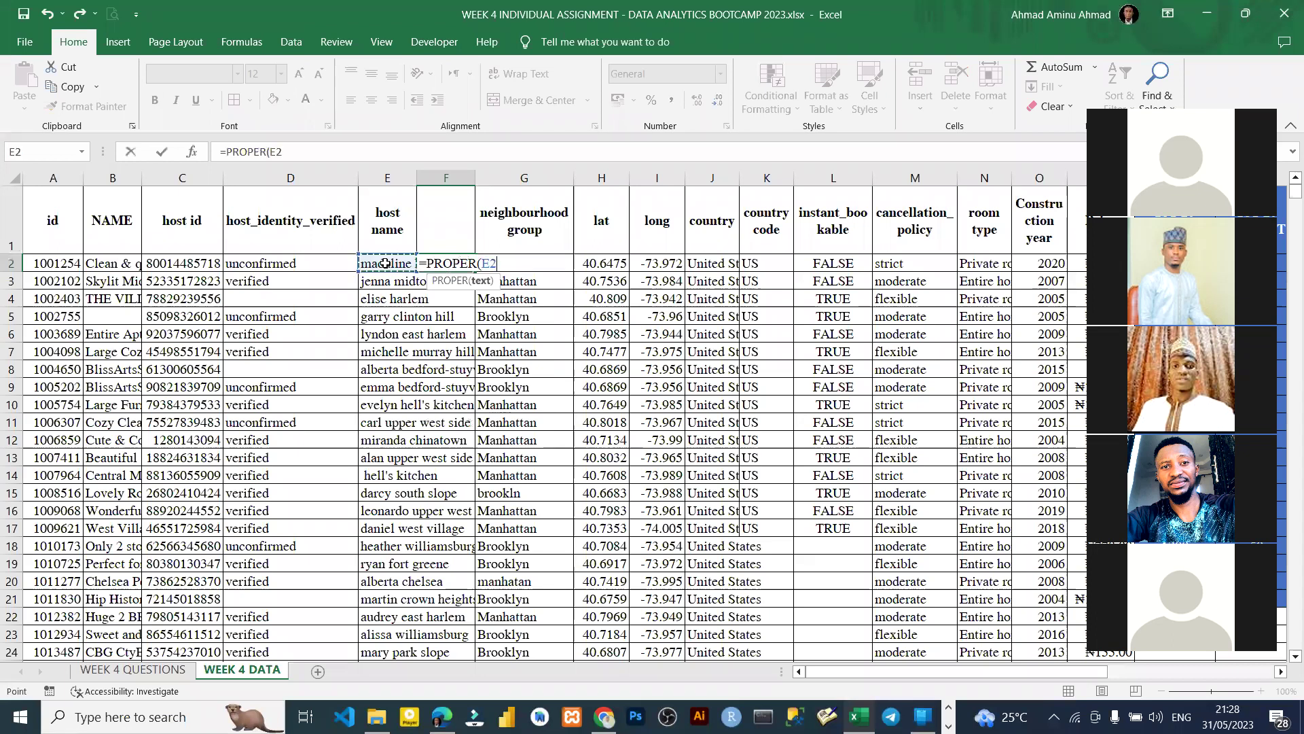
{"action": "key", "text": "ctrl+Return"}
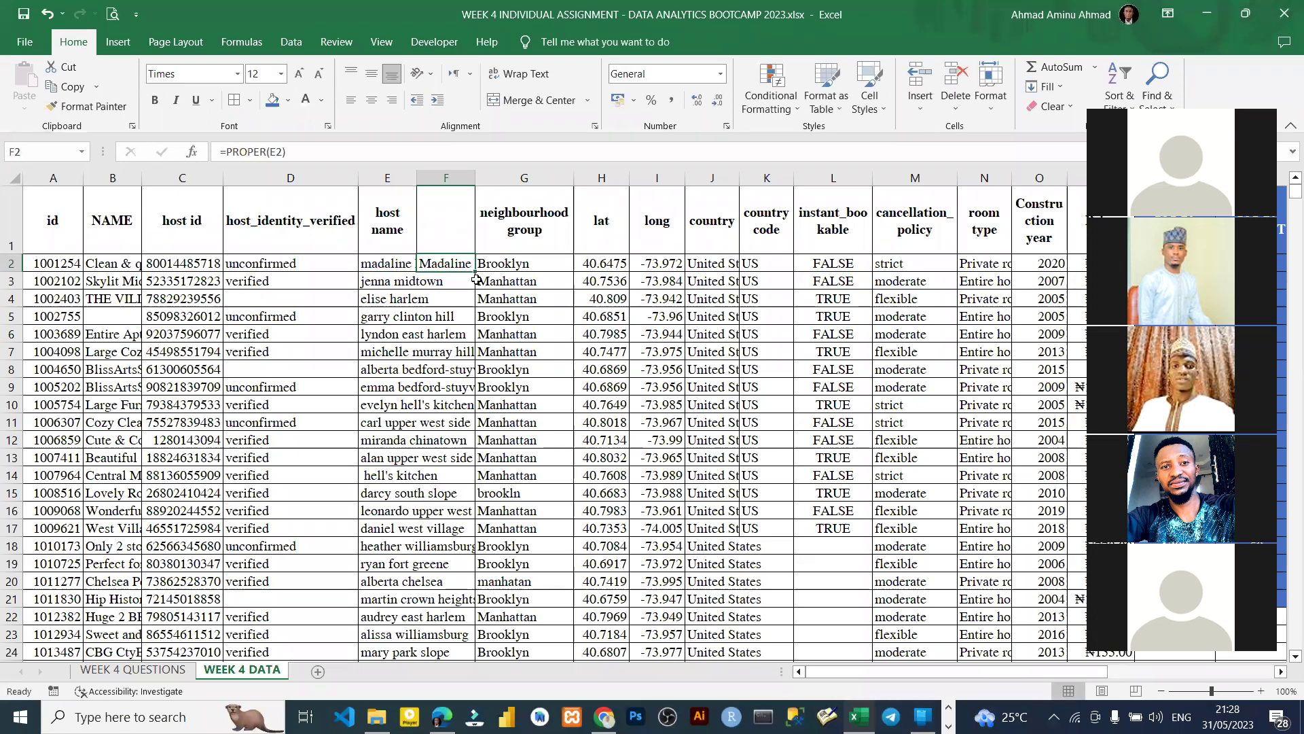
- Fill the PROPER formula down column F to the last data row and check both ends of the column
{"action": "double_click", "coordinate": [476, 280]}
{"action": "left_click", "coordinate": [442, 281]}
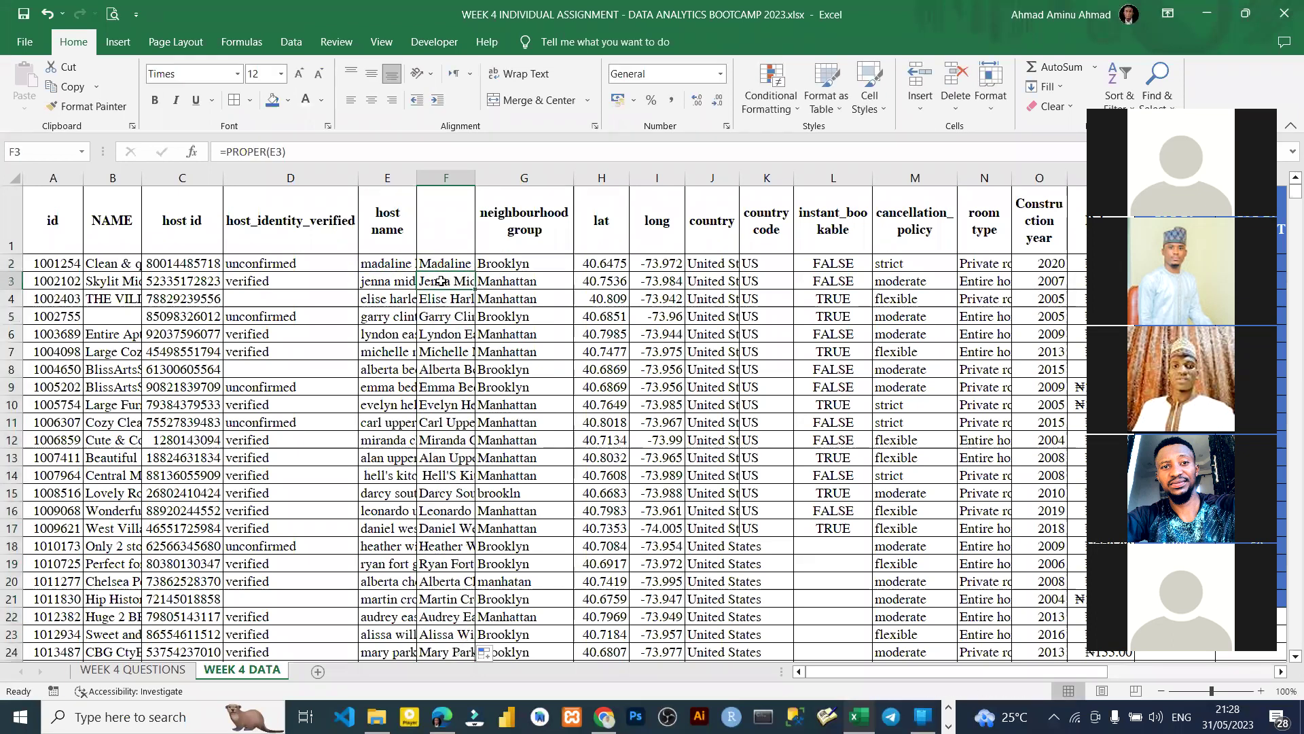
{"action": "key", "text": "ctrl+Down"}
{"action": "key", "text": "Down"}
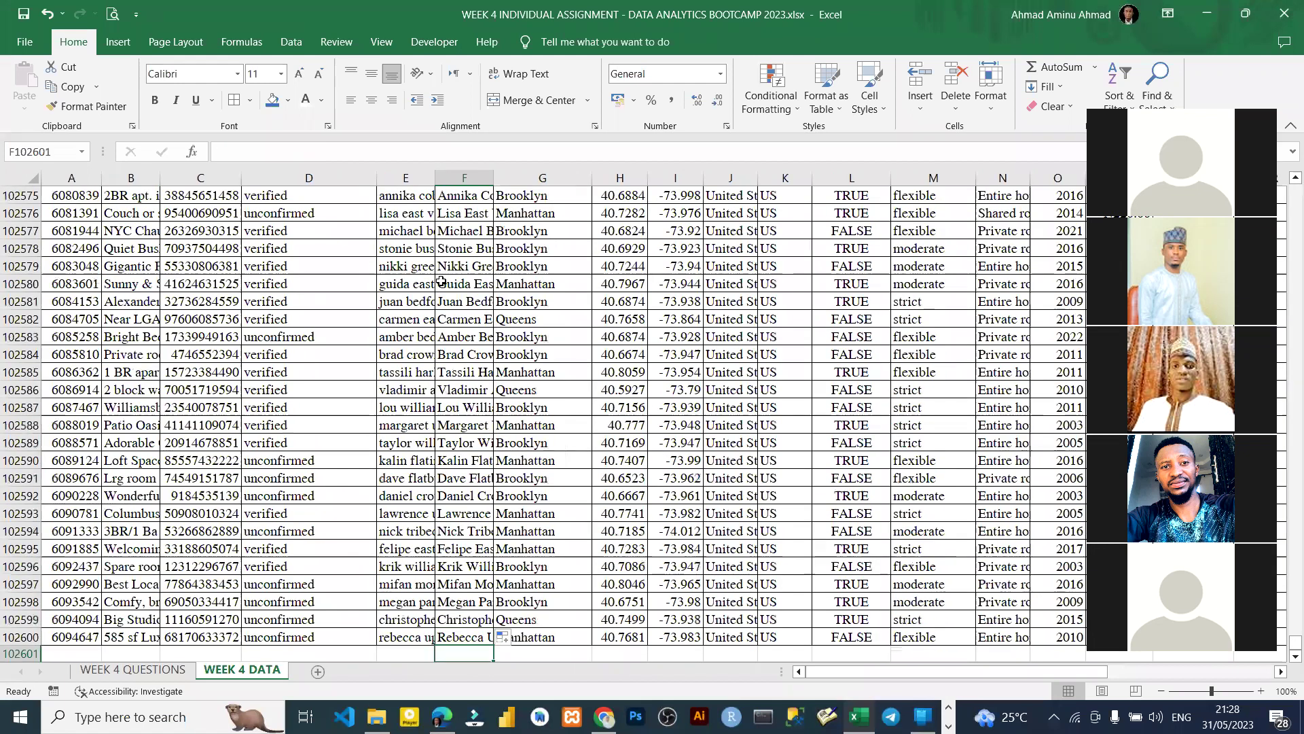
{"action": "key", "text": "Up"}
{"action": "key", "text": "ctrl+Up"}
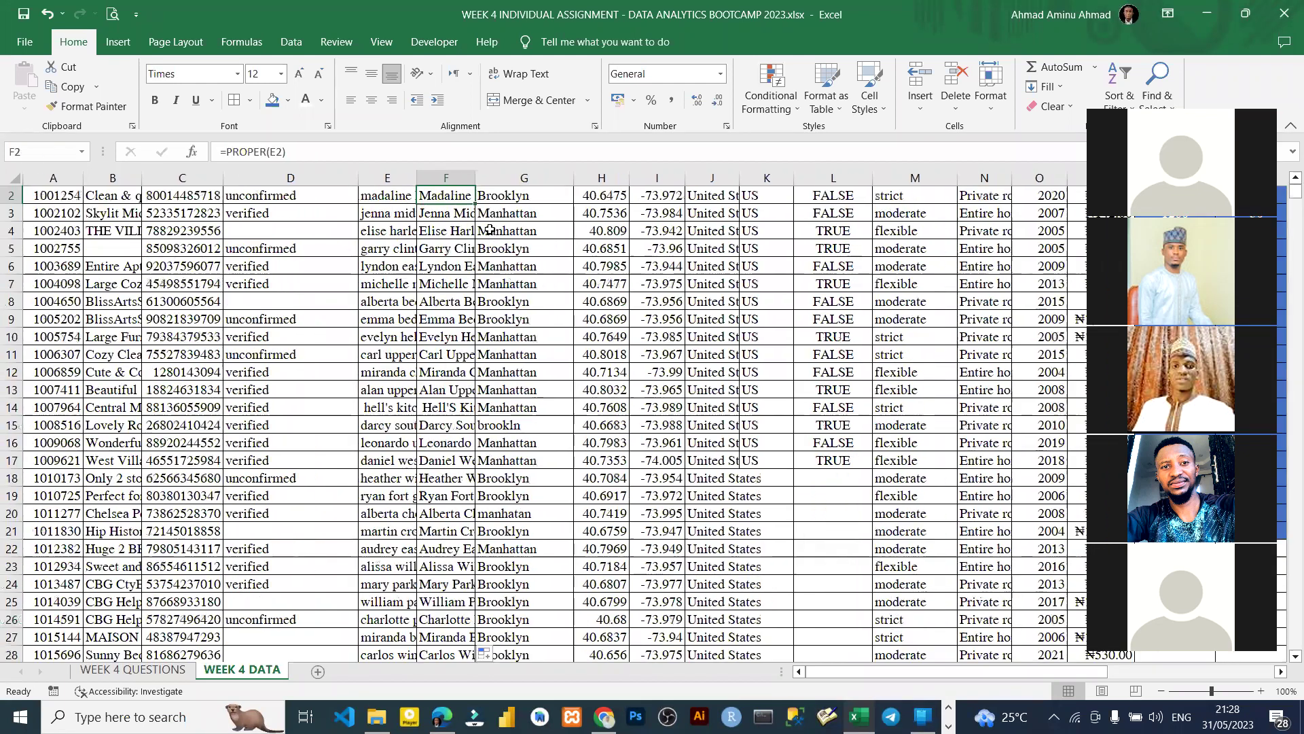
- Fit the width of column F to its host names and format it with a blue fill and white text
{"action": "double_click", "coordinate": [476, 180]}
{"action": "right_click", "coordinate": [479, 180]}
{"action": "left_click", "coordinate": [303, 102]}
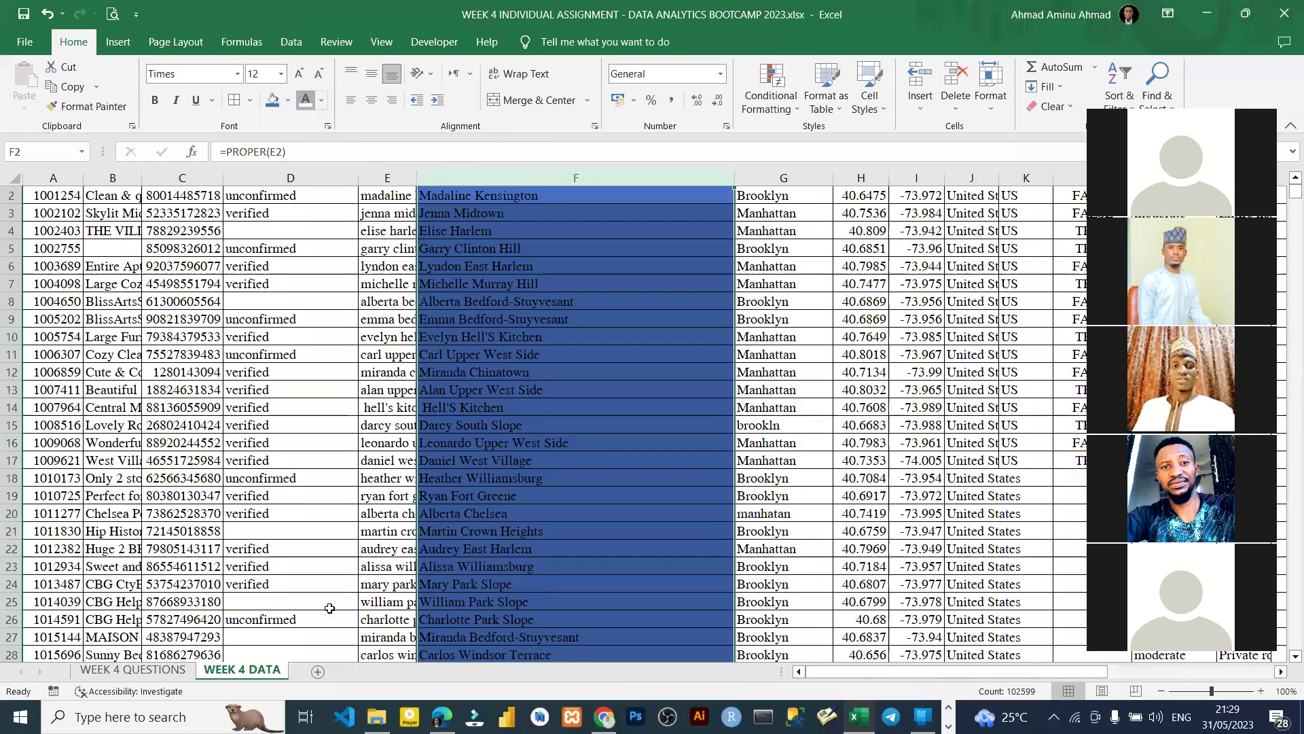
- Reread question 4 and look through the WEEK 4 DATA headers for the other columns it names
{"action": "left_click", "coordinate": [150, 671]}
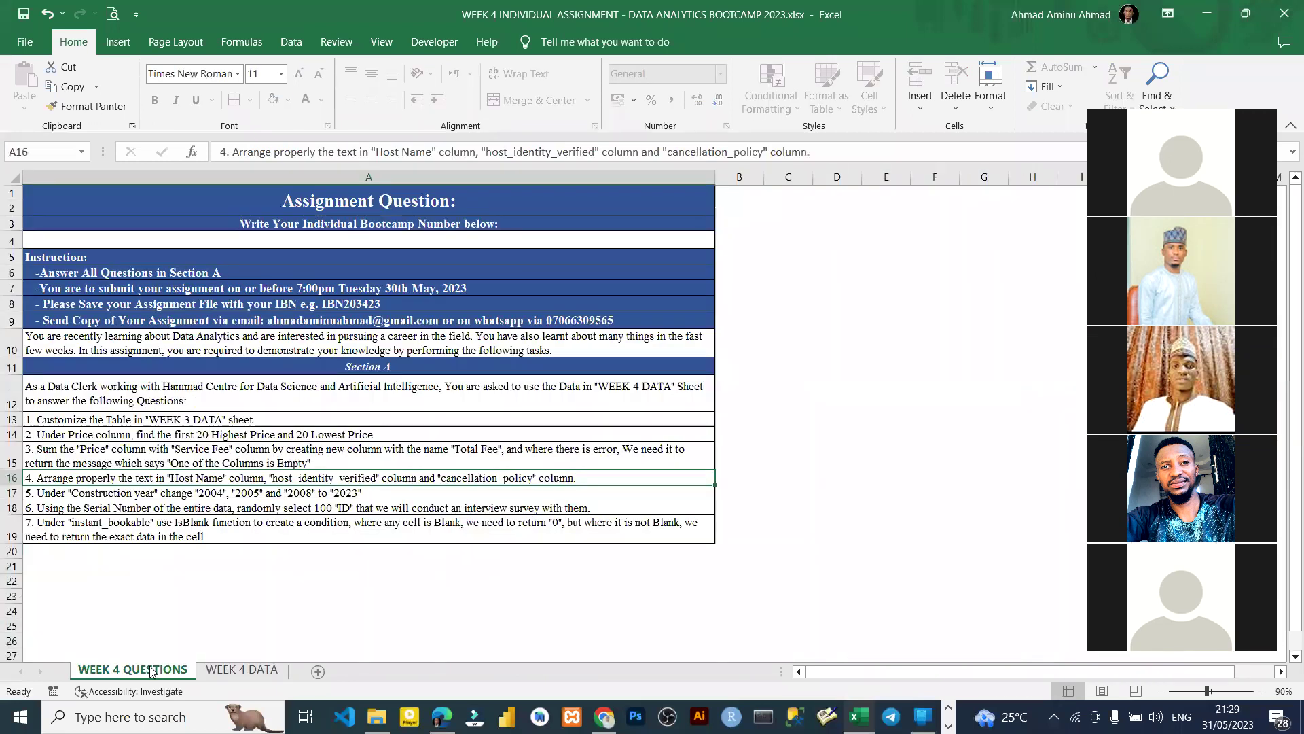
{"action": "key", "text": "ctrl+Page_Down"}
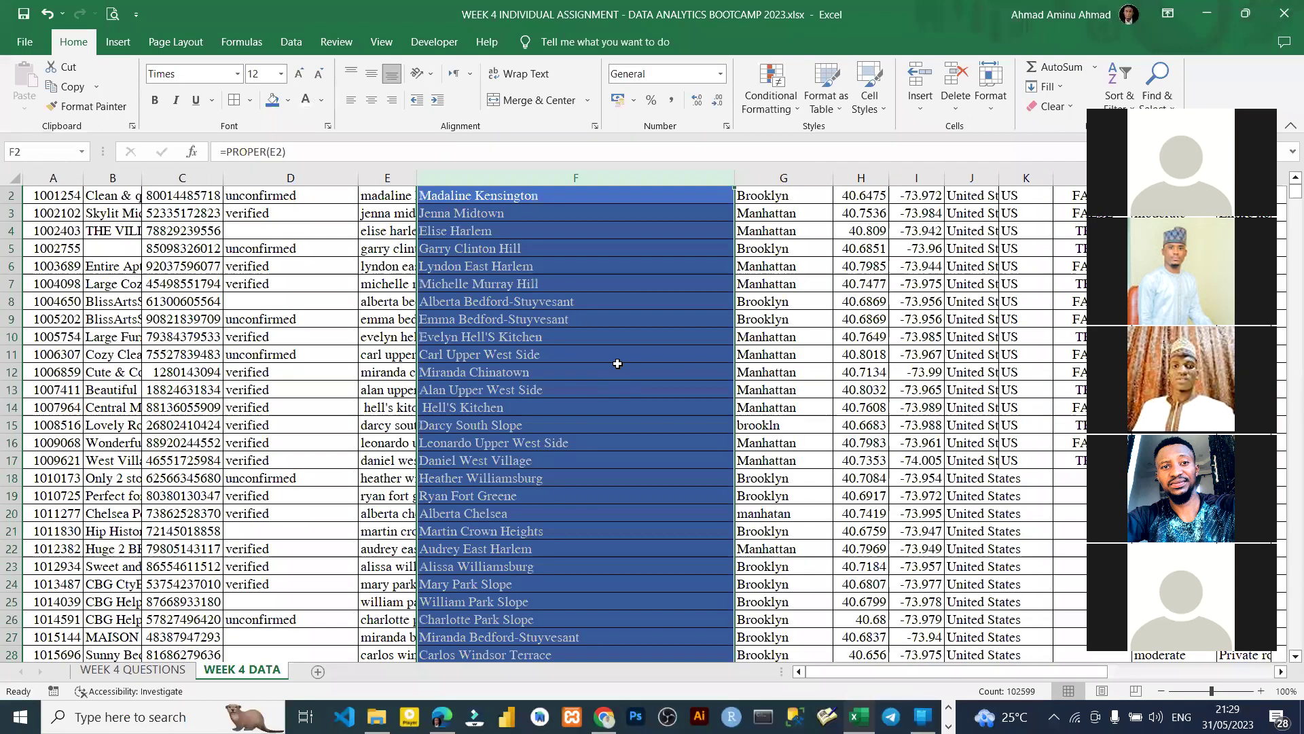
{"action": "key", "text": "Up"}
{"action": "key", "text": "Right"}
{"action": "key", "text": "Right"}
{"action": "key", "text": "Right"}
{"action": "key", "text": "Right"}
{"action": "key", "text": "Right"}
{"action": "key", "text": "Right"}
{"action": "key", "text": "Right"}
{"action": "key", "text": "Right"}
{"action": "key", "text": "Right"}
{"action": "key", "text": "Right"}
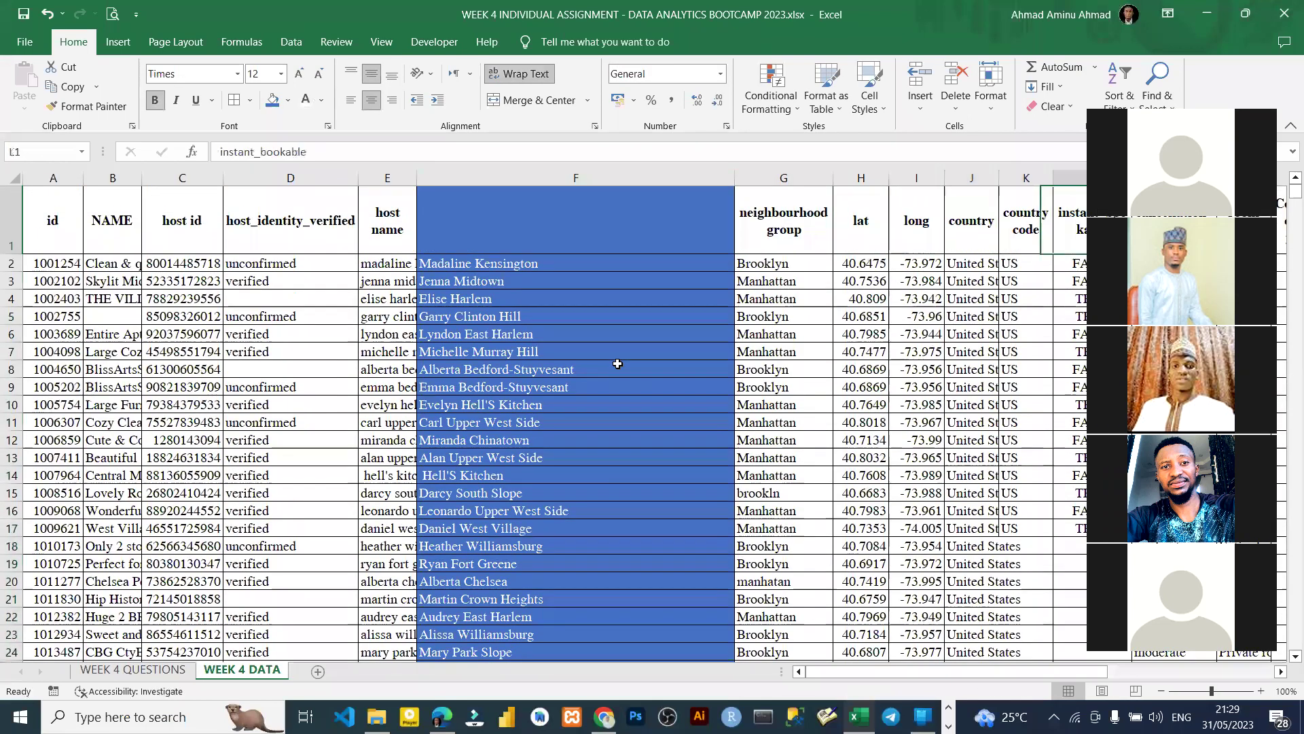
{"action": "key", "text": "Right"}
{"action": "key", "text": "Right"}
{"action": "key", "text": "Right"}
{"action": "key", "text": "Right"}
{"action": "key", "text": "Right"}
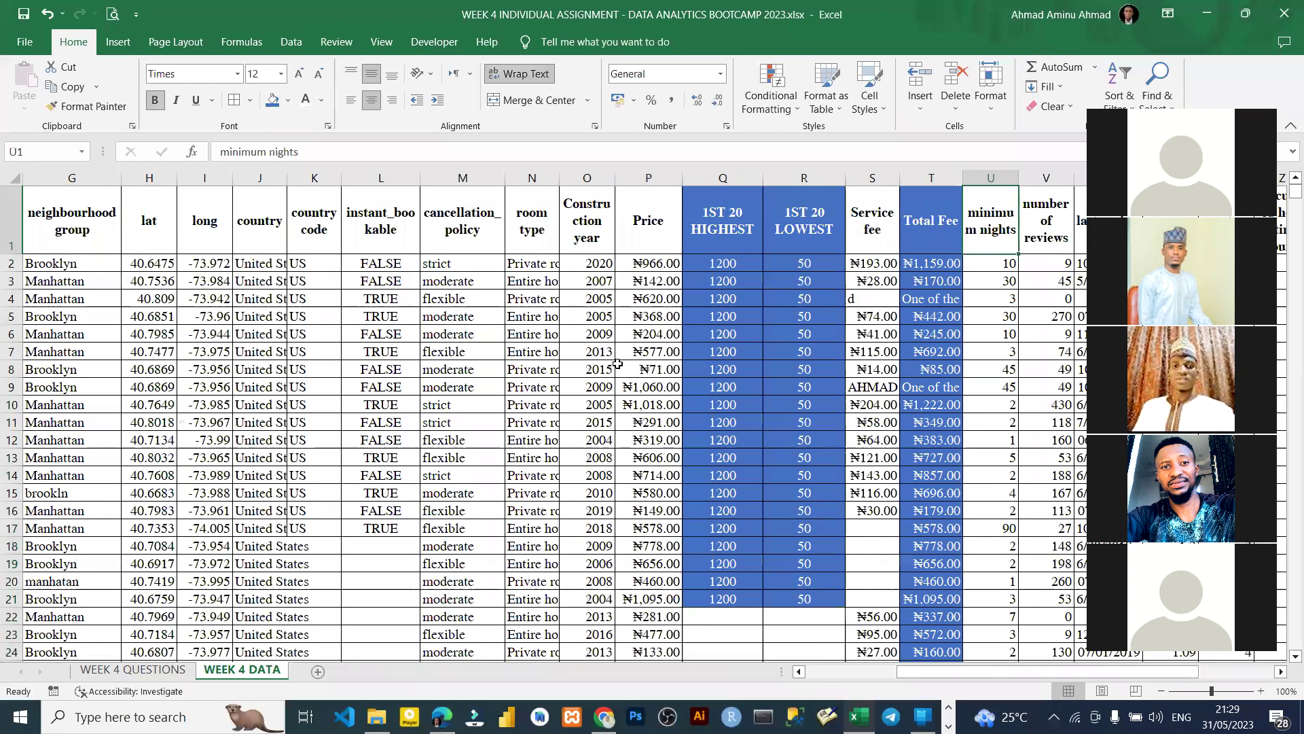
{"action": "key", "text": "Left"}
{"action": "key", "text": "Left"}
{"action": "key", "text": "Left"}
{"action": "key", "text": "Left"}
{"action": "key", "text": "Left"}
{"action": "key", "text": "Left"}
{"action": "key", "text": "Left"}
{"action": "key", "text": "Left"}
{"action": "key", "text": "Left"}
{"action": "key", "text": "Left"}
{"action": "key", "text": "Left"}
{"action": "key", "text": "Left"}
{"action": "key", "text": "Left"}
{"action": "key", "text": "Left"}
{"action": "key", "text": "Left"}
{"action": "key", "text": "Left"}
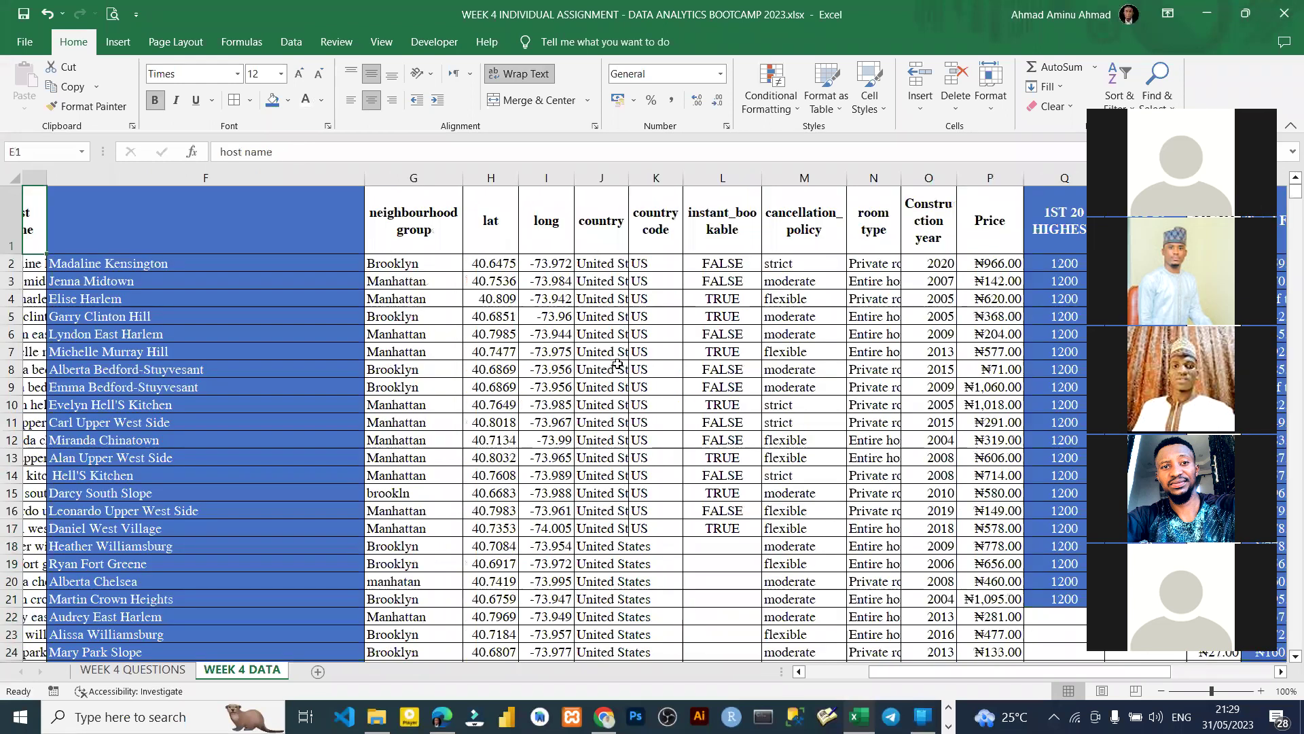
{"action": "key", "text": "Left"}
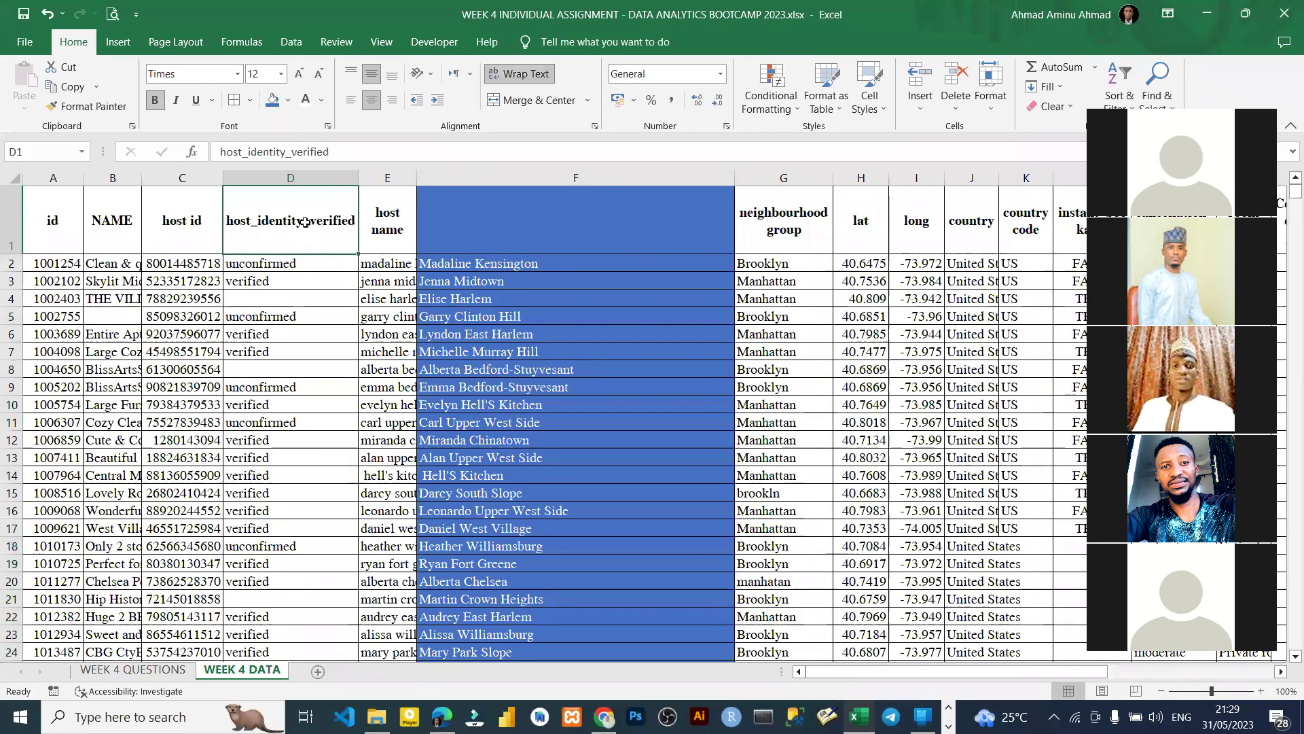
- Recheck question 4 and insert an empty column between host_identity_verified and host name in WEEK 4 DATA
{"action": "left_click", "coordinate": [146, 670]}
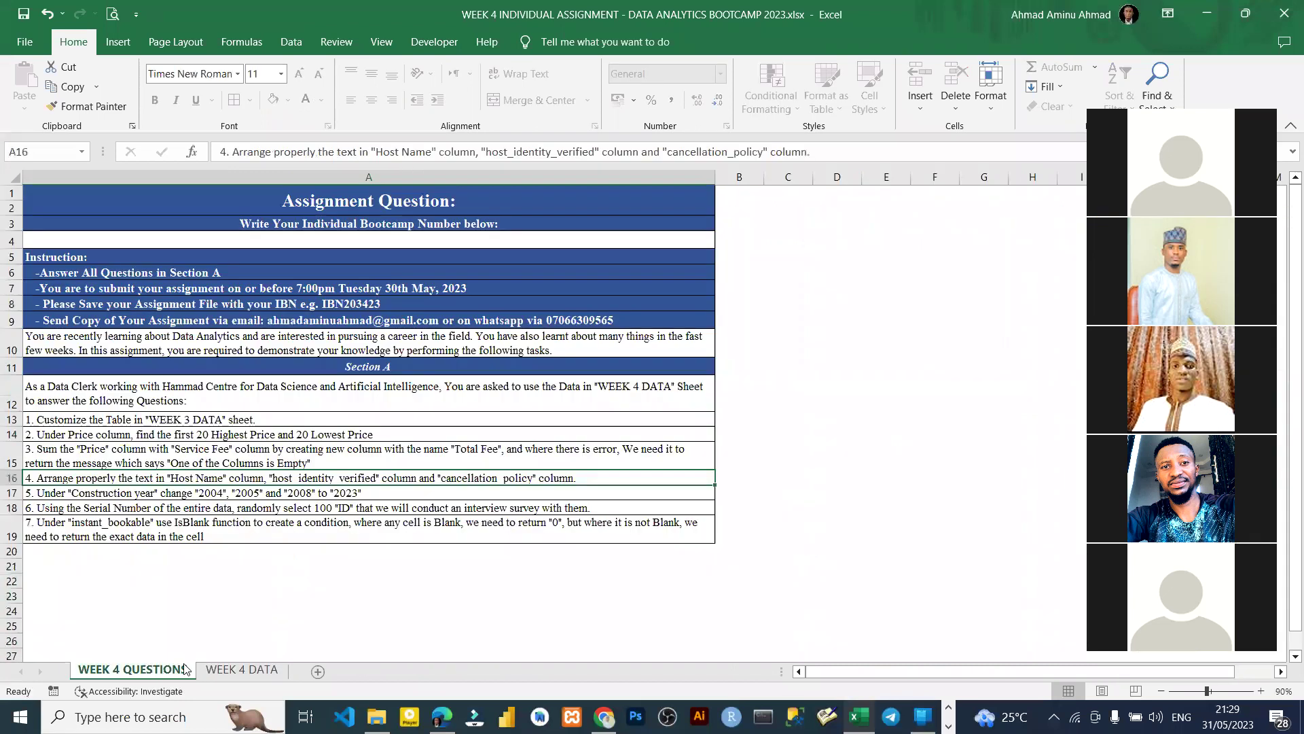
{"action": "left_click", "coordinate": [238, 669]}
{"action": "right_click", "coordinate": [367, 173]}
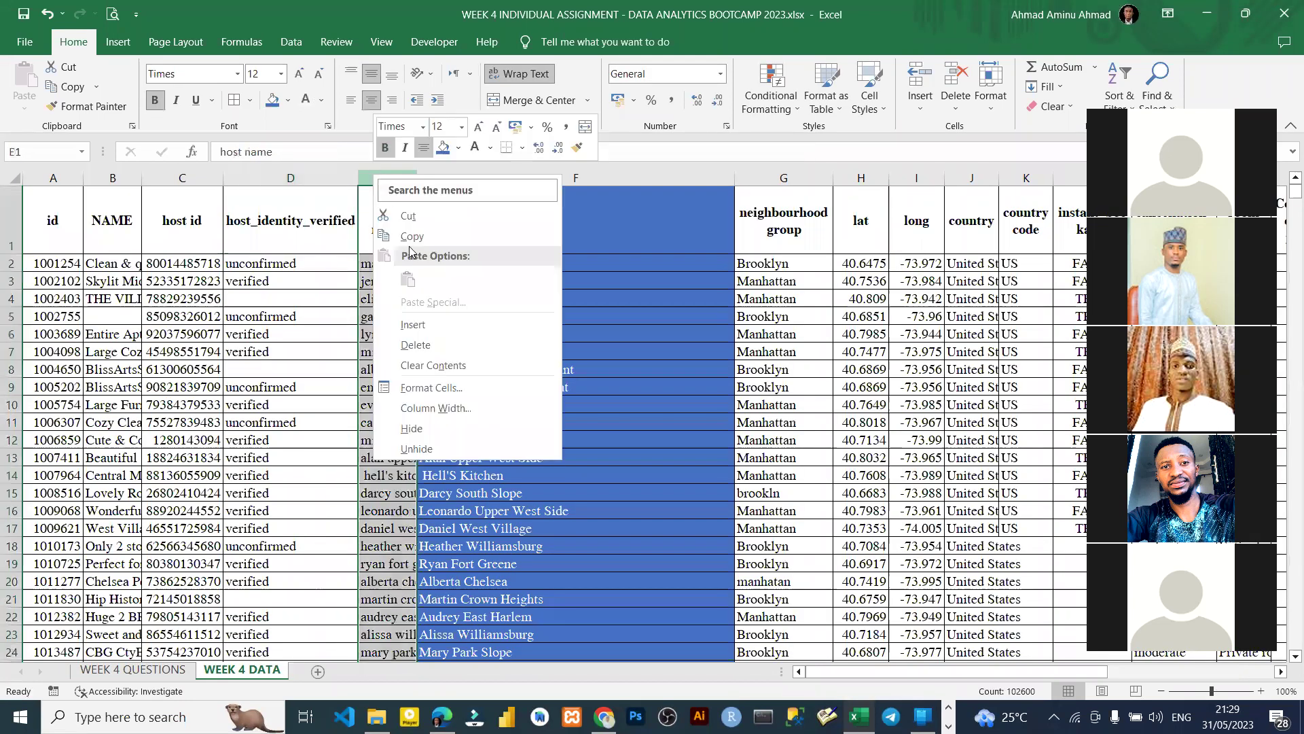
{"action": "left_click", "coordinate": [413, 325]}
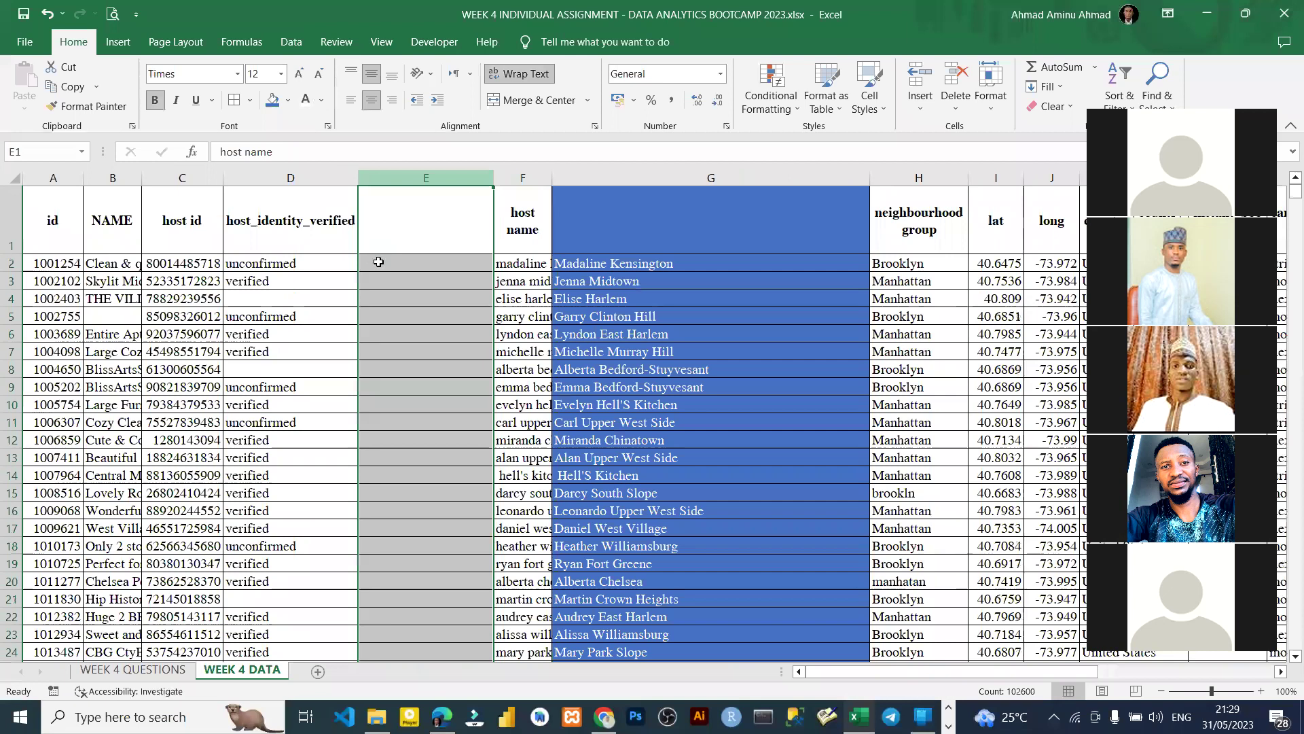
- Enter =PROPER(D2) in E2 for the host_identity_verified values and fill it down column E
{"action": "left_click", "coordinate": [379, 263]}
{"action": "type", "text": "=PROPER"}
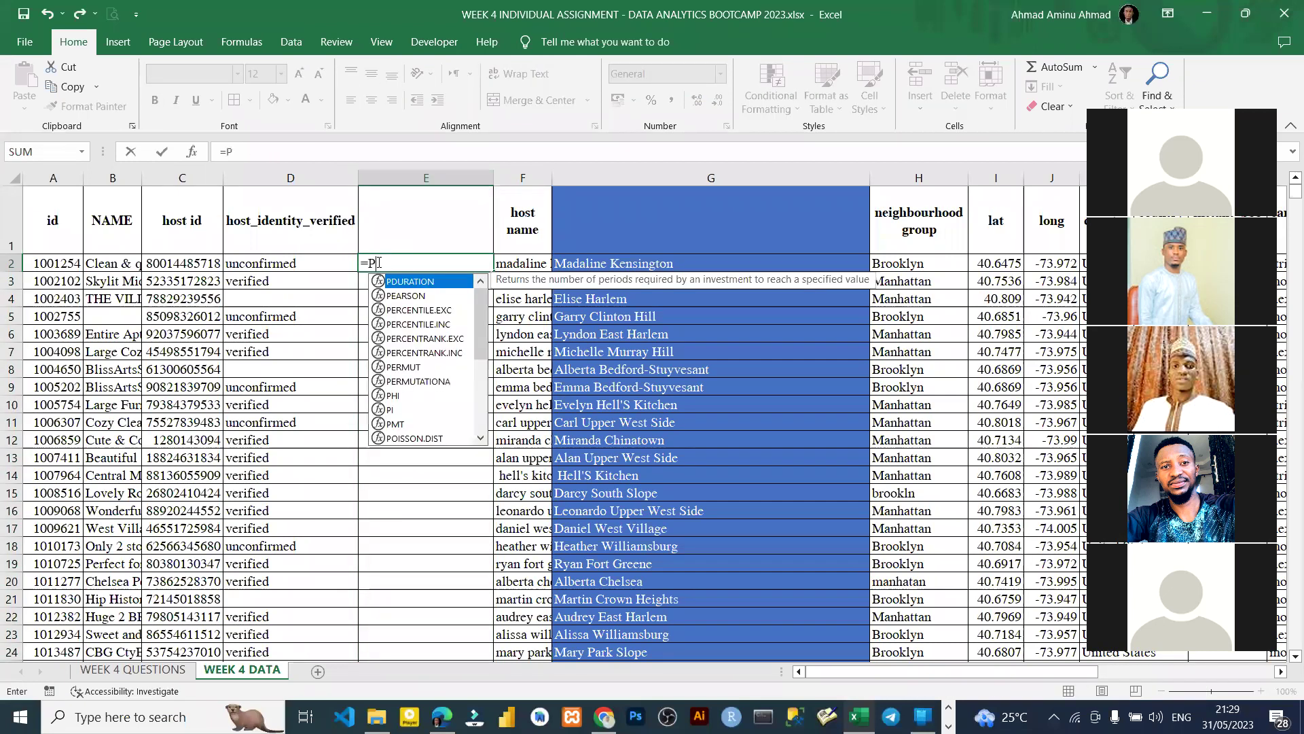
{"action": "type", "text": "("}
{"action": "left_click", "coordinate": [263, 263]}
{"action": "key", "text": "ctrl+Return"}
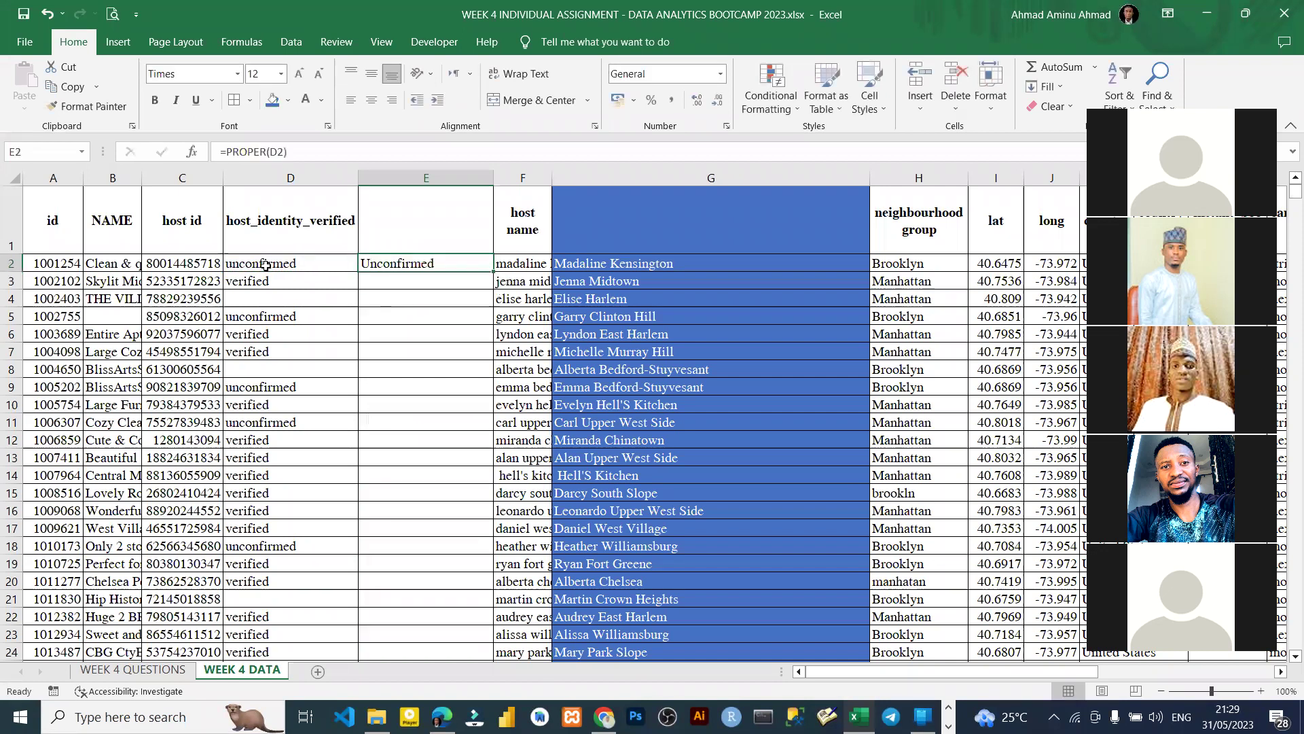
{"action": "double_click", "coordinate": [491, 271]}
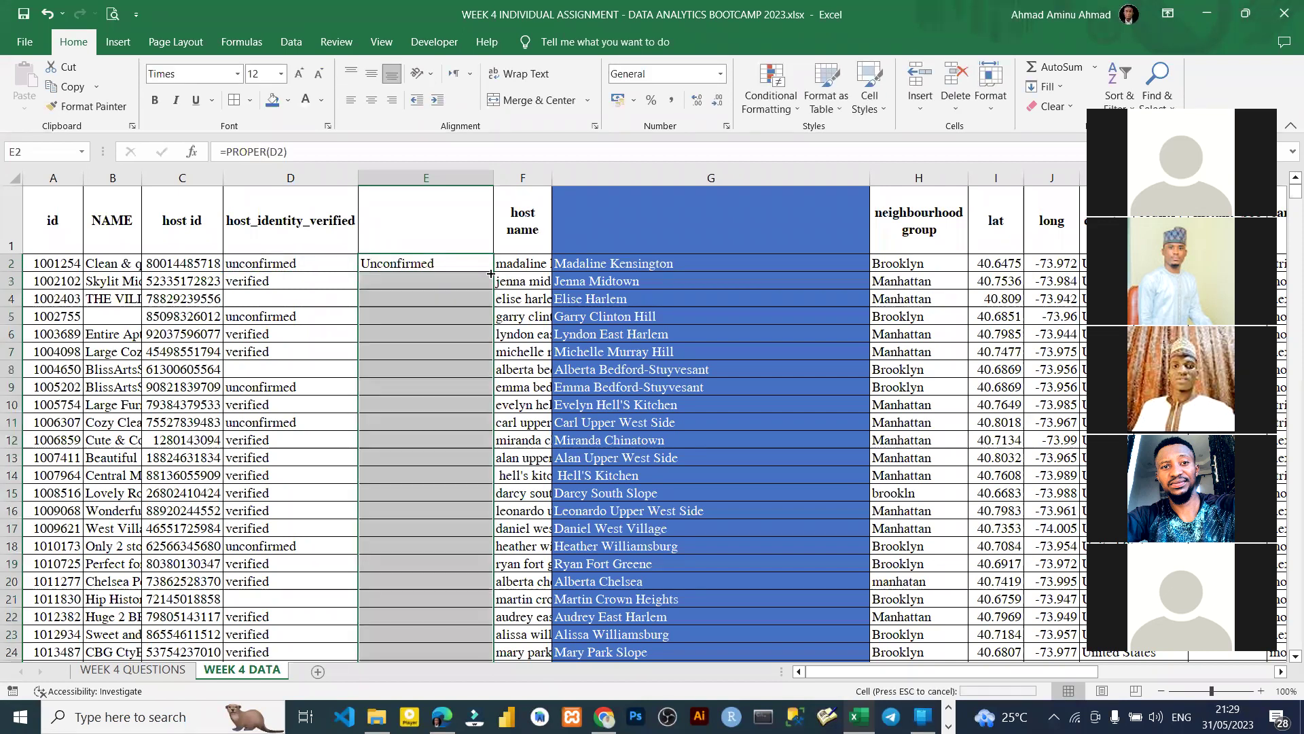
- Format column E with a blue fill and white text, and recheck question 4 on the WEEK 4 QUESTIONS sheet
{"action": "left_click", "coordinate": [414, 178]}
{"action": "left_click", "coordinate": [272, 100]}
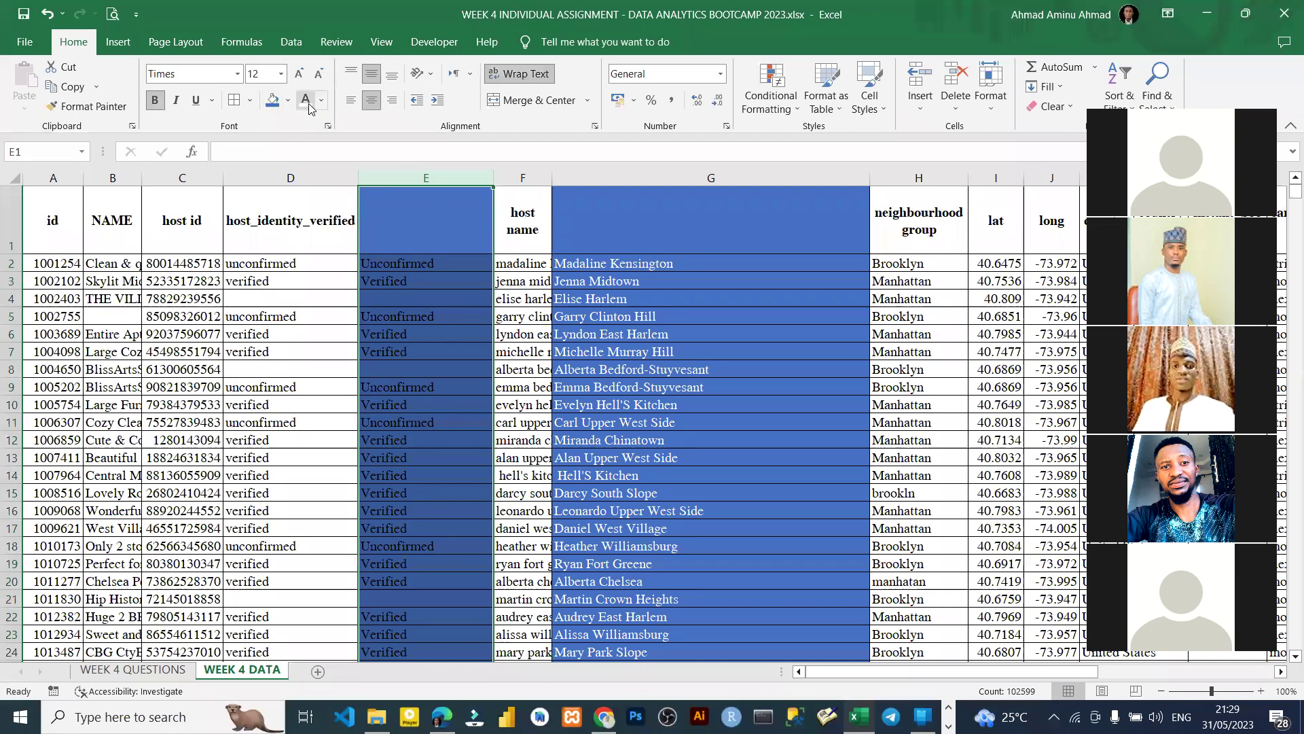
{"action": "left_click", "coordinate": [145, 671]}
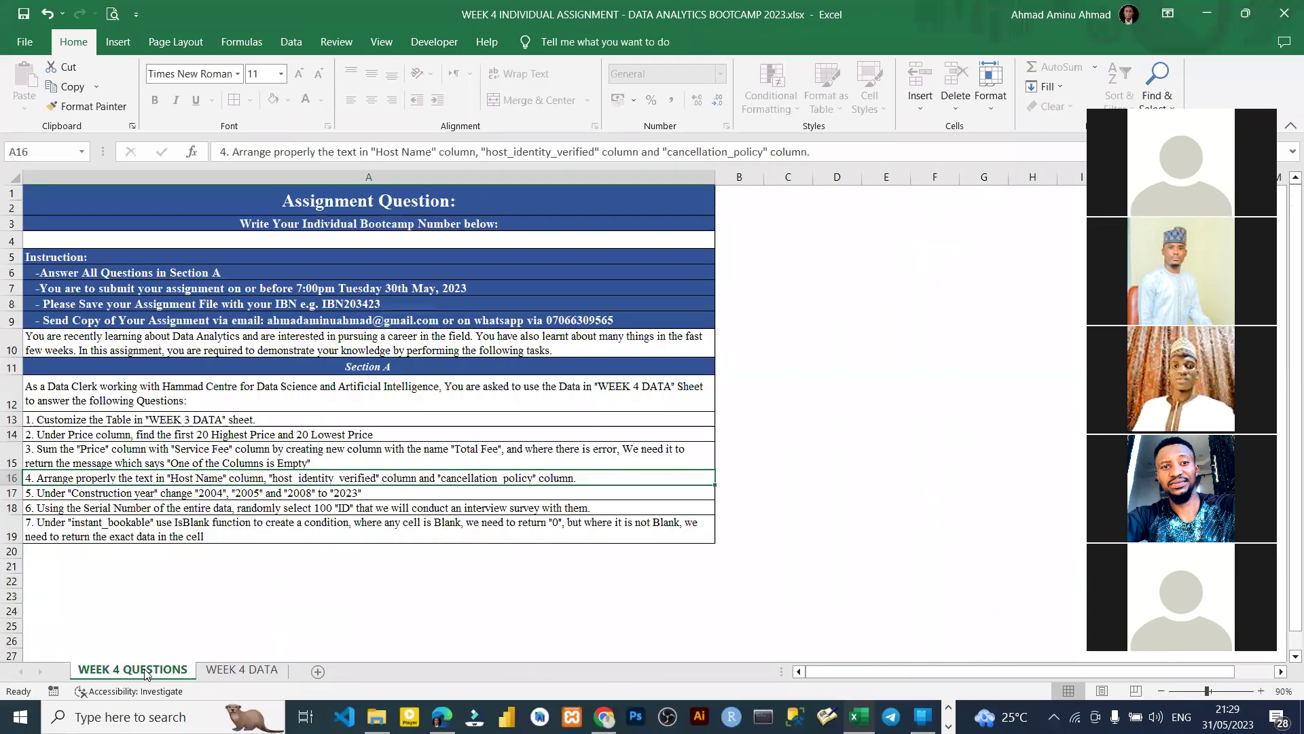
{"action": "left_click", "coordinate": [242, 670]}
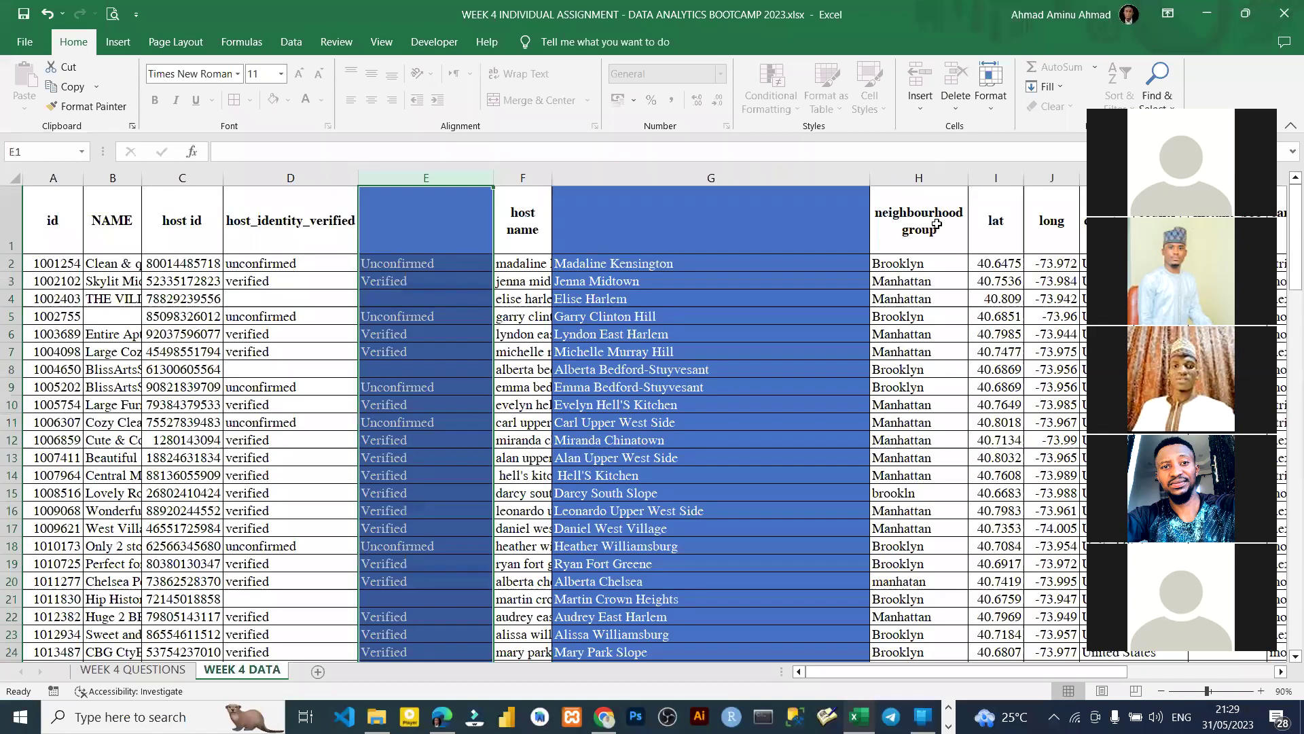
- Look through the header row of WEEK 4 DATA for the cancellation_policy column
{"action": "left_click", "coordinate": [919, 199]}
{"action": "key", "text": "Right"}
{"action": "key", "text": "Right"}
{"action": "key", "text": "Right"}
{"action": "key", "text": "Right"}
{"action": "key", "text": "Right"}
{"action": "key", "text": "Right"}
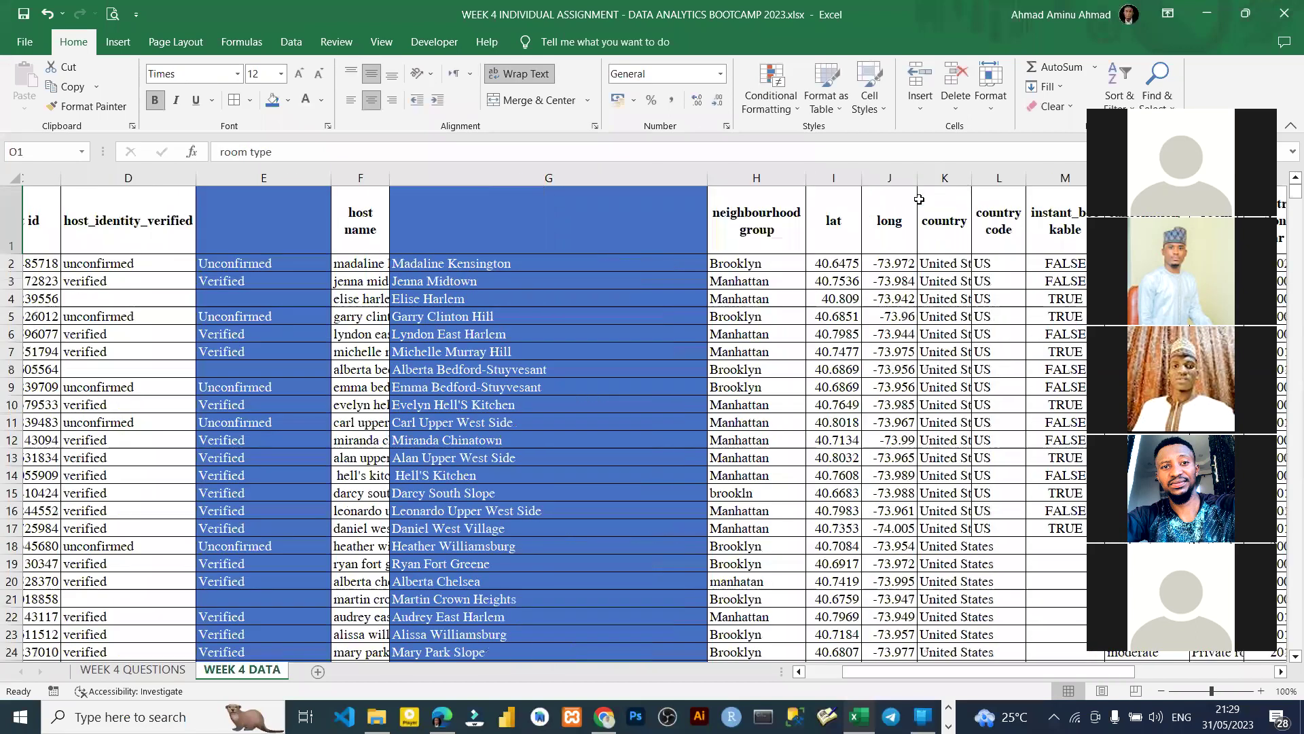
{"action": "key", "text": "Right"}
{"action": "key", "text": "Right"}
{"action": "key", "text": "Right"}
{"action": "key", "text": "Right"}
{"action": "key", "text": "Right"}
{"action": "key", "text": "Right"}
{"action": "key", "text": "Right"}
{"action": "key", "text": "Right"}
{"action": "key", "text": "Right"}
{"action": "key", "text": "Right"}
{"action": "key", "text": "Right"}
{"action": "key", "text": "Right"}
{"action": "key", "text": "Right"}
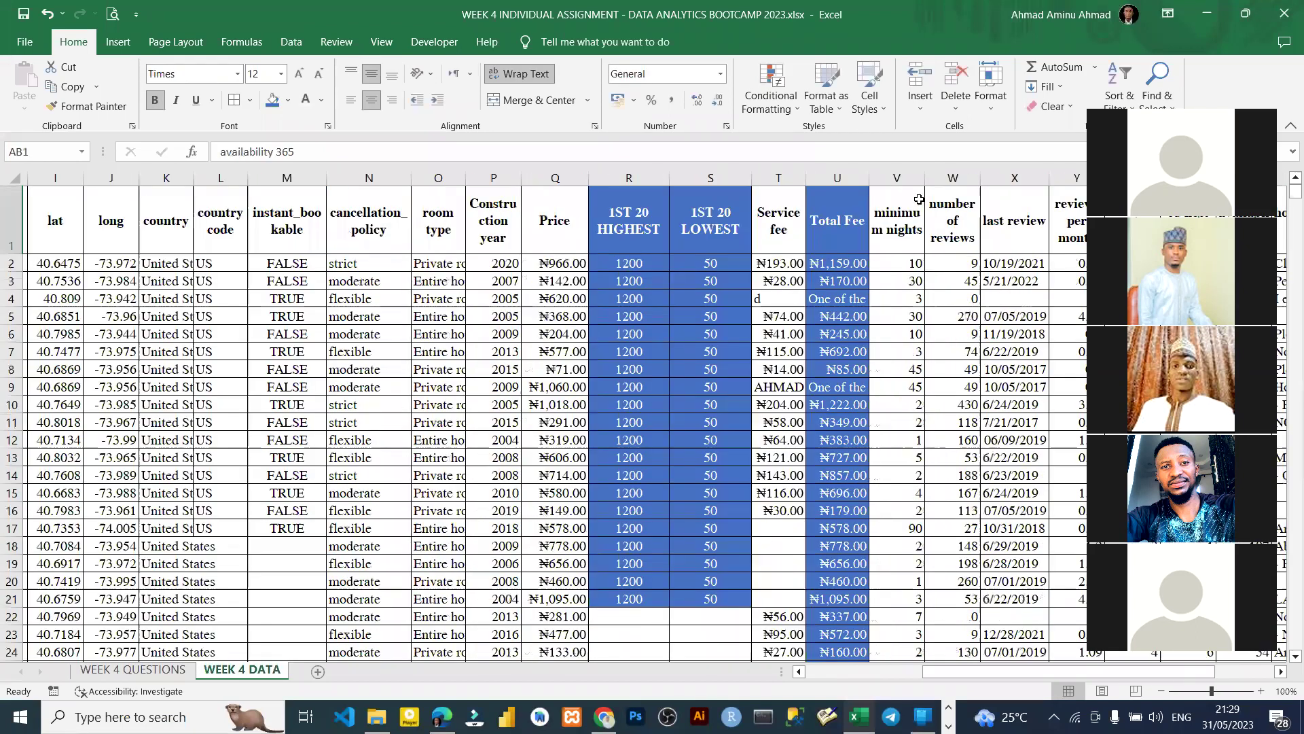
{"action": "key", "text": "Right"}
{"action": "key", "text": "Right"}
{"action": "key", "text": "Right"}
{"action": "key", "text": "Right"}
{"action": "key", "text": "Right"}
{"action": "key", "text": "Right"}
{"action": "key", "text": "Right"}
{"action": "key", "text": "Right"}
{"action": "key", "text": "Right"}
{"action": "key", "text": "Right"}
{"action": "key", "text": "Right"}
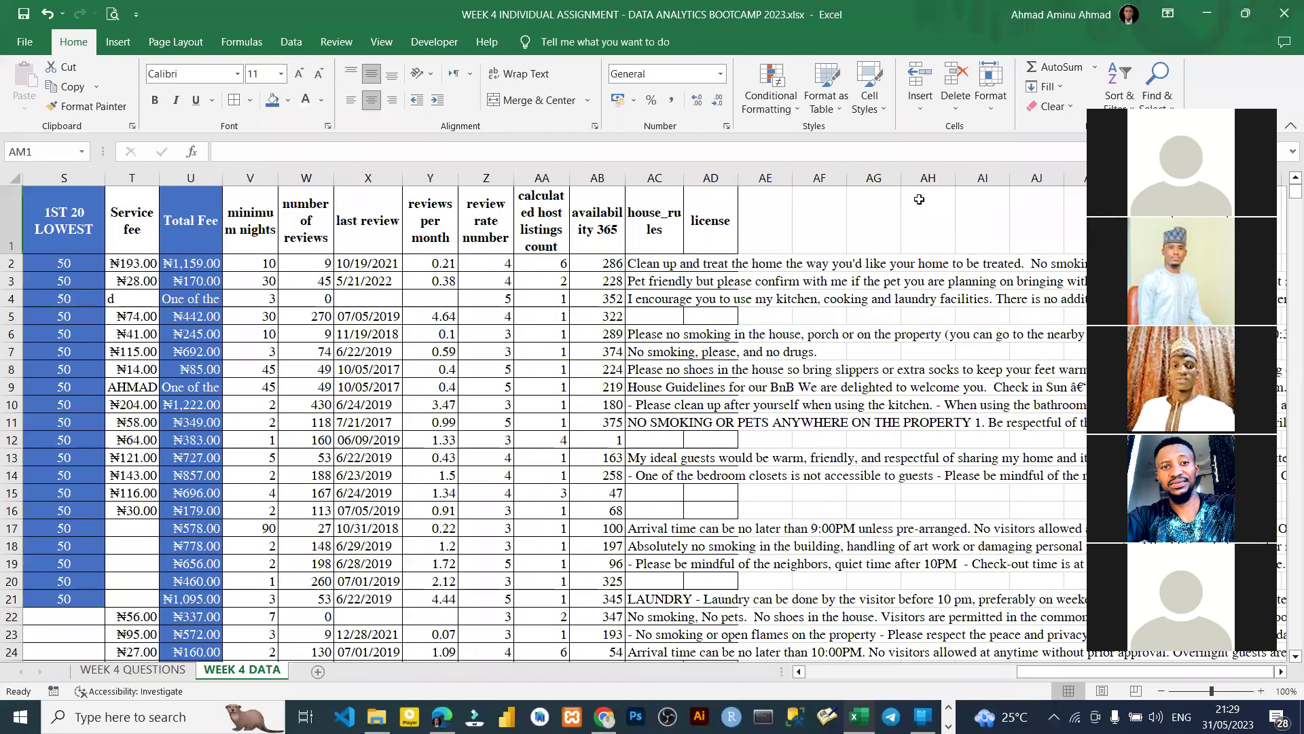
{"action": "key", "text": "Left"}
{"action": "key", "text": "Left"}
{"action": "key", "text": "Left"}
{"action": "key", "text": "Left"}
{"action": "key", "text": "Left"}
{"action": "key", "text": "Left"}
{"action": "key", "text": "Left"}
{"action": "key", "text": "Left"}
{"action": "key", "text": "Left"}
{"action": "key", "text": "Left"}
{"action": "key", "text": "Left"}
{"action": "key", "text": "Left"}
{"action": "key", "text": "Left"}
{"action": "key", "text": "Left"}
{"action": "key", "text": "Left"}
{"action": "key", "text": "Left"}
{"action": "key", "text": "Left"}
{"action": "key", "text": "Left"}
{"action": "key", "text": "Left"}
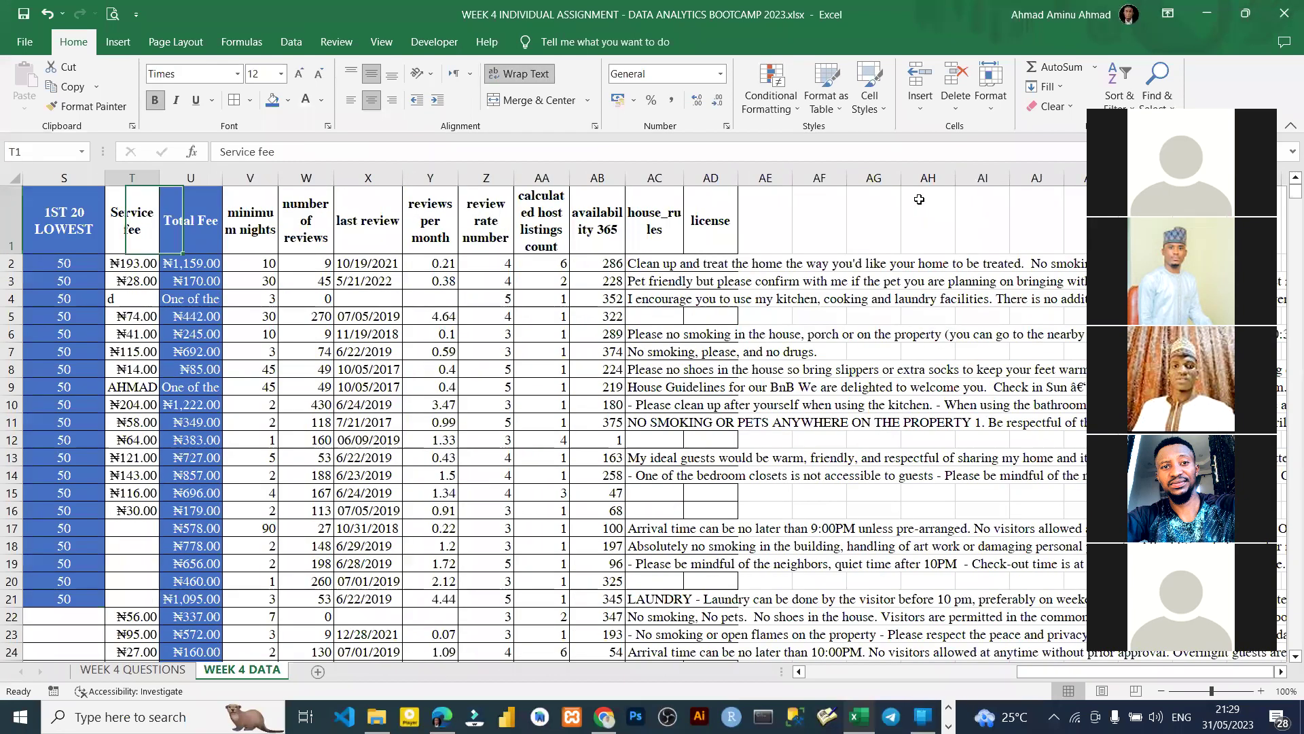
{"action": "key", "text": "Left"}
{"action": "key", "text": "Left"}
{"action": "key", "text": "Left"}
{"action": "key", "text": "Left"}
{"action": "key", "text": "Left"}
{"action": "key", "text": "Left"}
{"action": "key", "text": "Left"}
{"action": "key", "text": "Left"}
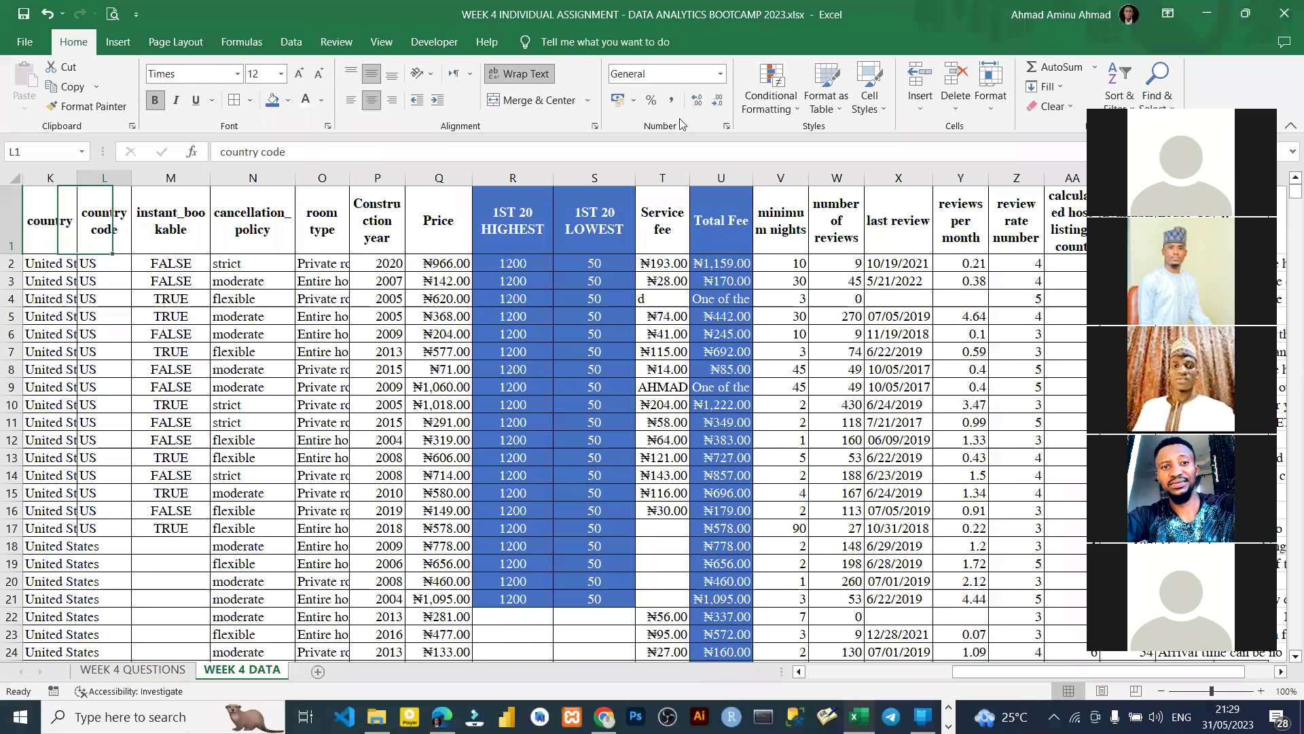
- Insert an empty column between cancellation_policy and room type
{"action": "key", "text": "Right"}
{"action": "key", "text": "Right"}
{"action": "left_click", "coordinate": [322, 178]}
{"action": "right_click", "coordinate": [322, 178]}
{"action": "left_click", "coordinate": [359, 321]}
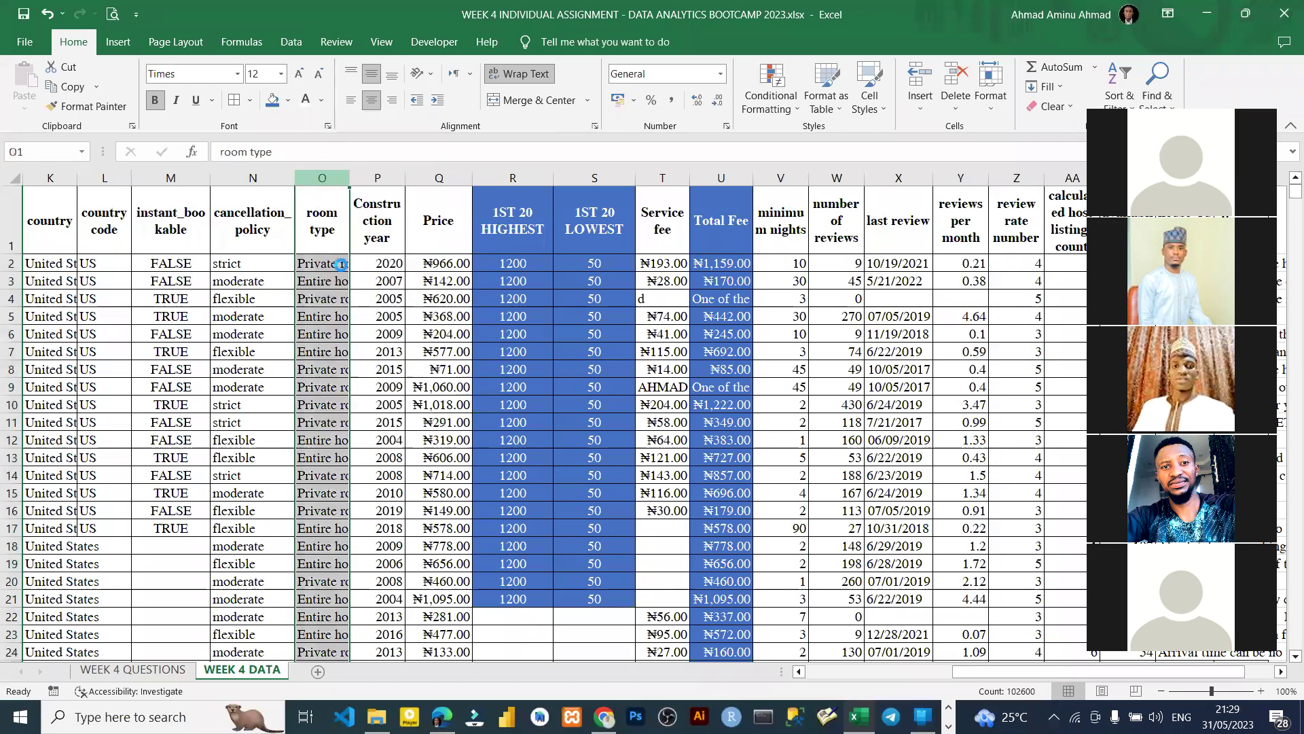
- Enter =PROPER(N2) in O2 for the cancellation_policy values and fill it down column O
{"action": "left_click", "coordinate": [338, 263]}
{"action": "type", "text": "=PROPER("}
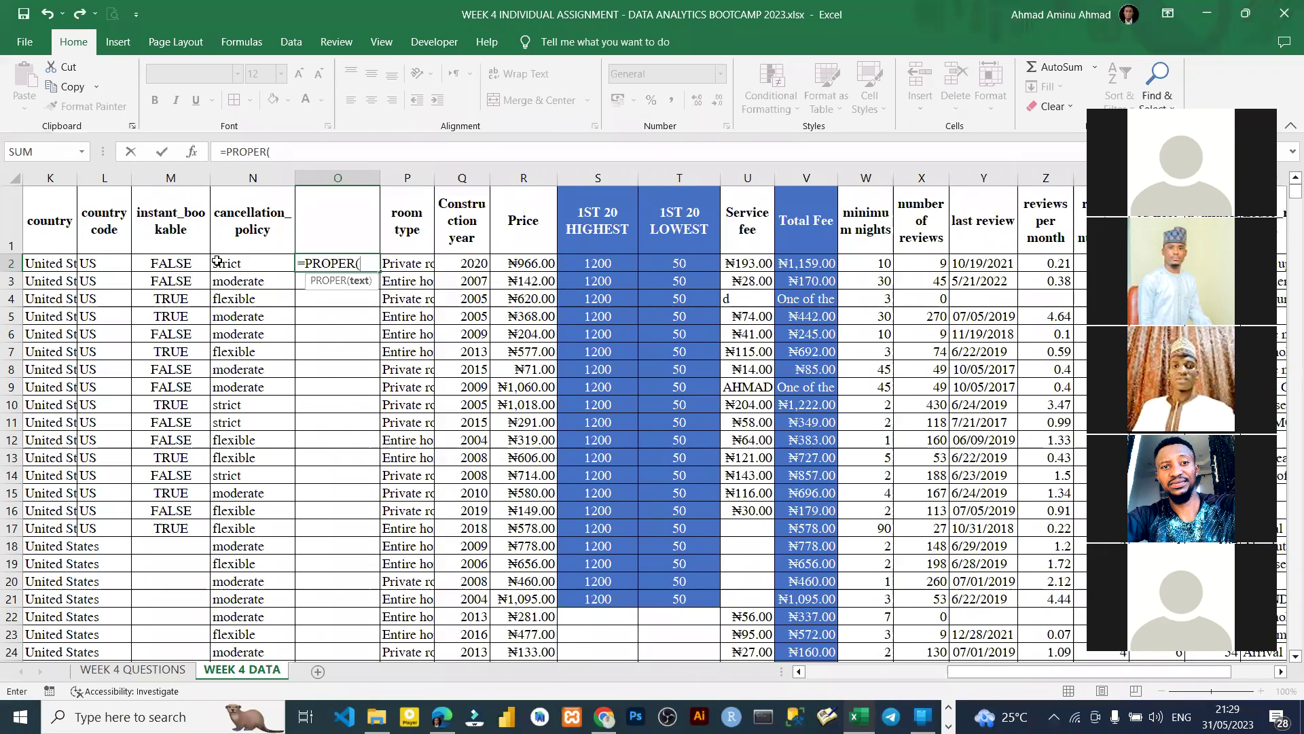
{"action": "left_click", "coordinate": [246, 267]}
{"action": "key", "text": "ctrl+Return"}
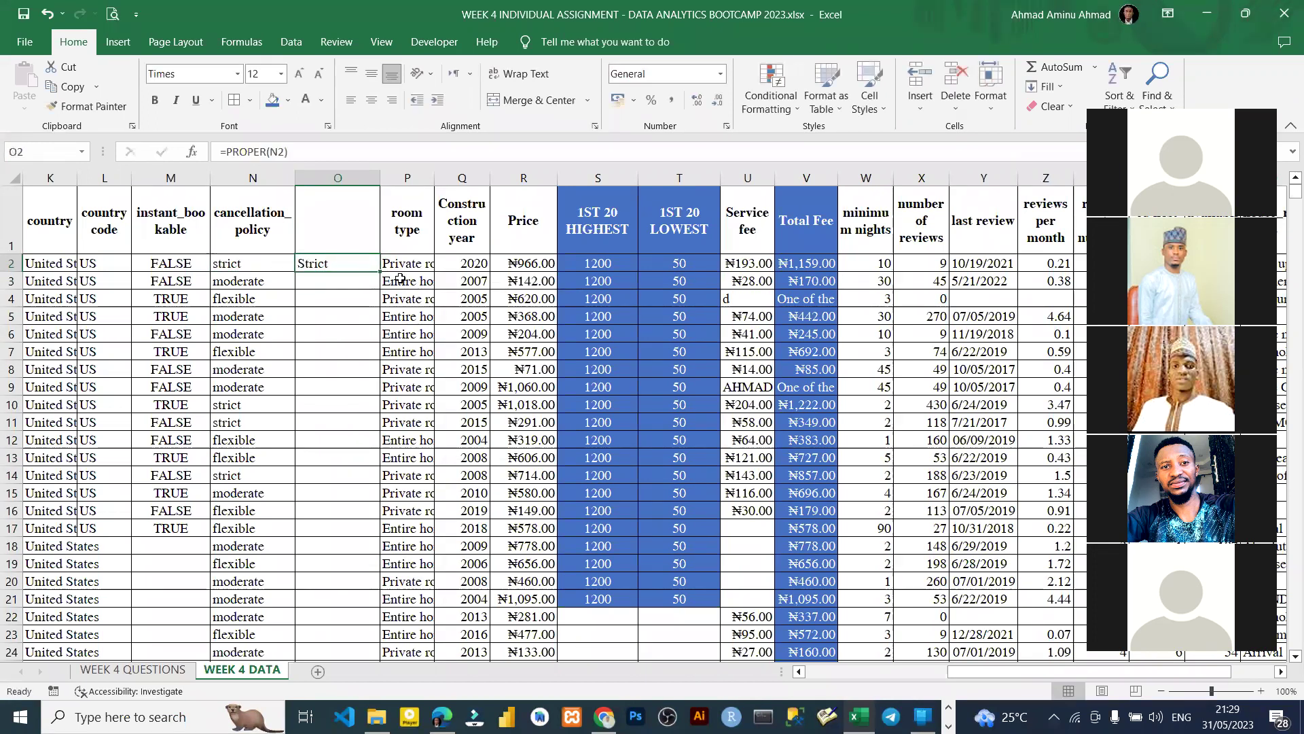
{"action": "double_click", "coordinate": [378, 270]}
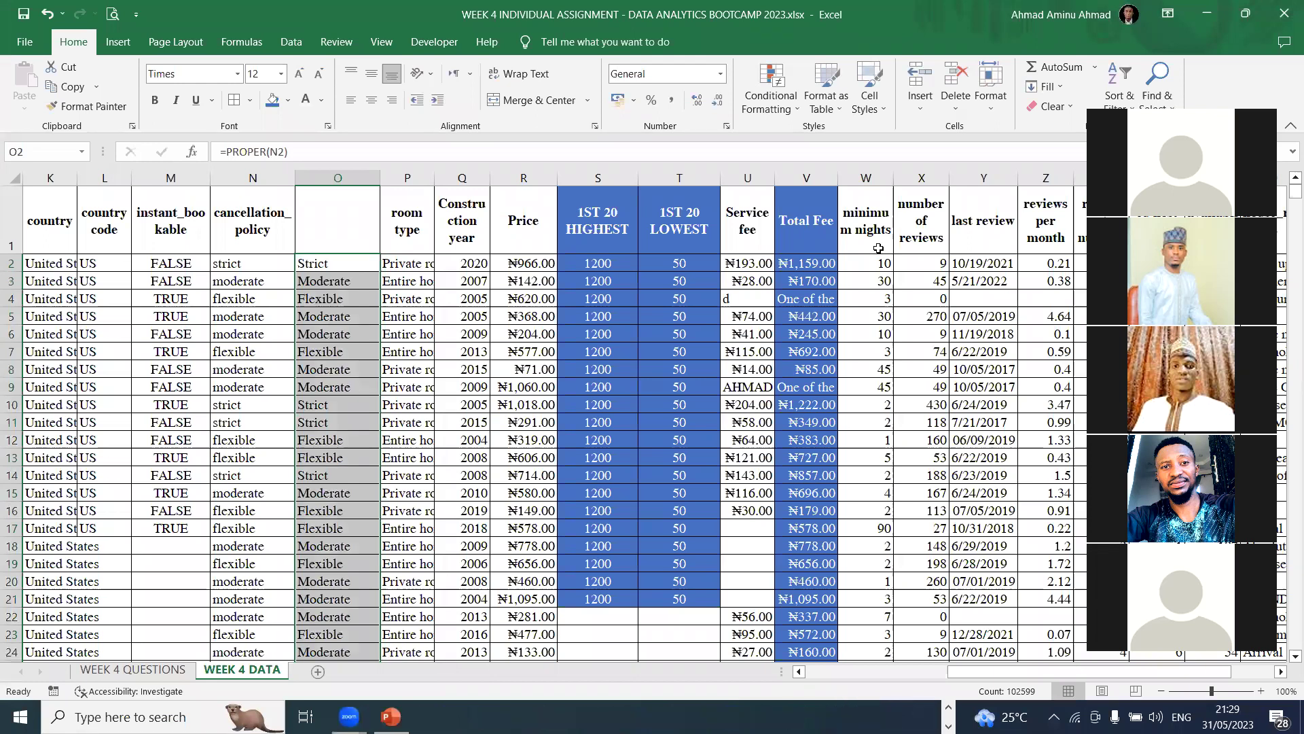
- Format column O with a blue fill and white text, and read question 5 on the WEEK 4 QUESTIONS sheet
{"action": "left_click", "coordinate": [342, 171]}
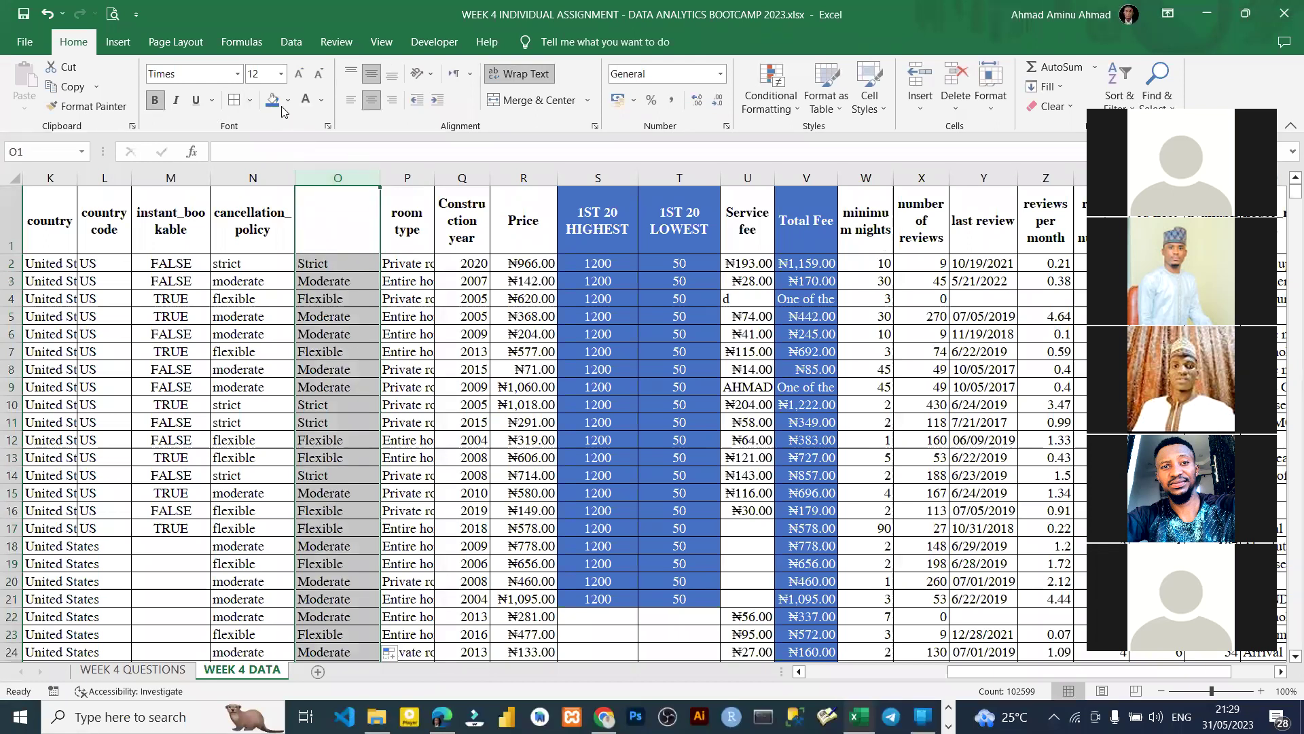
{"action": "left_click", "coordinate": [152, 669]}
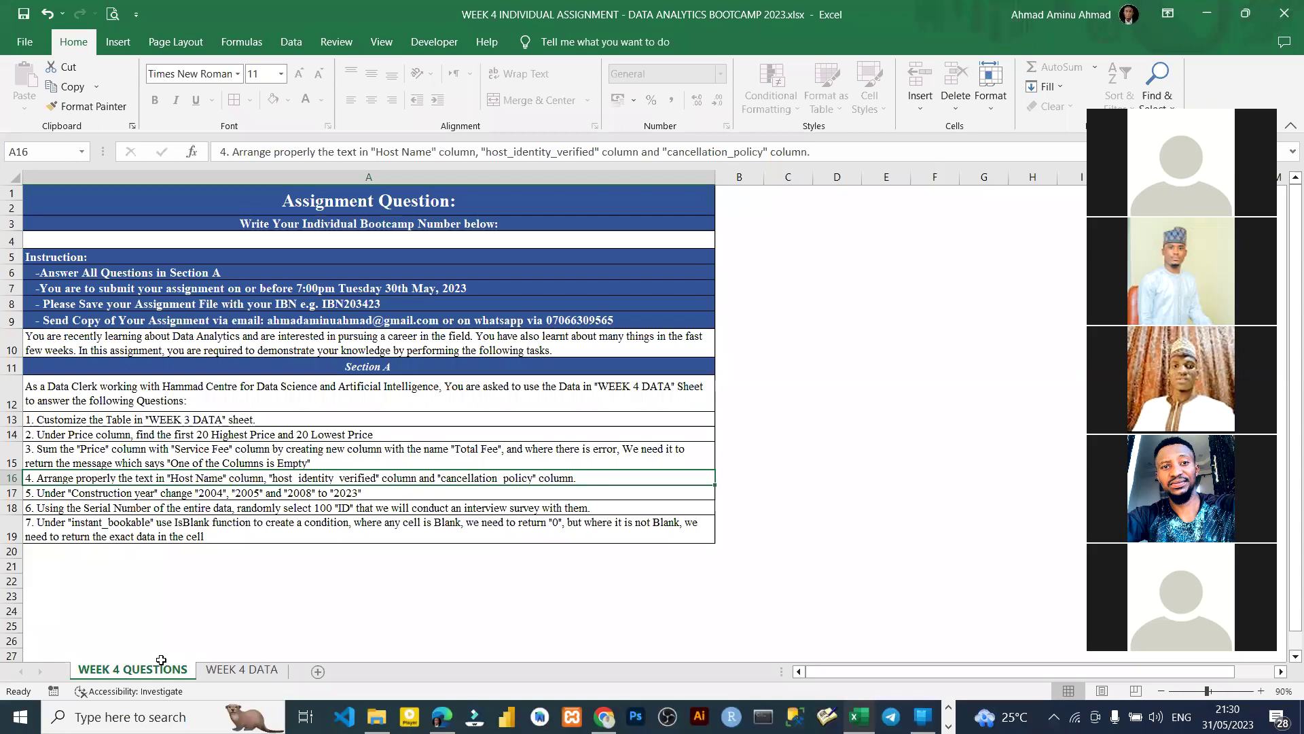
{"action": "left_click", "coordinate": [220, 671]}
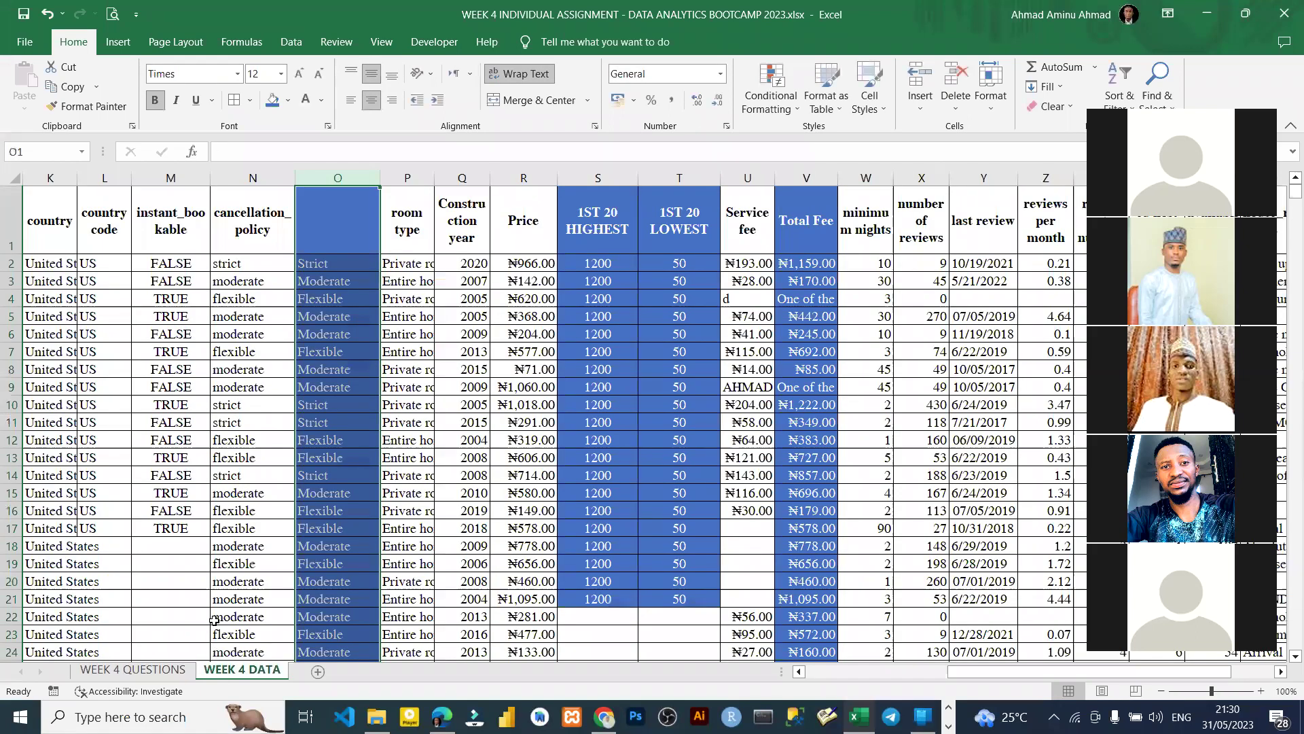
{"action": "left_click", "coordinate": [330, 393]}
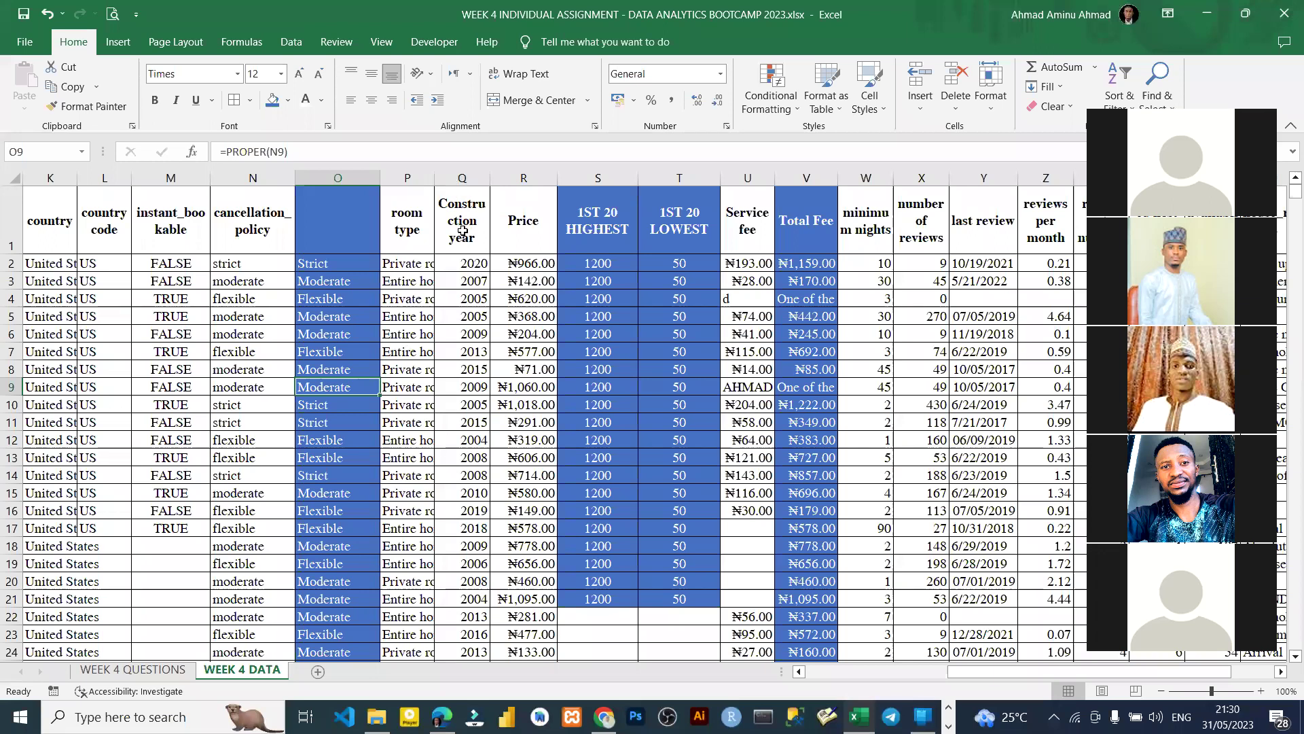
- Replace every 2003 in the Construction year column with 2023
{"action": "left_click", "coordinate": [457, 181]}
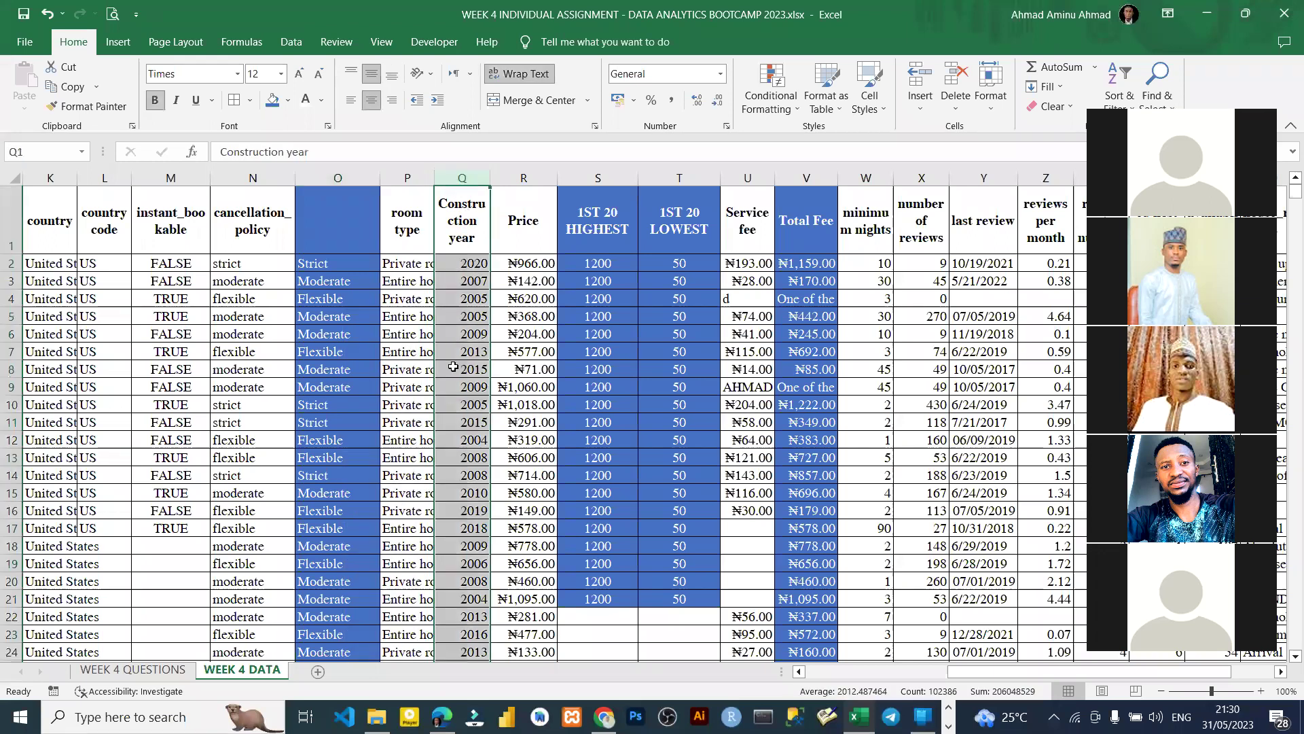
{"action": "key", "text": "ctrl+h"}
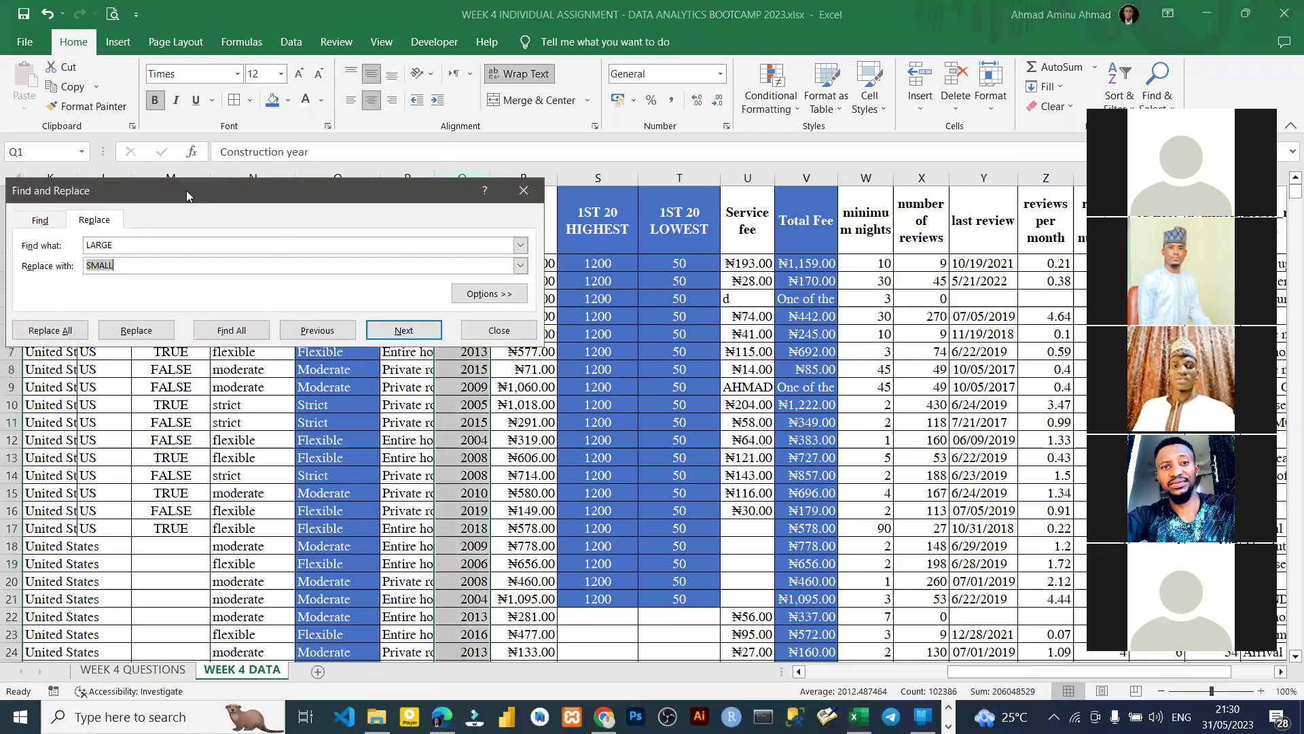
{"action": "left_click_drag", "start_coordinate": [187, 190], "coordinate": [823, 180]}
{"action": "key", "text": "shift+Tab"}
{"action": "type", "text": "2003"}
{"action": "key", "text": "Tab"}
{"action": "type", "text": "20"}
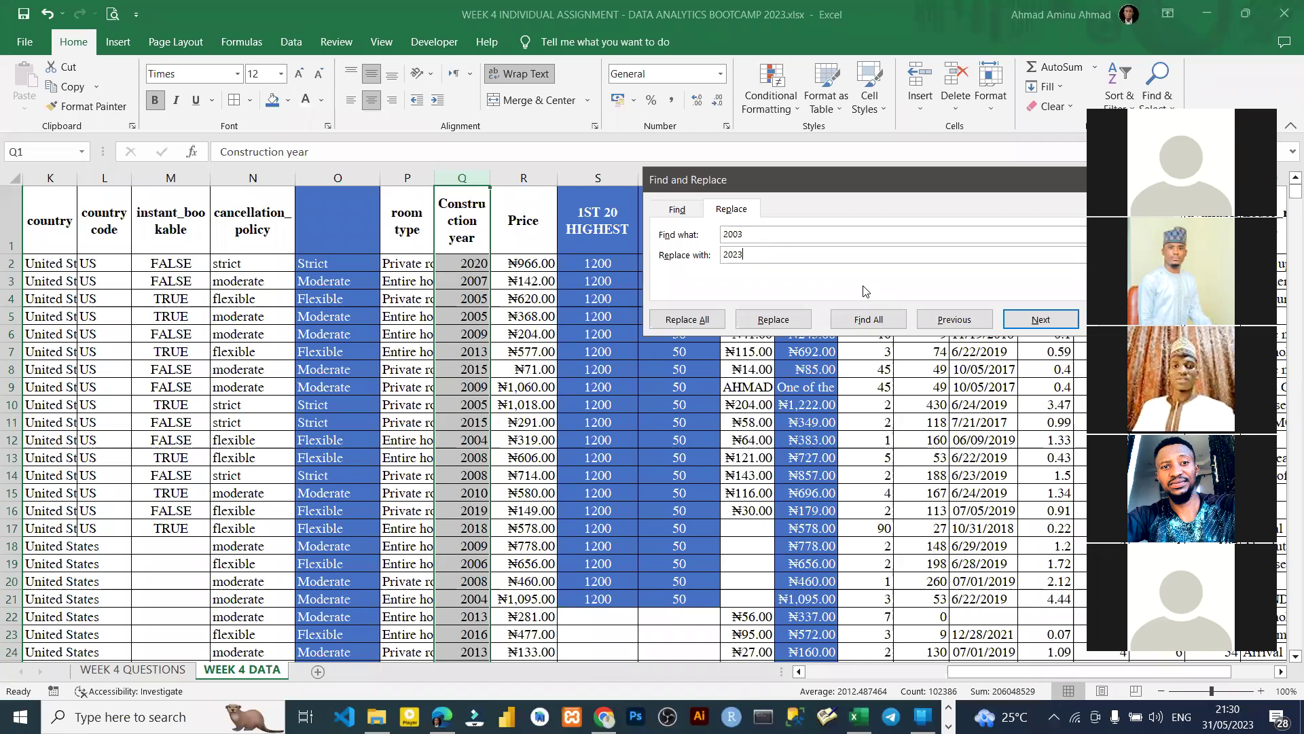
{"action": "left_click", "coordinate": [688, 319]}
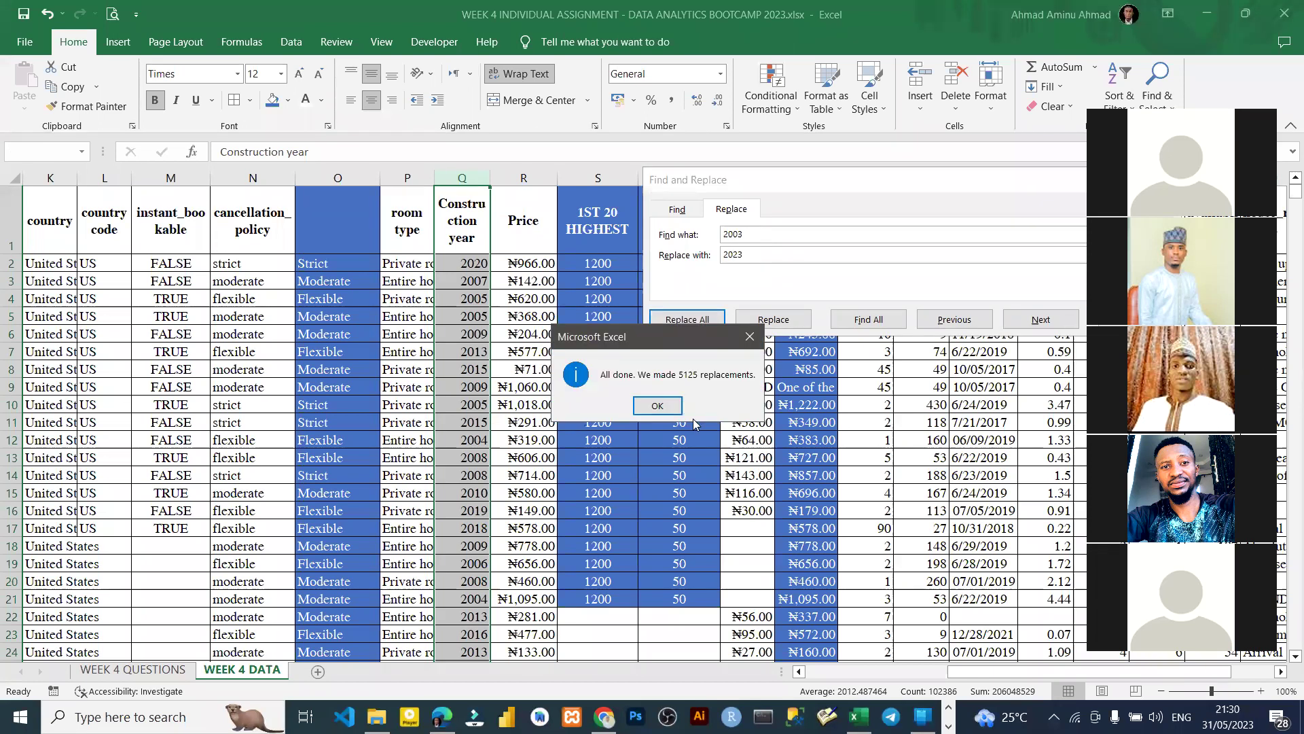
{"action": "key", "text": "Return"}
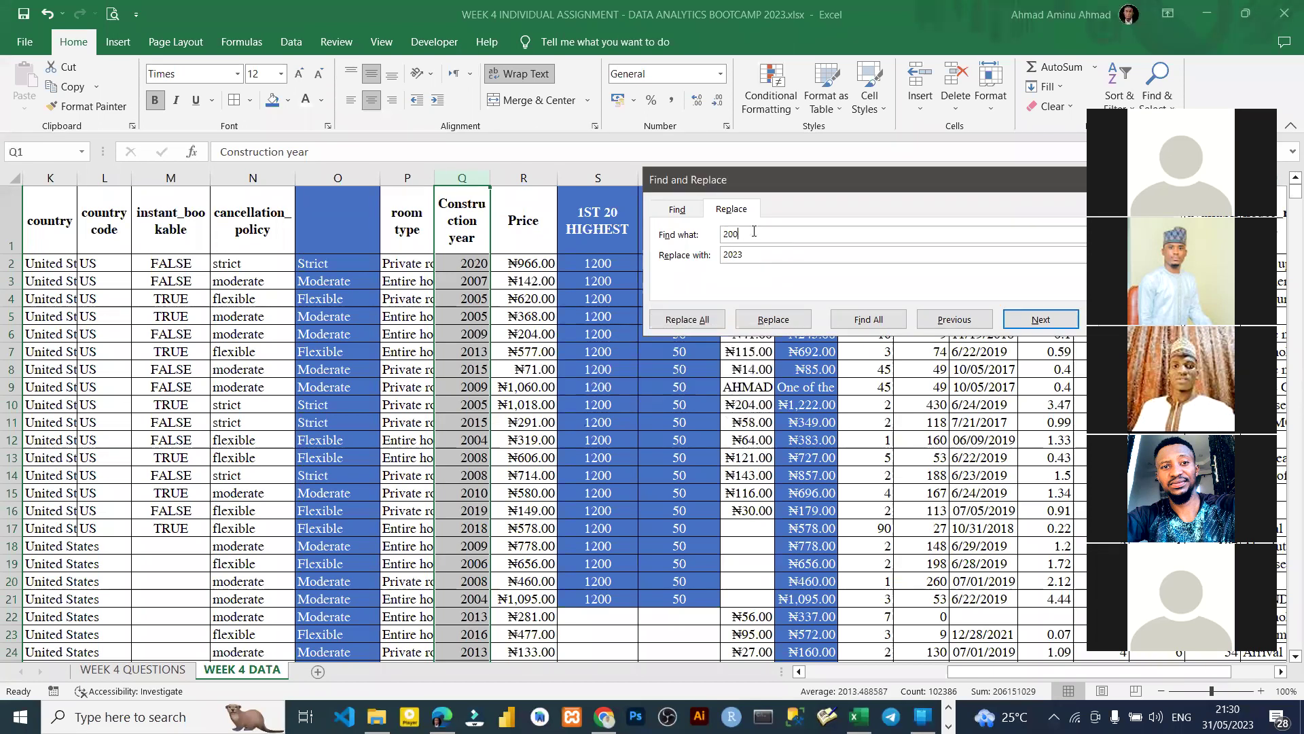
- Replace every 2004 and every 2008 in the Construction year column with 2023
{"action": "left_click", "coordinate": [700, 319]}
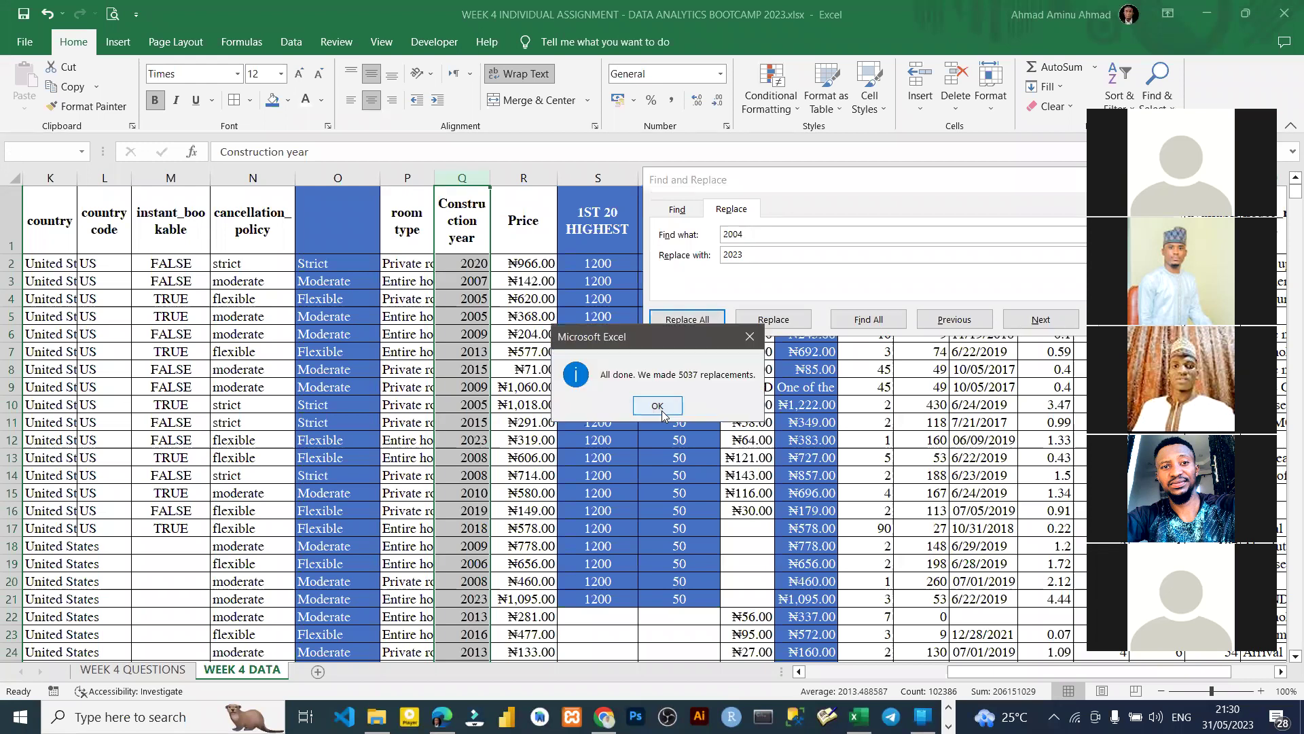
{"action": "key", "text": "Return"}
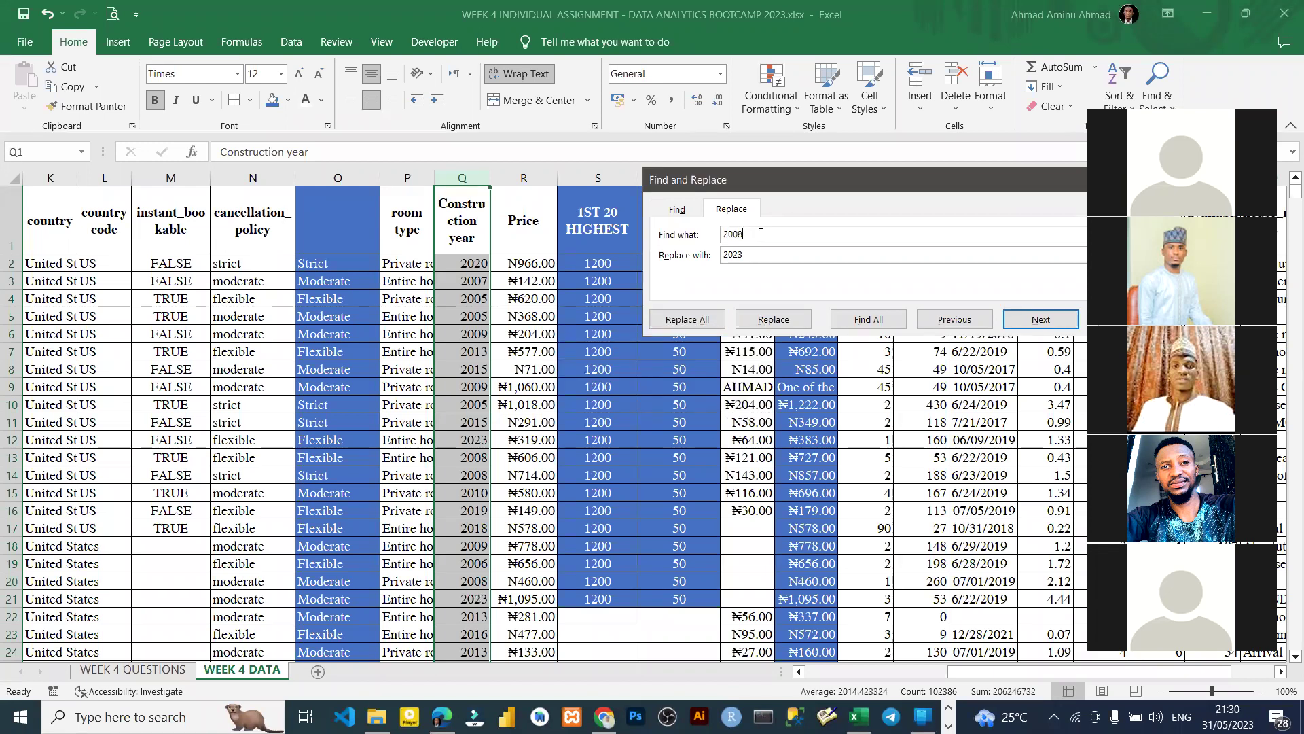
{"action": "left_click", "coordinate": [685, 318]}
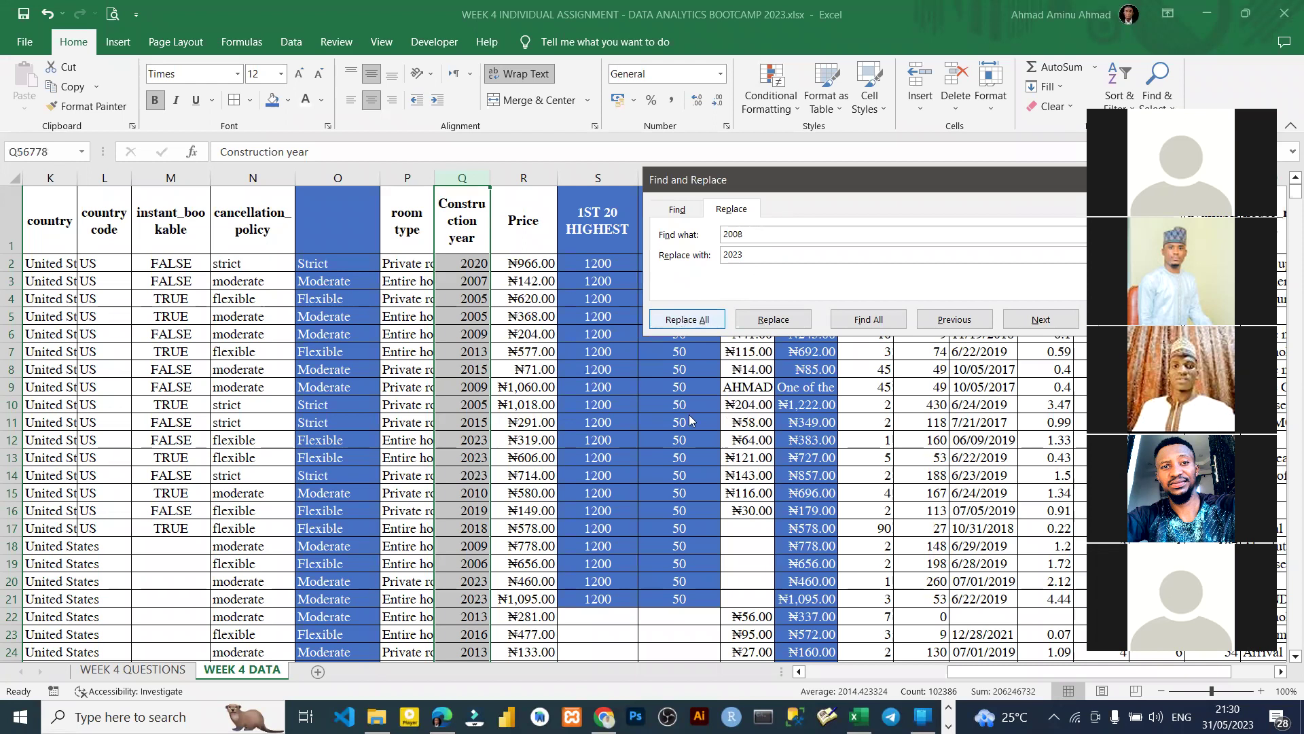
{"action": "key", "text": "Return"}
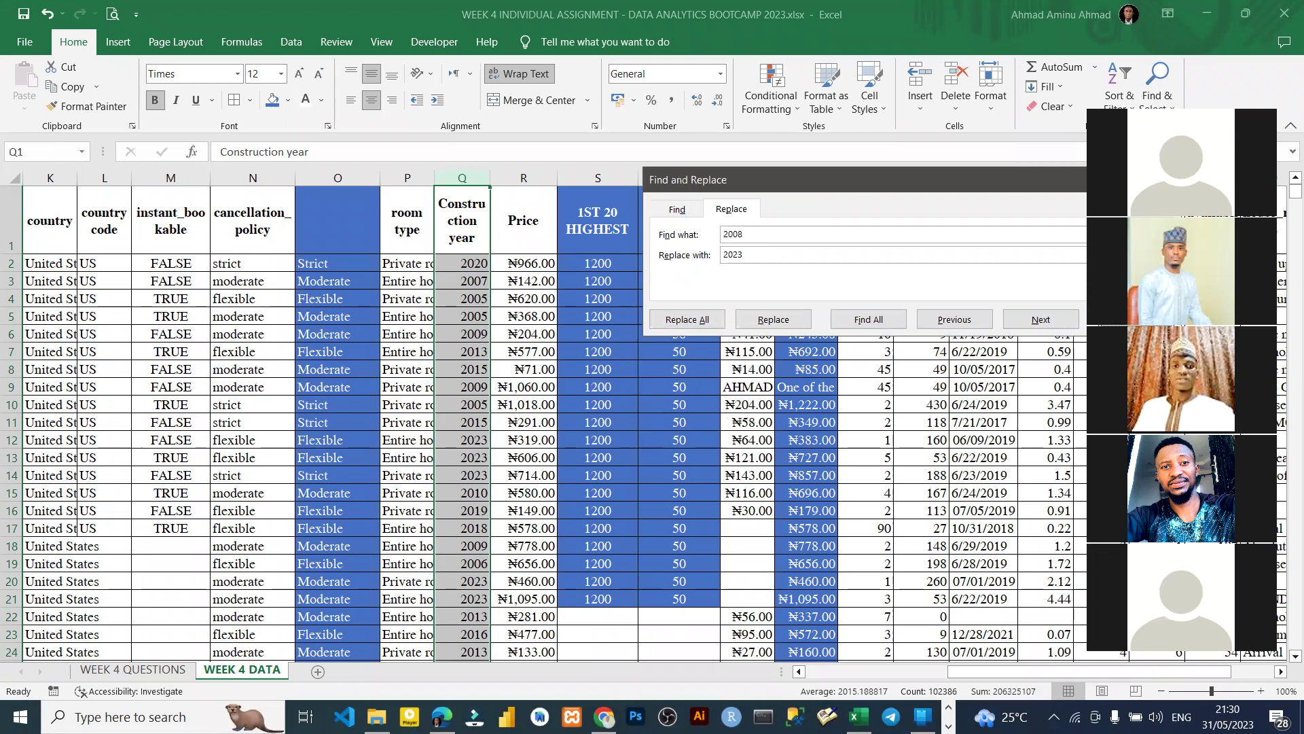
{"action": "key", "text": "Escape"}
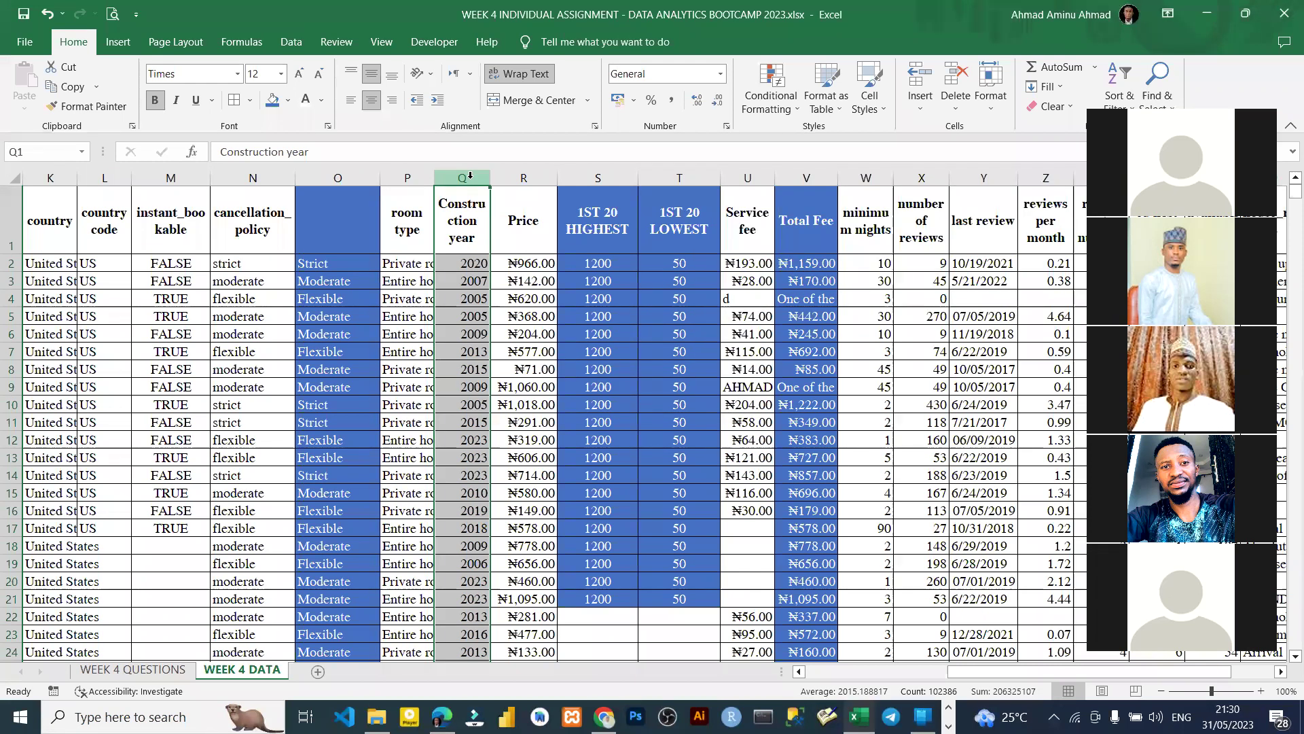
- Format the Construction year column with a blue fill and white text, and read question 6 on the WEEK 4 QUESTIONS sheet
{"action": "left_click", "coordinate": [306, 102]}
{"action": "left_click", "coordinate": [463, 389]}
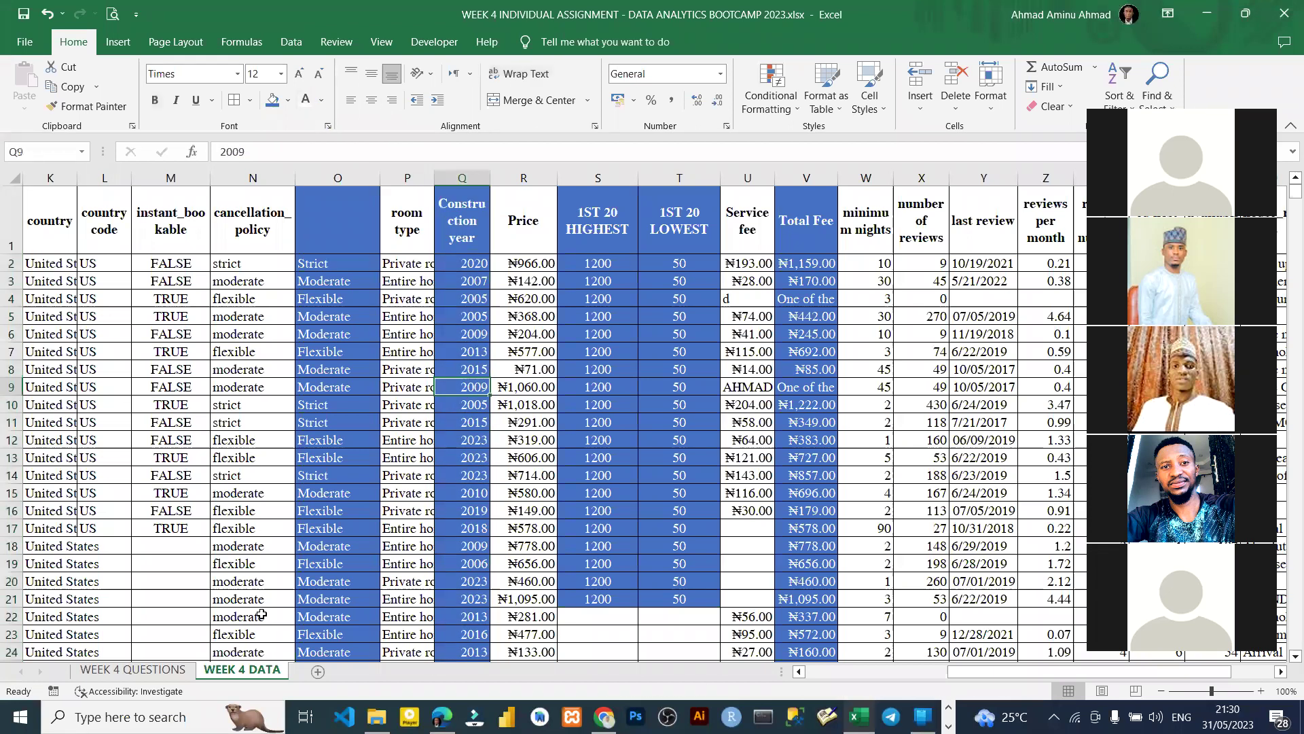
{"action": "left_click", "coordinate": [145, 656]}
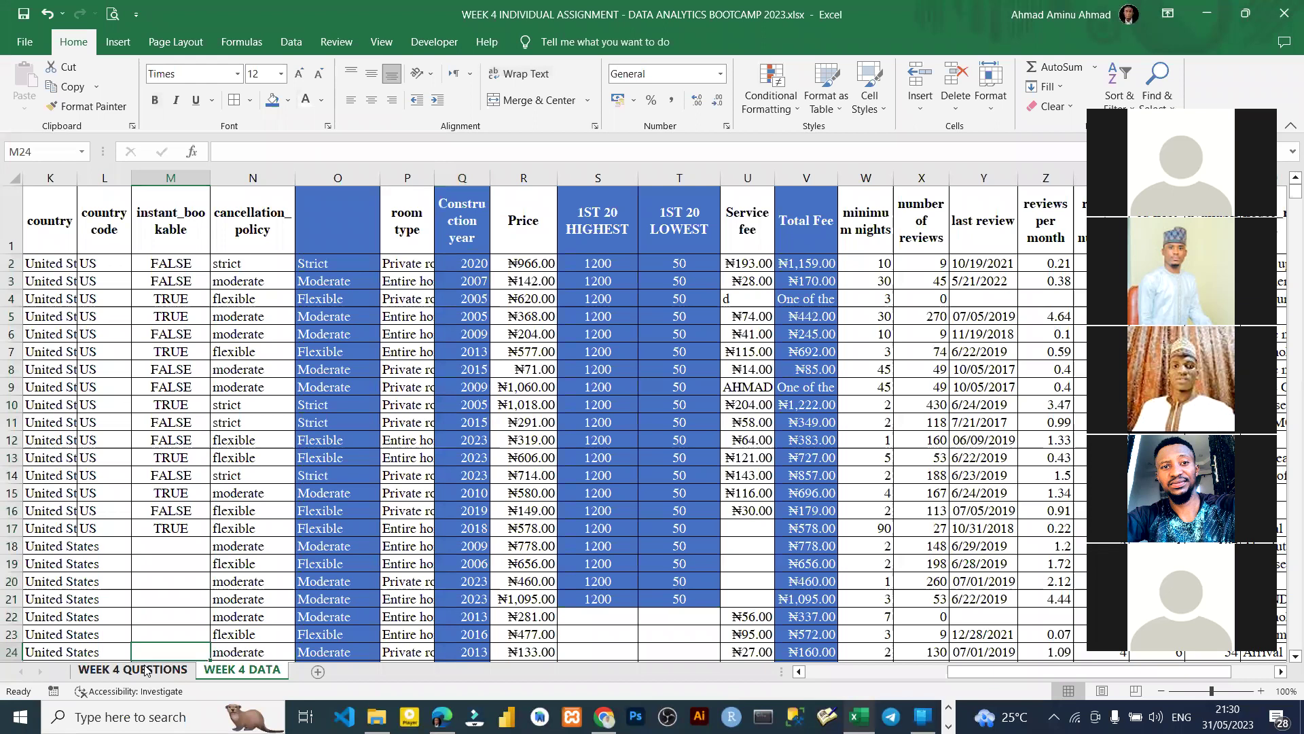
{"action": "left_click", "coordinate": [145, 670]}
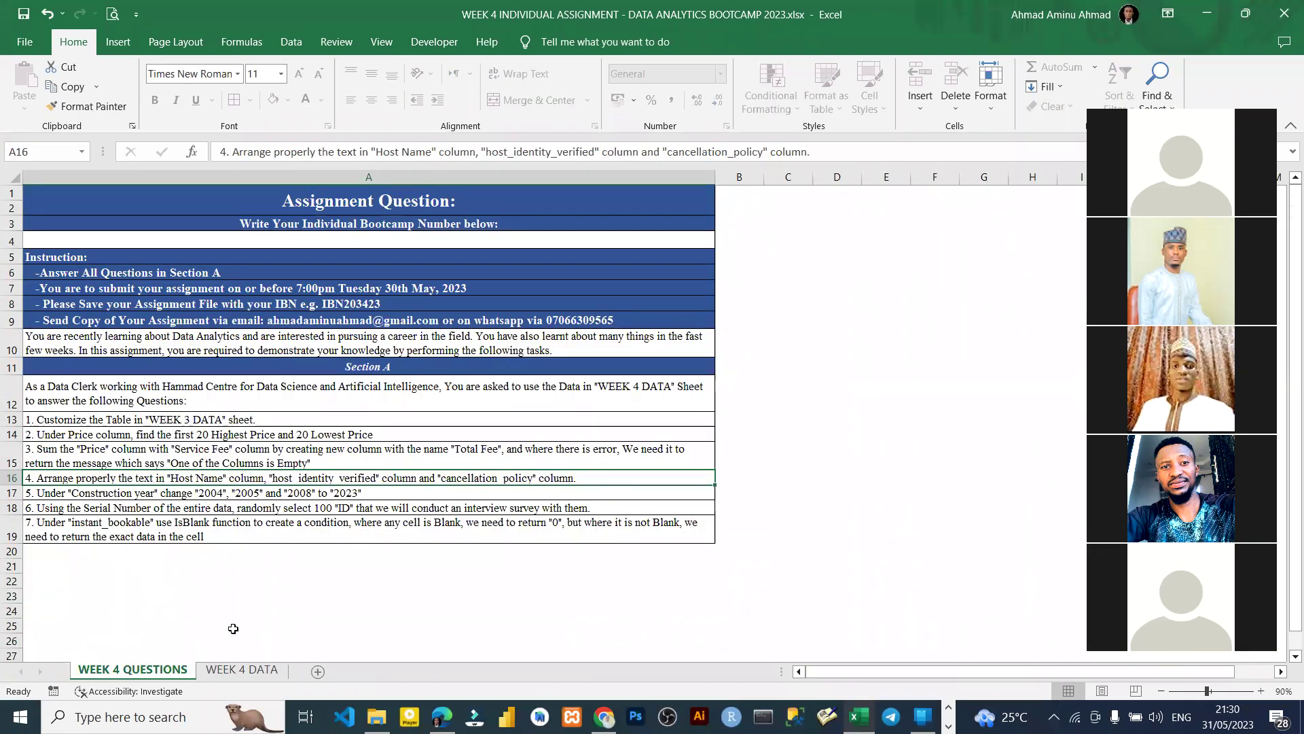
- Insert an empty column before the id column in WEEK 4 DATA
{"action": "left_click", "coordinate": [212, 670]}
{"action": "left_click", "coordinate": [353, 346]}
{"action": "scroll", "coordinate": [354, 346], "scroll_direction": "left", "scroll_amount": 3}
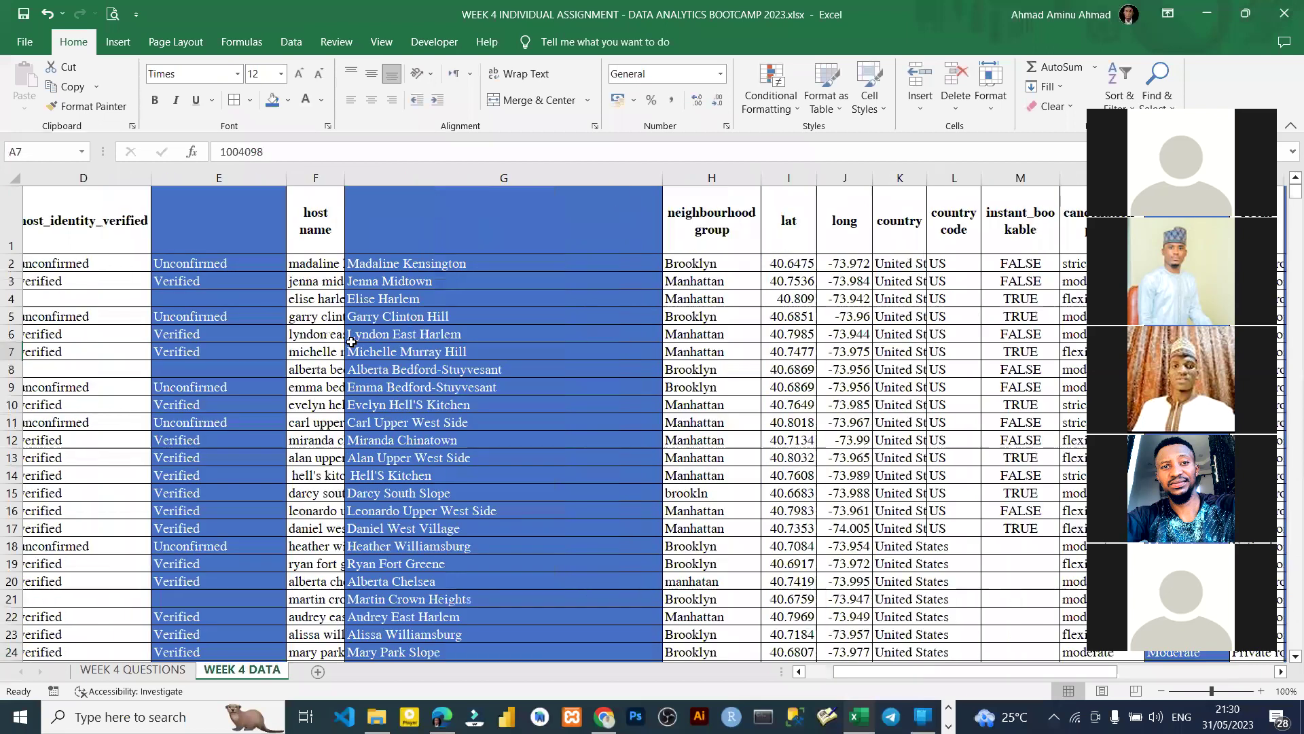
{"action": "key", "text": "Home"}
{"action": "right_click", "coordinate": [54, 178]}
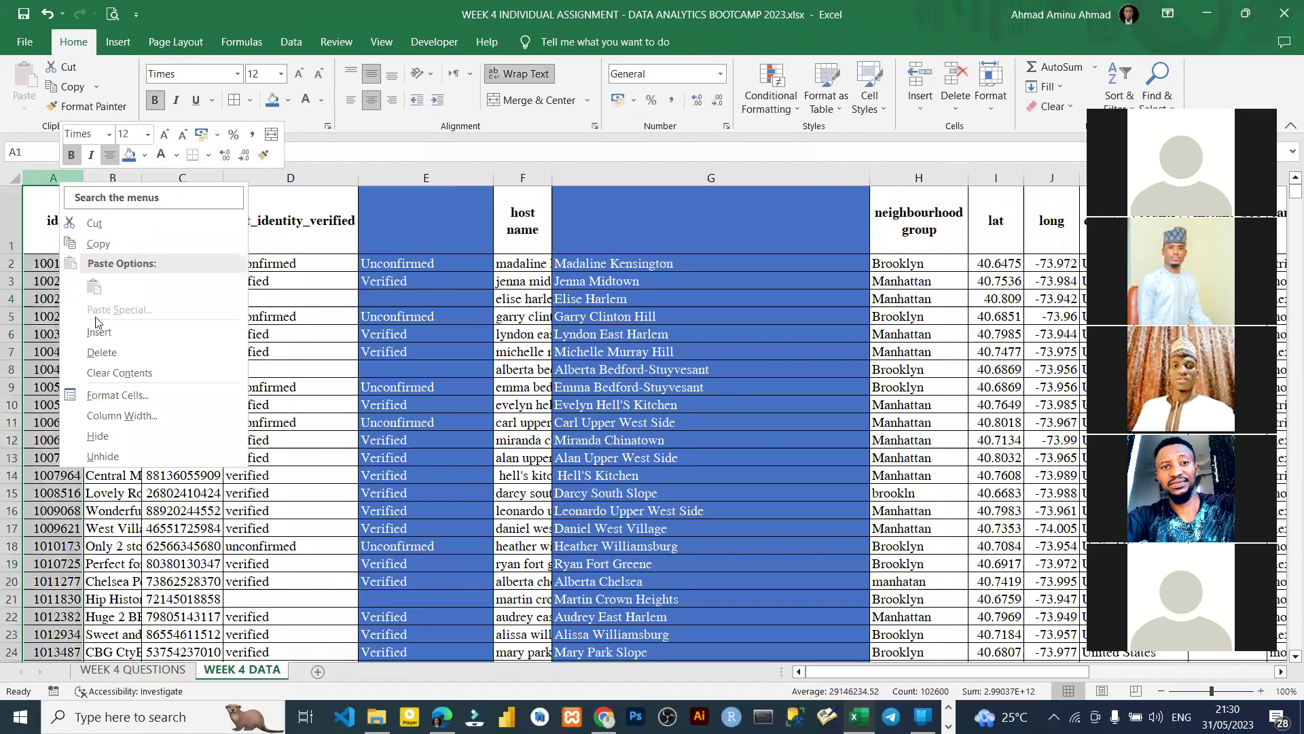
{"action": "left_click", "coordinate": [56, 240]}
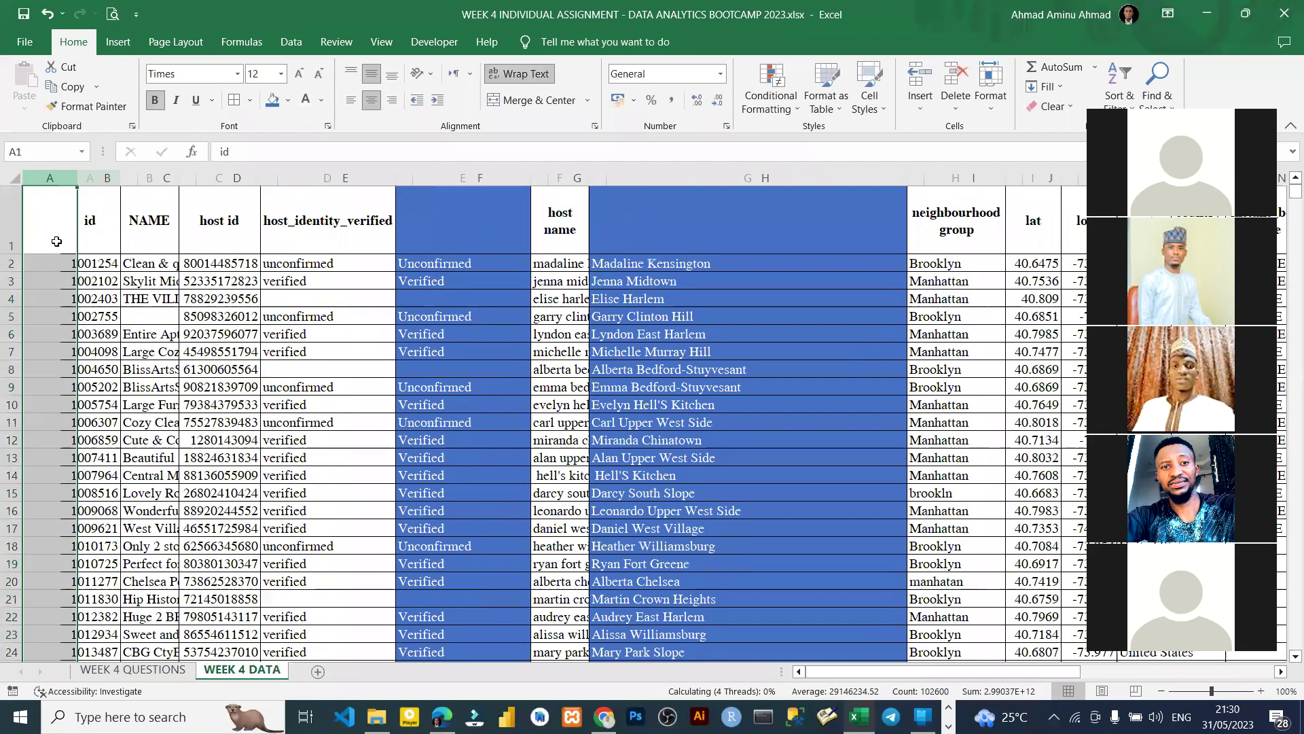
- Head column A S/N and number every data row consecutively by filling the series 1, 2 down the column
{"action": "type", "text": "S/"}
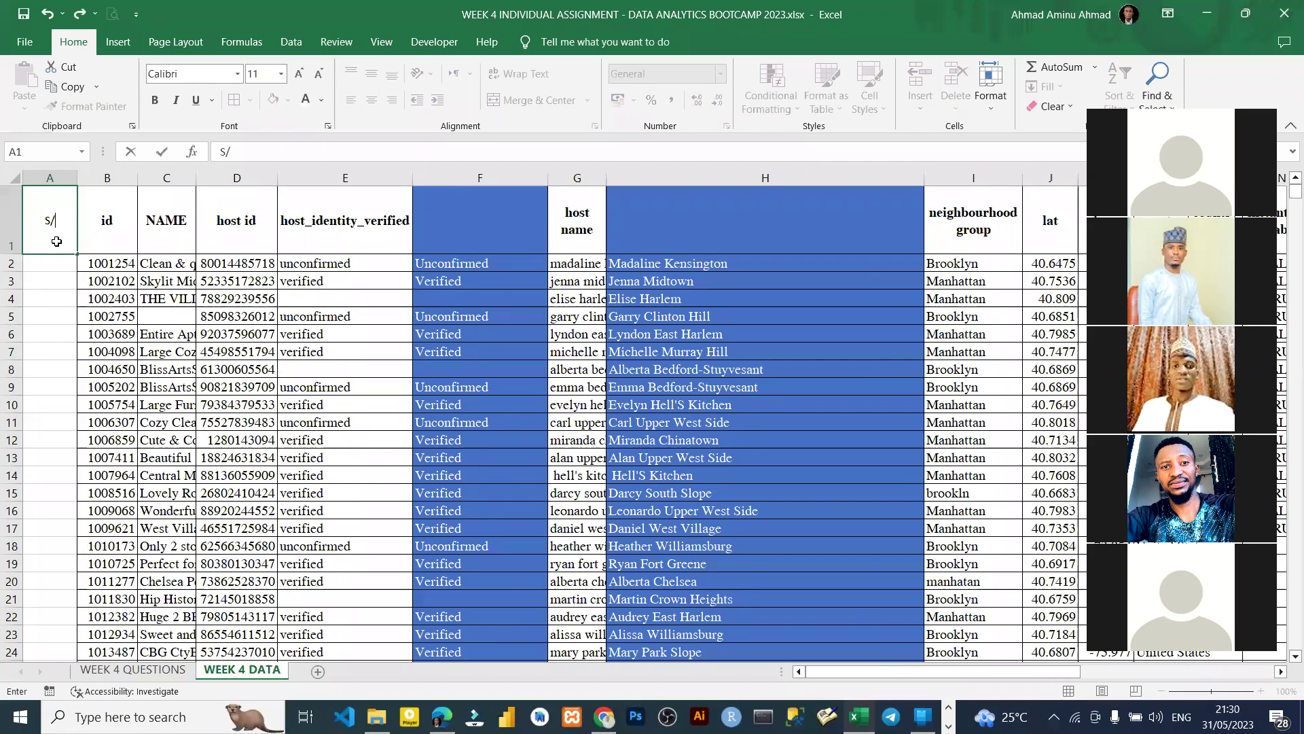
{"action": "type", "text": "N"}
{"action": "key", "text": "Return"}
{"action": "type", "text": "1"}
{"action": "key", "text": "Return"}
{"action": "type", "text": "2"}
{"action": "key", "text": "Return"}
{"action": "key", "text": "Up"}
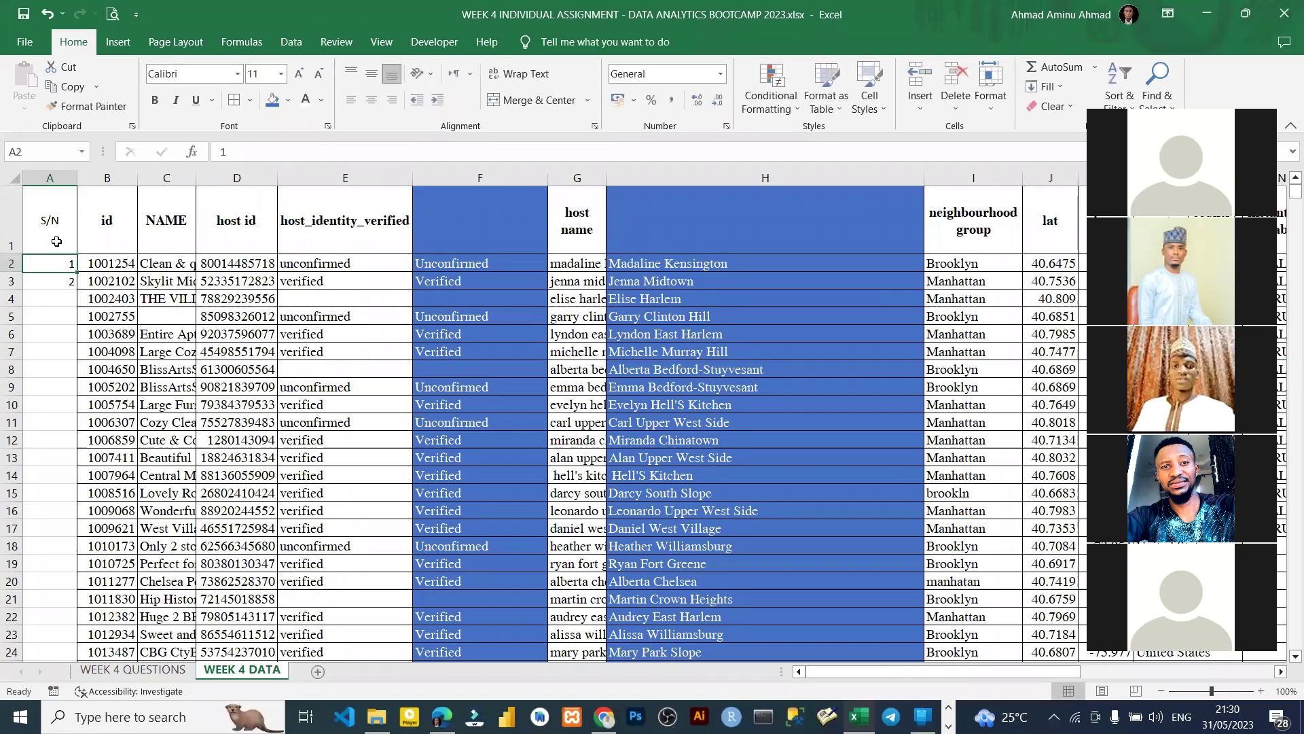
{"action": "key", "text": "shift+Up"}
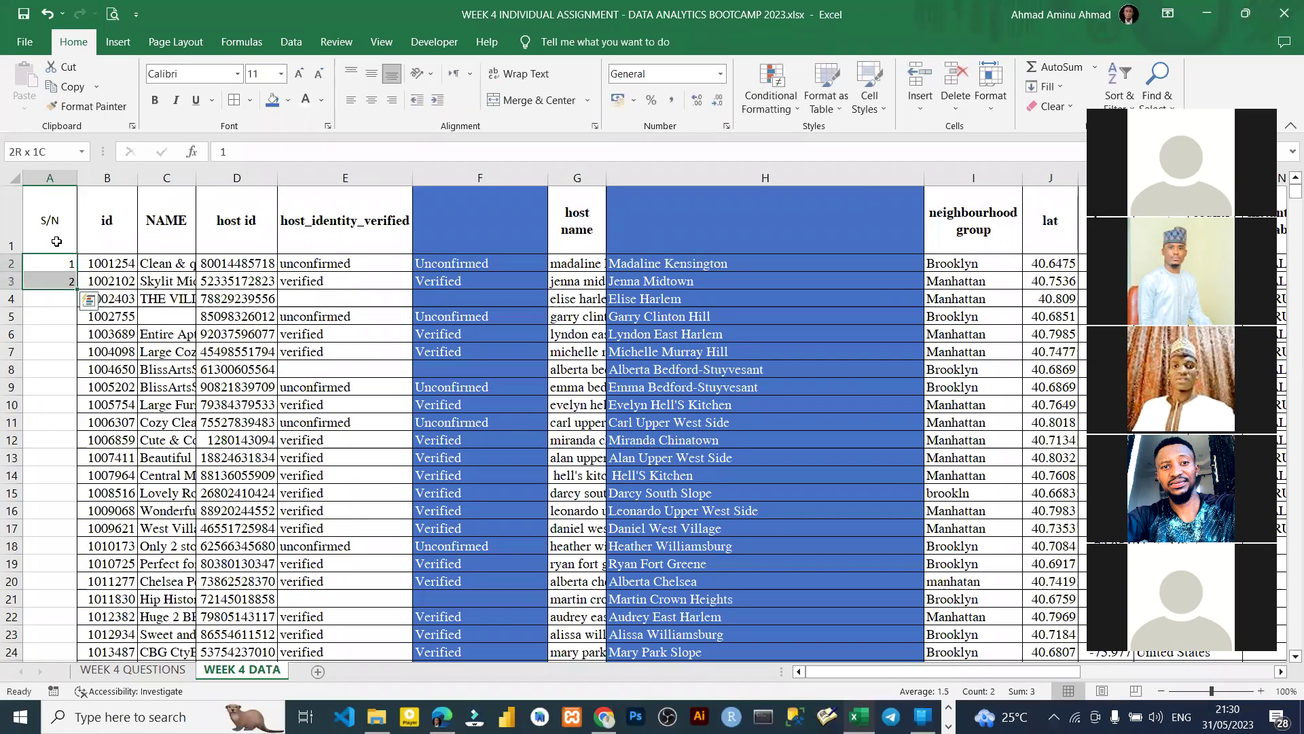
{"action": "double_click", "coordinate": [77, 290]}
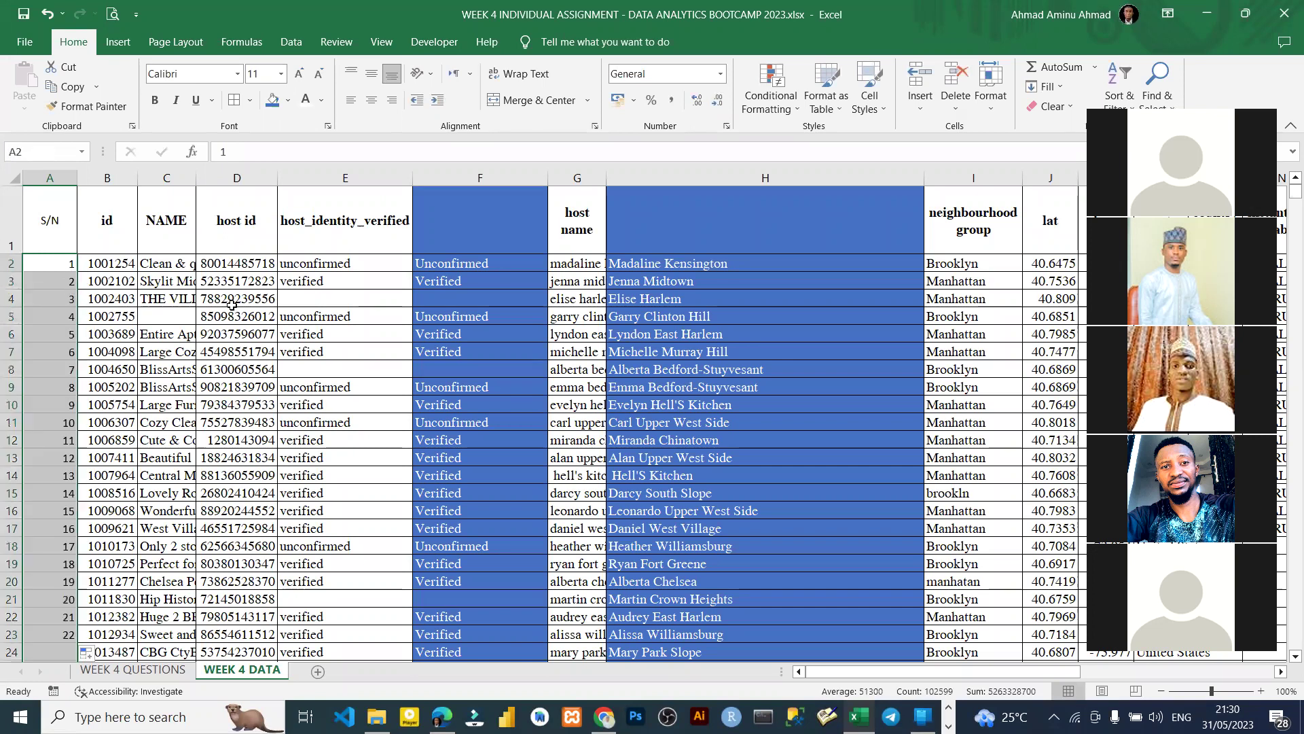
{"action": "left_click", "coordinate": [113, 179]}
{"action": "right_click", "coordinate": [114, 180]}
{"action": "left_click", "coordinate": [165, 327]}
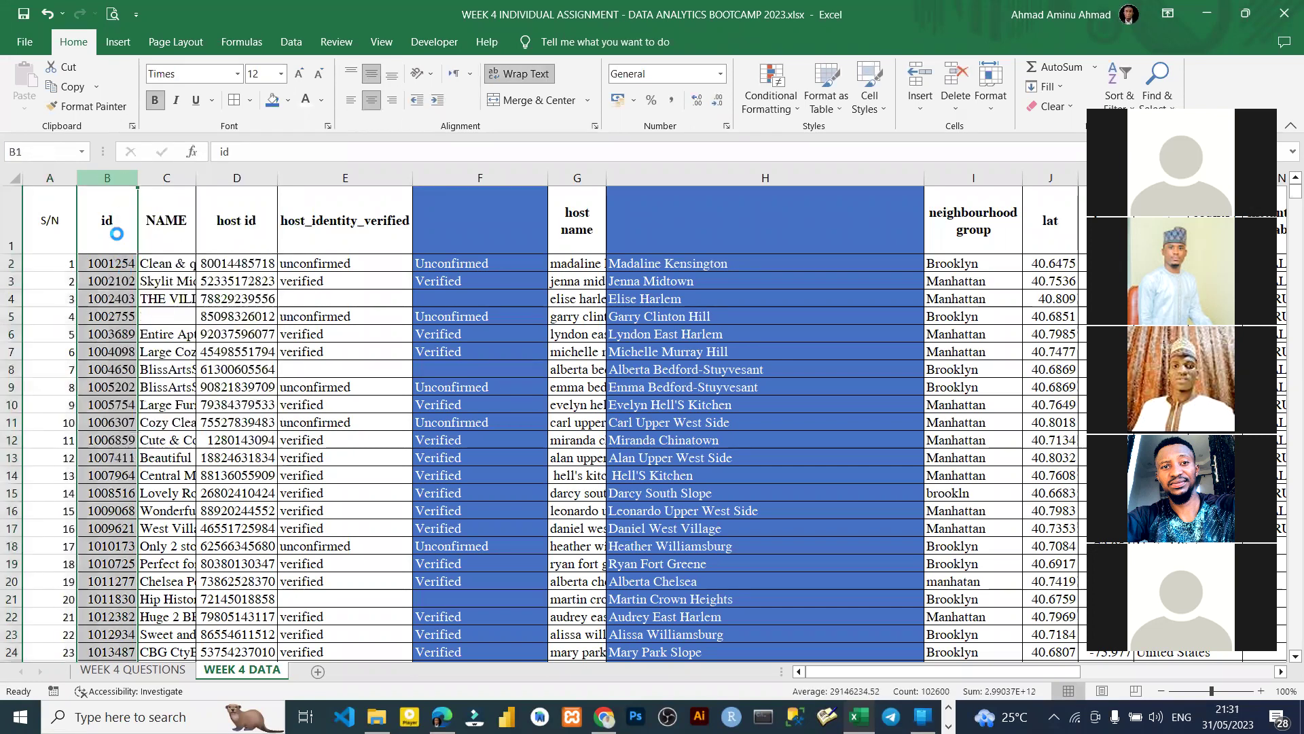
{"action": "type", "text": "RANDOM"}
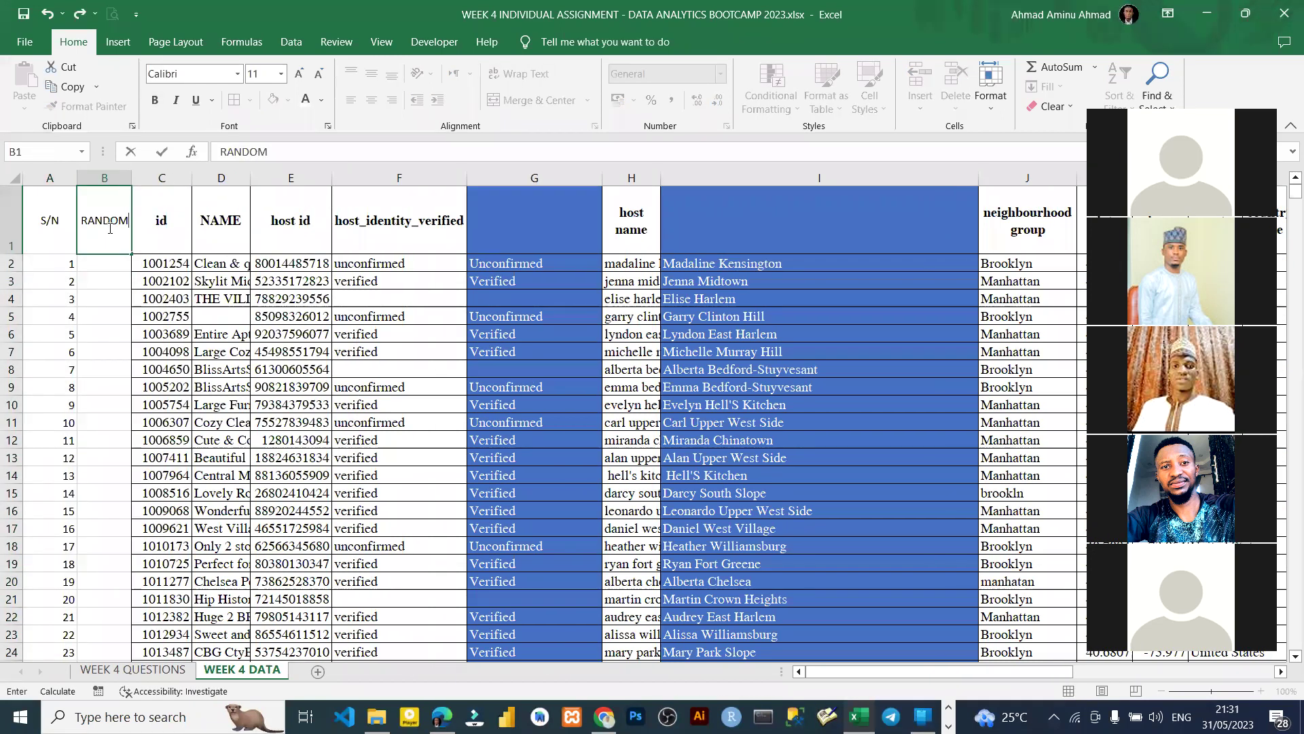
{"action": "key", "text": "BackSpace"}
{"action": "key", "text": "BackSpace"}
{"action": "key", "text": "BackSpace"}
{"action": "key", "text": "BackSpace"}
{"action": "key", "text": "BackSpace"}
{"action": "key", "text": "BackSpace"}
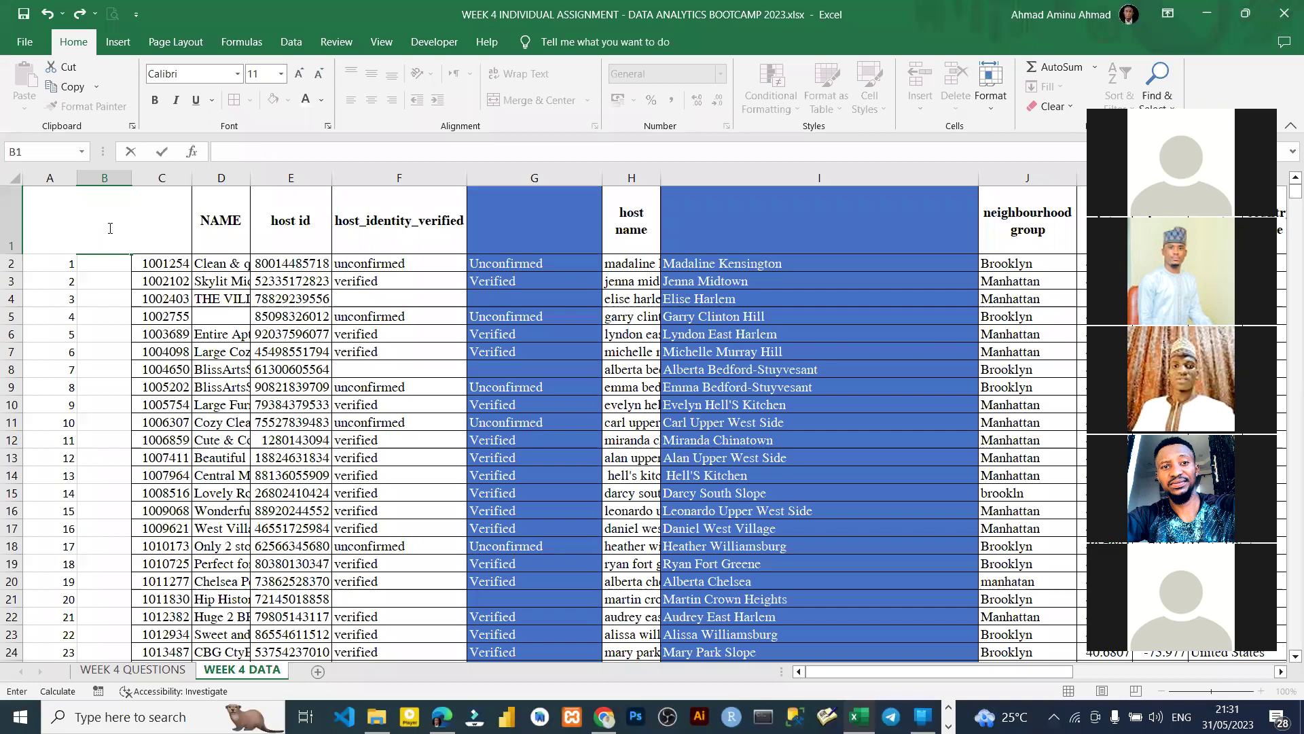
{"action": "left_click", "coordinate": [106, 177]}
{"action": "right_click", "coordinate": [106, 177]}
{"action": "key", "text": "Escape"}
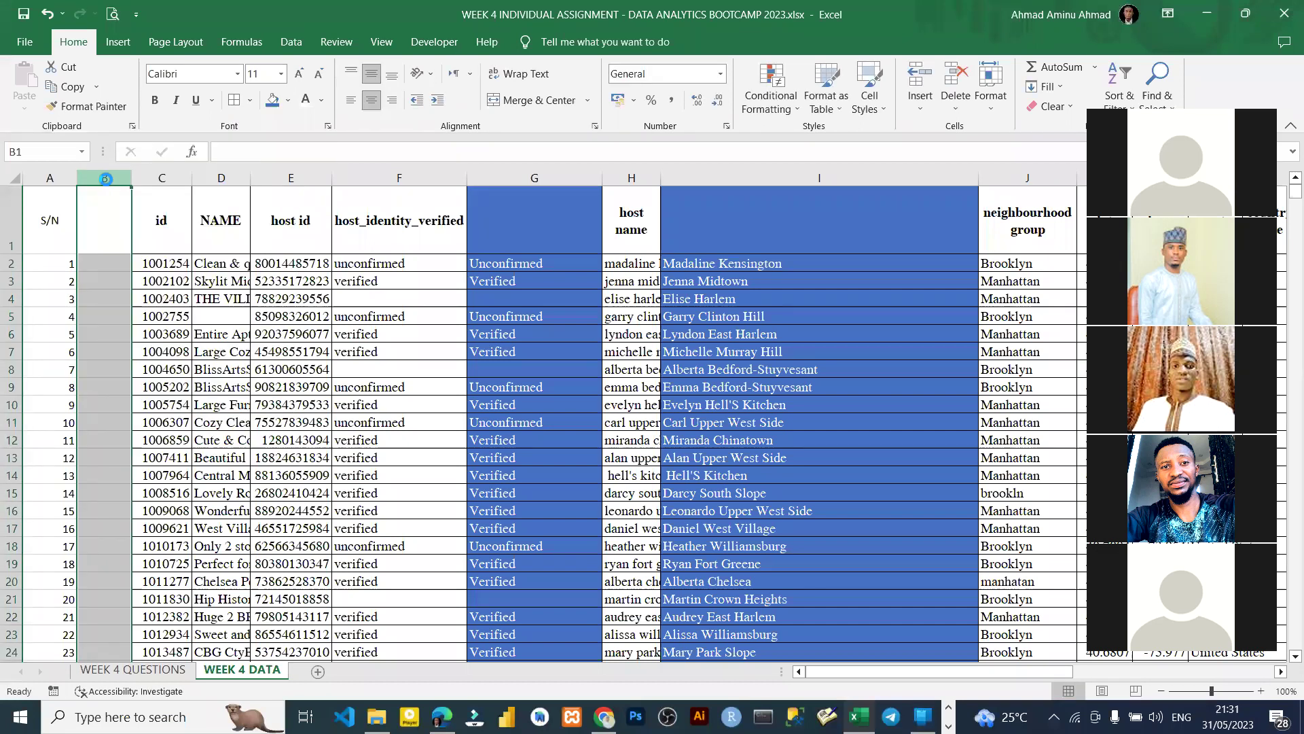
{"action": "left_click", "coordinate": [103, 224]}
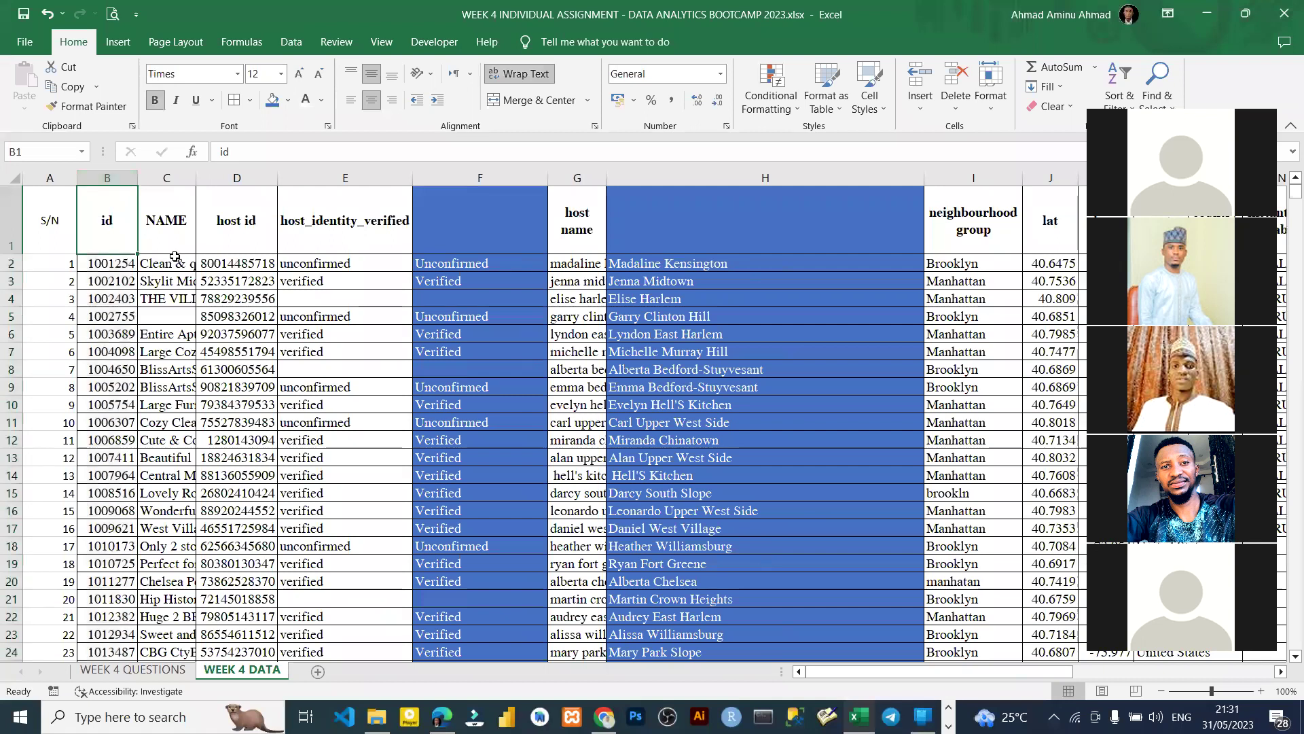
- Enter the heading RANDOM 100 in cell AH1, beyond the license column
{"action": "key", "text": "Right"}
{"action": "key", "text": "Right"}
{"action": "key", "text": "Right"}
{"action": "key", "text": "Right"}
{"action": "key", "text": "Right"}
{"action": "key", "text": "Right"}
{"action": "key", "text": "Right"}
{"action": "key", "text": "Right"}
{"action": "key", "text": "Right"}
{"action": "key", "text": "Right"}
{"action": "key", "text": "Right"}
{"action": "key", "text": "Right"}
{"action": "key", "text": "Right"}
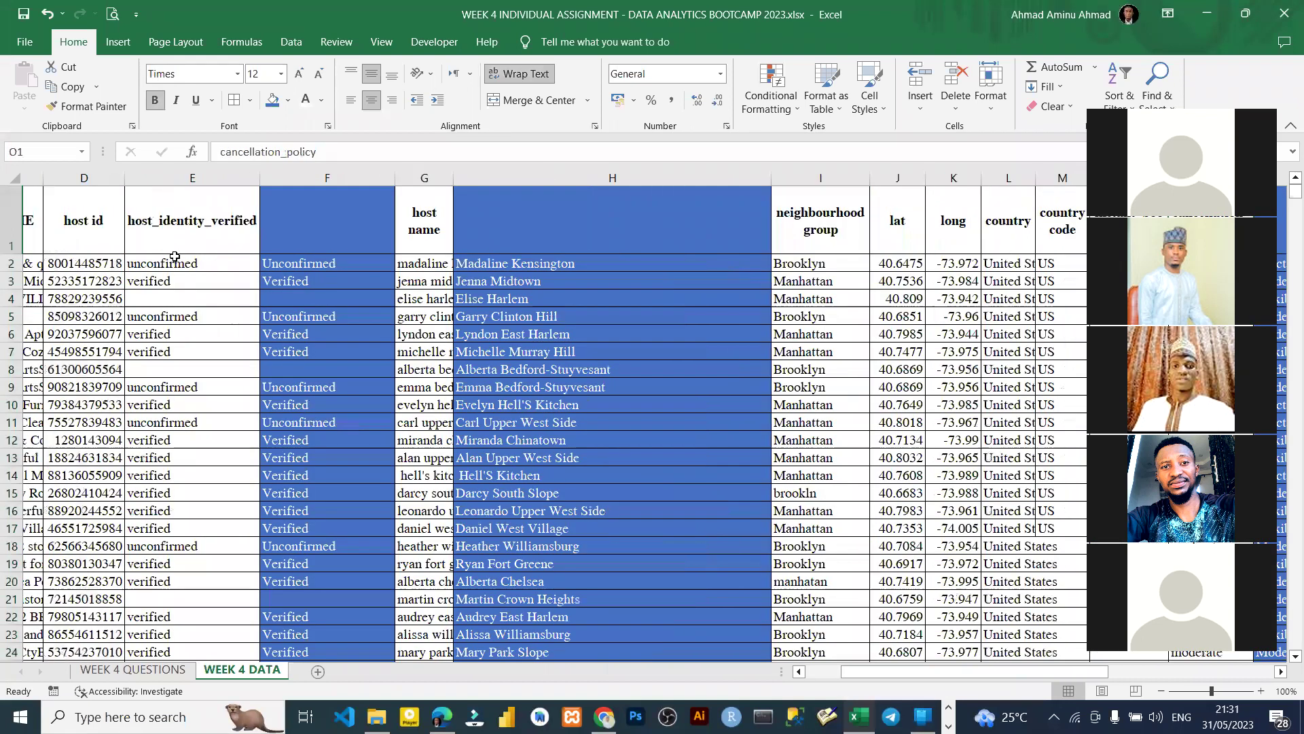
{"action": "key", "text": "Right"}
{"action": "key", "text": "Right"}
{"action": "key", "text": "Right"}
{"action": "key", "text": "Right"}
{"action": "key", "text": "Right"}
{"action": "key", "text": "Right"}
{"action": "key", "text": "Right"}
{"action": "key", "text": "Right"}
{"action": "key", "text": "Right"}
{"action": "key", "text": "Right"}
{"action": "key", "text": "Right"}
{"action": "key", "text": "Right"}
{"action": "key", "text": "Right"}
{"action": "key", "text": "Right"}
{"action": "key", "text": "Right"}
{"action": "key", "text": "Right"}
{"action": "key", "text": "Right"}
{"action": "key", "text": "Right"}
{"action": "key", "text": "Right"}
{"action": "key", "text": "Right"}
{"action": "key", "text": "Right"}
{"action": "key", "text": "Right"}
{"action": "key", "text": "Right"}
{"action": "key", "text": "Right"}
{"action": "key", "text": "Right"}
{"action": "key", "text": "Right"}
{"action": "key", "text": "Right"}
{"action": "key", "text": "Right"}
{"action": "key", "text": "Right"}
{"action": "key", "text": "Right"}
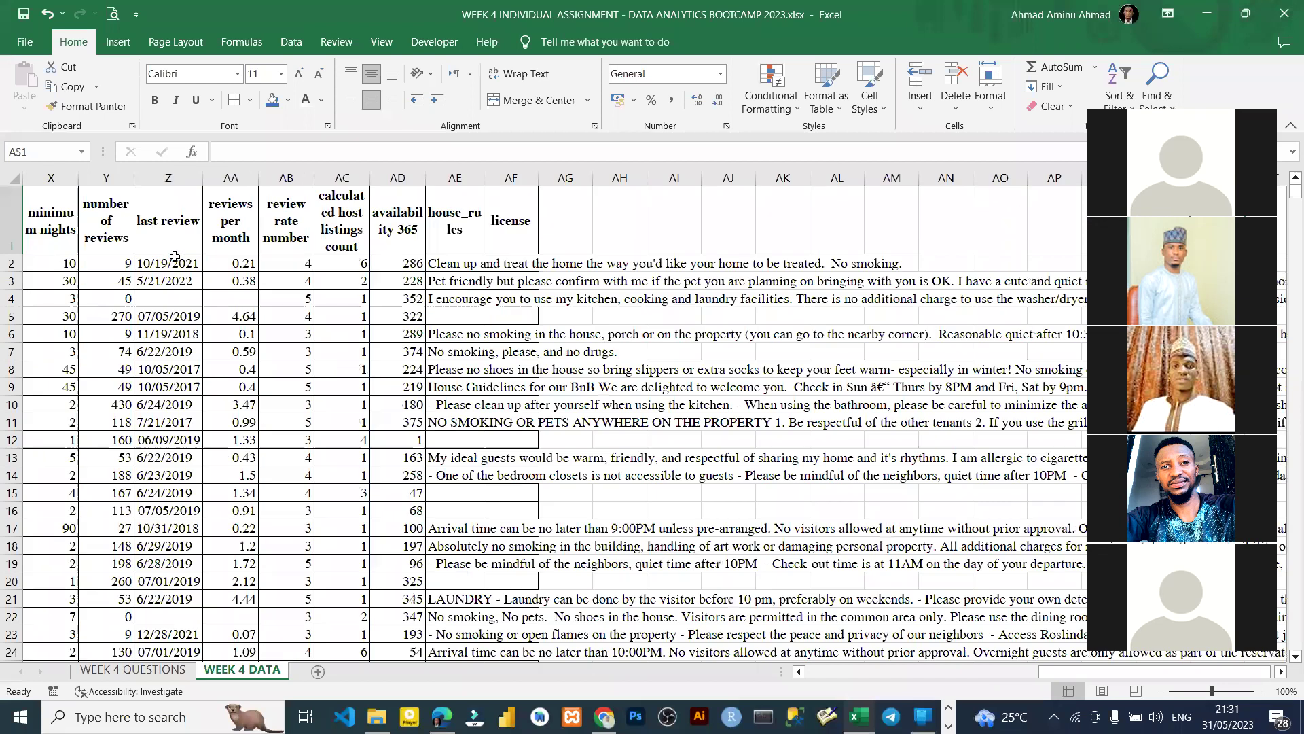
{"action": "key", "text": "Right"}
{"action": "key", "text": "Right"}
{"action": "key", "text": "Right"}
{"action": "key", "text": "Left"}
{"action": "key", "text": "Left"}
{"action": "key", "text": "Left"}
{"action": "key", "text": "Left"}
{"action": "key", "text": "Left"}
{"action": "key", "text": "Left"}
{"action": "key", "text": "Left"}
{"action": "key", "text": "Left"}
{"action": "key", "text": "Left"}
{"action": "key", "text": "Left"}
{"action": "key", "text": "Left"}
{"action": "key", "text": "Left"}
{"action": "key", "text": "Left"}
{"action": "key", "text": "Left"}
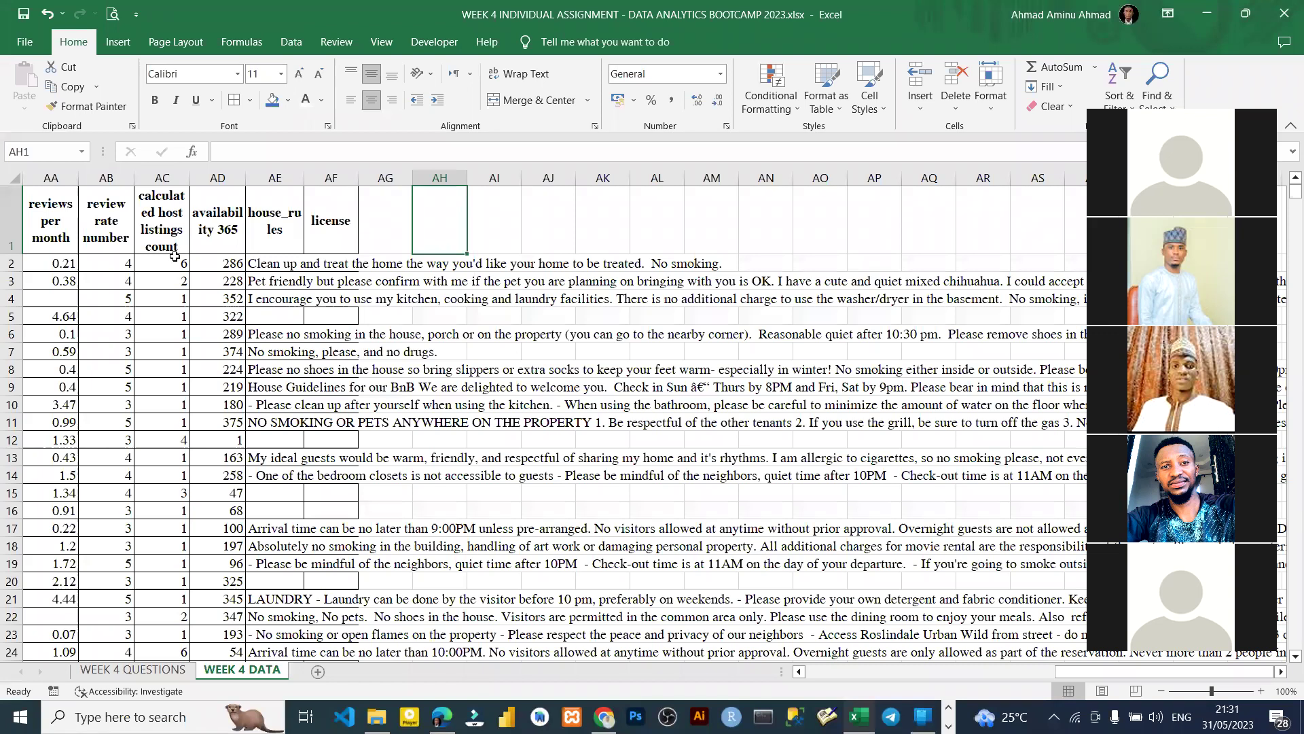
{"action": "type", "text": "RA"}
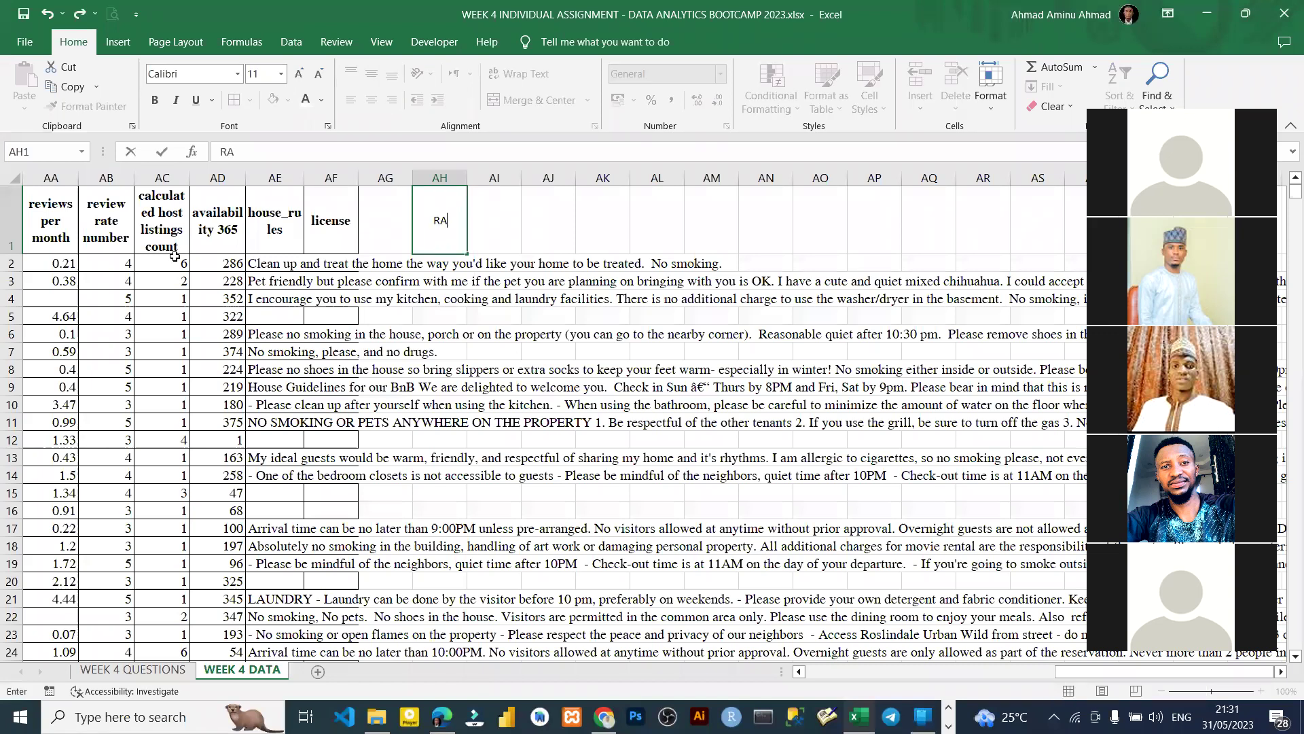
{"action": "type", "text": "NDOM 100"}
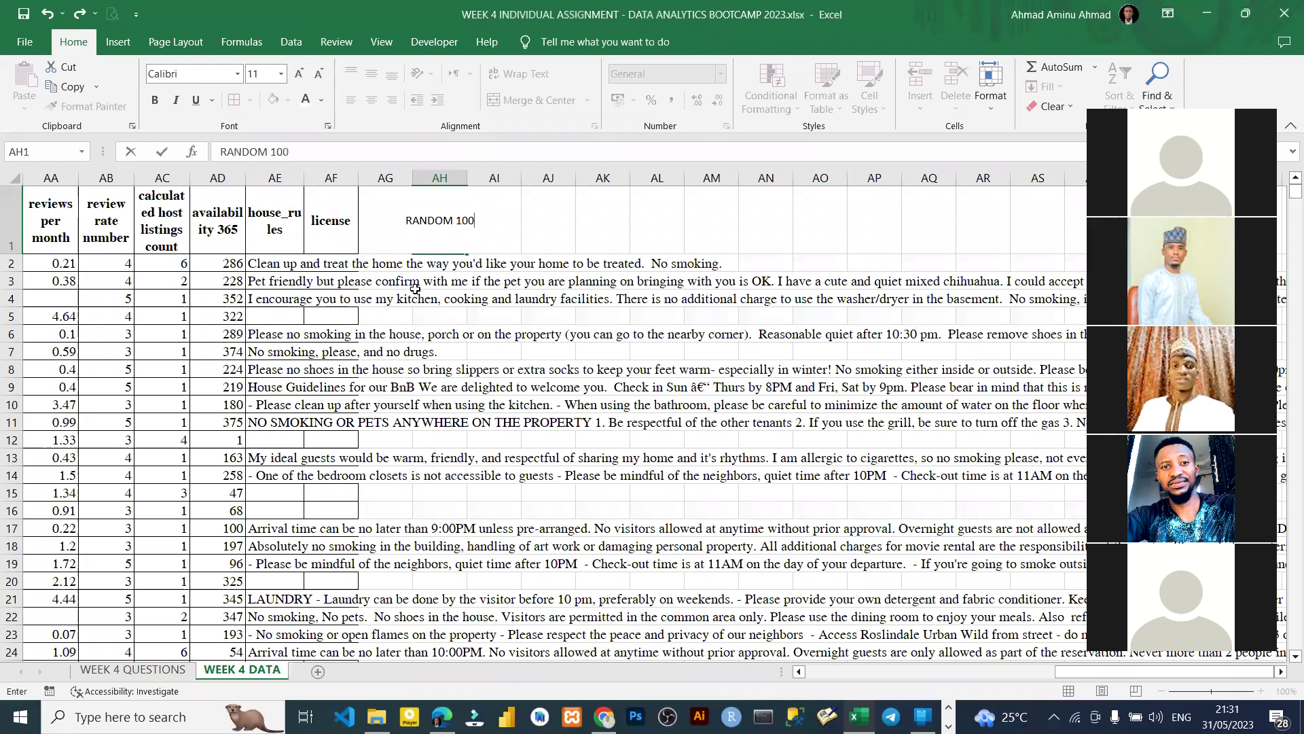
{"action": "key", "text": "Return"}
- Enter 1 in AH2 and fill it down to row 52 as an increasing series under RANDOM 100
{"action": "type", "text": "1"}
{"action": "key", "text": "ctrl+Return"}
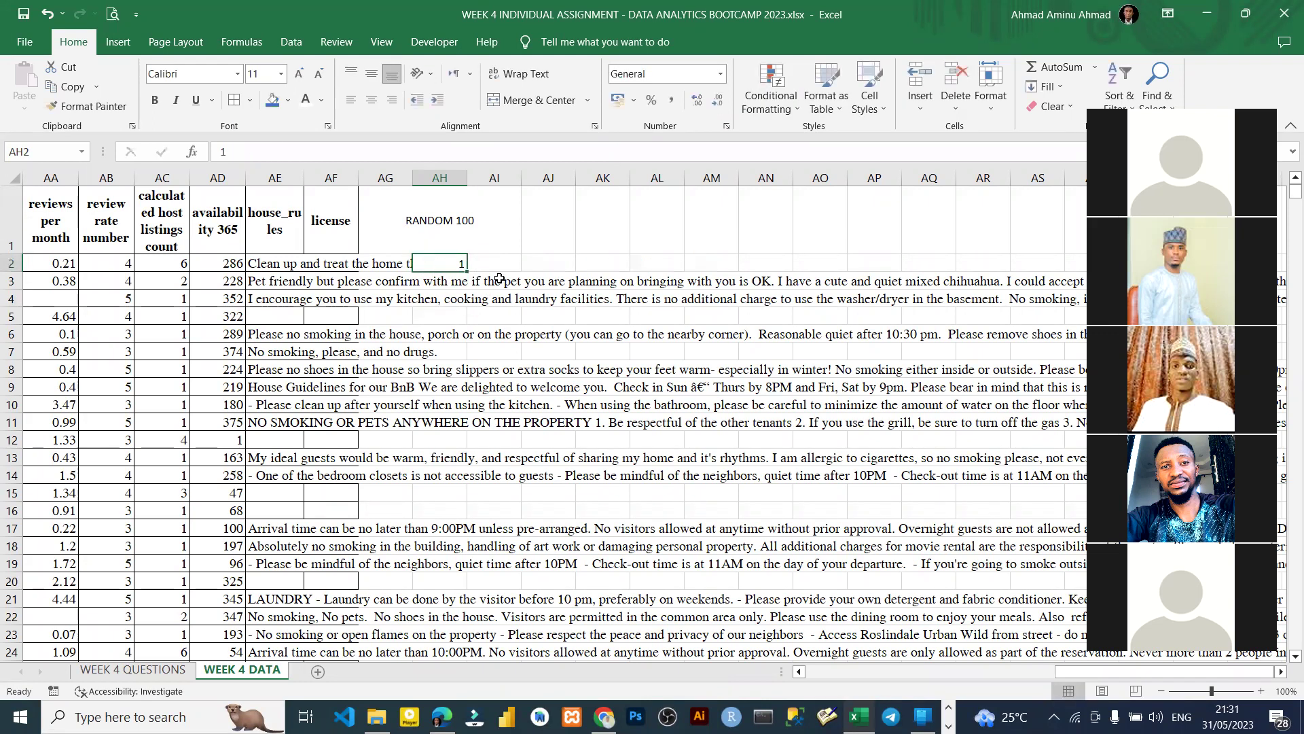
{"action": "left_click_drag", "start_coordinate": [468, 274], "coordinate": [473, 639]}
{"action": "left_click_drag", "start_coordinate": [479, 123], "coordinate": [467, 436]}
{"action": "left_click_drag", "start_coordinate": [434, 6], "coordinate": [469, 392]}
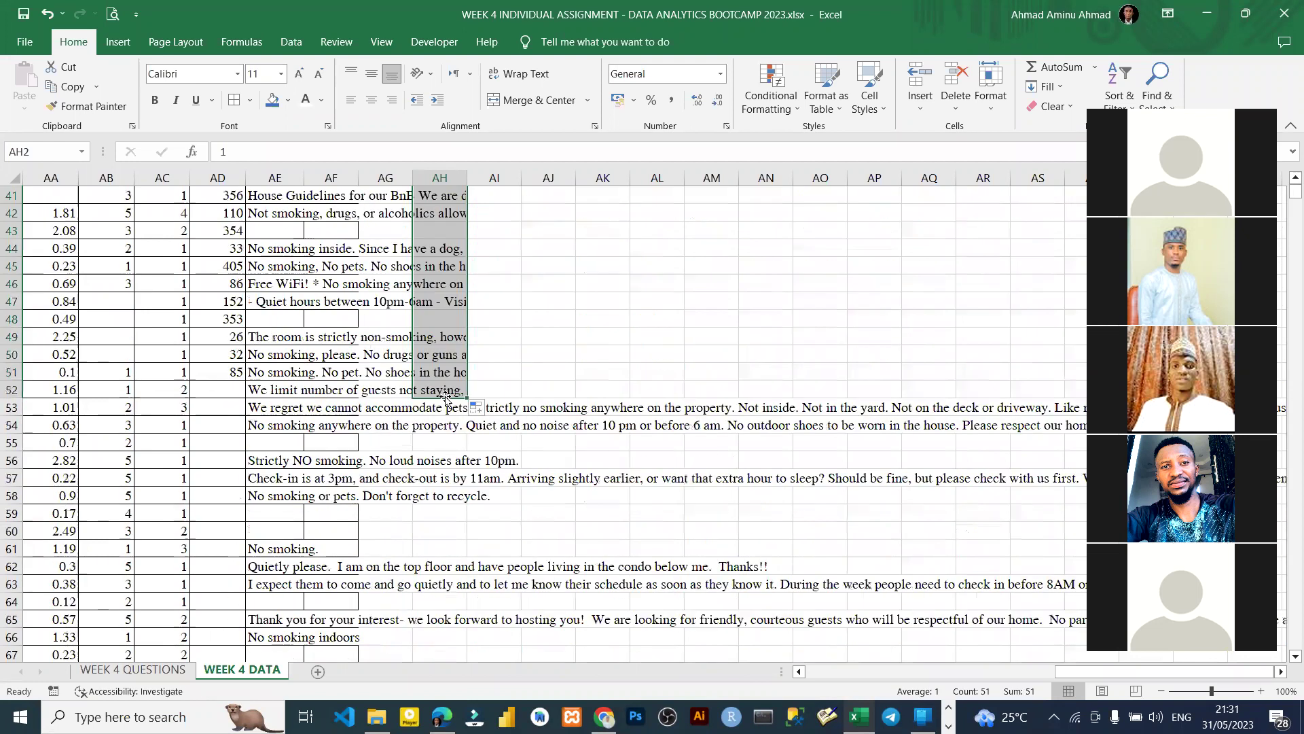
{"action": "left_click", "coordinate": [479, 408]}
{"action": "left_click", "coordinate": [508, 445]}
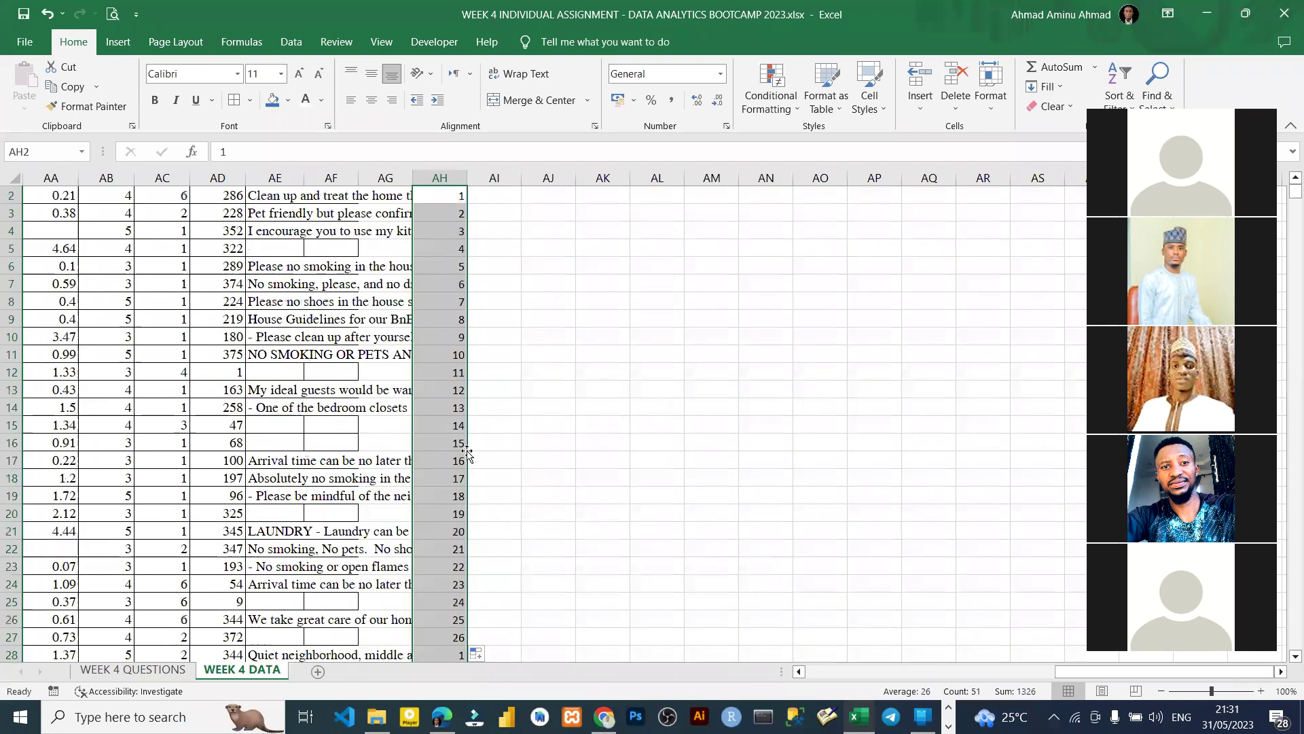
- Extend the RANDOM 100 number series in column AH from its last values down to row 253
{"action": "left_click", "coordinate": [452, 461]}
{"action": "key", "text": "ctrl+Down"}
{"action": "key", "text": "Down"}
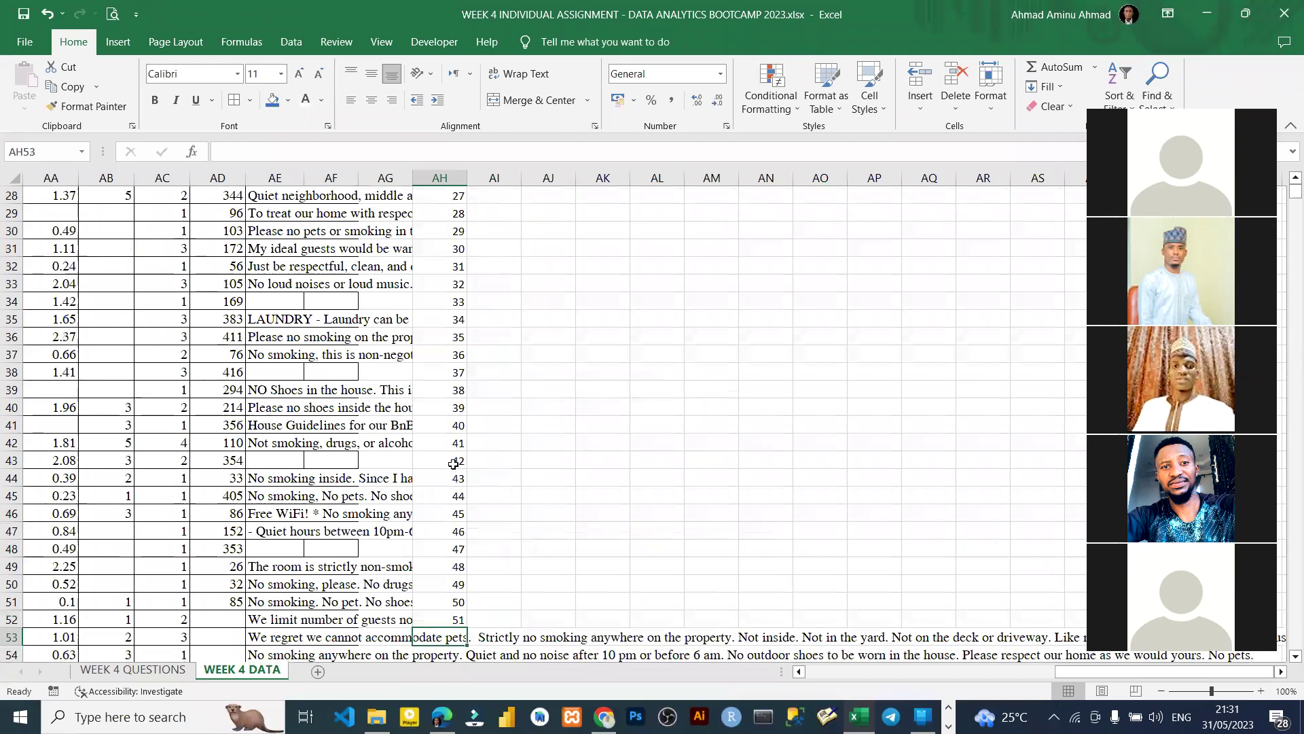
{"action": "key", "text": "Down"}
{"action": "key", "text": "Up"}
{"action": "key", "text": "Up"}
{"action": "key", "text": "Up"}
{"action": "left_click_drag", "start_coordinate": [443, 582], "coordinate": [468, 593]}
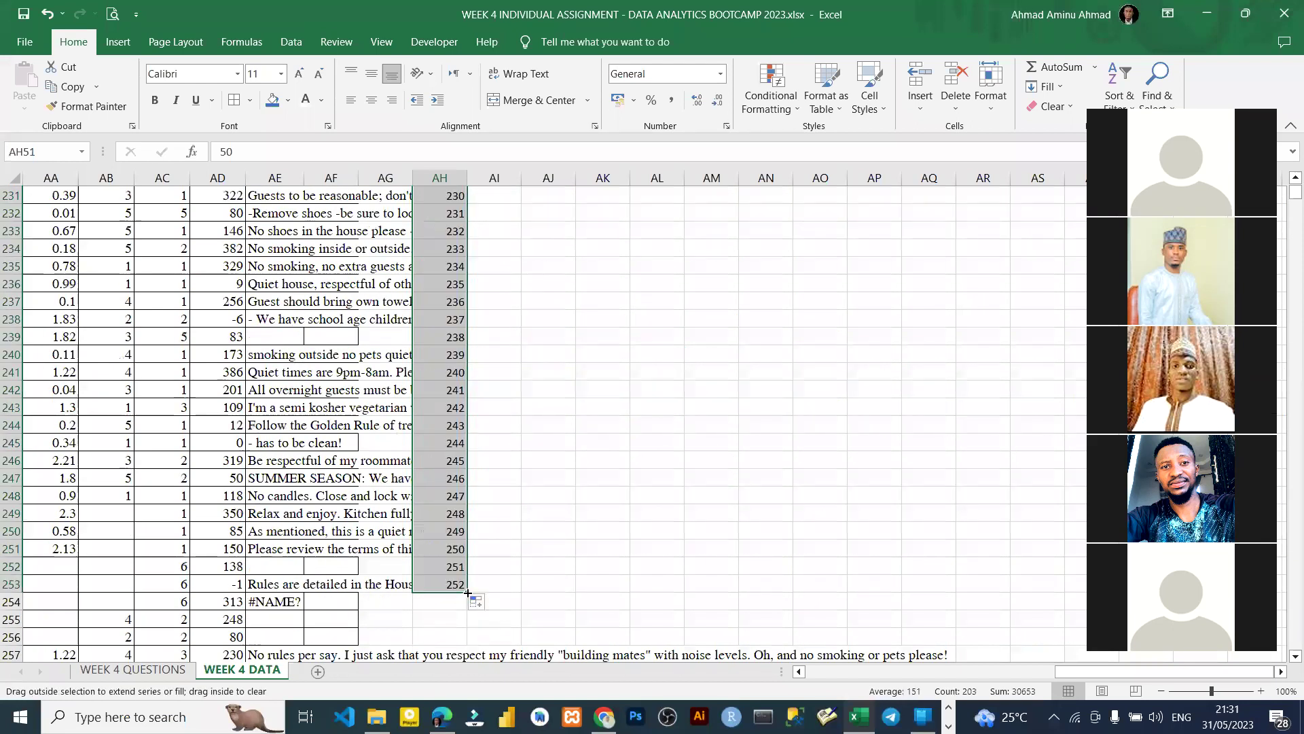
- Delete all numbers above 100 from the series in column AH
{"action": "left_click", "coordinate": [457, 560]}
{"action": "scroll", "coordinate": [460, 443], "scroll_direction": "up", "scroll_amount": 16}
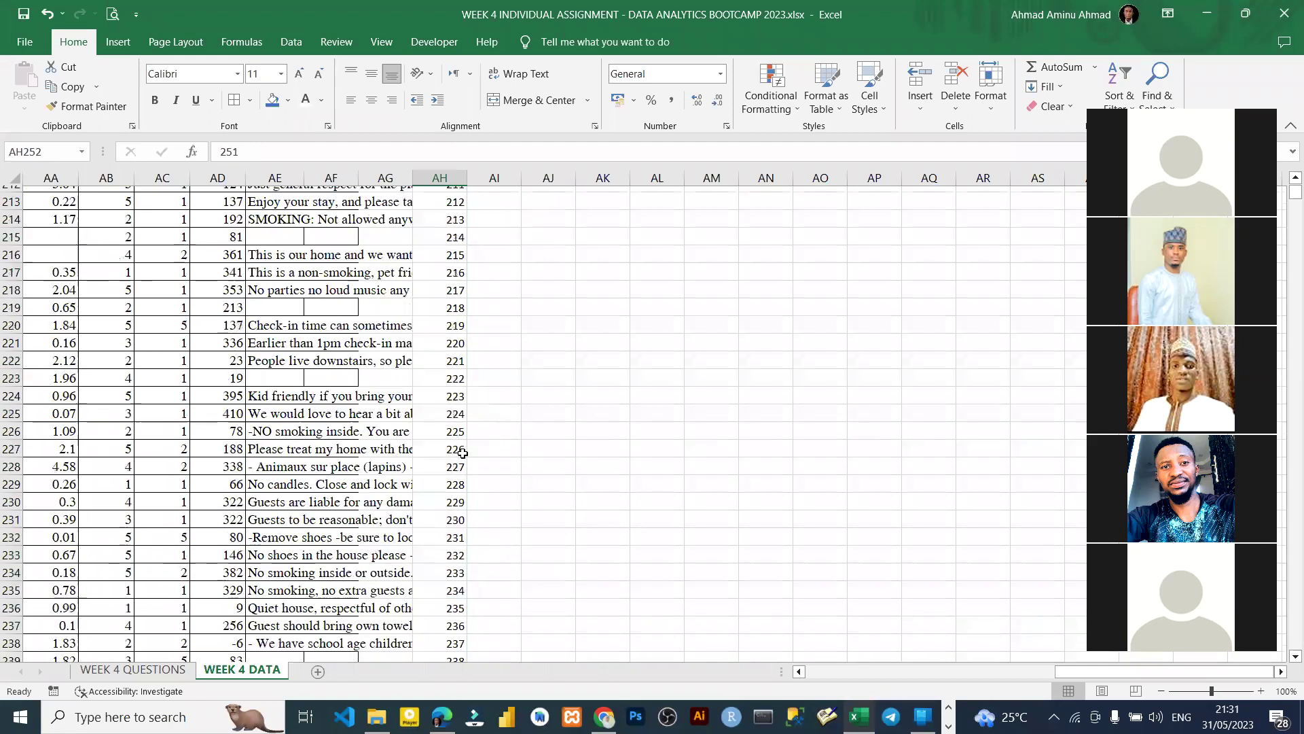
{"action": "scroll", "coordinate": [459, 443], "scroll_direction": "up", "scroll_amount": 20}
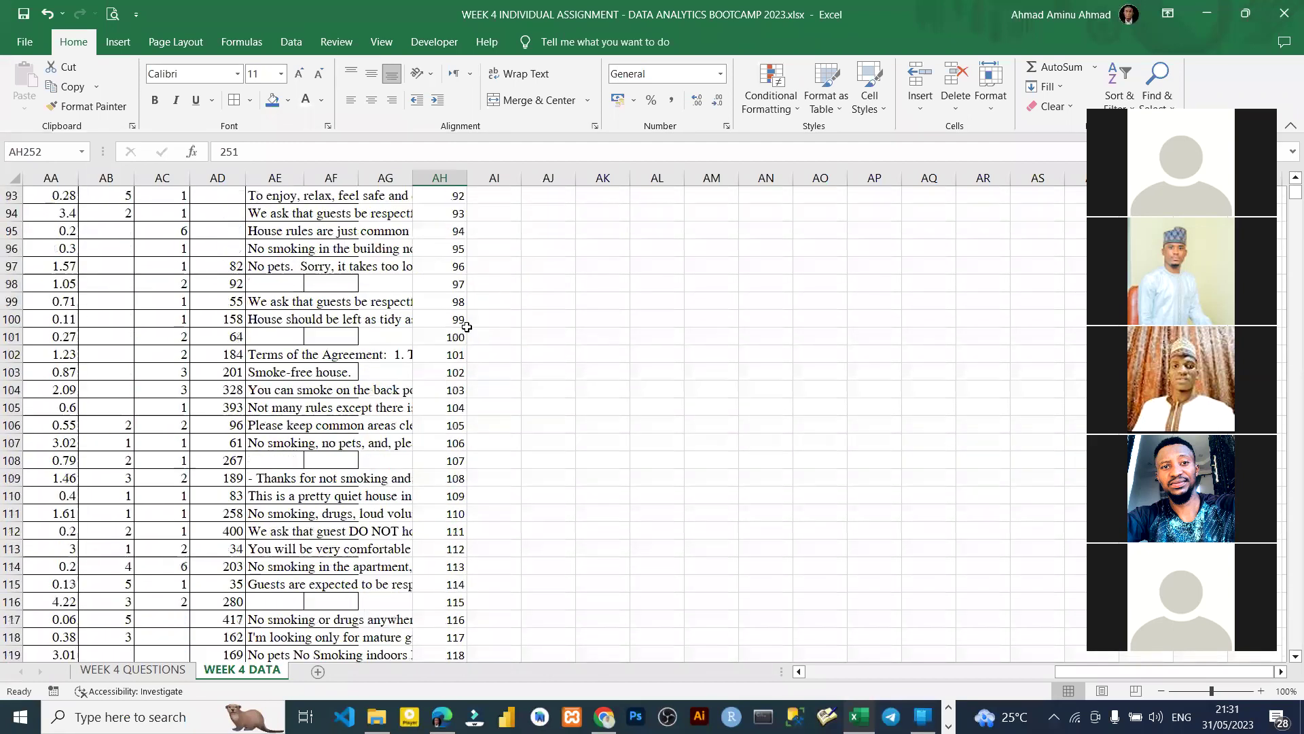
{"action": "left_click", "coordinate": [456, 351]}
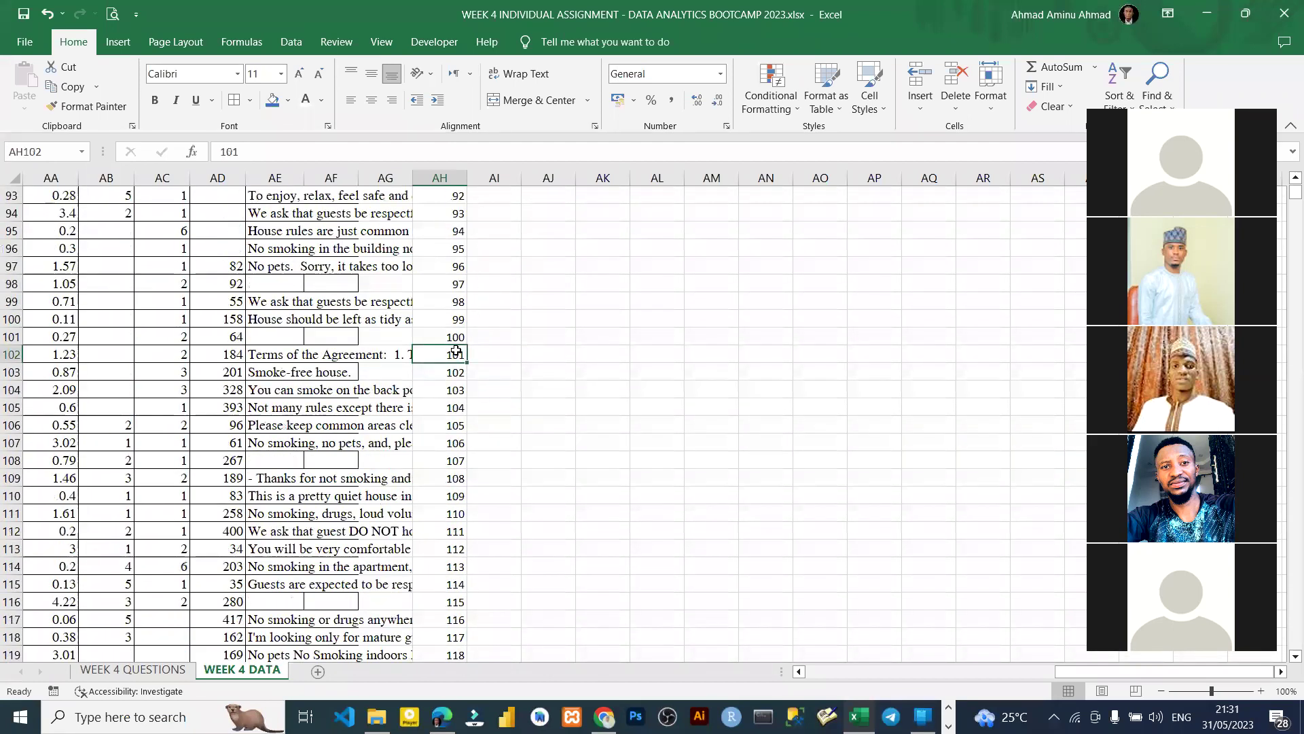
{"action": "key", "text": "ctrl+shift+Down"}
{"action": "key", "text": "Delete"}
- Copy the last serial number at the end of the S/N column
{"action": "scroll", "coordinate": [456, 351], "scroll_direction": "up", "scroll_amount": 5}
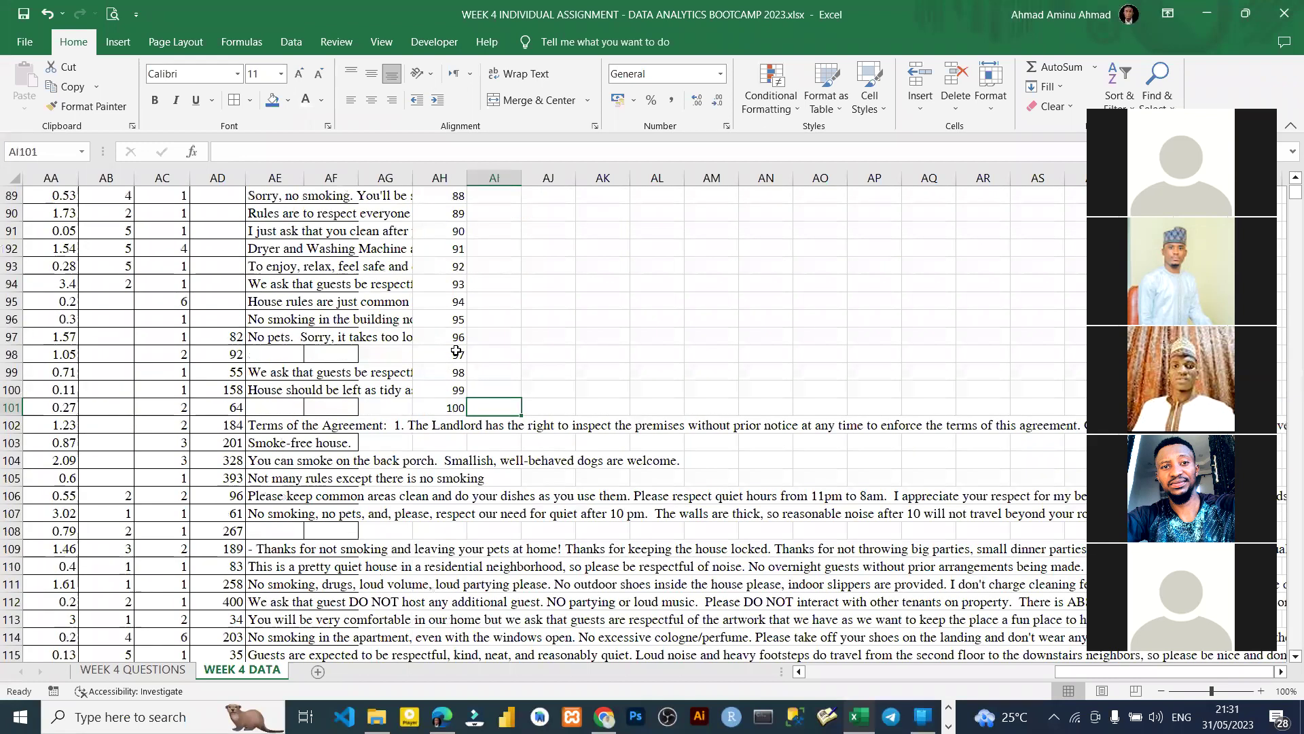
{"action": "key", "text": "ctrl+Up"}
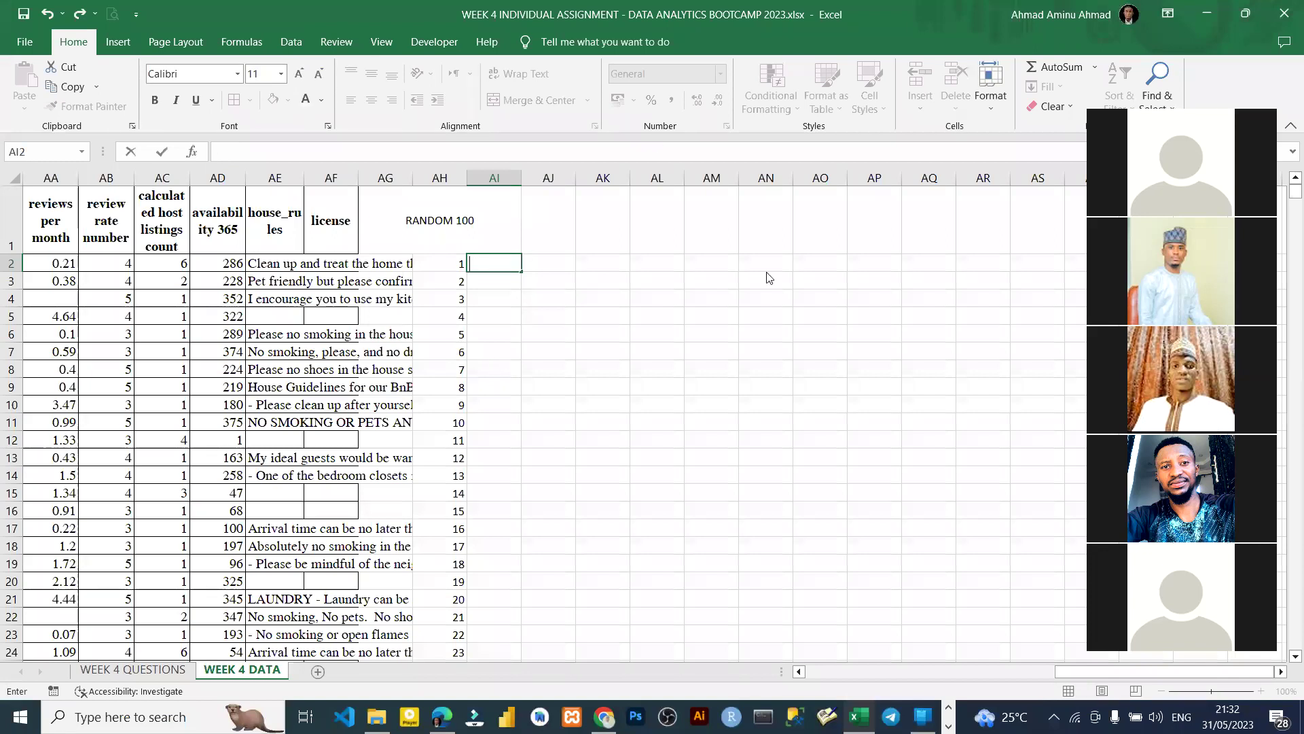
{"action": "left_click", "coordinate": [454, 314]}
{"action": "key", "text": "ctrl+Left"}
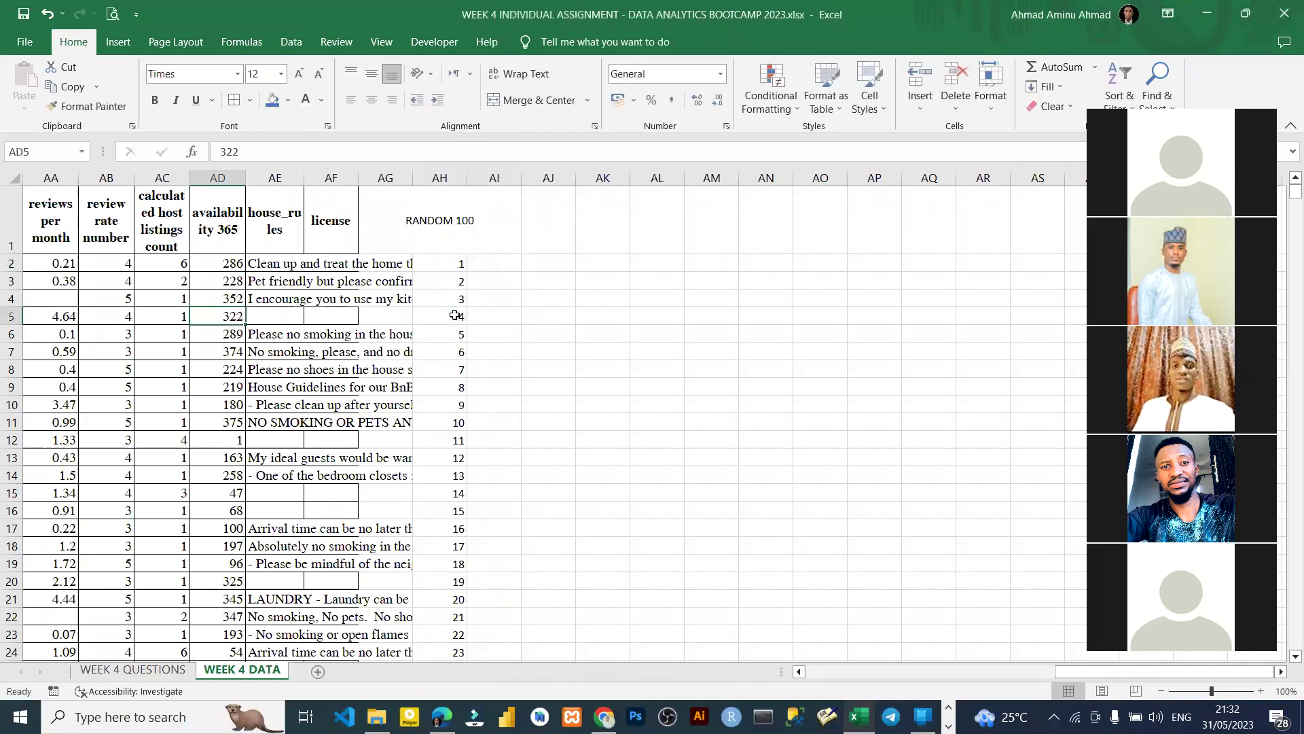
{"action": "key", "text": "ctrl+Left"}
{"action": "key", "text": "ctrl+a"}
{"action": "key", "text": "ctrl+Left"}
{"action": "key", "text": "ctrl+Down"}
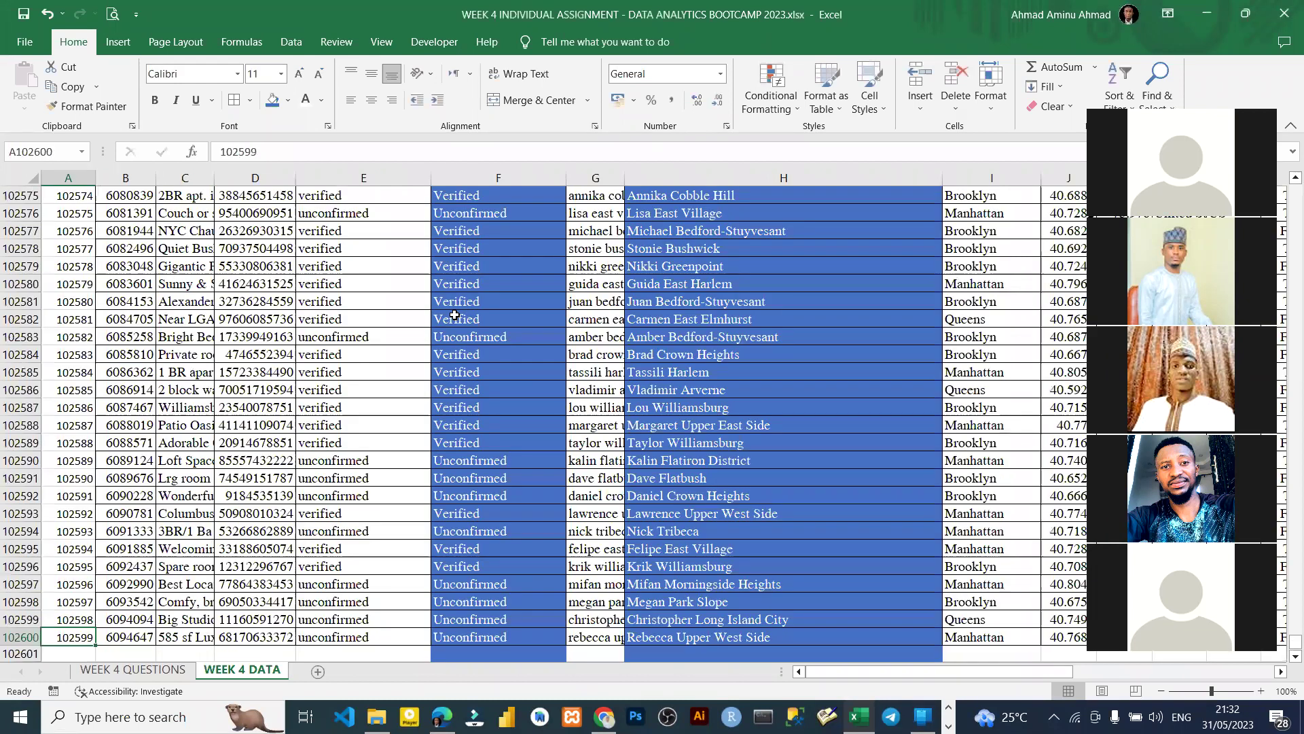
{"action": "key", "text": "F2"}
{"action": "key", "text": "shift+Home"}
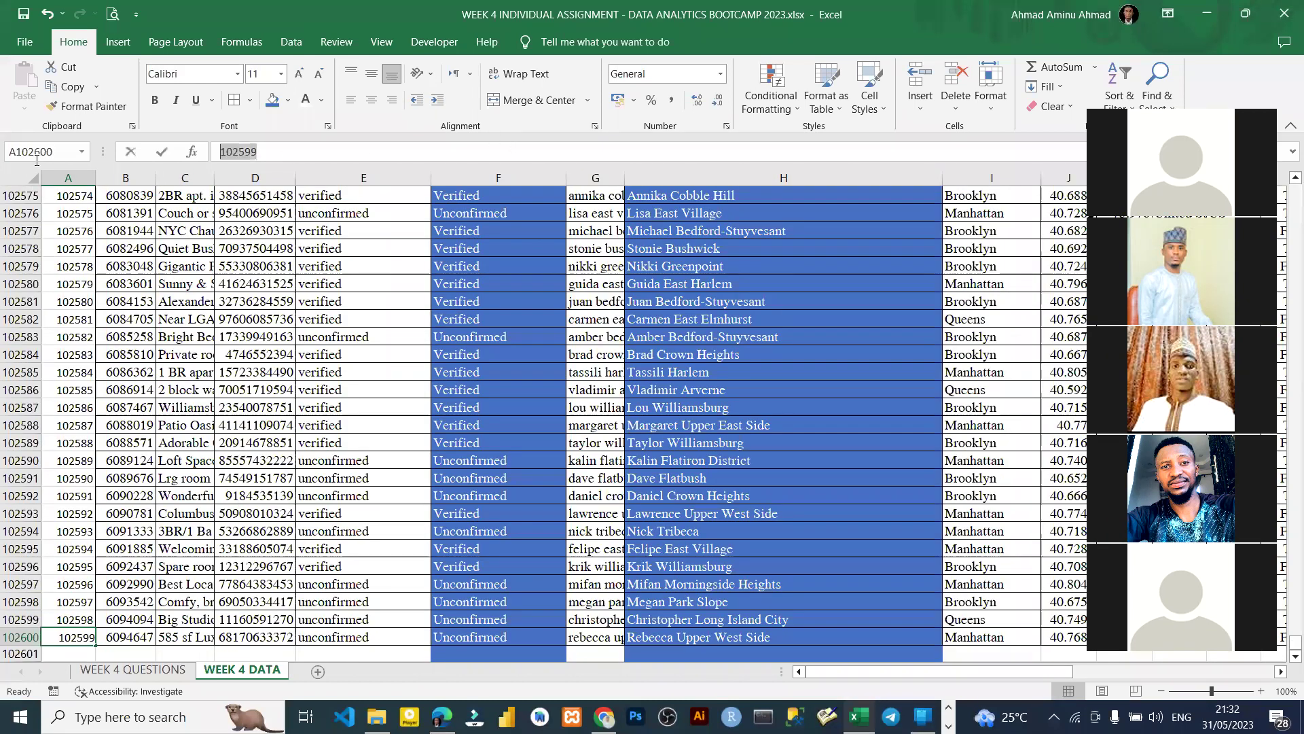
{"action": "key", "text": "ctrl+c"}
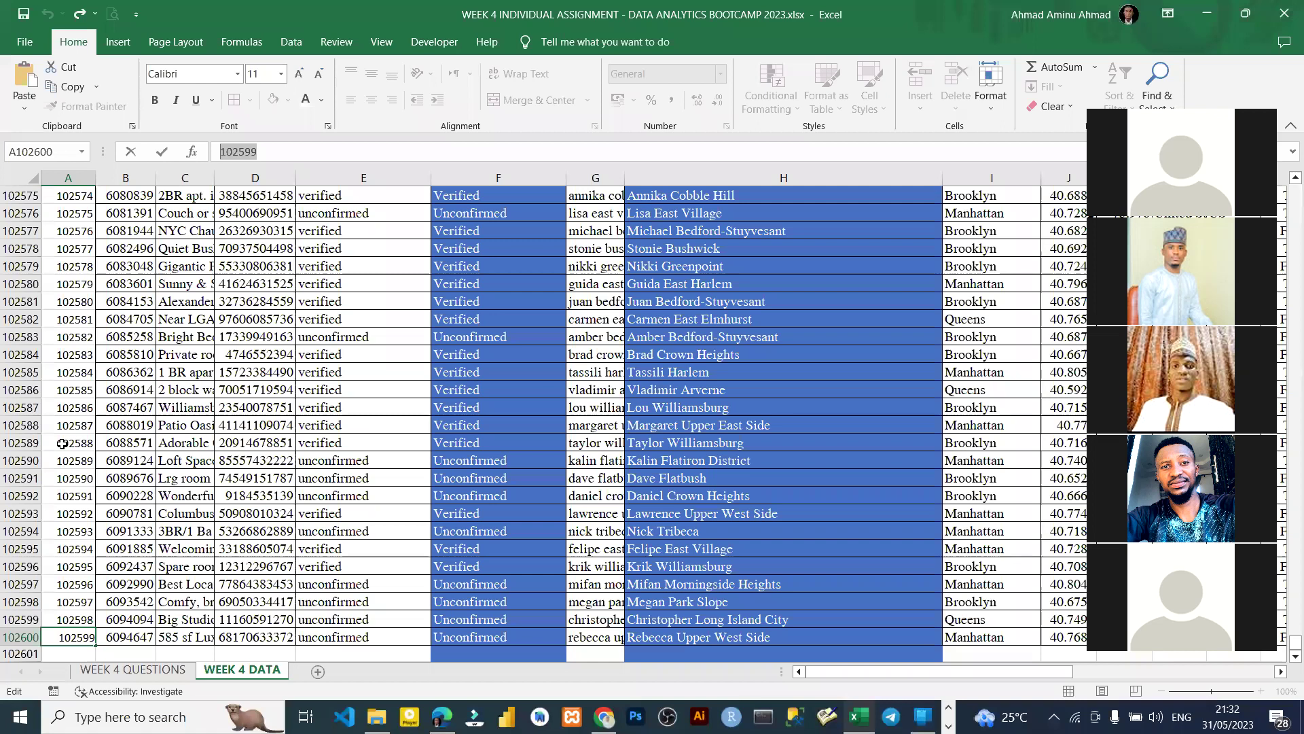
{"action": "key", "text": "Escape"}
- Enter =RANDBETWEEN(1,102599) in AI2 and fill it down column AI alongside the RANDOM 100 series to row 101
{"action": "key", "text": "ctrl+Home"}
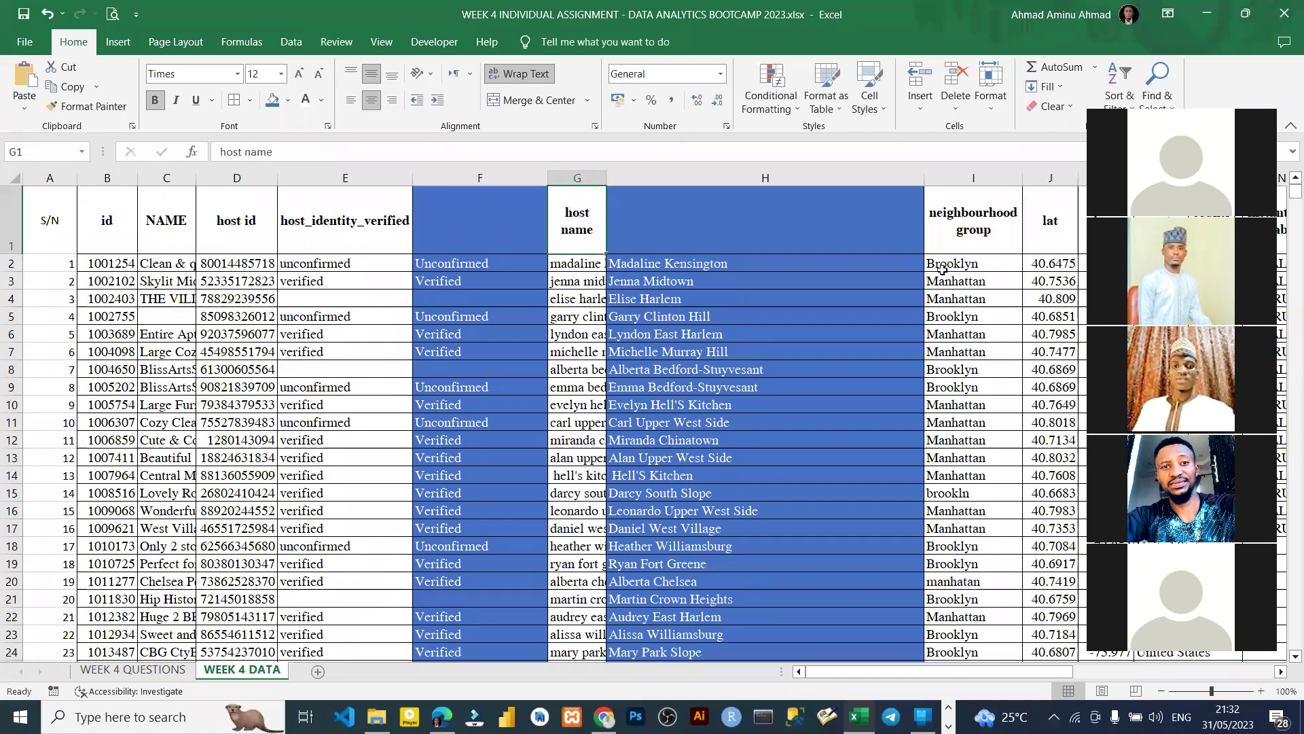
{"action": "key", "text": "Right"}
{"action": "key", "text": "Right"}
{"action": "key", "text": "Right"}
{"action": "key", "text": "Right"}
{"action": "key", "text": "Right"}
{"action": "key", "text": "Right"}
{"action": "key", "text": "Right"}
{"action": "key", "text": "Right"}
{"action": "key", "text": "Right"}
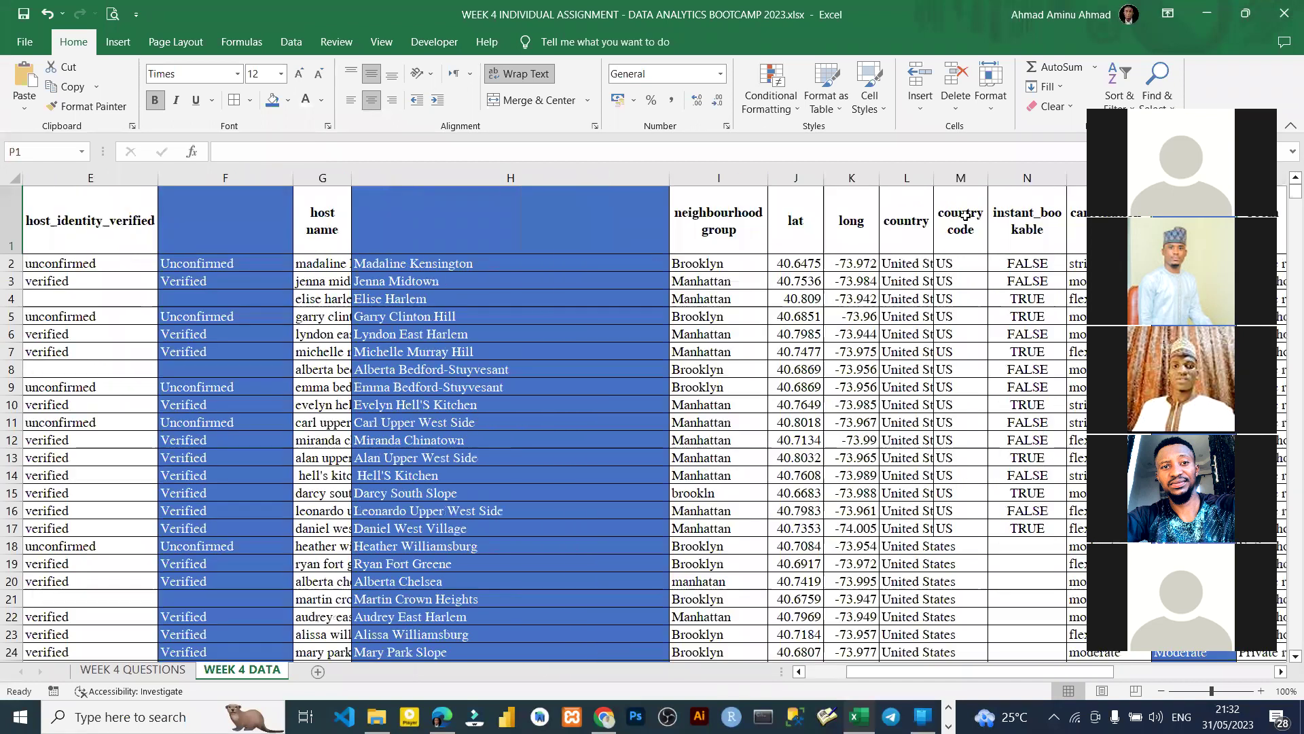
{"action": "key", "text": "Right"}
{"action": "key", "text": "Right"}
{"action": "key", "text": "Right"}
{"action": "key", "text": "Right"}
{"action": "key", "text": "Right"}
{"action": "key", "text": "Right"}
{"action": "key", "text": "Right"}
{"action": "key", "text": "Right"}
{"action": "key", "text": "Right"}
{"action": "key", "text": "Right"}
{"action": "key", "text": "Right"}
{"action": "key", "text": "Right"}
{"action": "key", "text": "Right"}
{"action": "key", "text": "Right"}
{"action": "key", "text": "Right"}
{"action": "key", "text": "Right"}
{"action": "key", "text": "Right"}
{"action": "key", "text": "Right"}
{"action": "key", "text": "Right"}
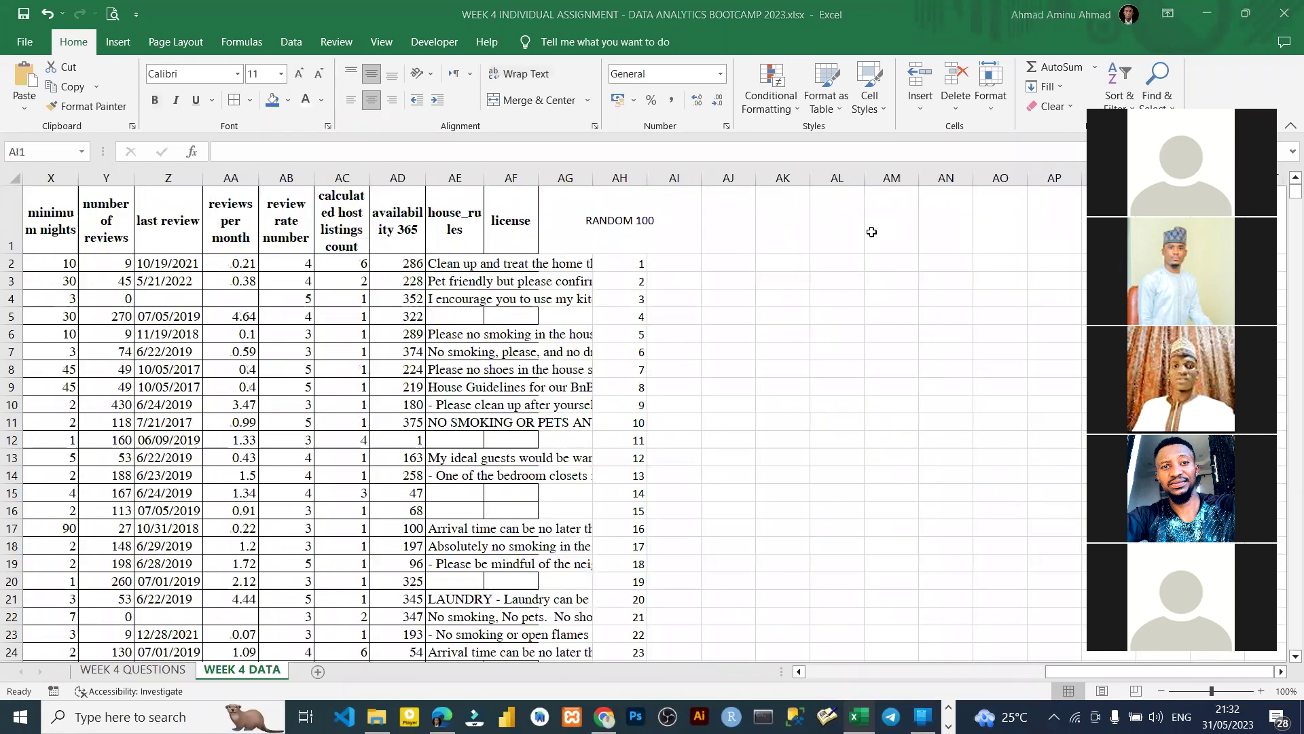
{"action": "left_click", "coordinate": [674, 265]}
{"action": "type", "text": "=RA"}
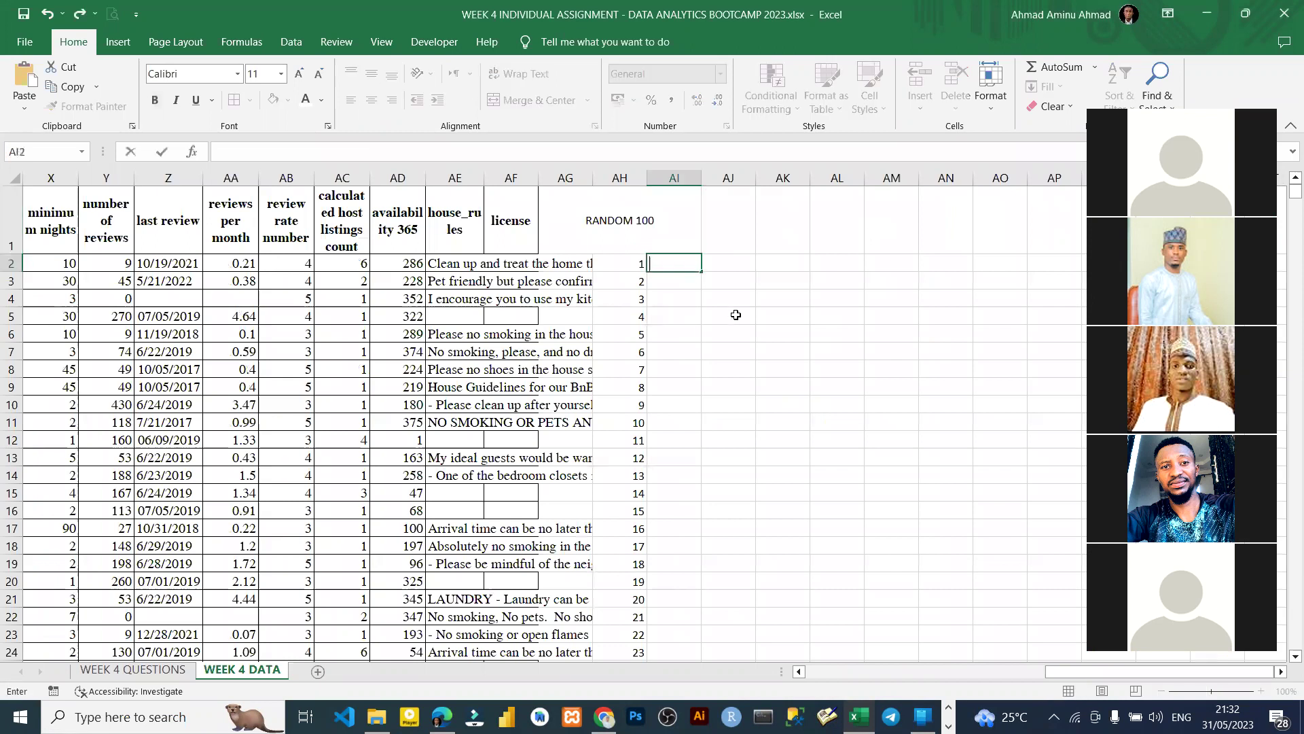
{"action": "type", "text": "ND"}
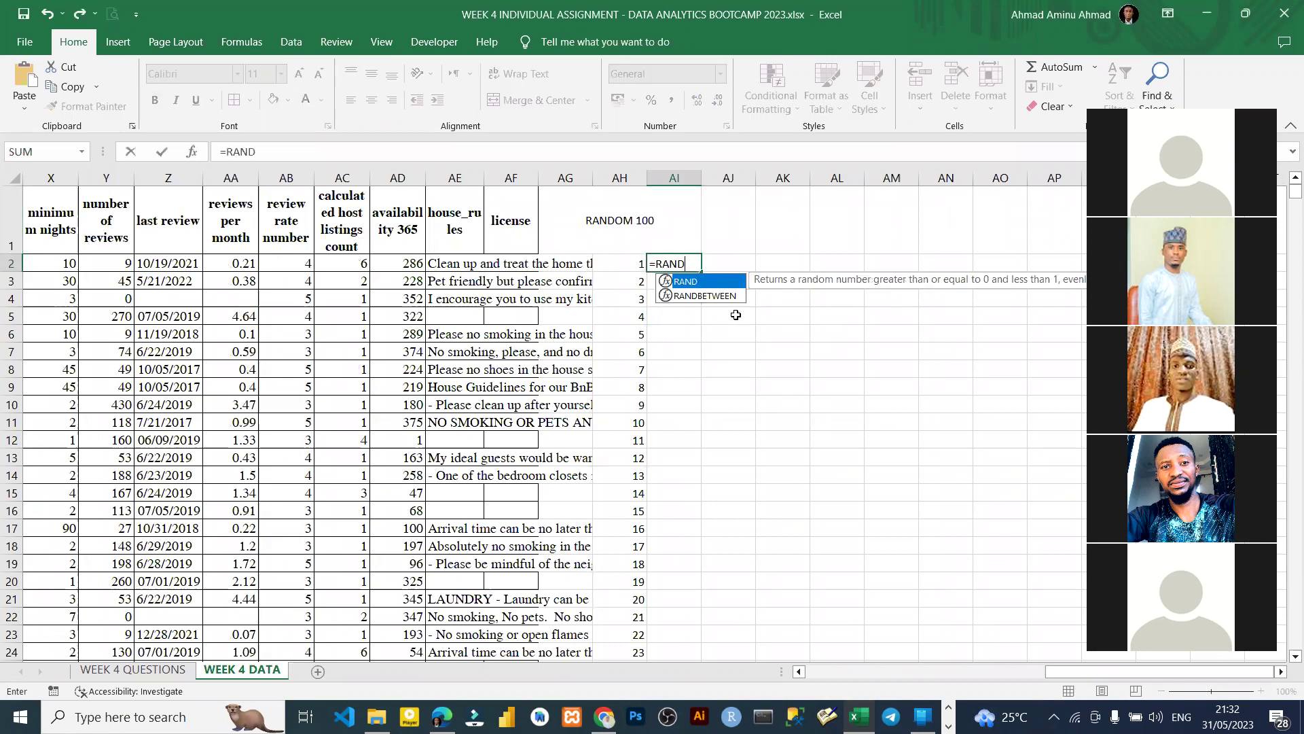
{"action": "key", "text": "Tab"}
{"action": "type", "text": "1,"}
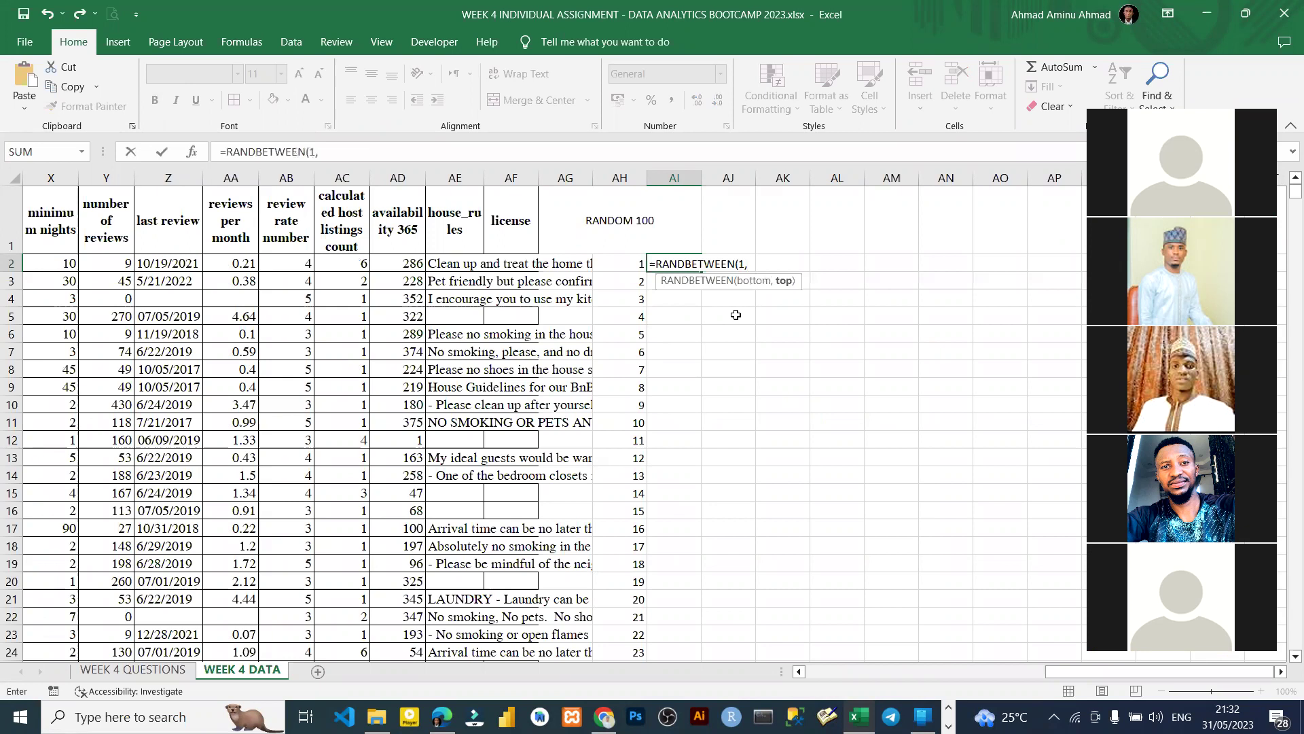
{"action": "type", "text": "102599)"}
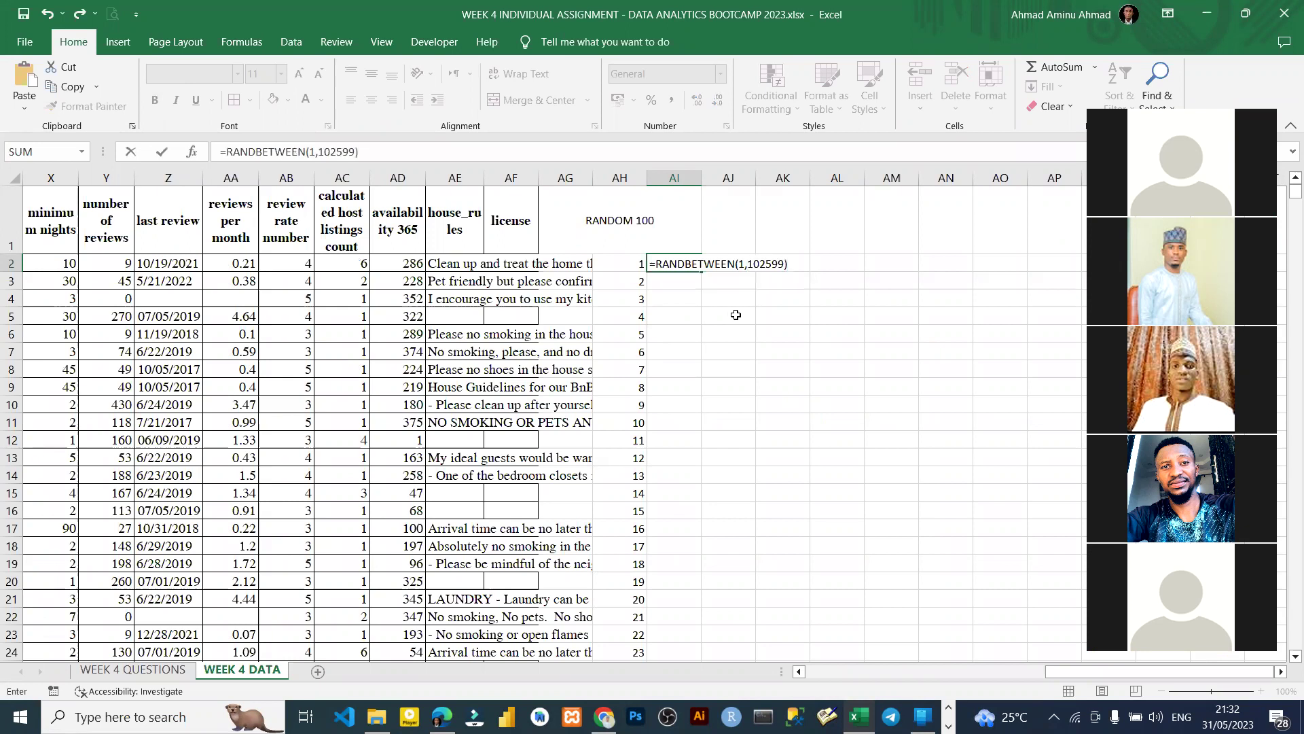
{"action": "key", "text": "ctrl+Return"}
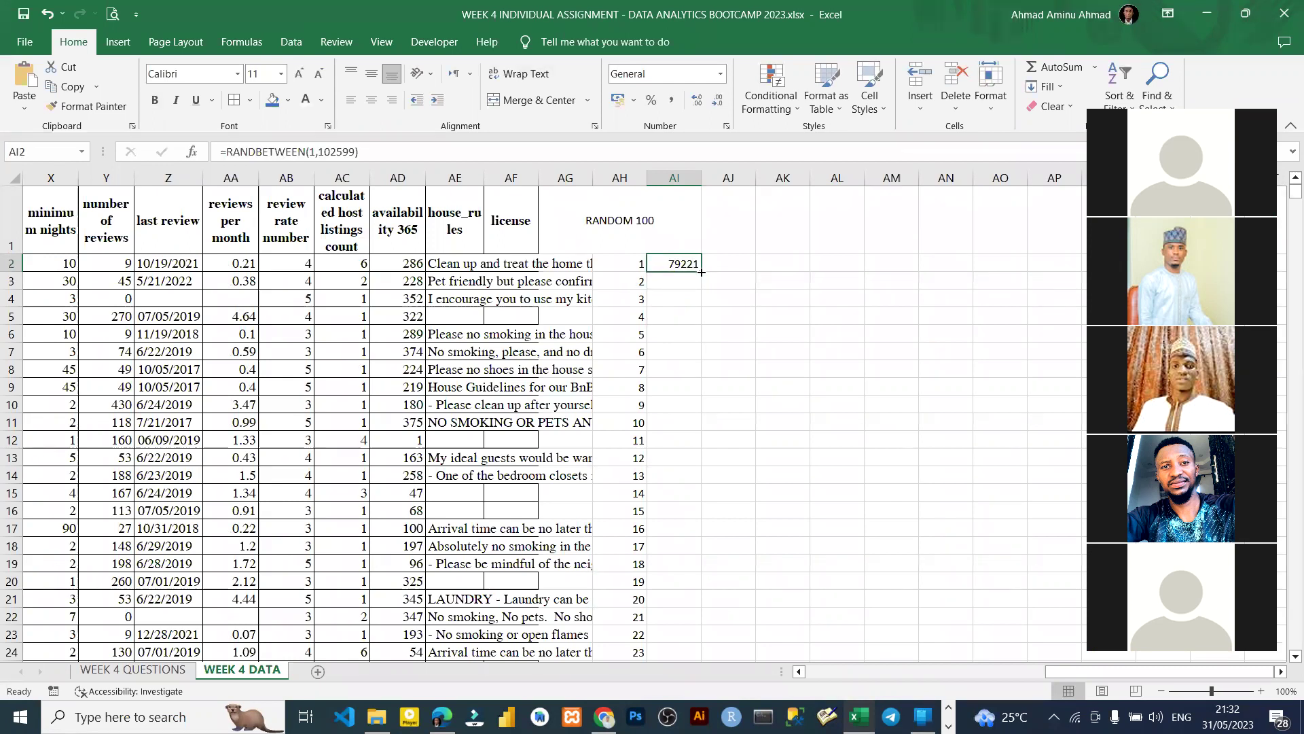
{"action": "double_click", "coordinate": [701, 272]}
- Replace the RANDBETWEEN formulas in AI2:AI101 with their values by copying and pasting them in place as values only
{"action": "left_click", "coordinate": [673, 265]}
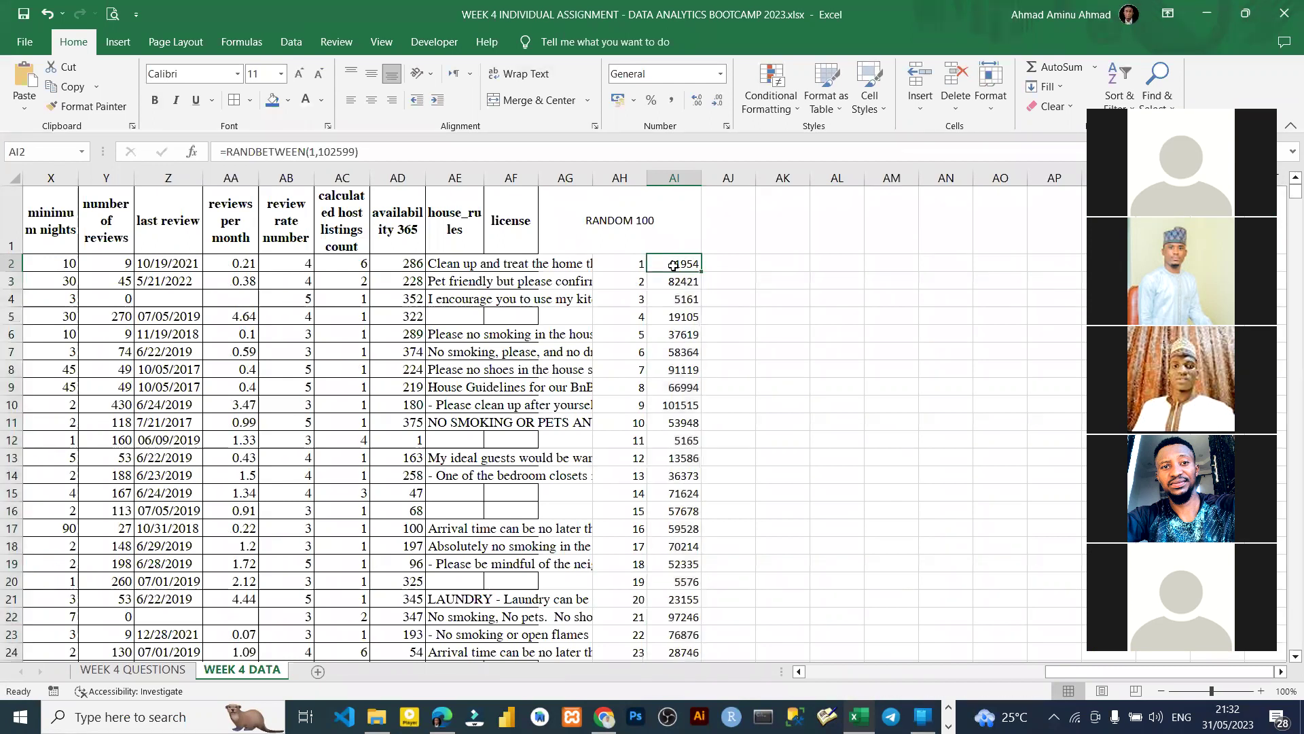
{"action": "key", "text": "ctrl+Down"}
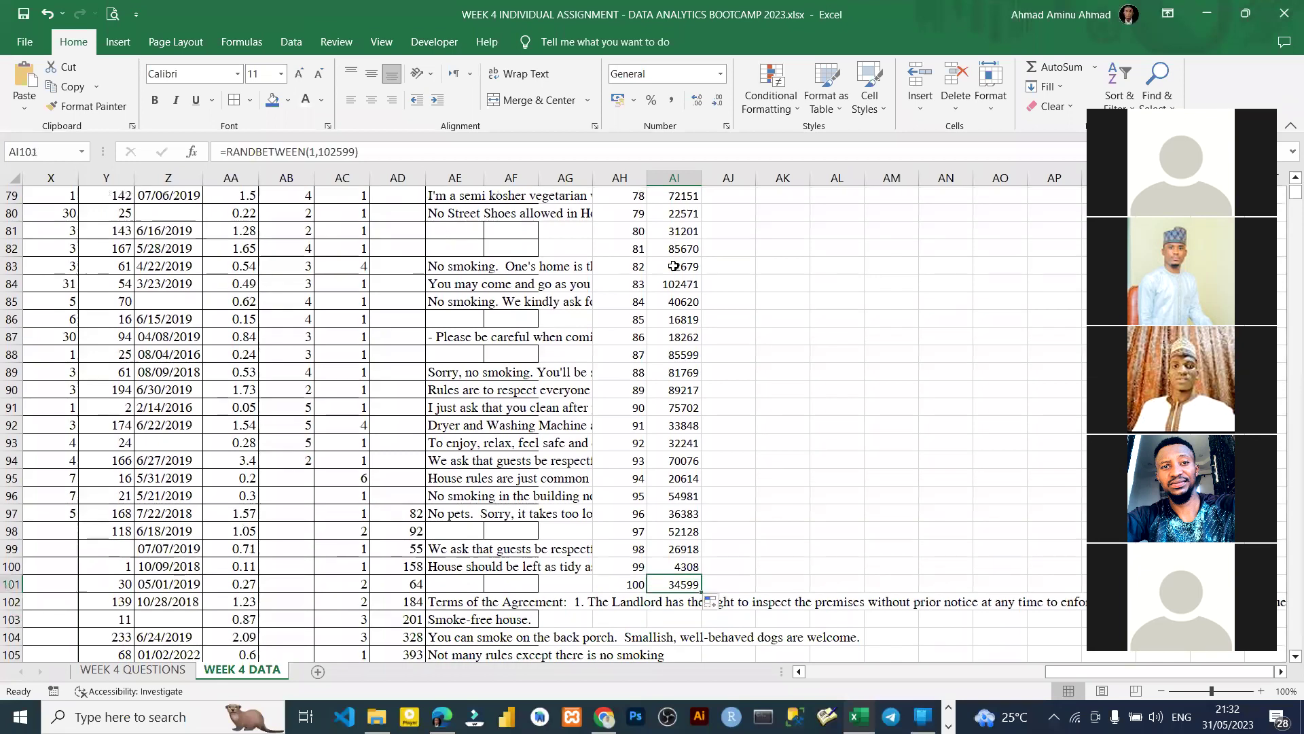
{"action": "key", "text": "ctrl+shift+Up"}
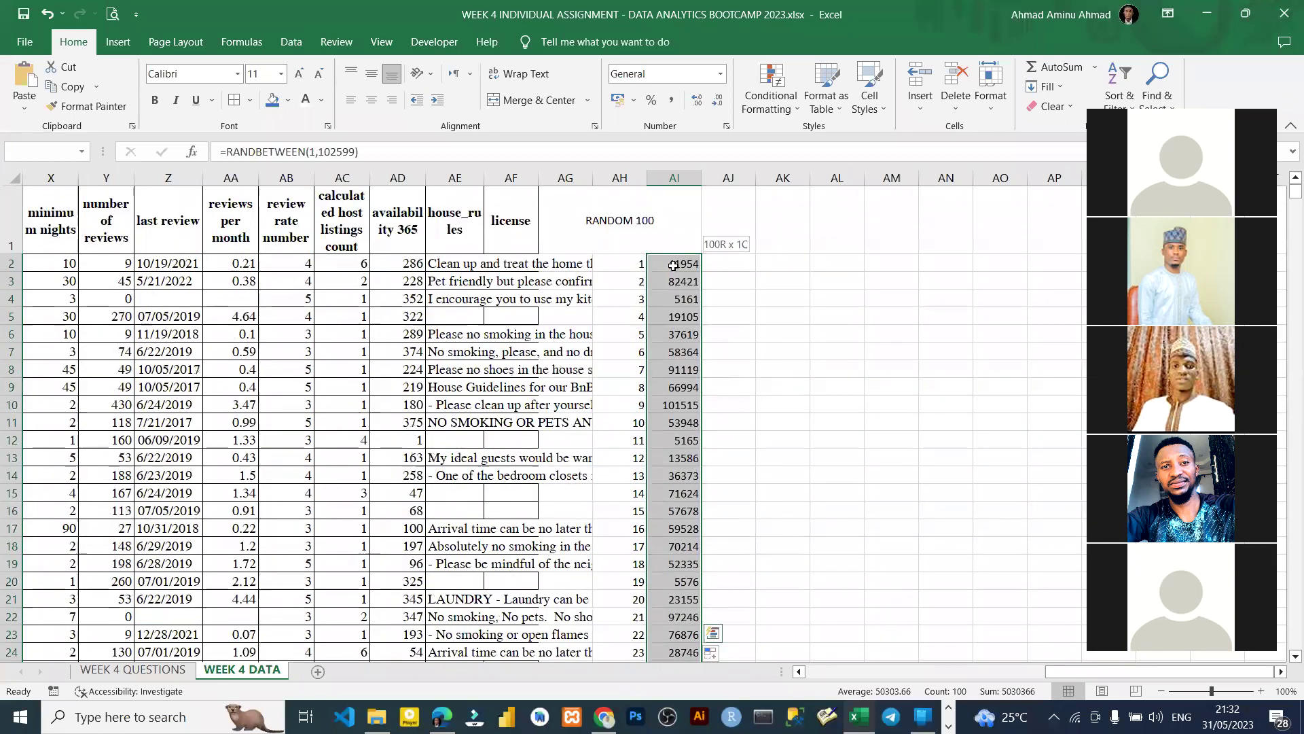
{"action": "key", "text": "ctrl+c"}
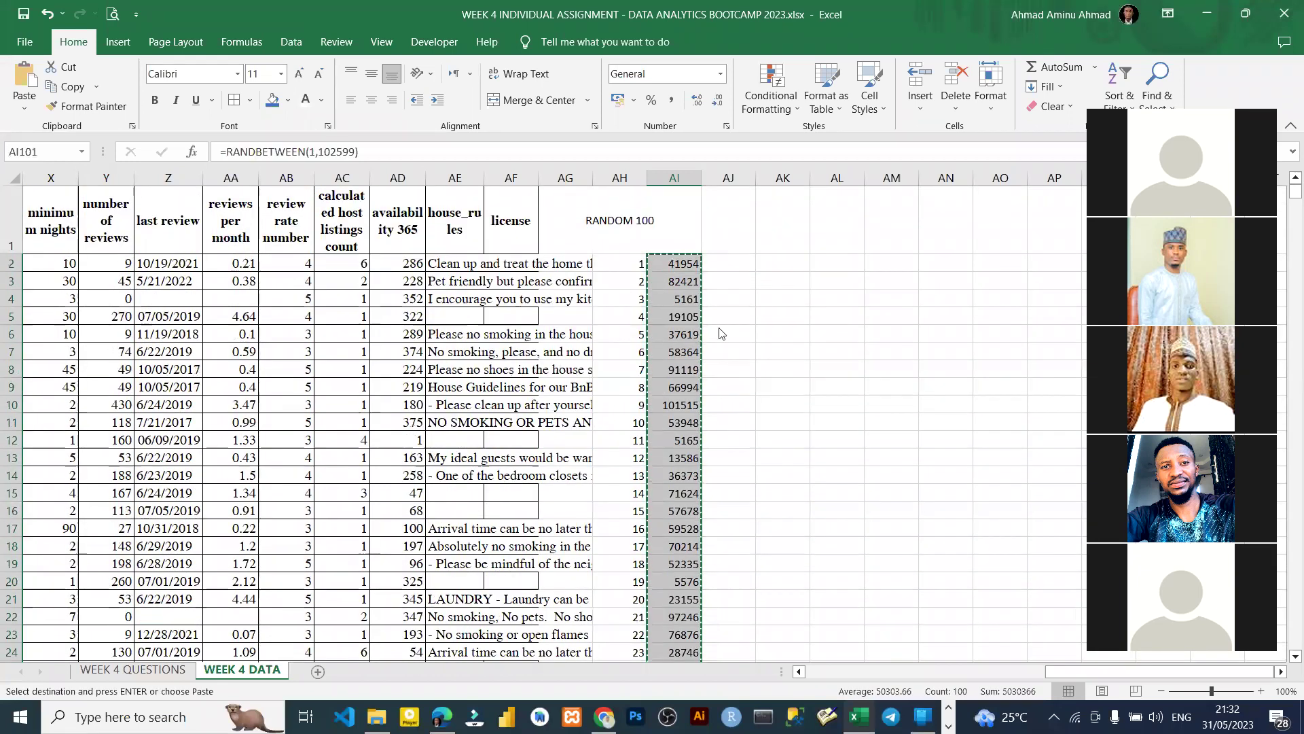
{"action": "right_click", "coordinate": [674, 266]}
{"action": "key", "text": "v"}
{"action": "key", "text": "ctrl+Up"}
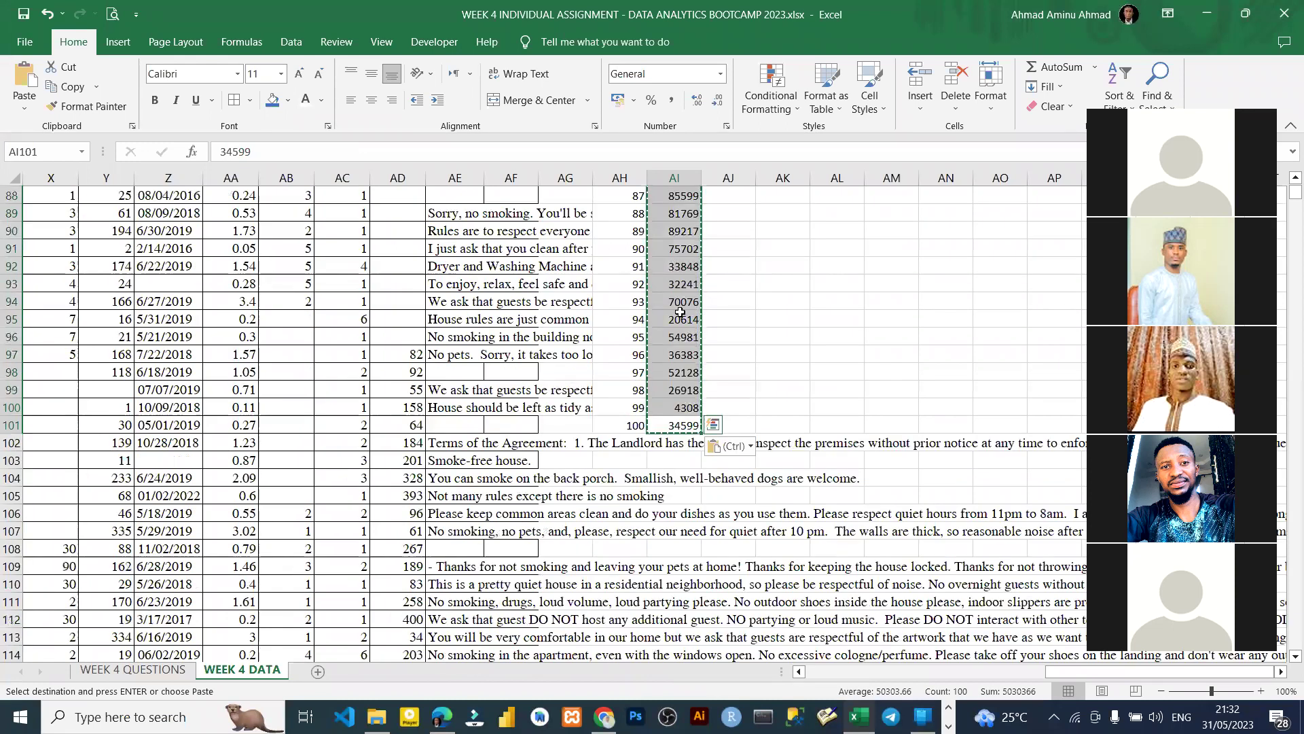
{"action": "scroll", "coordinate": [680, 312], "scroll_direction": "up", "scroll_amount": 1}
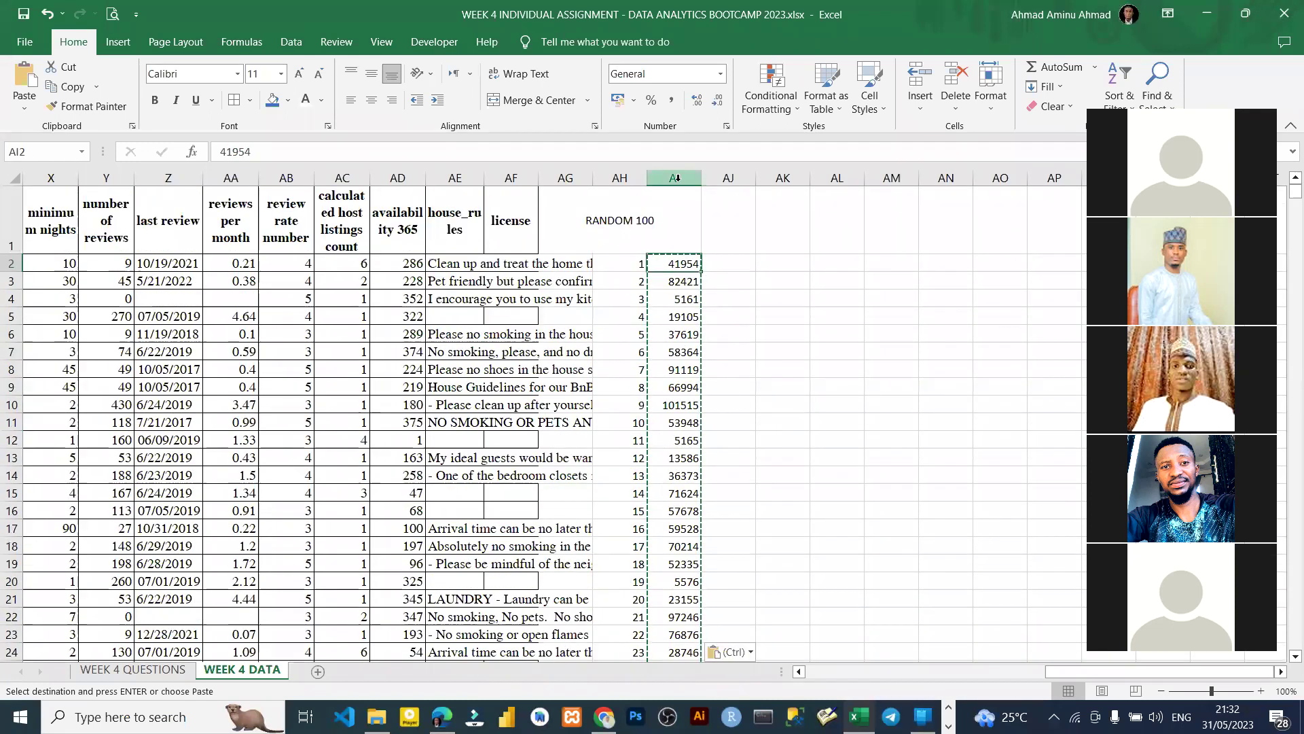
- Format columns AH and AI with a blue fill and white text like the other answer columns
{"action": "left_click", "coordinate": [674, 177]}
{"action": "left_click_drag", "start_coordinate": [615, 204], "coordinate": [534, 162]}
{"action": "key", "text": "shift+Right"}
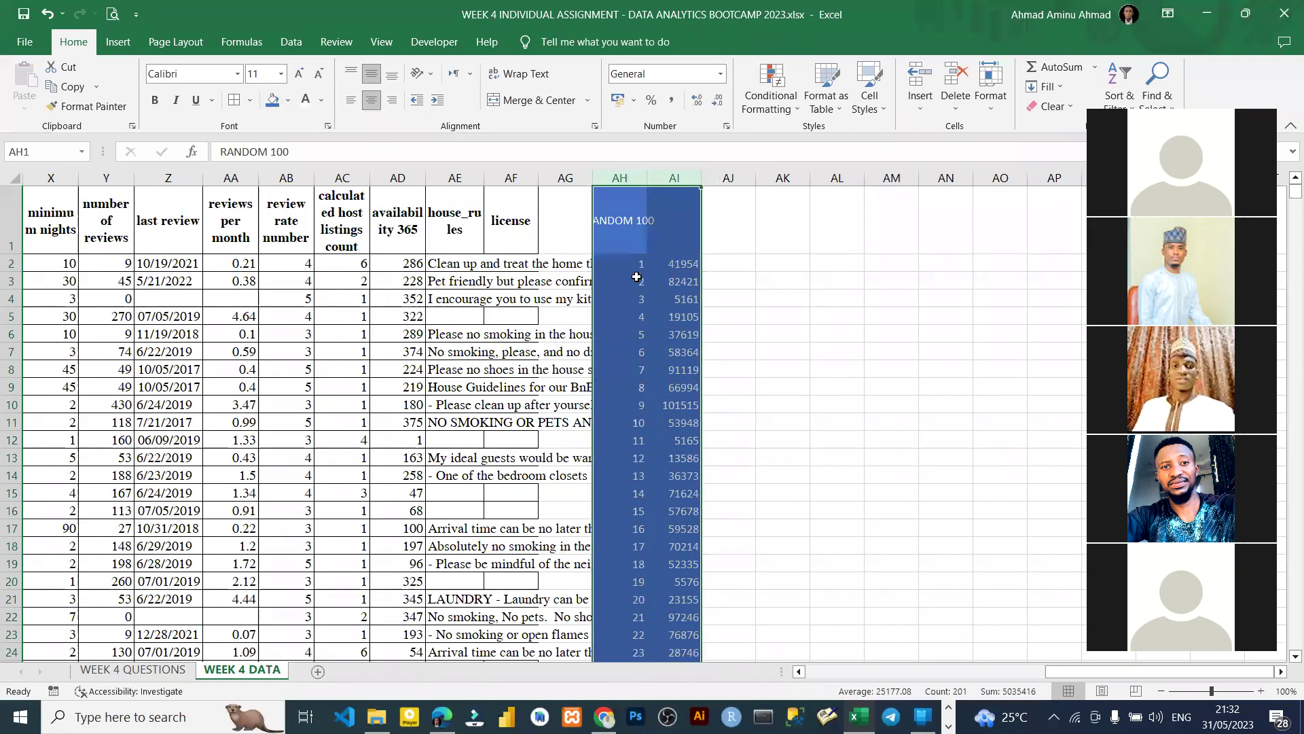
- Review the S/N column and compare it with the 100 random serial numbers in columns AH and AI
{"action": "key", "text": "Return"}
{"action": "key", "text": "Left"}
{"action": "key", "text": "Left"}
{"action": "key", "text": "Left"}
{"action": "key", "text": "Home"}
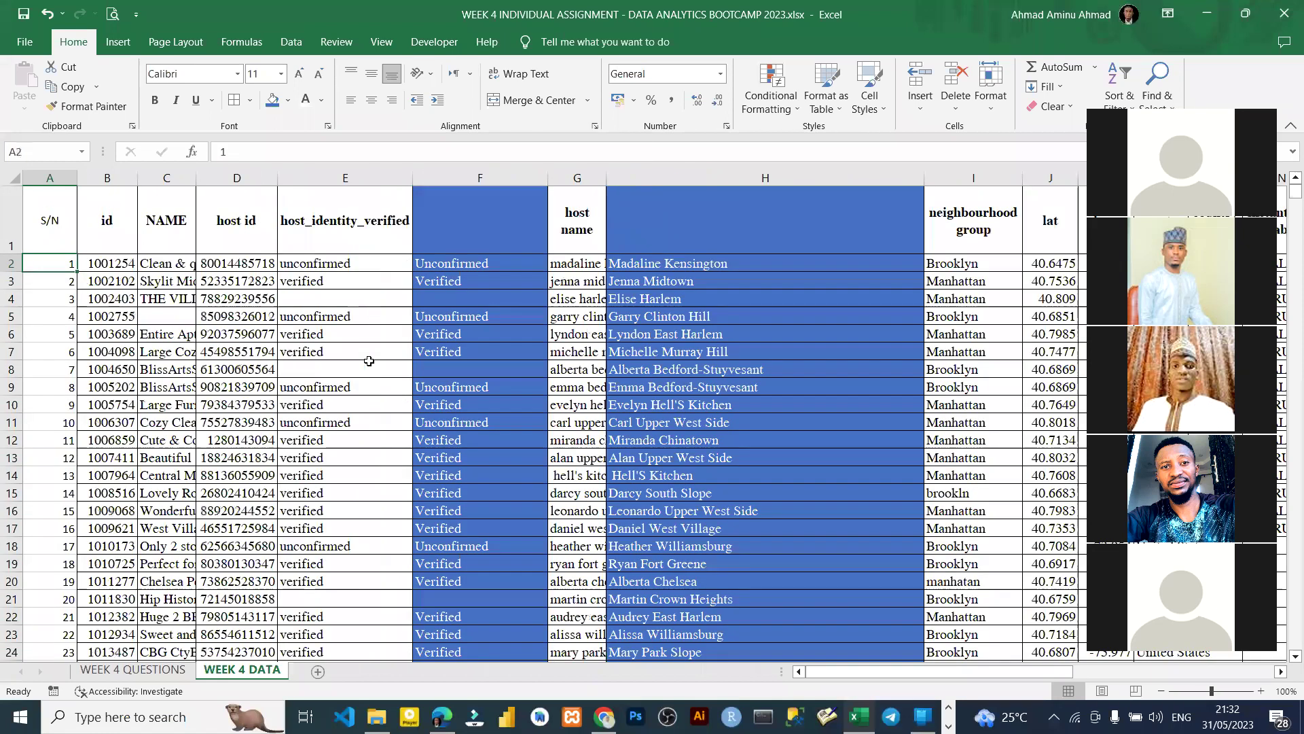
{"action": "key", "text": "ctrl+Down"}
{"action": "key", "text": "ctrl+Up"}
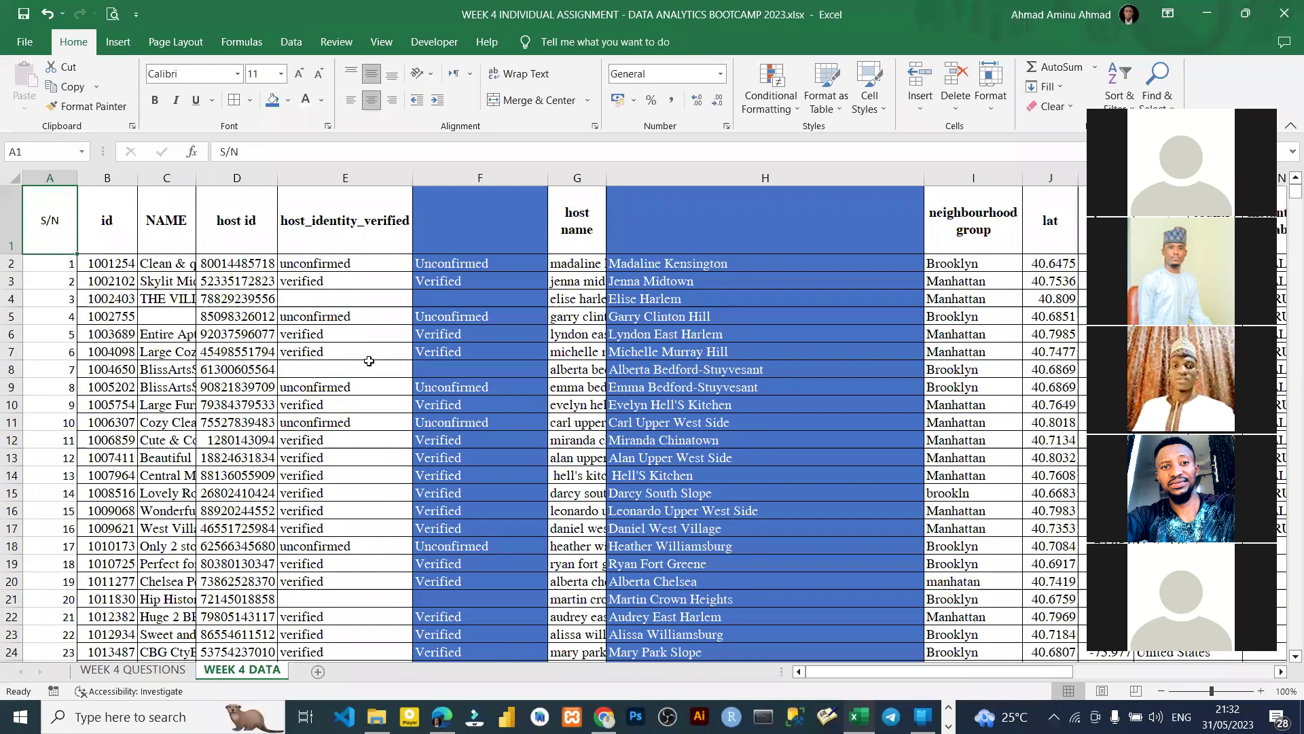
{"action": "key", "text": "ctrl+Right"}
{"action": "key", "text": "ctrl+Right"}
{"action": "key", "text": "ctrl+Right"}
{"action": "key", "text": "ctrl+Right"}
{"action": "key", "text": "ctrl+Right"}
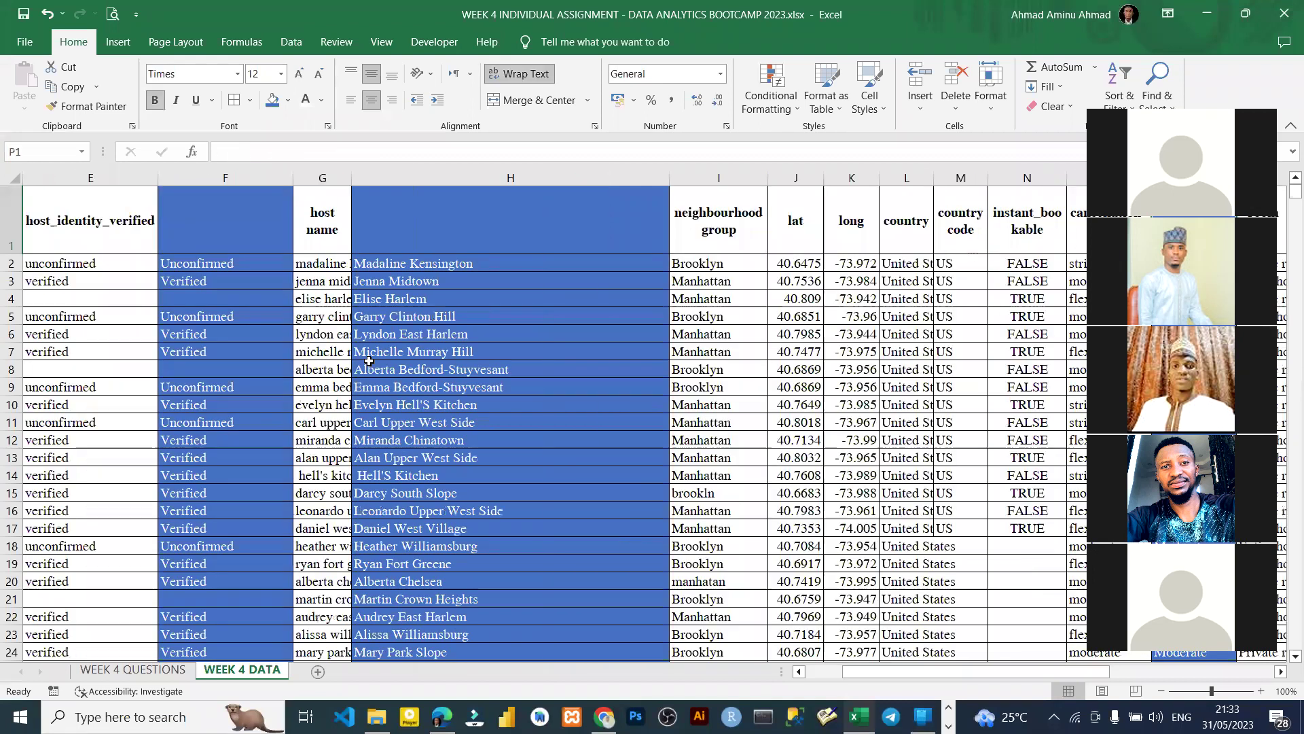
{"action": "key", "text": "ctrl+Right"}
{"action": "key", "text": "ctrl+Right"}
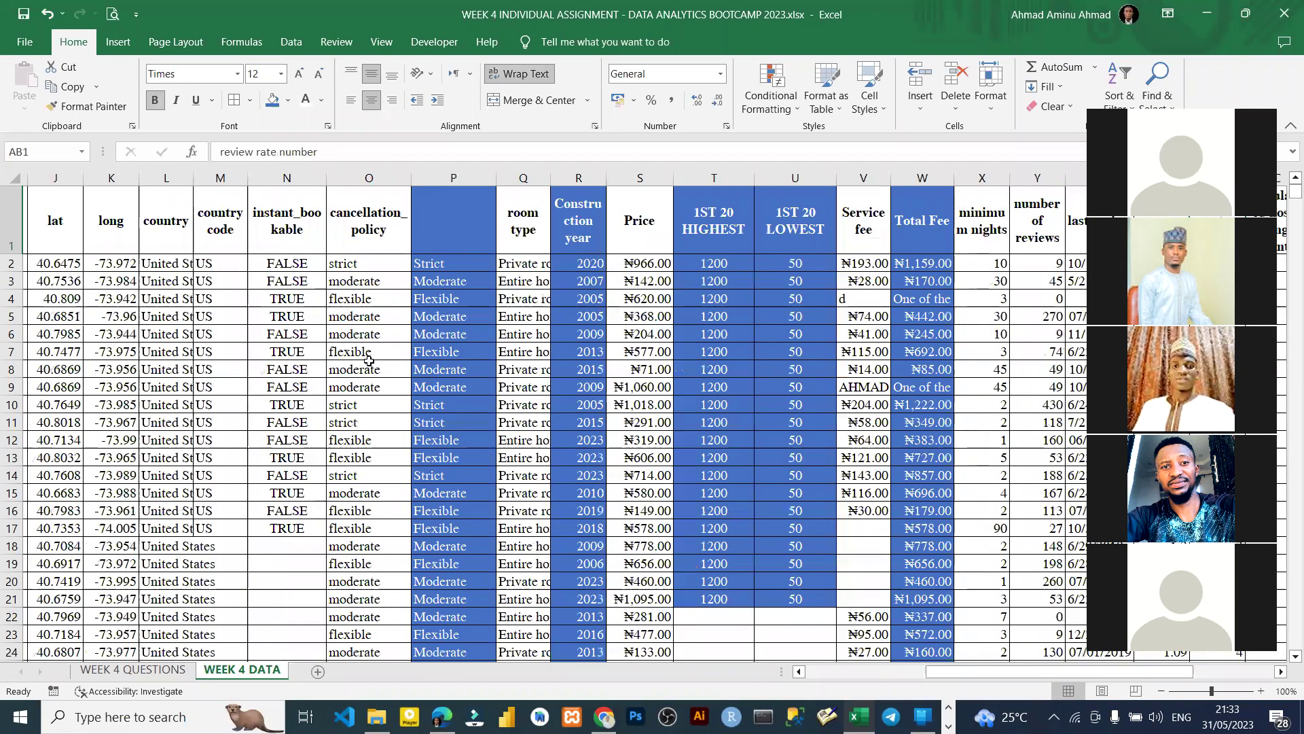
{"action": "key", "text": "ctrl+Right"}
{"action": "key", "text": "ctrl+Right"}
{"action": "key", "text": "ctrl+Right"}
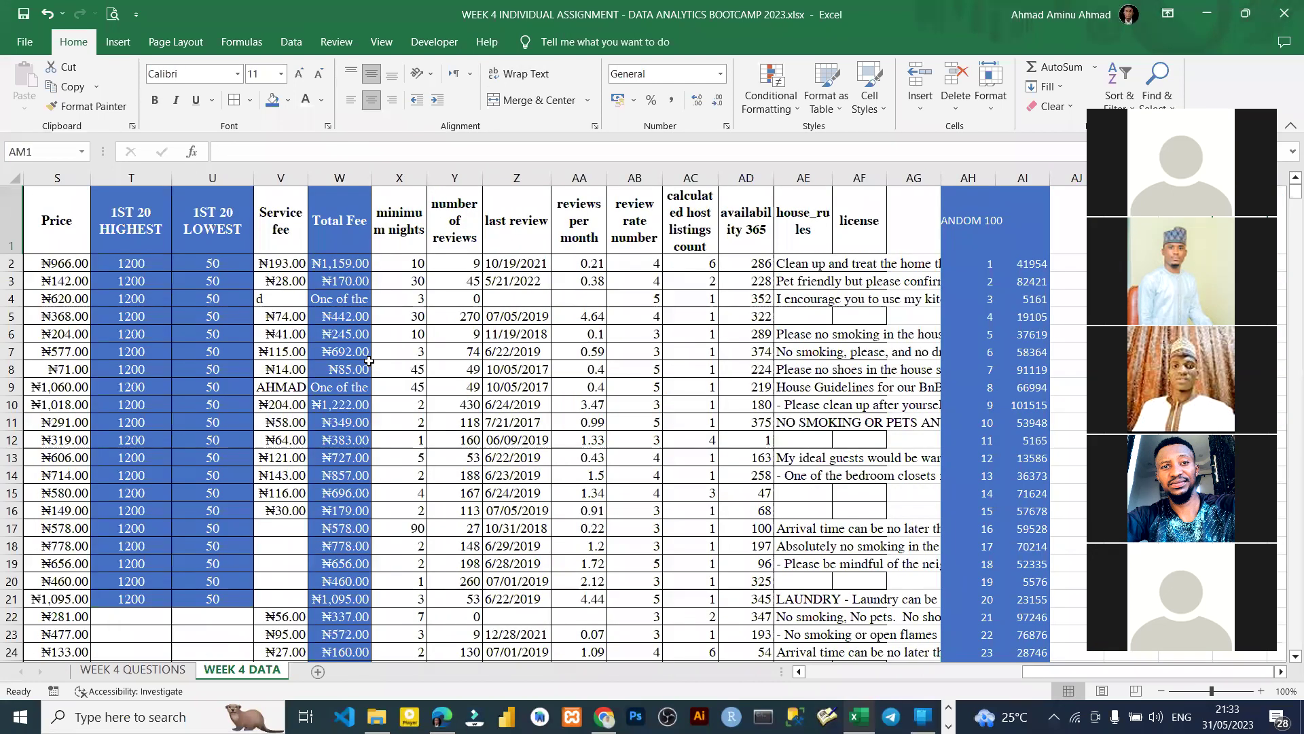
{"action": "key", "text": "ctrl+Left"}
{"action": "key", "text": "Down"}
{"action": "key", "text": "ctrl+shift+Down"}
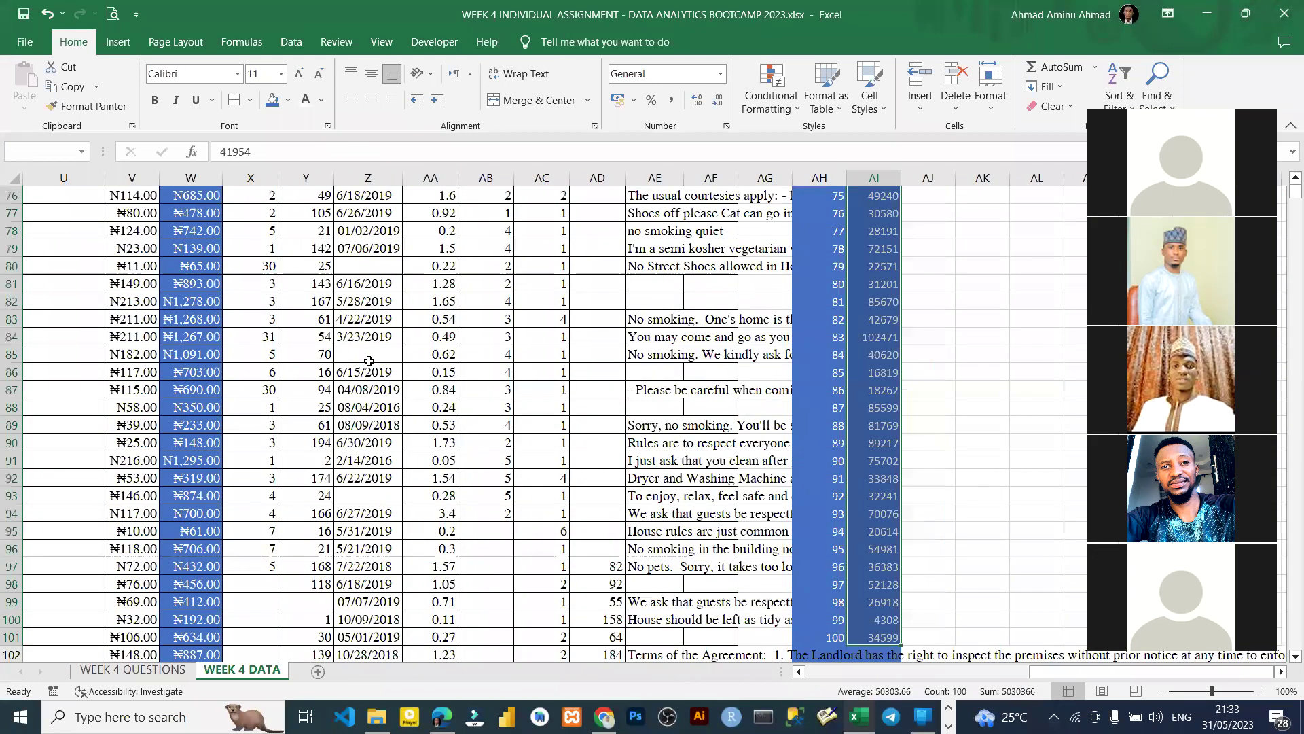
{"action": "key", "text": "ctrl+Up"}
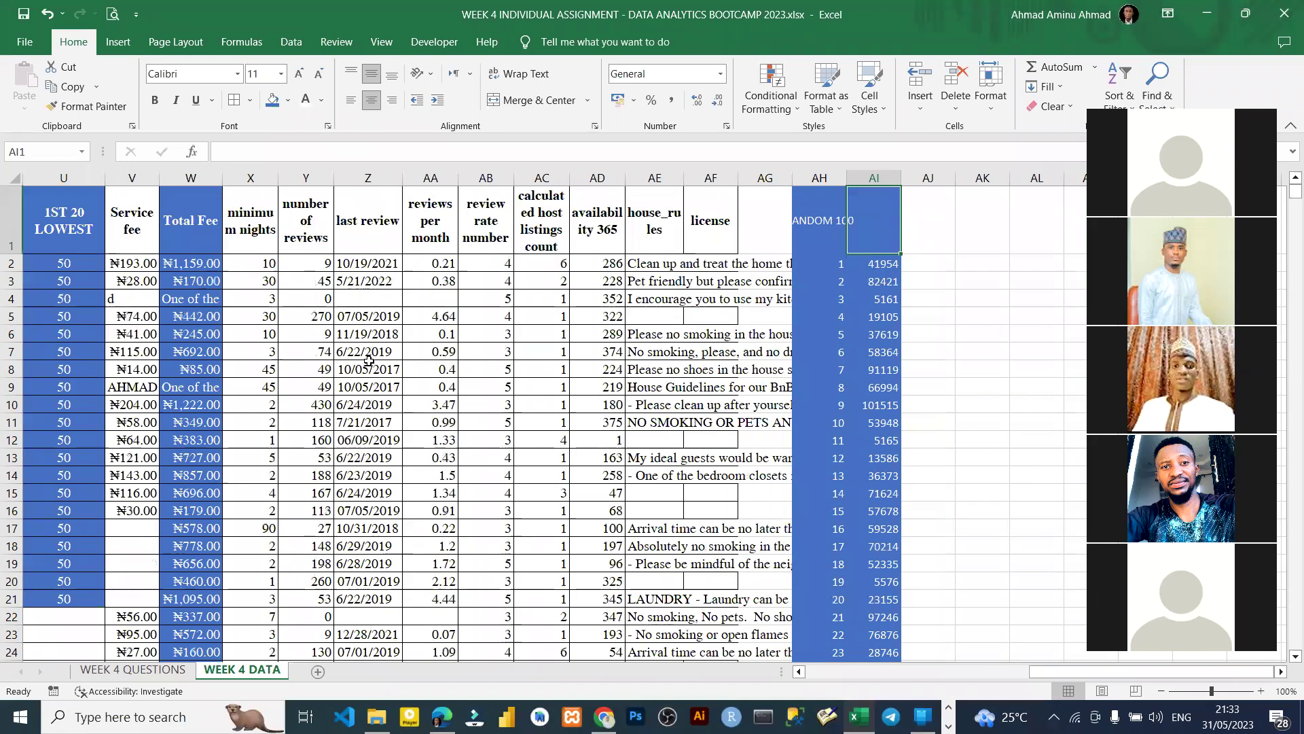
{"action": "key", "text": "Down"}
{"action": "key", "text": "Left"}
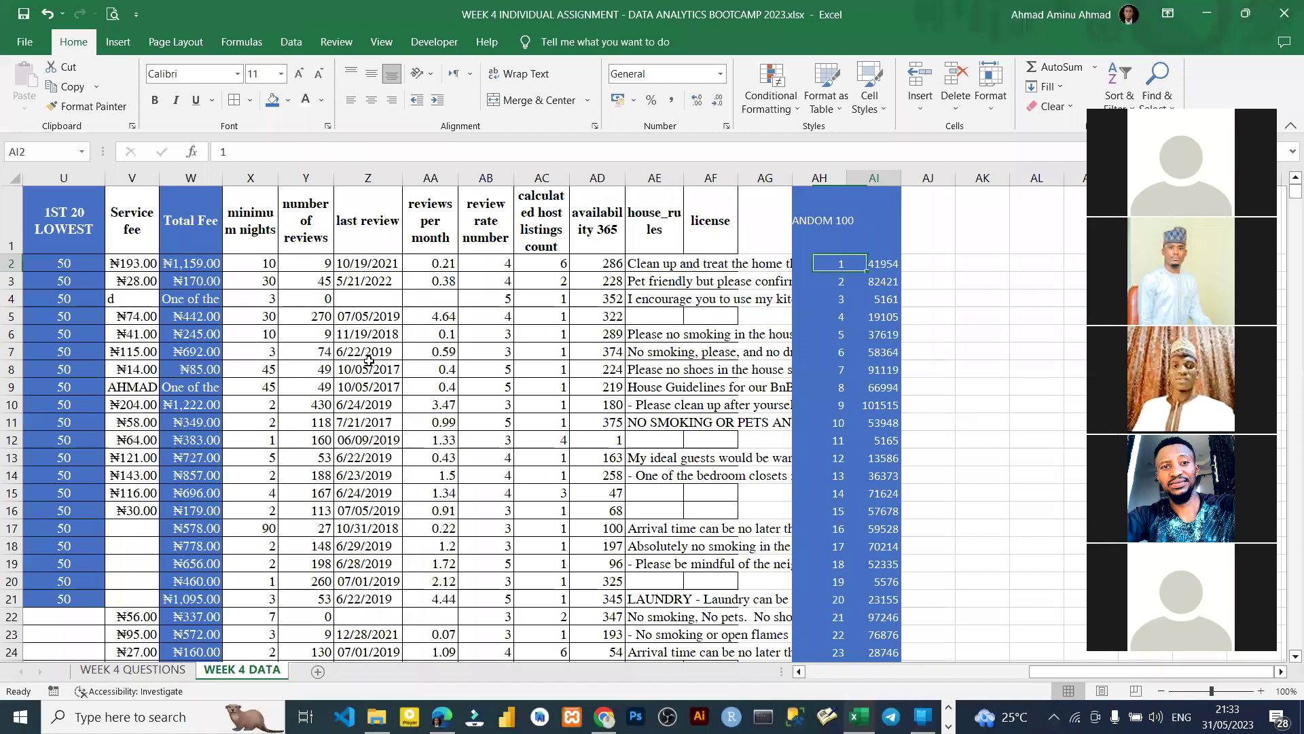
{"action": "key", "text": "Right"}
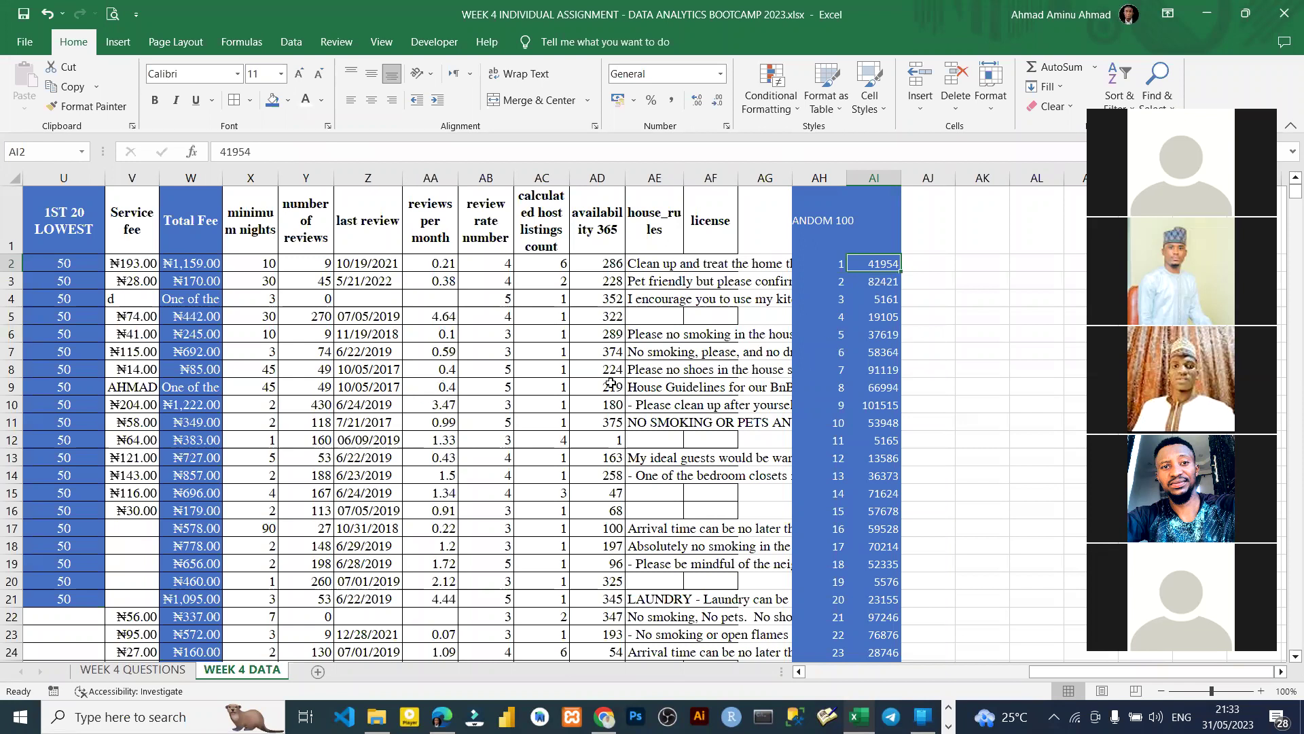
- Read question 7 on the WEEK 4 QUESTIONS sheet and insert a blank column after instant_bookable on WEEK 4 DATA
{"action": "left_click", "coordinate": [142, 671]}
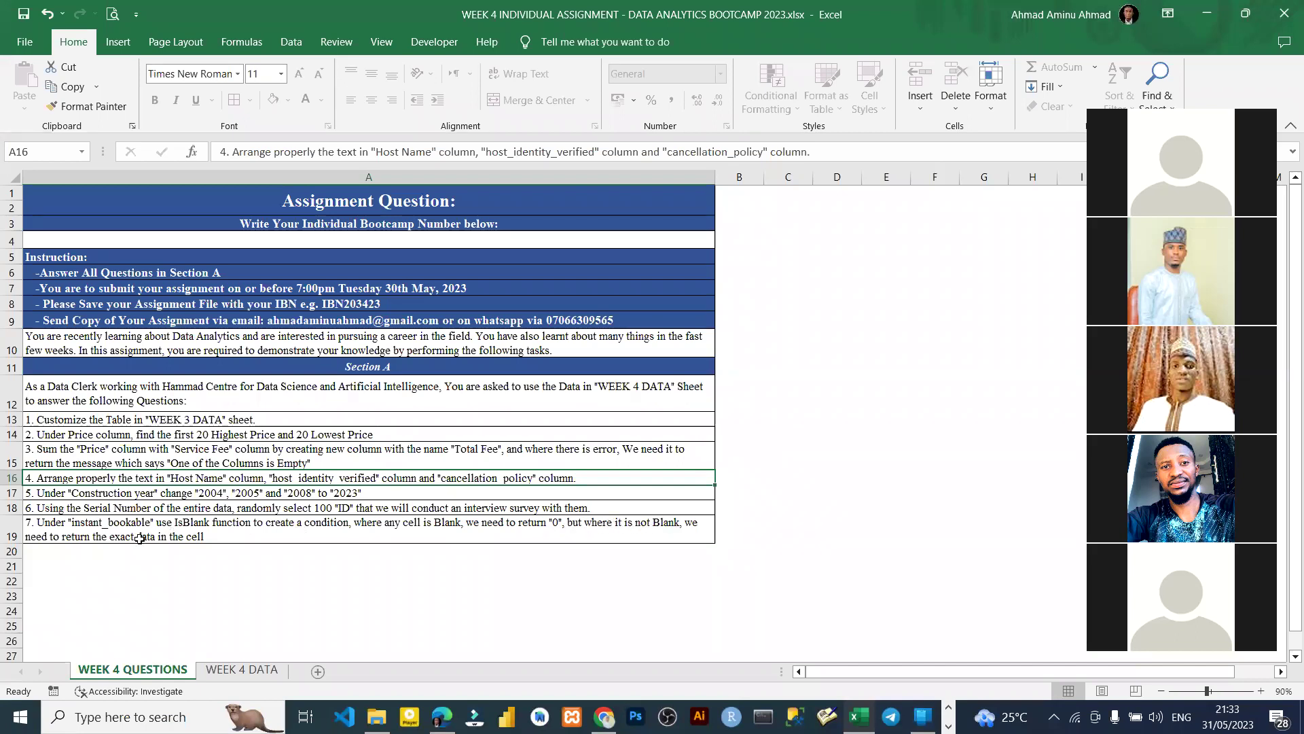
{"action": "left_click", "coordinate": [206, 673]}
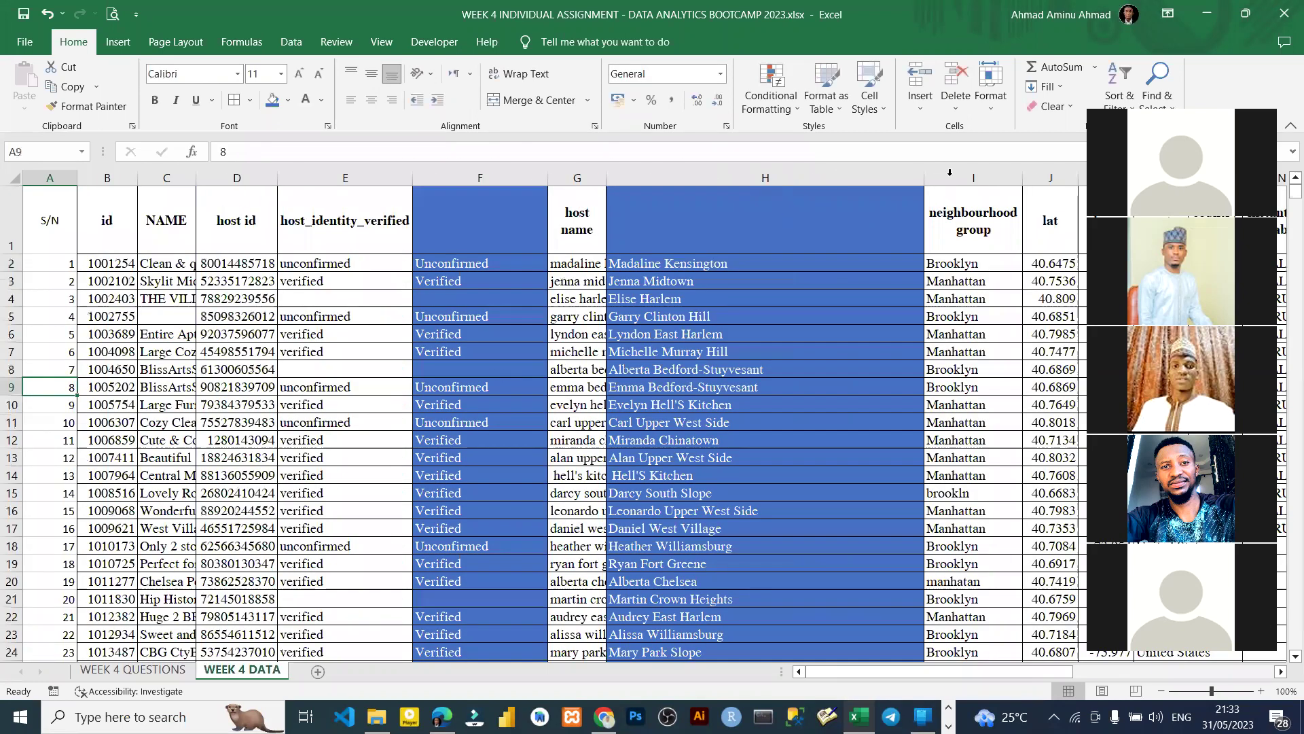
{"action": "left_click", "coordinate": [966, 233]}
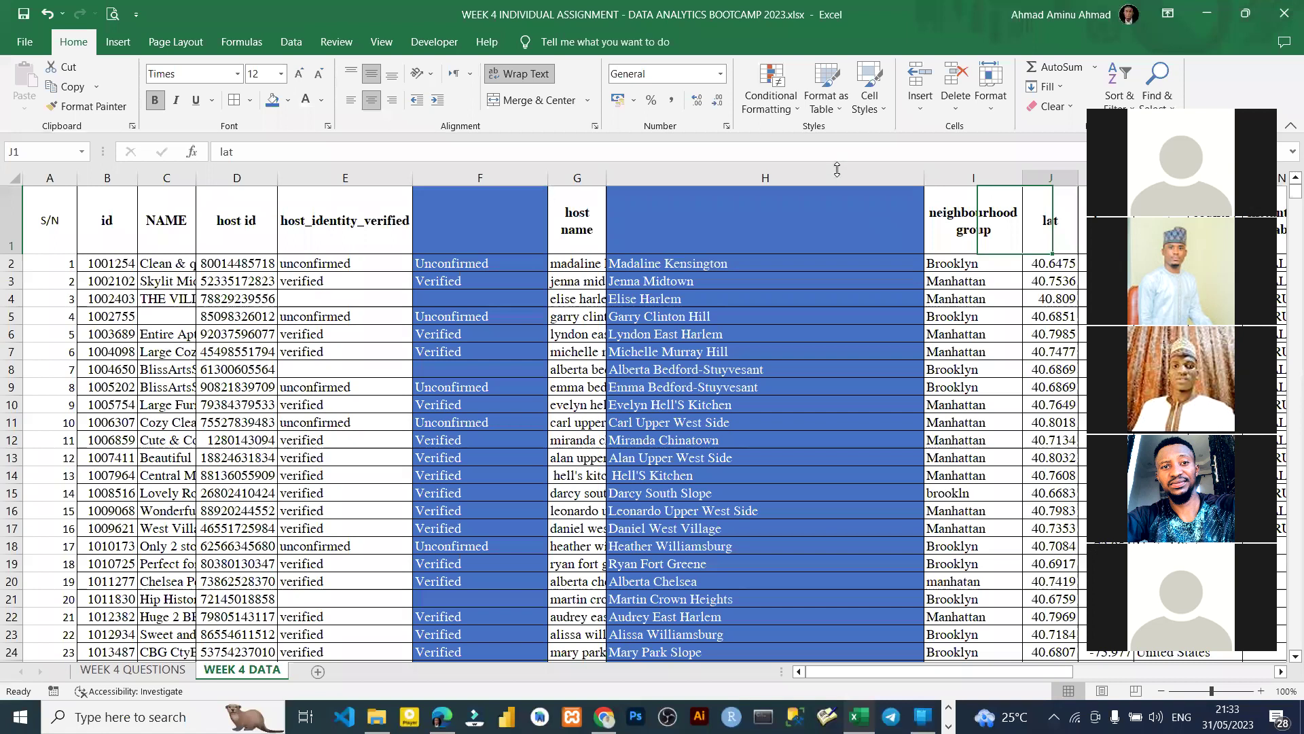
{"action": "key", "text": "ctrl+Right"}
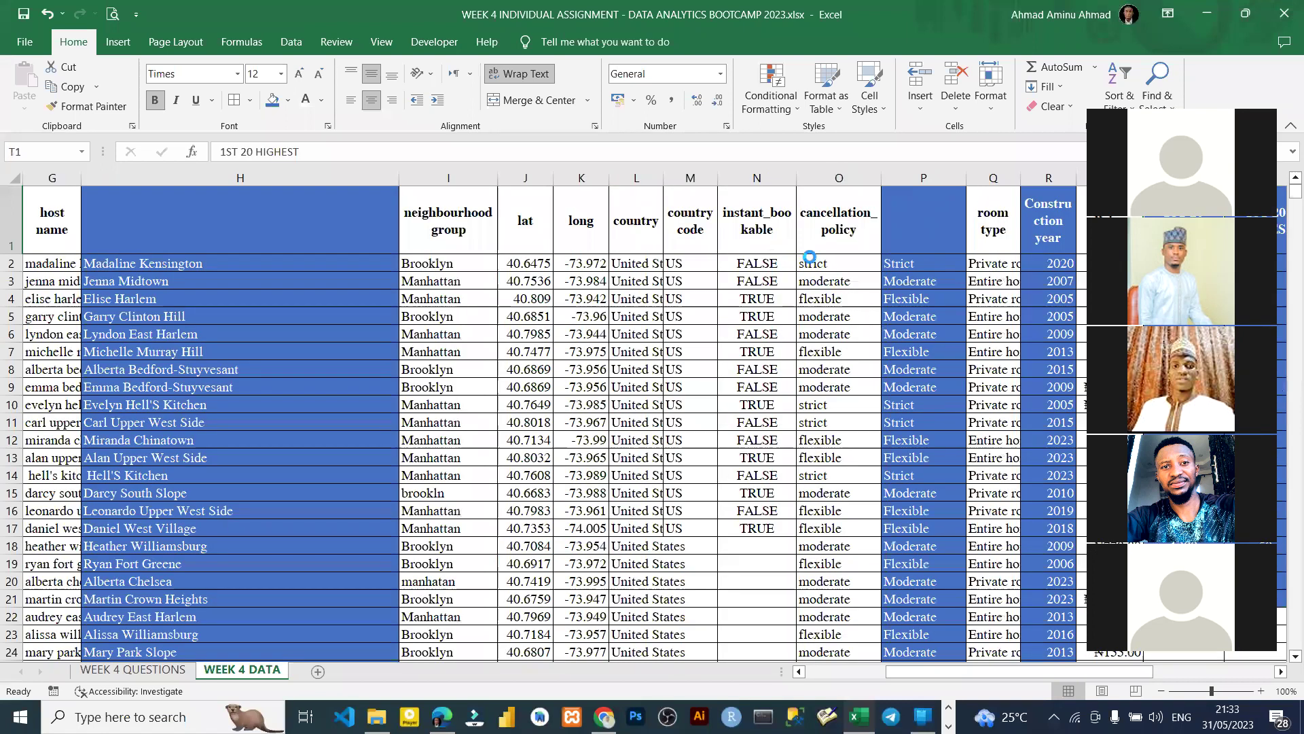
{"action": "left_click", "coordinate": [812, 261]}
{"action": "key", "text": "ctrl+shift+plus"}
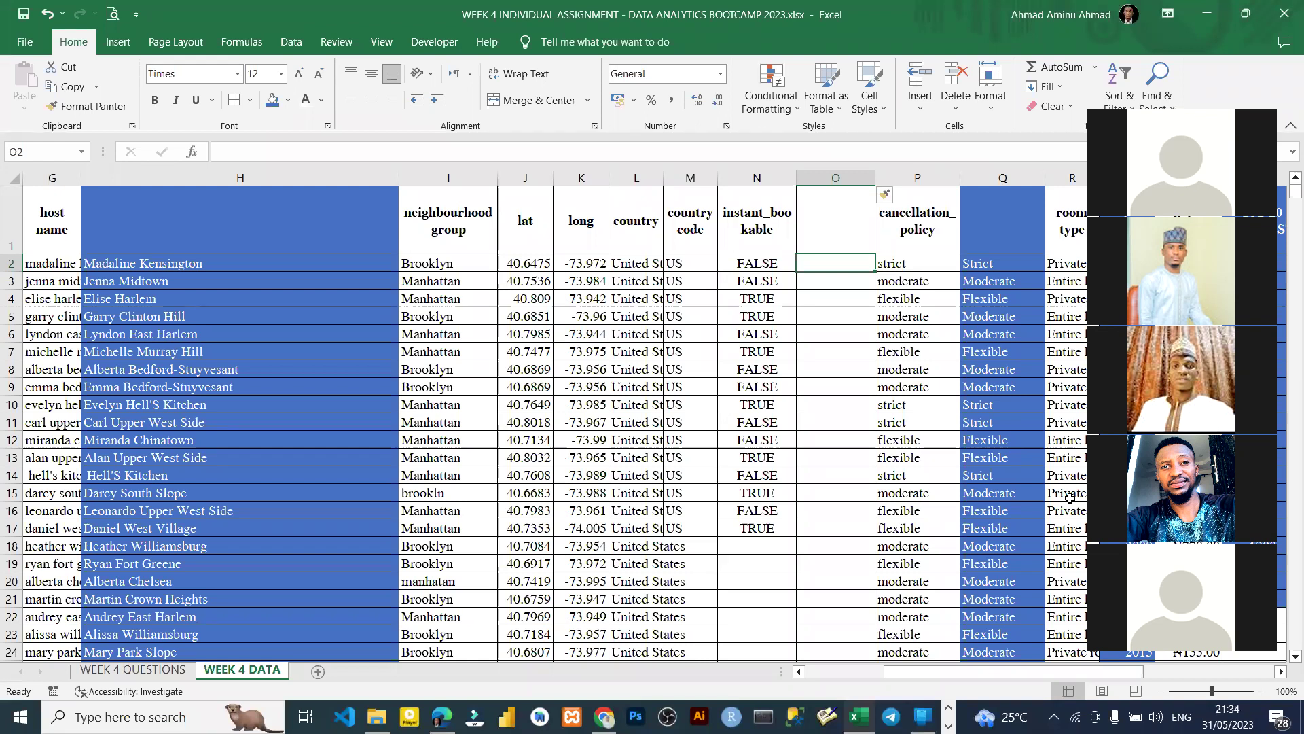
- Enter the formula =IF(ISBLANK(N2),"0",N2) in cell O2 of the blank column beside instant_bookable
{"action": "type", "text": "=I"}
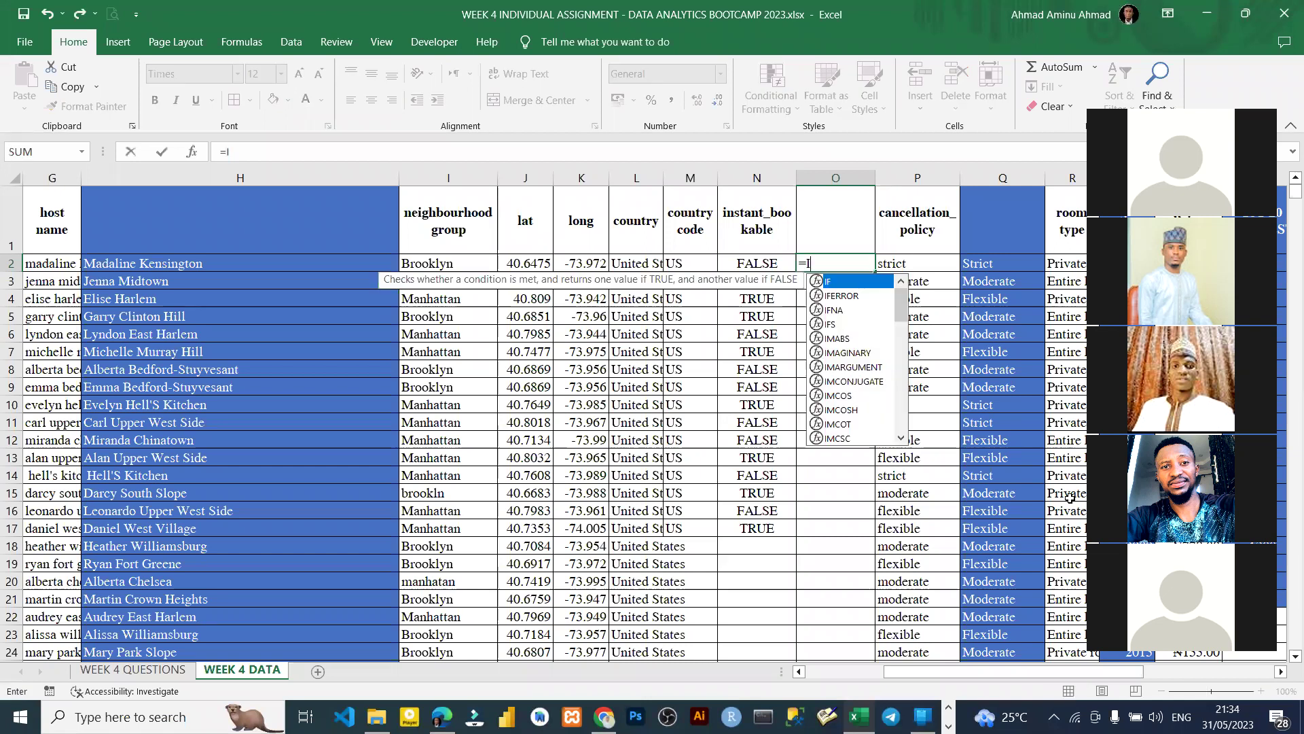
{"action": "type", "text": "F(IS"}
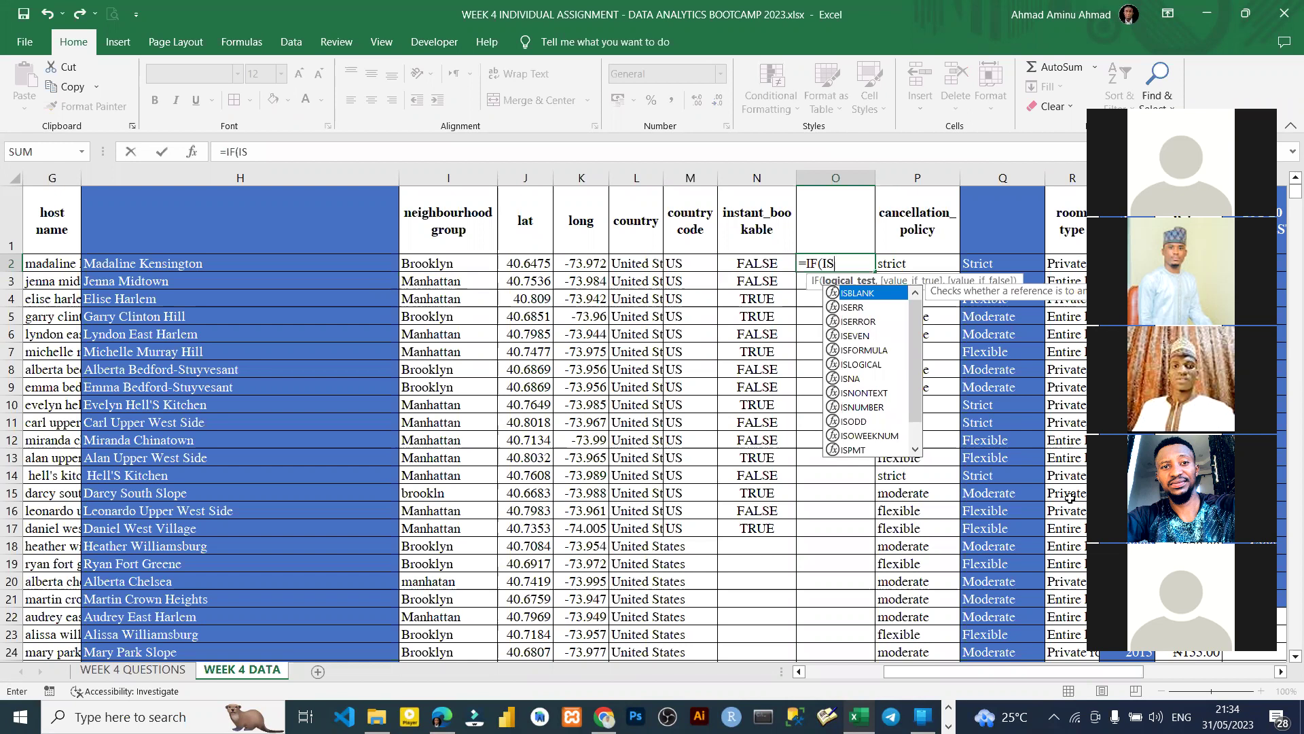
{"action": "key", "text": "Tab"}
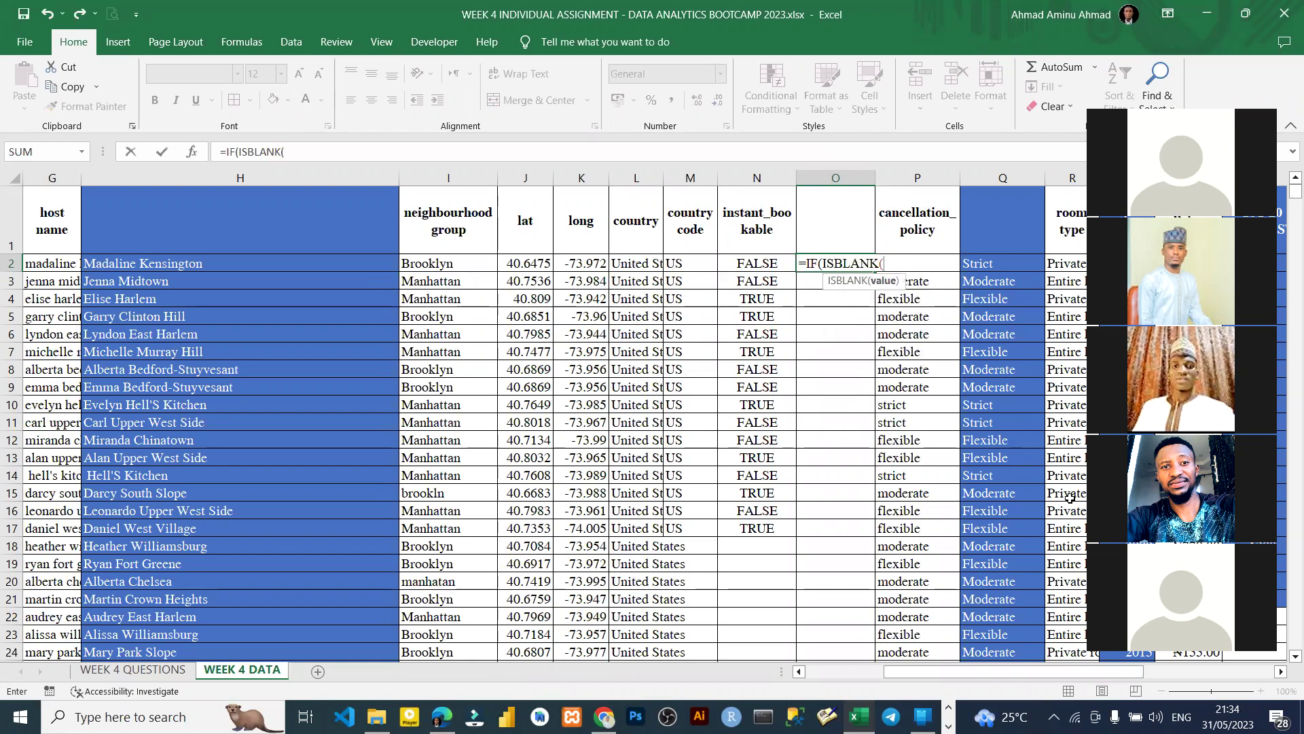
{"action": "left_click", "coordinate": [765, 264]}
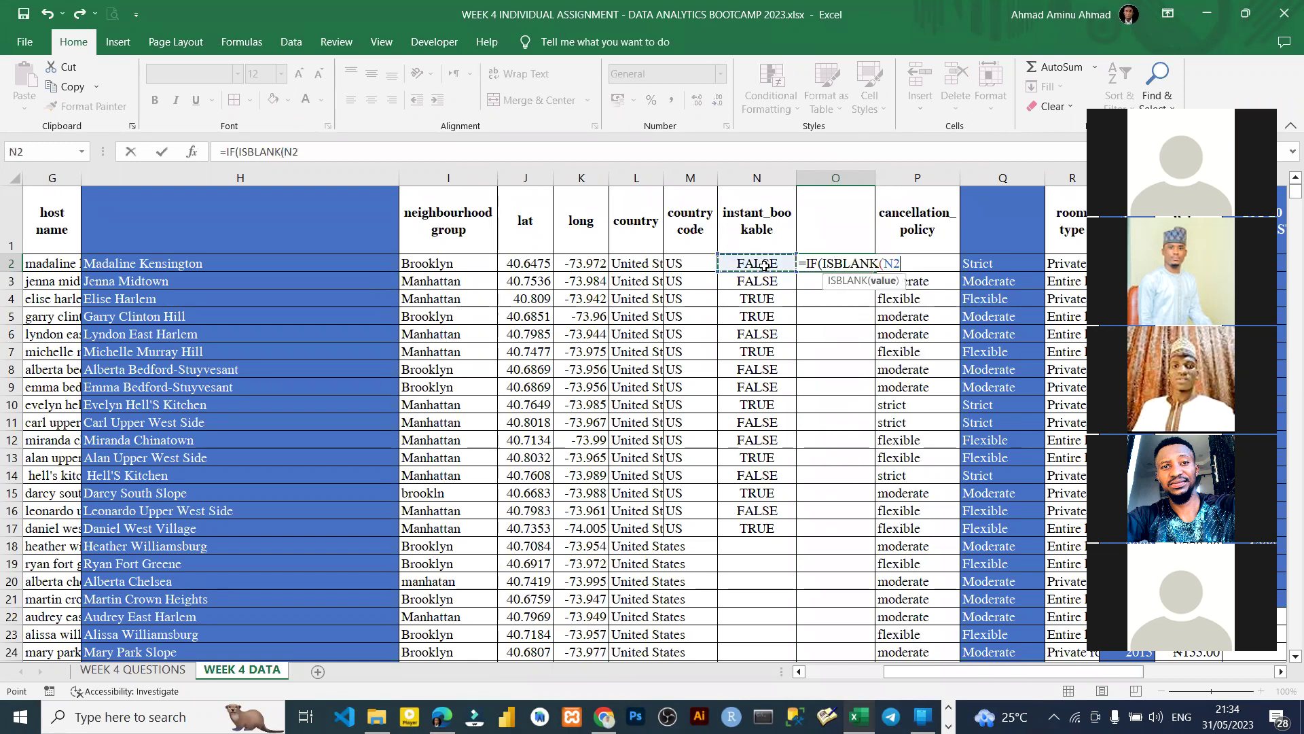
{"action": "type", "text": ")"}
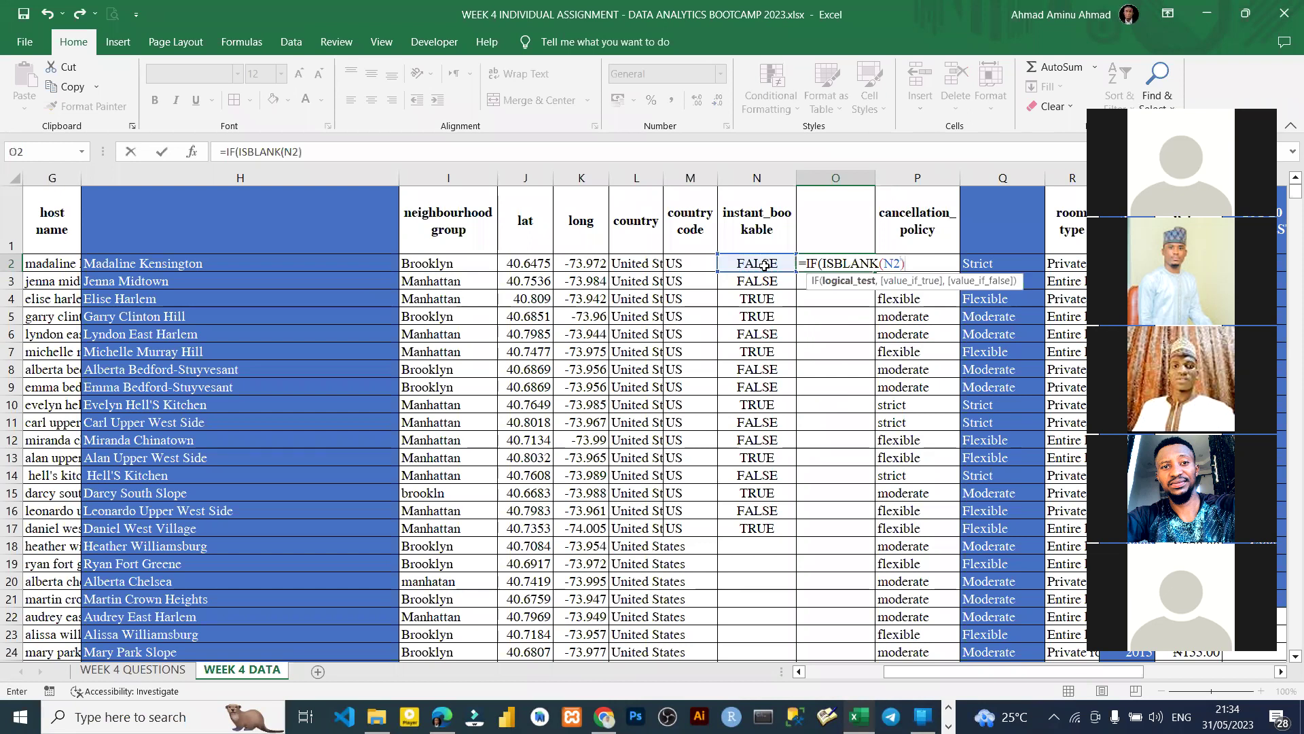
{"action": "type", "text": ","}
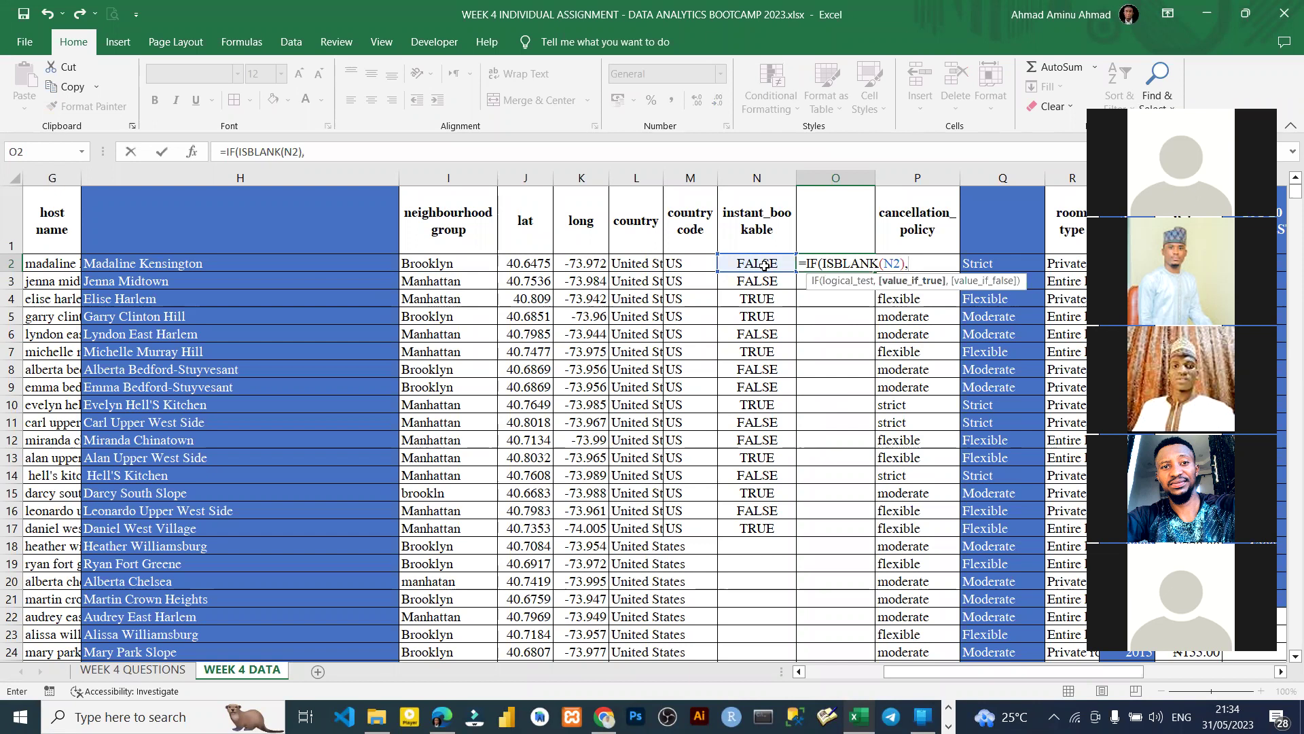
{"action": "type", "text": "\"0\","}
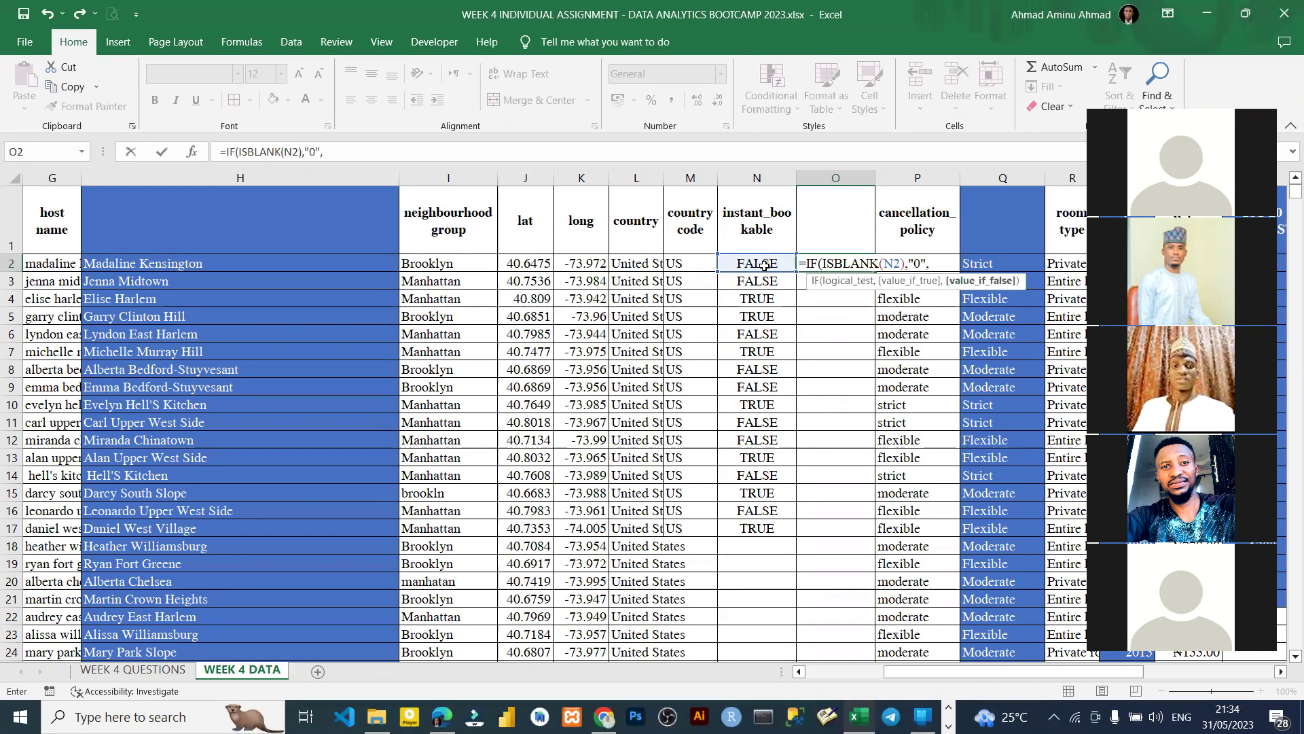
{"action": "type", "text": "N2"}
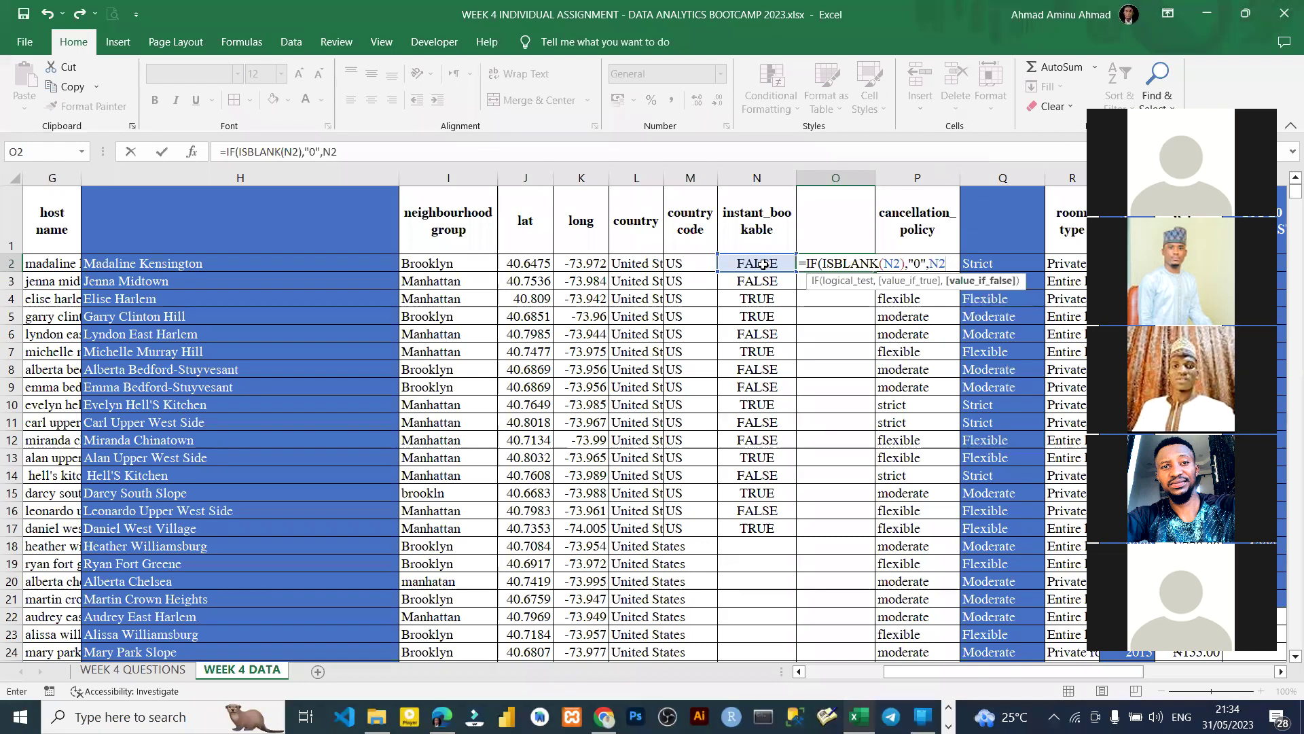
{"action": "left_click", "coordinate": [764, 265]}
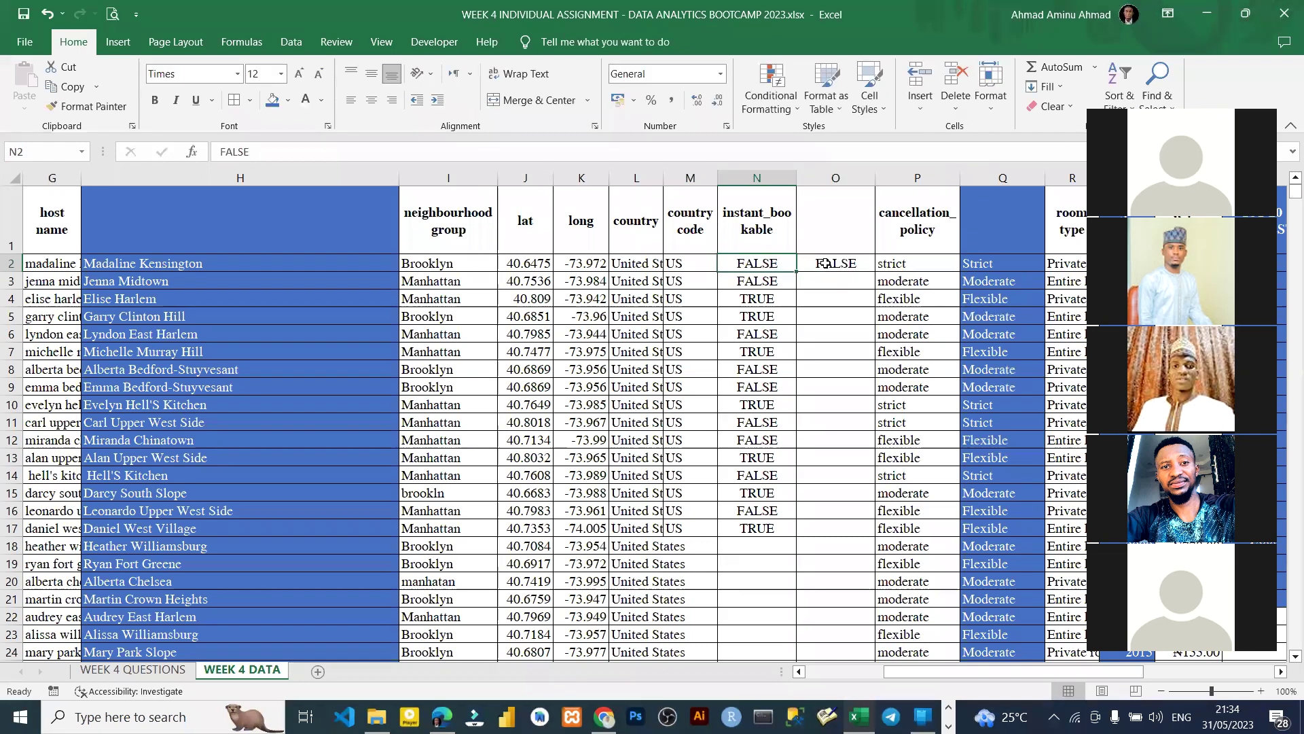
- Fill the O2 formula down column O to the end of the data and centre the results
{"action": "left_click", "coordinate": [857, 265]}
{"action": "left_click_drag", "start_coordinate": [875, 272], "coordinate": [871, 326]}
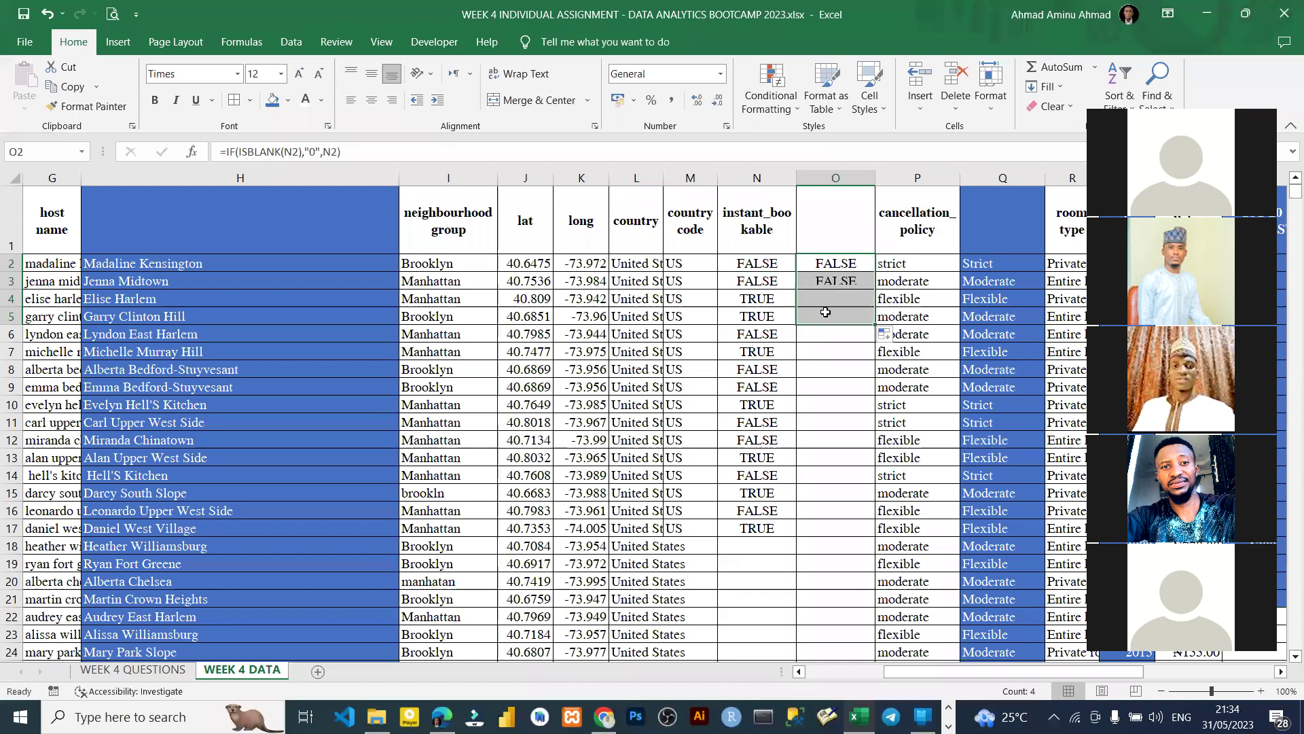
{"action": "double_click", "coordinate": [875, 325]}
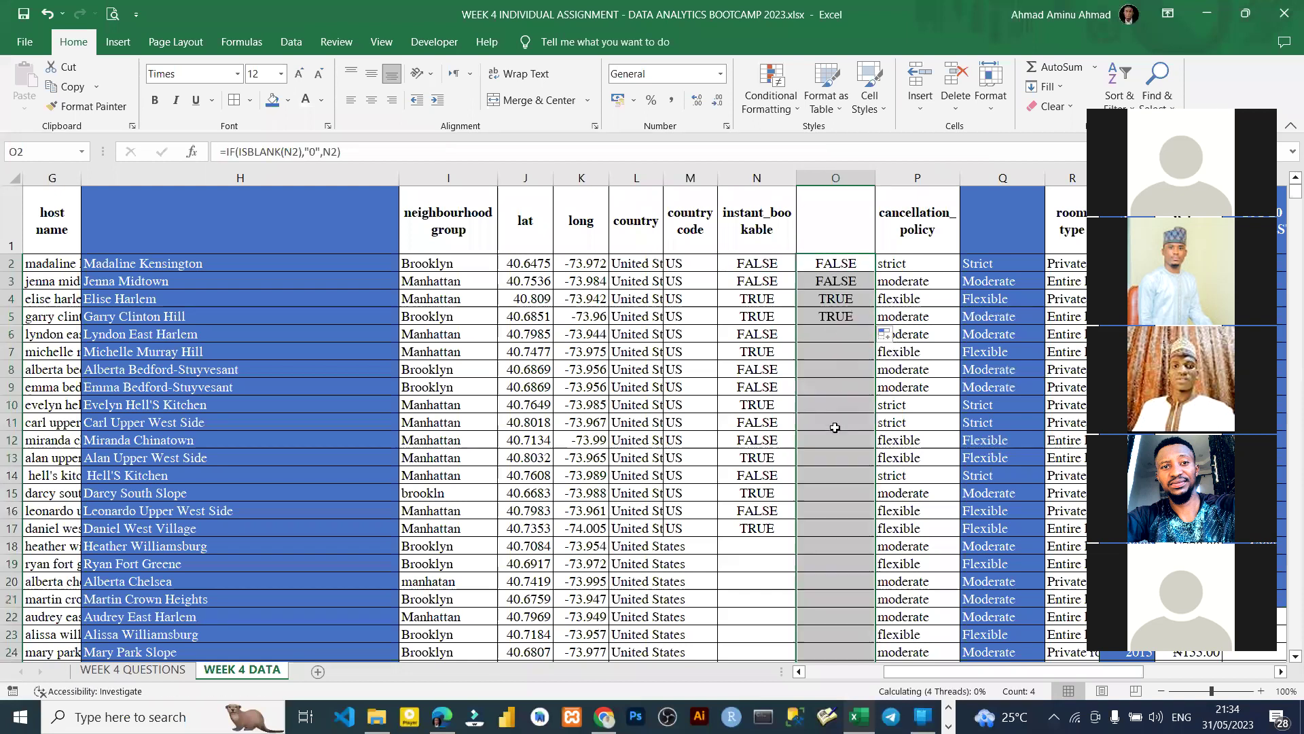
{"action": "left_click", "coordinate": [372, 100]}
- Format column O, including its header cell, with a blue fill and white text like the other answer columns
{"action": "scroll", "coordinate": [848, 424], "scroll_direction": "down", "scroll_amount": 3}
{"action": "scroll", "coordinate": [847, 424], "scroll_direction": "up", "scroll_amount": 3}
{"action": "scroll", "coordinate": [843, 503], "scroll_direction": "down", "scroll_amount": 2}
{"action": "scroll", "coordinate": [836, 524], "scroll_direction": "down", "scroll_amount": 20}
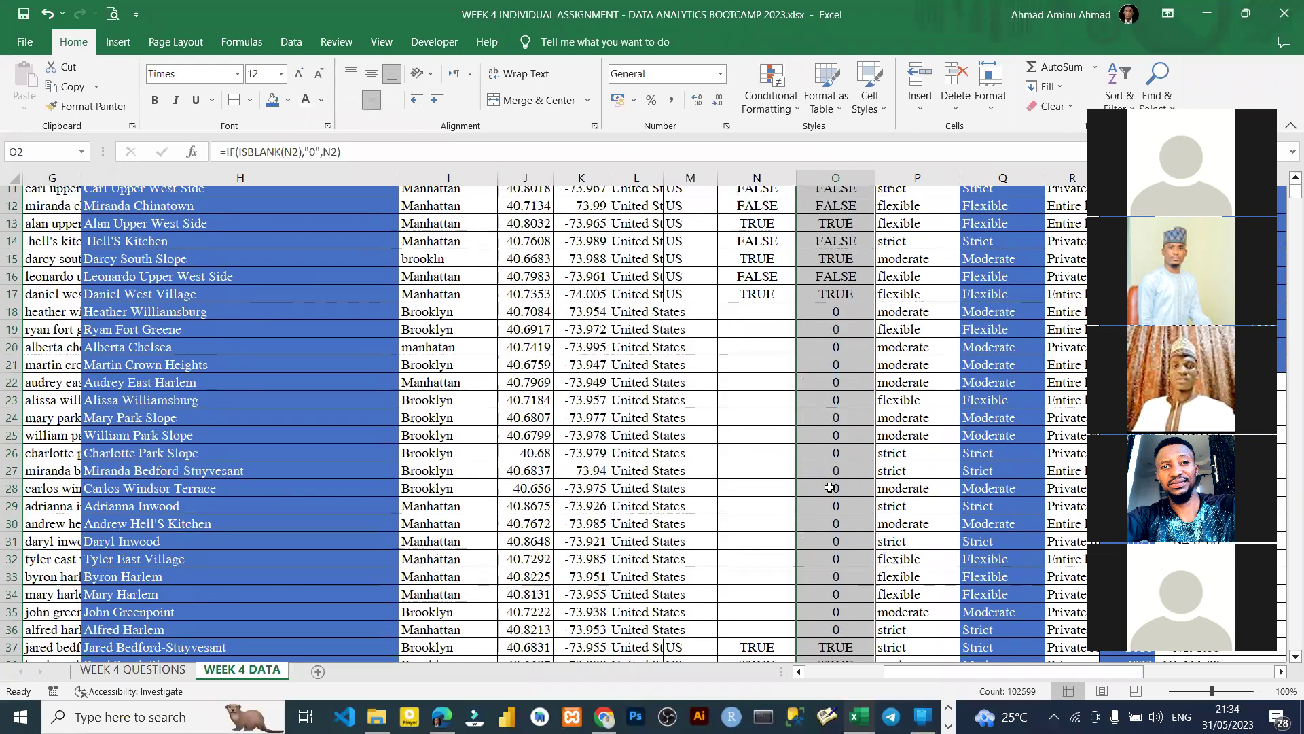
{"action": "scroll", "coordinate": [830, 487], "scroll_direction": "down", "scroll_amount": 10}
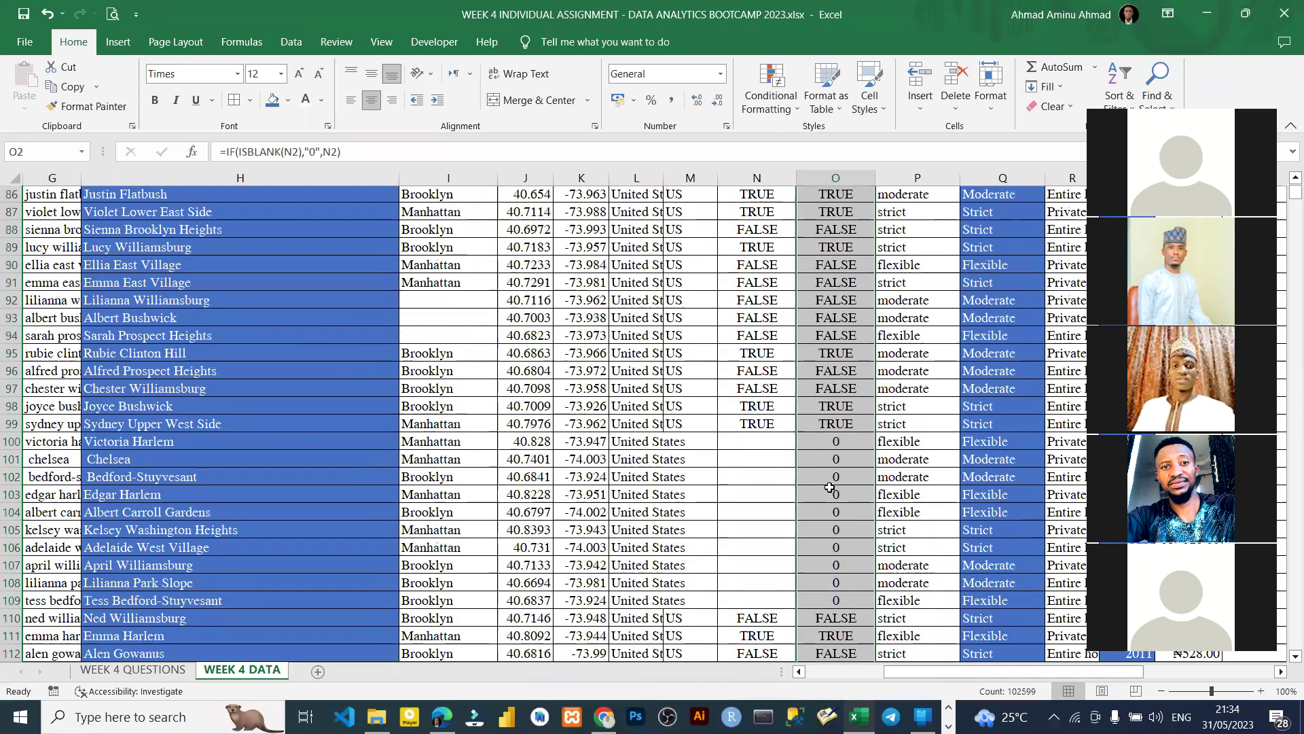
{"action": "scroll", "coordinate": [830, 462], "scroll_direction": "down", "scroll_amount": 13}
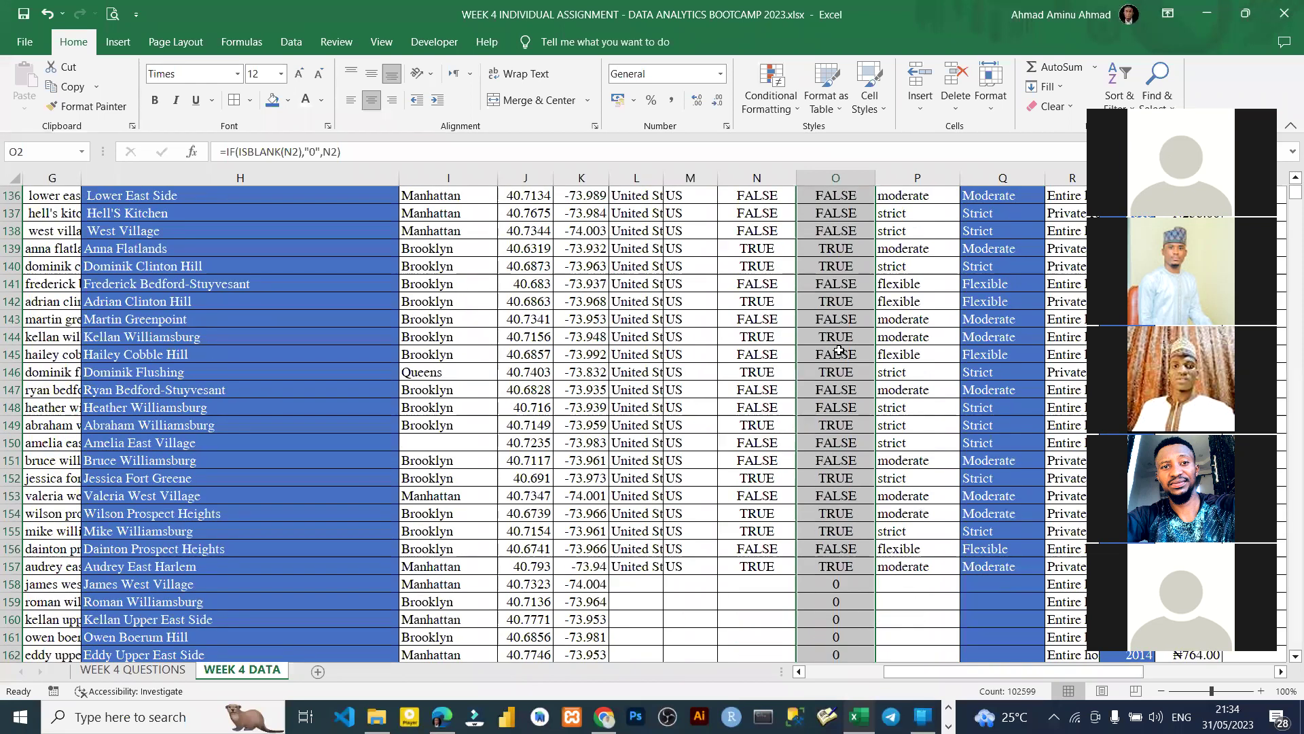
{"action": "key", "text": "ctrl+Up"}
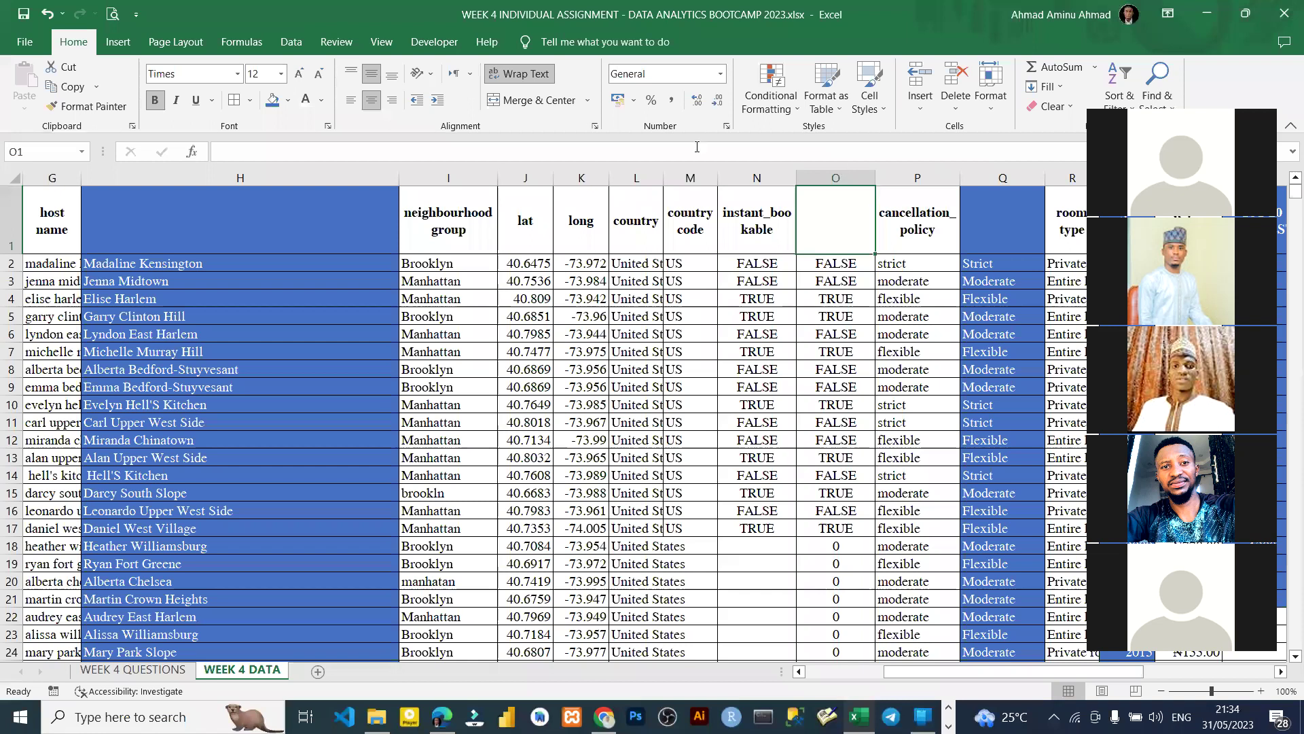
{"action": "key", "text": "ctrl+shift+Down"}
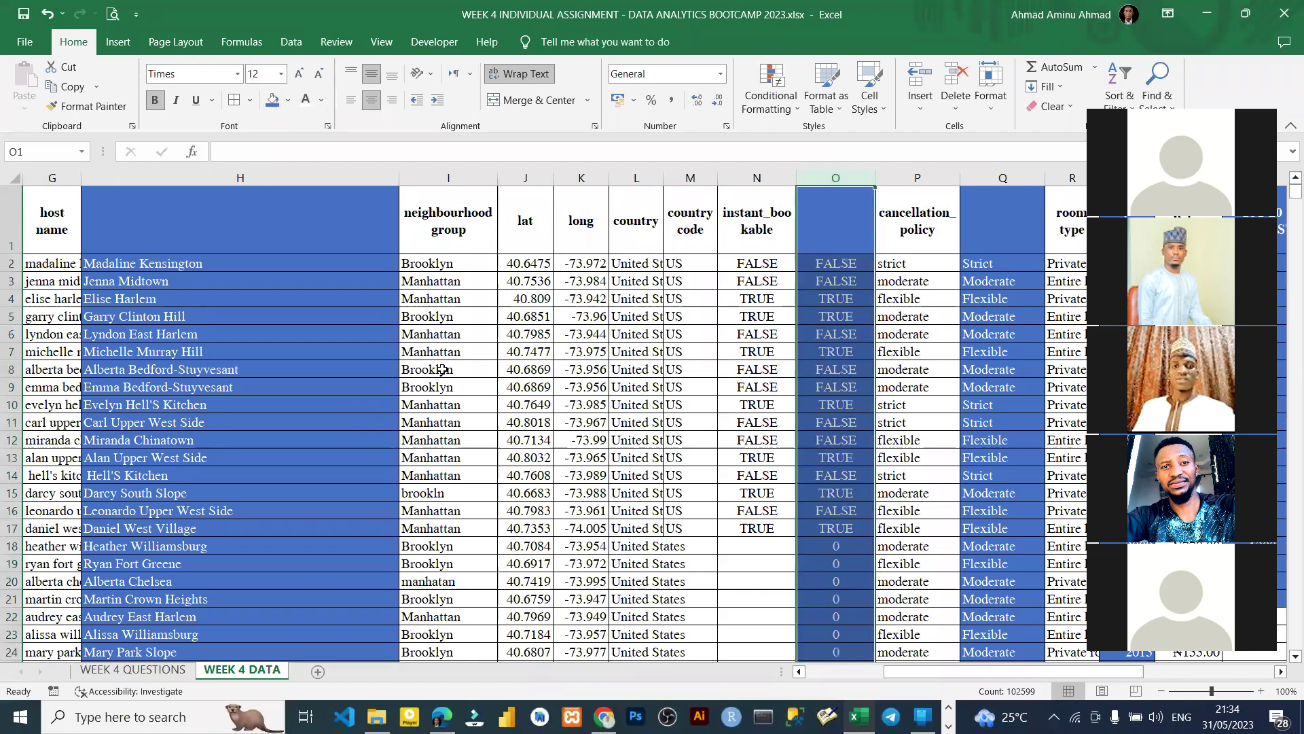
- Check the question list on WEEK 4 QUESTIONS and review the answer columns on WEEK 4 DATA from S/N through the RANDOM 100 columns
{"action": "left_click", "coordinate": [140, 669]}
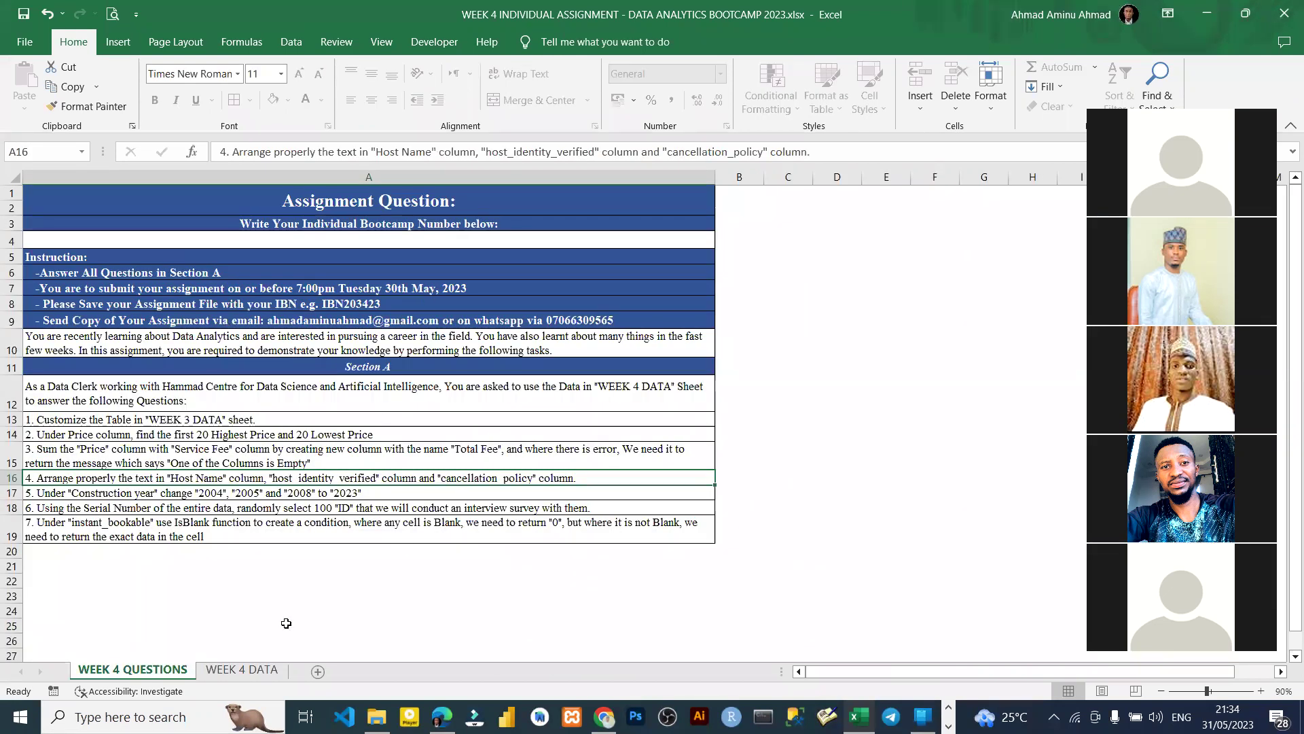
{"action": "left_click", "coordinate": [242, 670]}
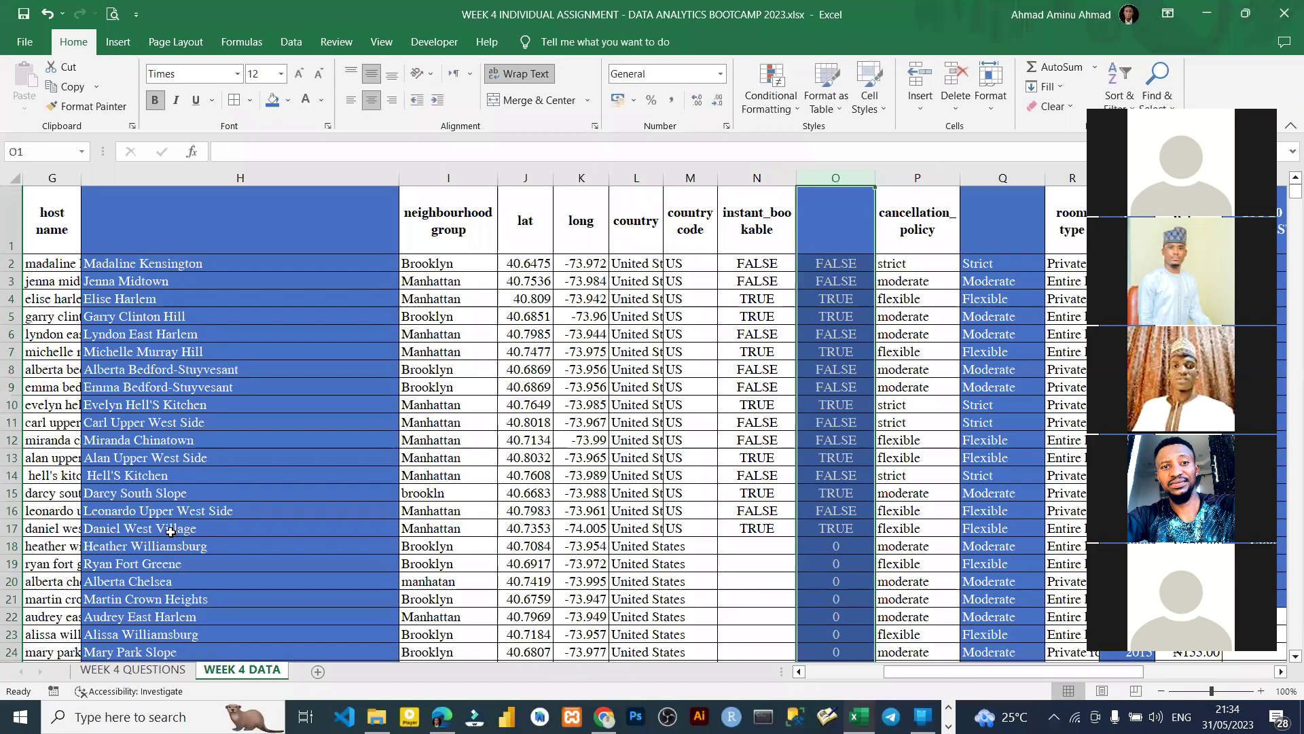
{"action": "left_click", "coordinate": [163, 386]}
{"action": "key", "text": "ctrl+Home"}
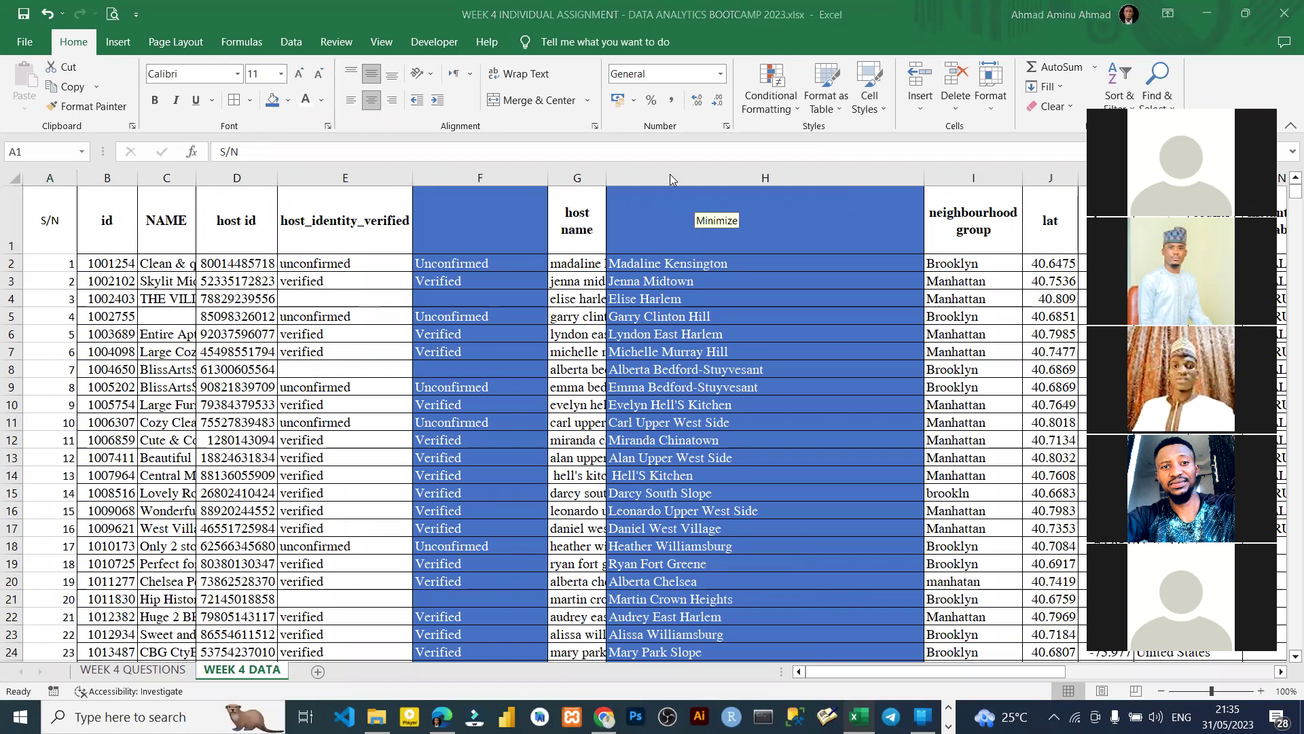
{"action": "key", "text": "F2"}
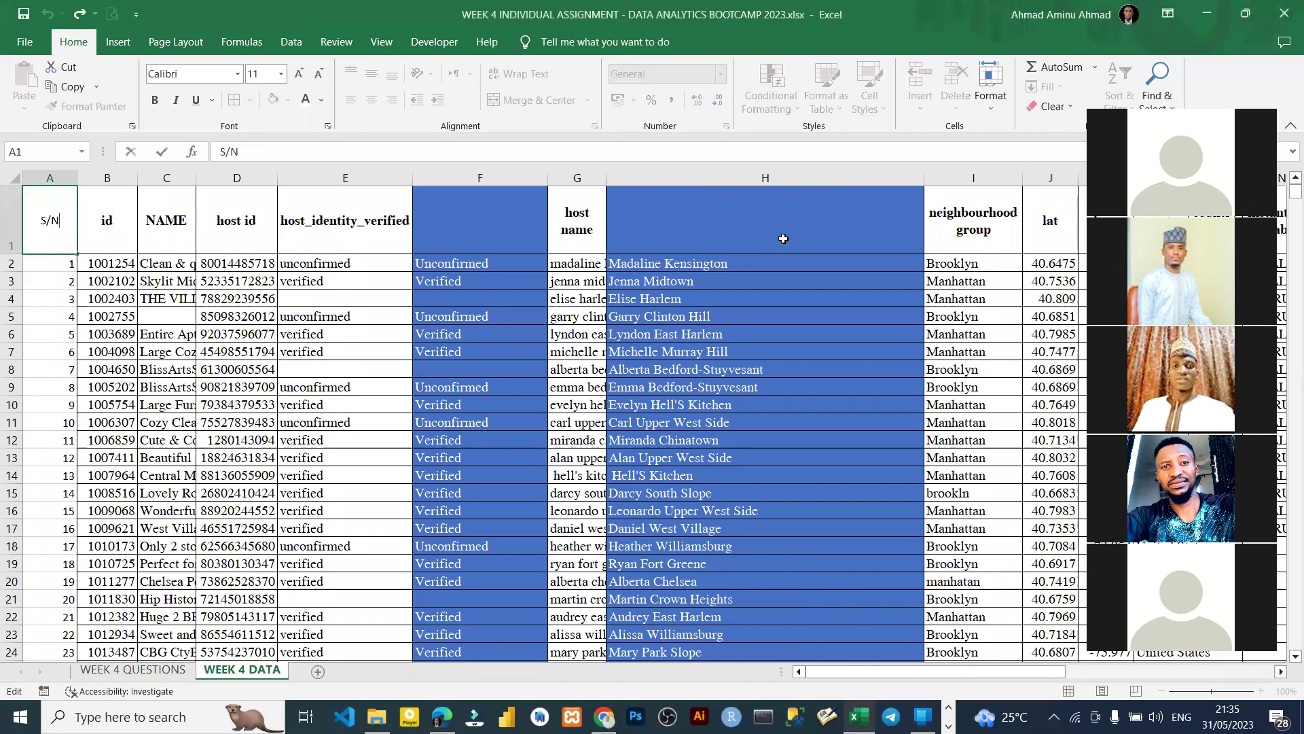
{"action": "left_click", "coordinate": [955, 231]}
{"action": "key", "text": "Right"}
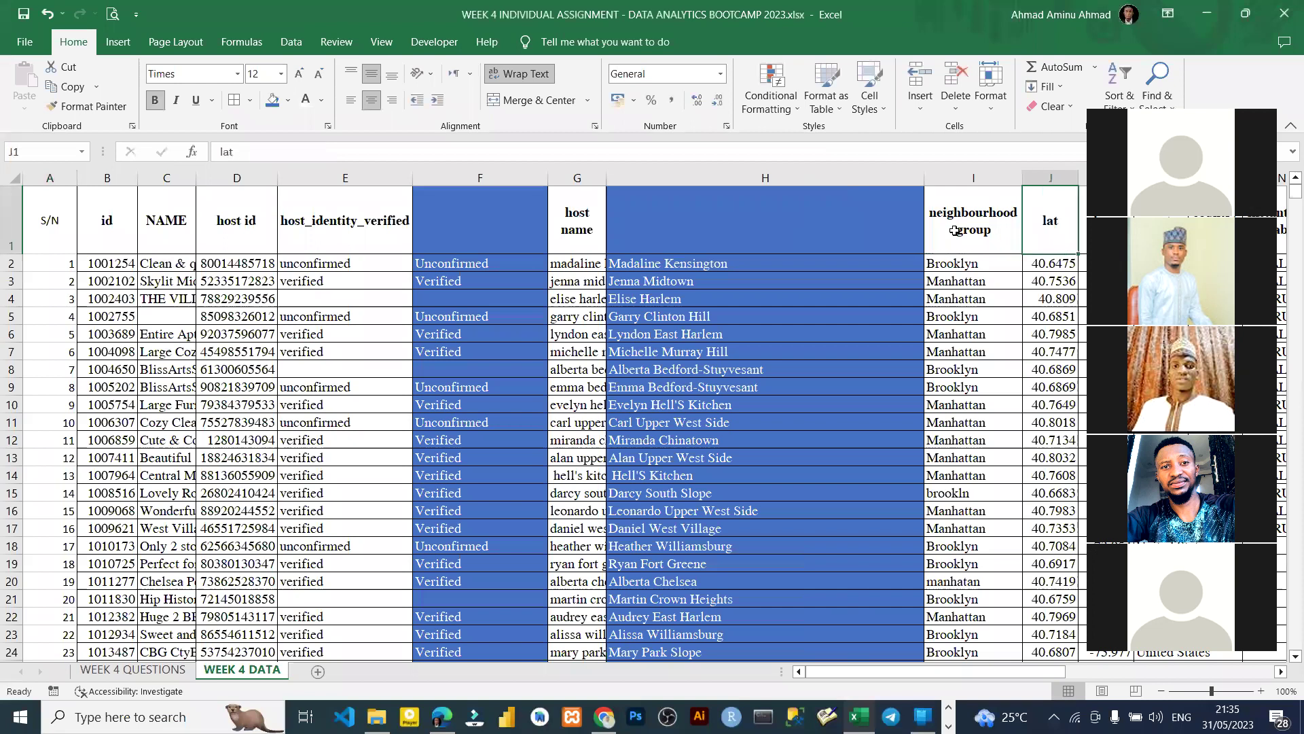
{"action": "key", "text": "Right"}
{"action": "key", "text": "Right"}
{"action": "key", "text": "Right"}
{"action": "key", "text": "Right"}
{"action": "key", "text": "Right"}
{"action": "key", "text": "Right"}
{"action": "key", "text": "Right"}
{"action": "key", "text": "Right"}
{"action": "key", "text": "Right"}
{"action": "key", "text": "Right"}
{"action": "key", "text": "Right"}
{"action": "key", "text": "Right"}
{"action": "key", "text": "Right"}
{"action": "key", "text": "Right"}
{"action": "key", "text": "Right"}
{"action": "key", "text": "Right"}
{"action": "key", "text": "Right"}
{"action": "key", "text": "Right"}
{"action": "key", "text": "Right"}
{"action": "key", "text": "Right"}
{"action": "key", "text": "Right"}
{"action": "key", "text": "Right"}
{"action": "key", "text": "Right"}
{"action": "key", "text": "Right"}
{"action": "key", "text": "Right"}
{"action": "key", "text": "Right"}
{"action": "key", "text": "Right"}
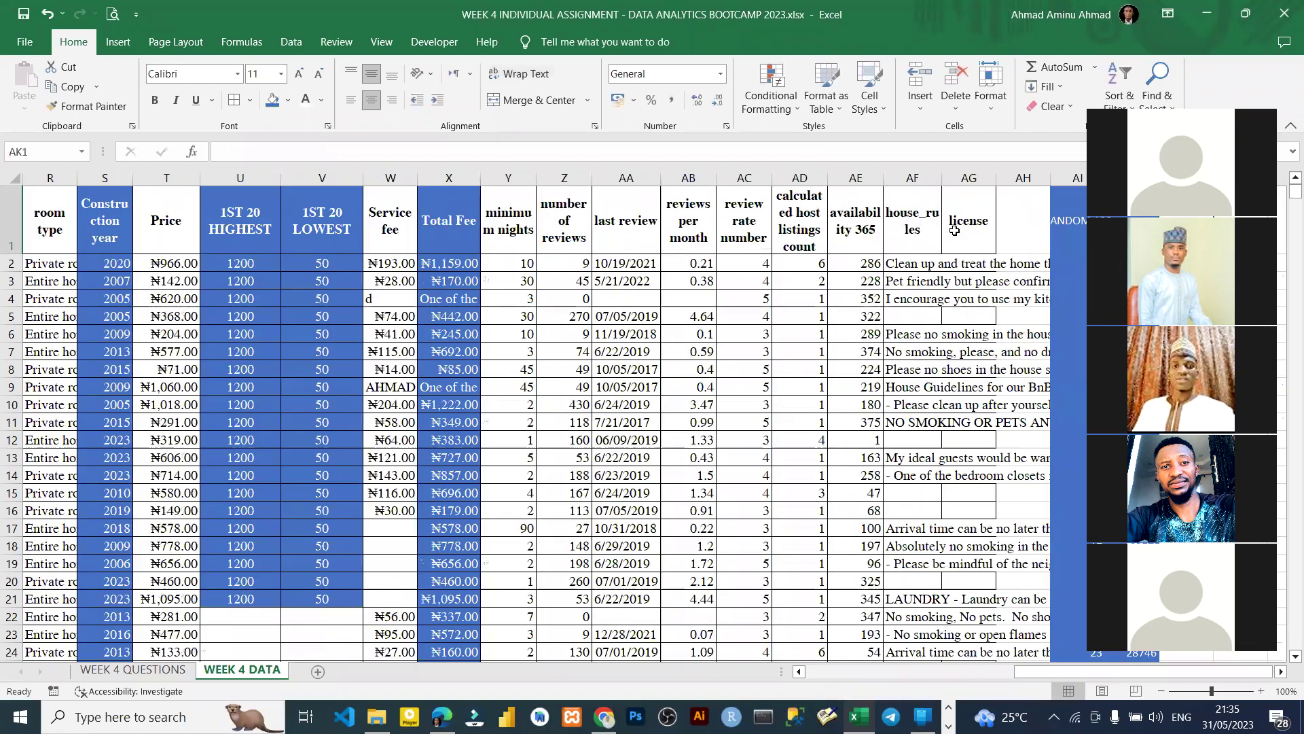
{"action": "key", "text": "Right"}
{"action": "key", "text": "Right"}
{"action": "key", "text": "Right"}
{"action": "key", "text": "Right"}
{"action": "key", "text": "Right"}
{"action": "key", "text": "Right"}
{"action": "key", "text": "Left"}
{"action": "key", "text": "Left"}
{"action": "key", "text": "Left"}
{"action": "key", "text": "Left"}
{"action": "key", "text": "Left"}
{"action": "key", "text": "Left"}
{"action": "key", "text": "Left"}
{"action": "key", "text": "Left"}
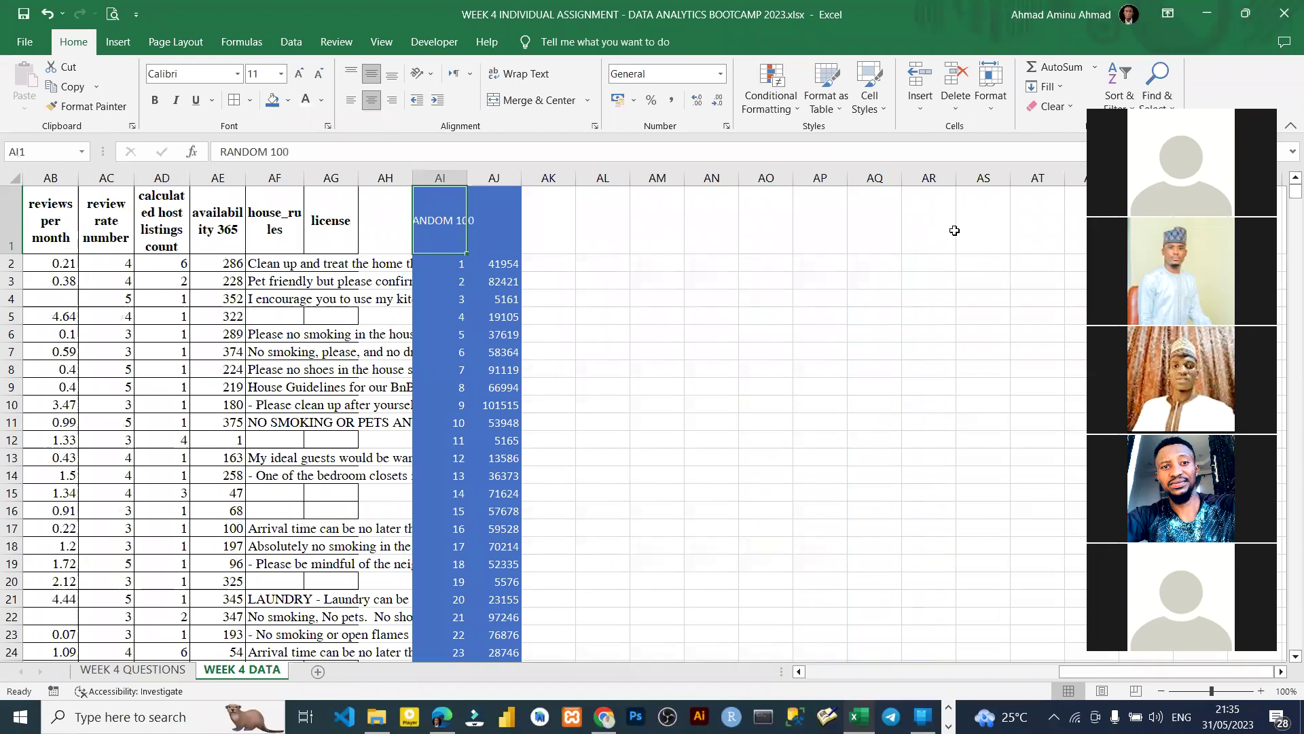
{"action": "key", "text": "Tab"}
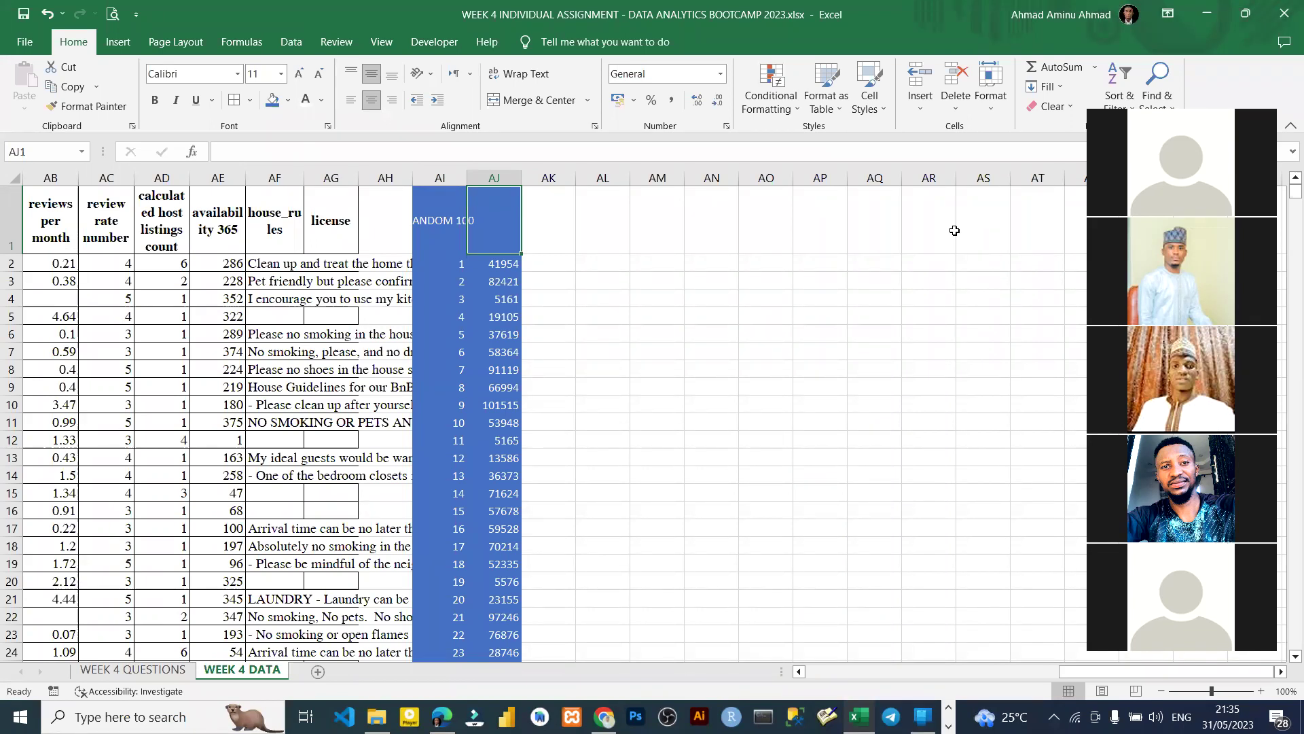
- Reread the assignment questions on WEEK 4 QUESTIONS and return to the random serial numbers on WEEK 4 DATA
{"action": "left_click", "coordinate": [102, 671]}
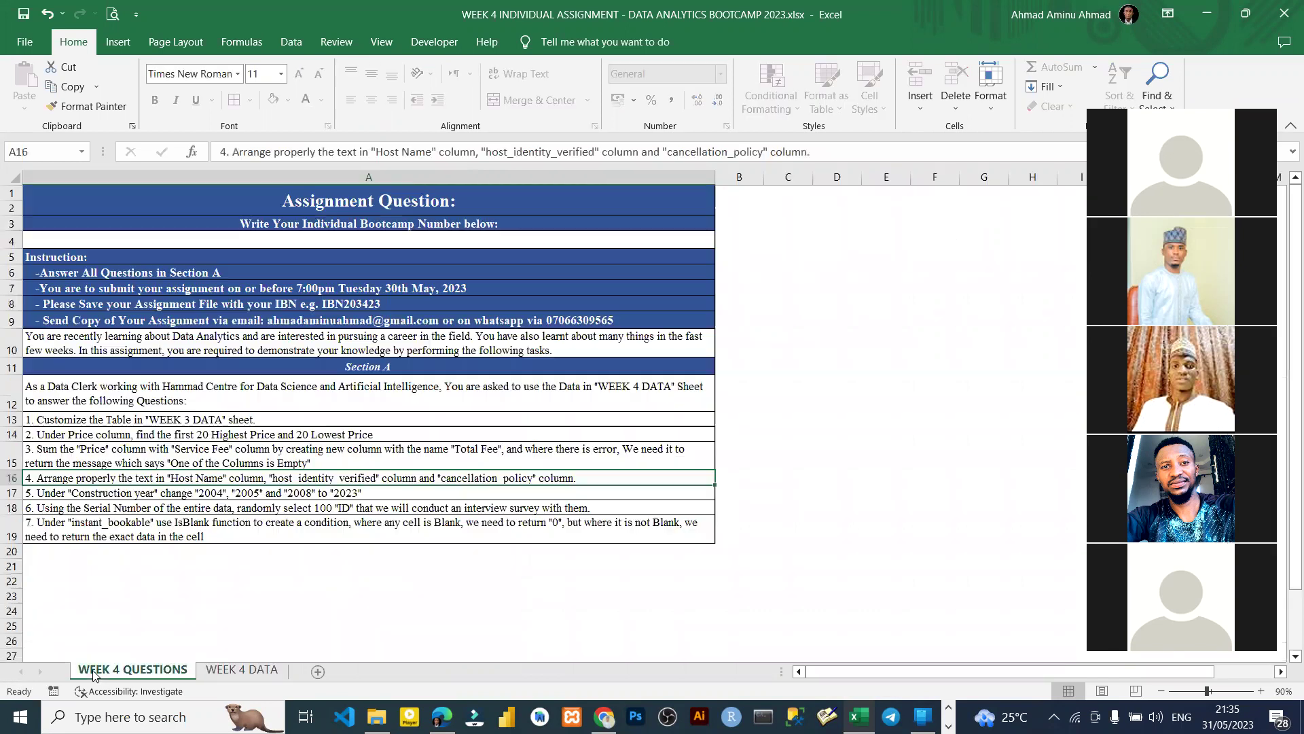
{"action": "left_click", "coordinate": [218, 671]}
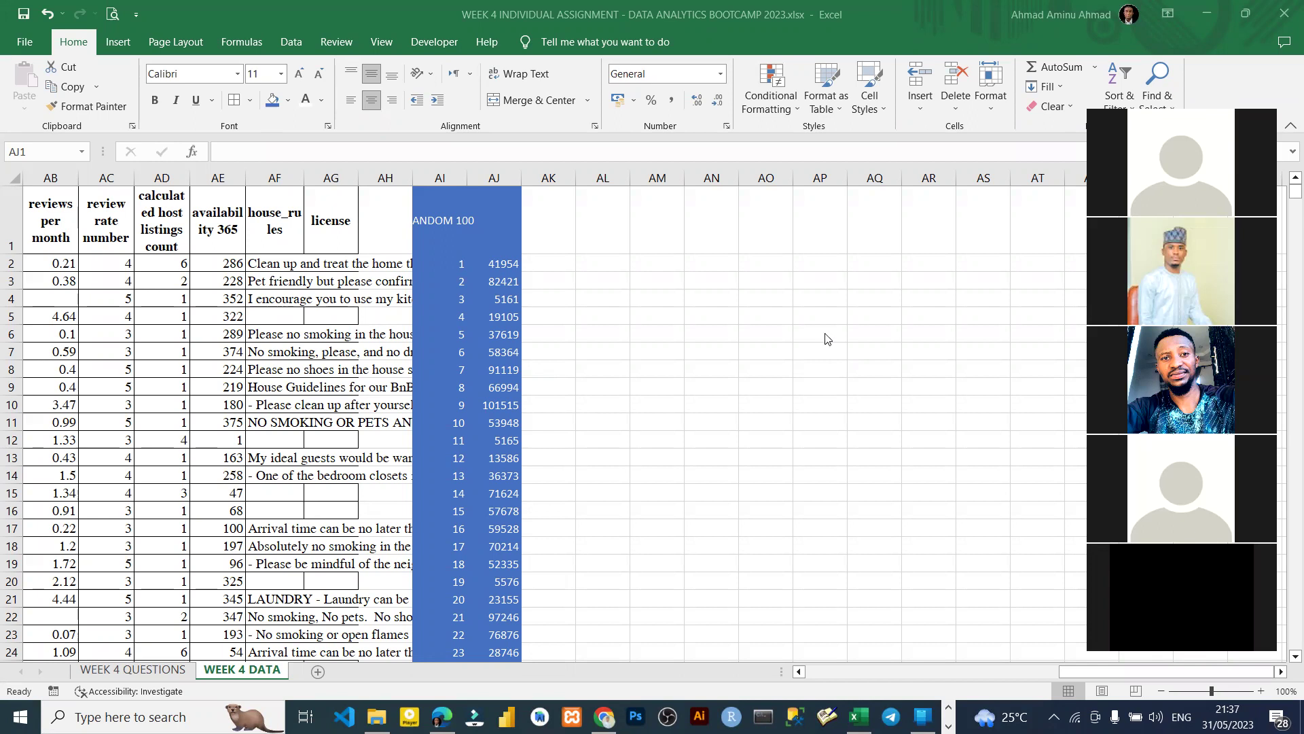
{"action": "scroll", "coordinate": [866, 337], "scroll_direction": "down", "scroll_amount": 1}
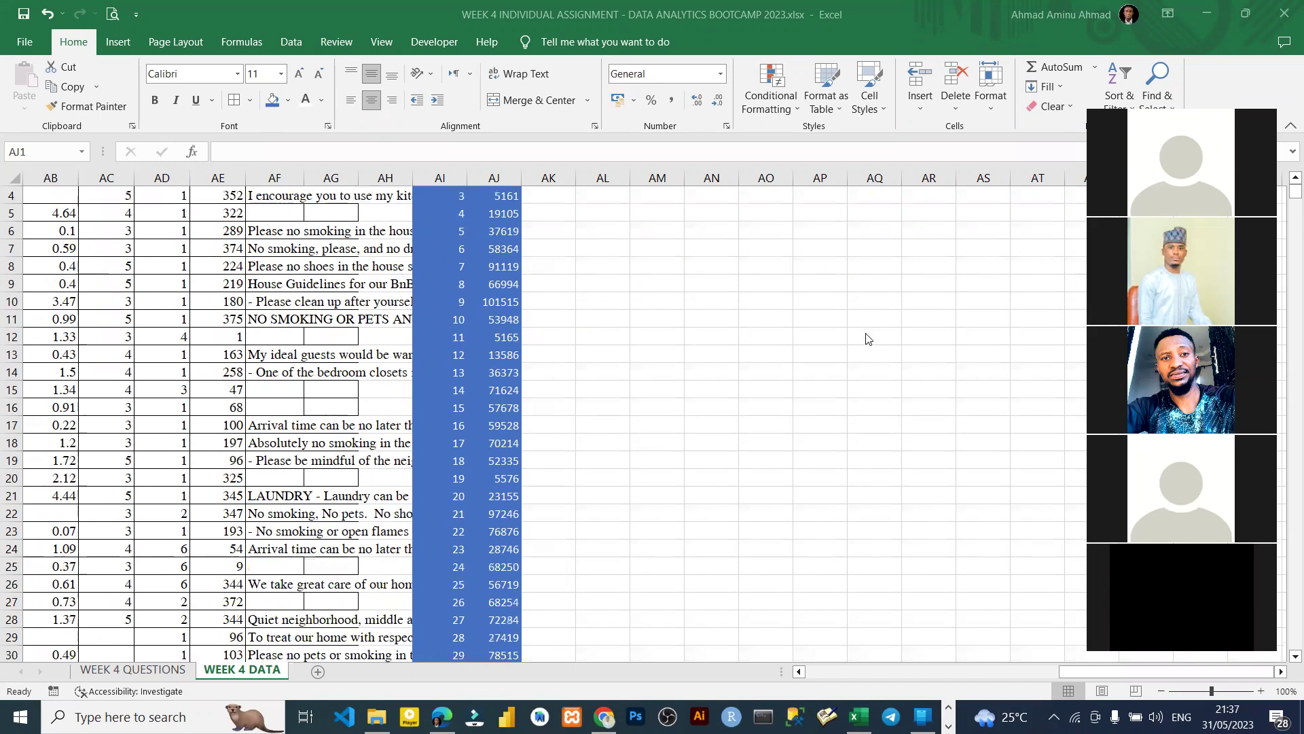